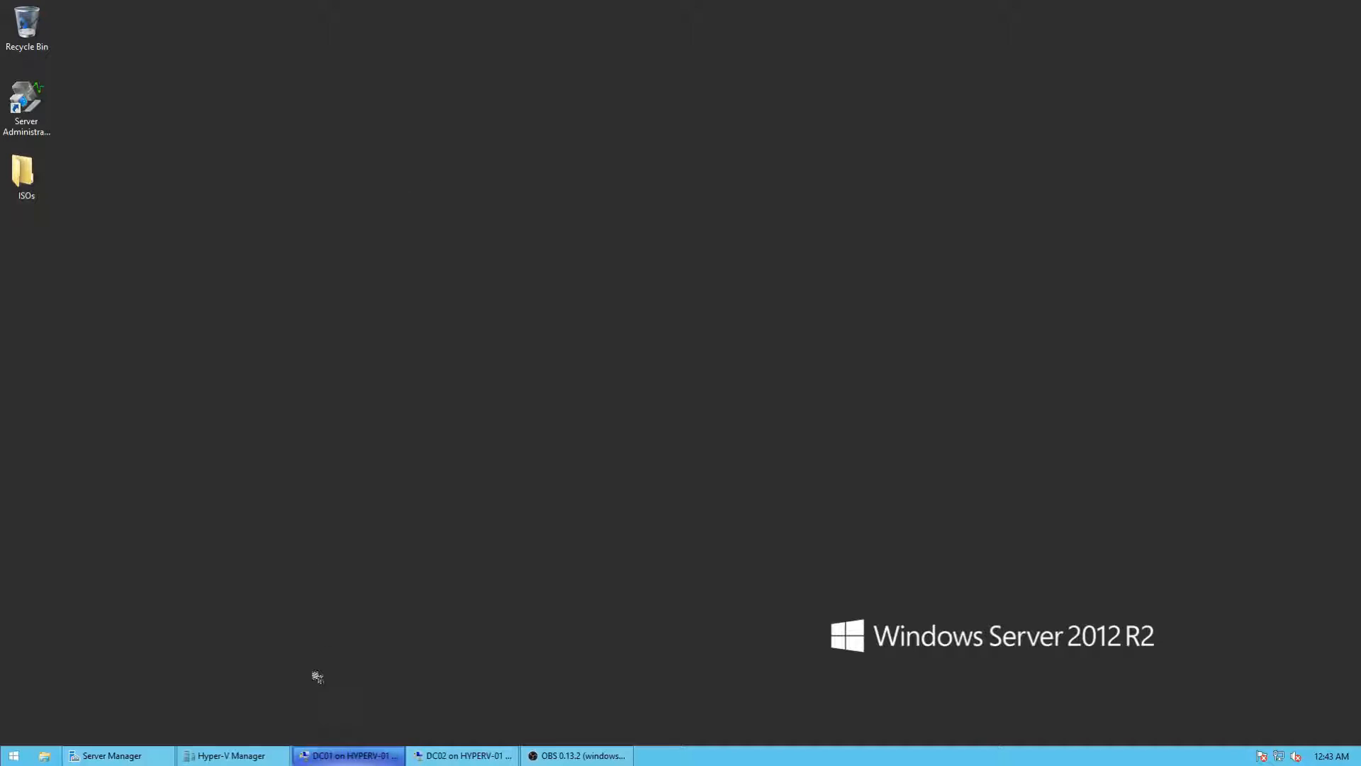
Step: Bring up DC01 and clear its Feature installation and Post-deployment Configuration notifications
{"action": "left_click", "coordinate": [328, 757]}
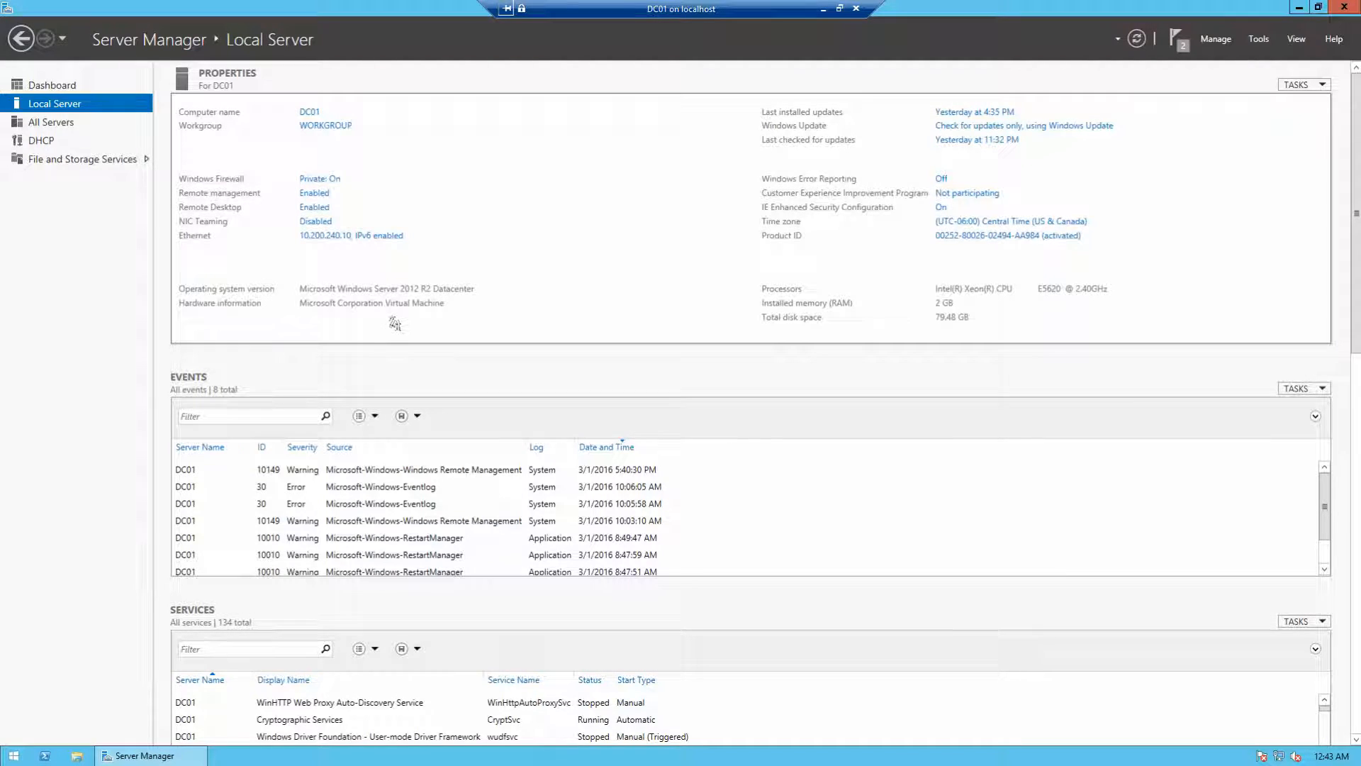
{"action": "left_click", "coordinate": [1179, 48]}
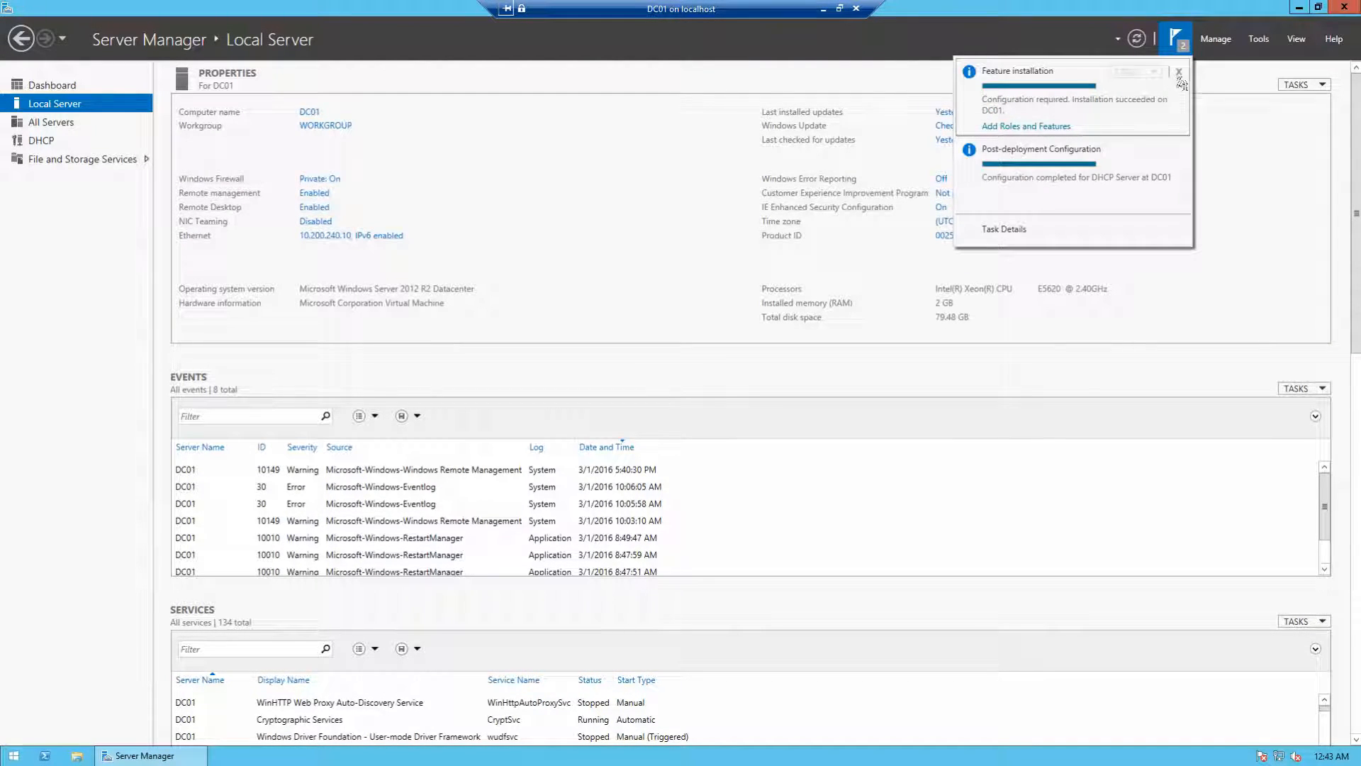
{"action": "left_click", "coordinate": [1181, 73]}
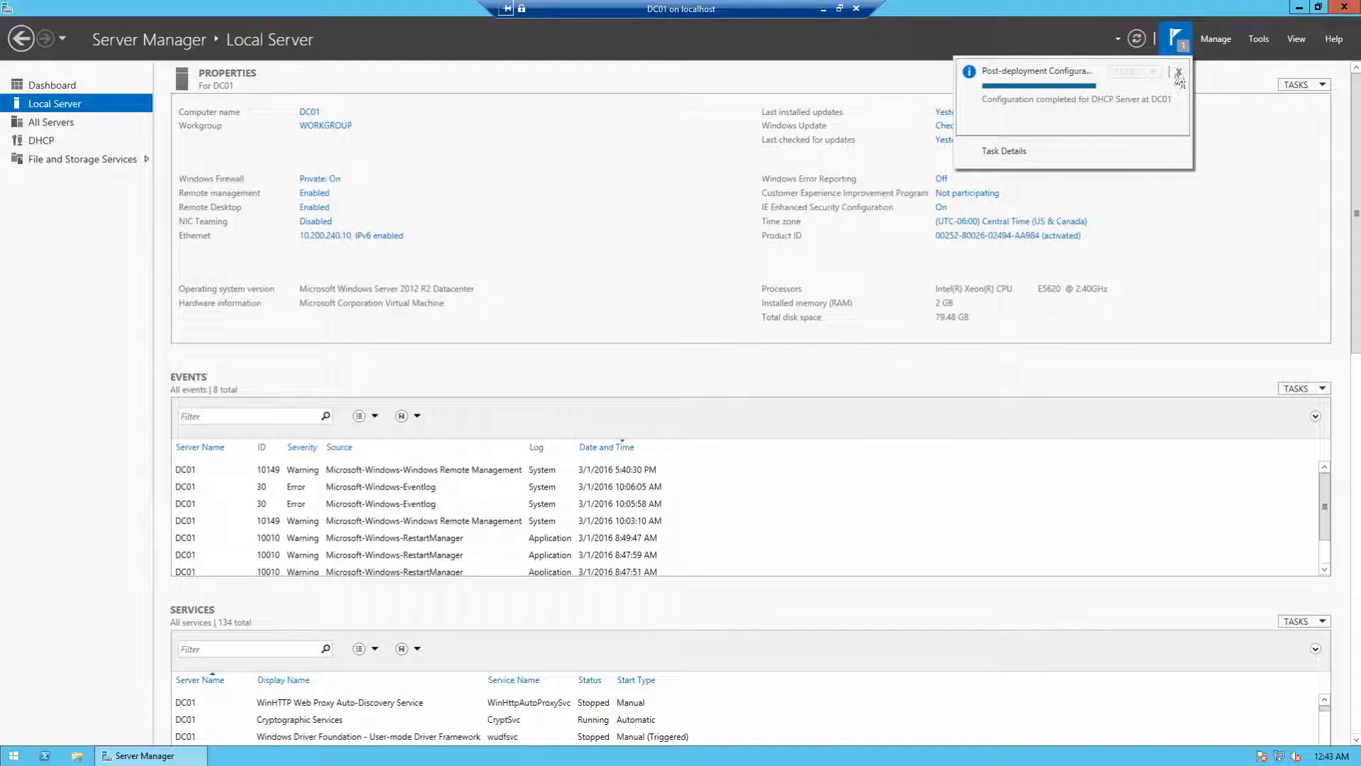
{"action": "left_click", "coordinate": [1180, 76]}
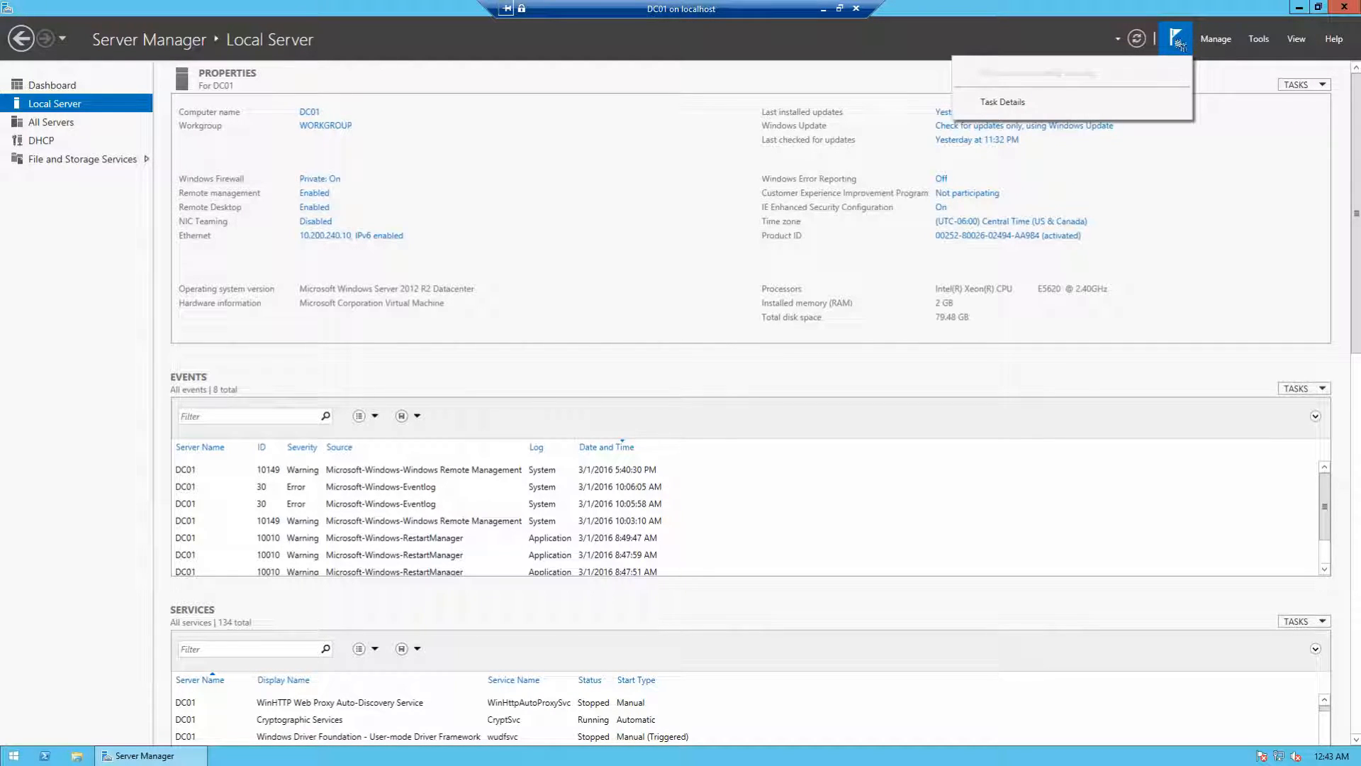
{"action": "left_click", "coordinate": [1179, 45]}
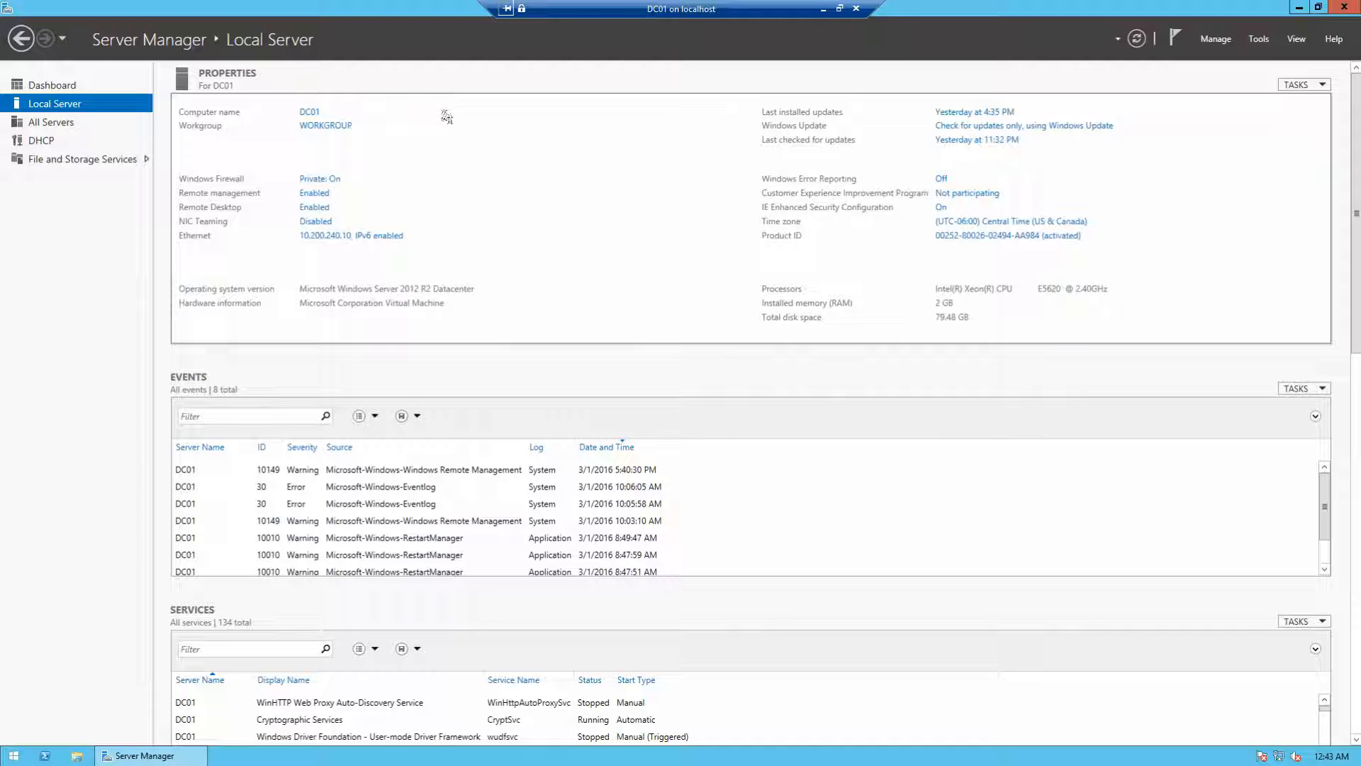
{"action": "left_click", "coordinate": [1216, 44]}
Step: Start Add Roles and Features on DC01 and select Active Directory Domain Services with its management tools
{"action": "left_click", "coordinate": [1230, 54]}
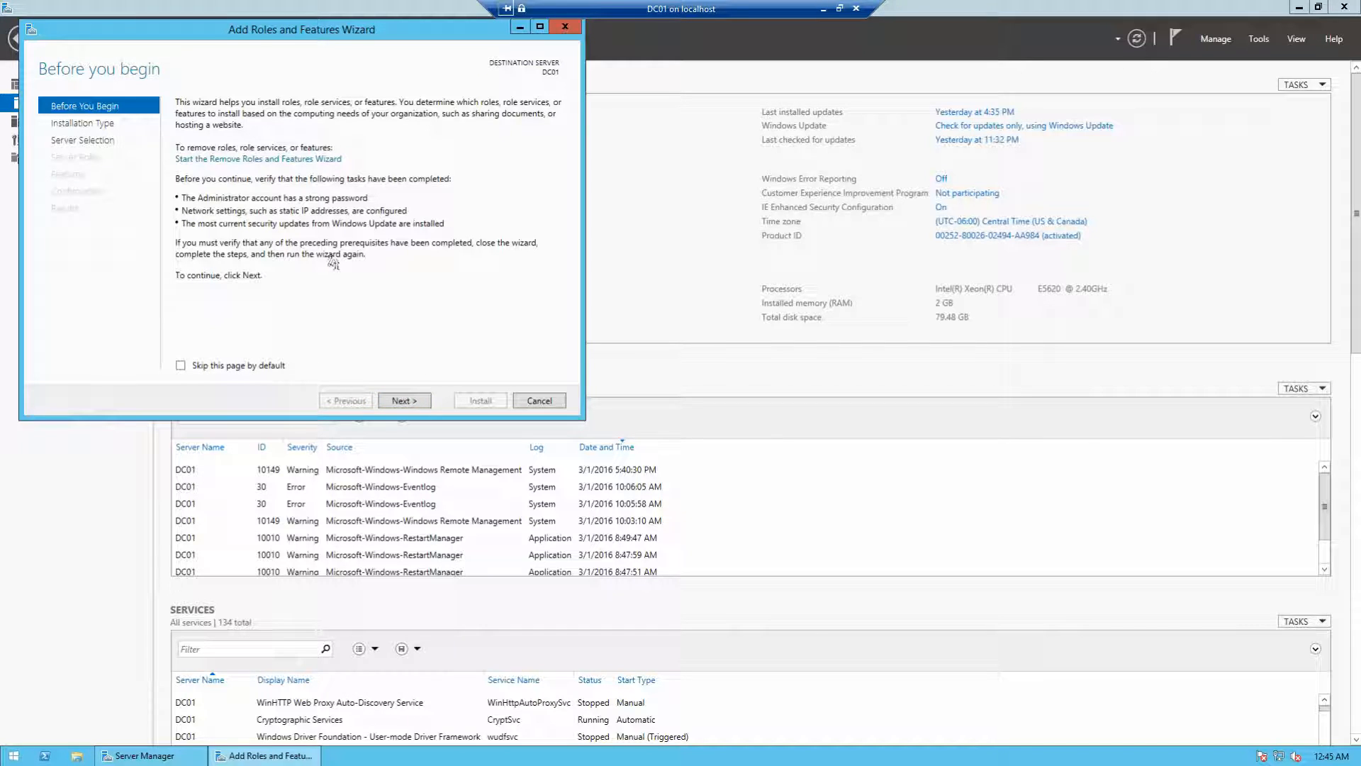
{"action": "left_click", "coordinate": [402, 401]}
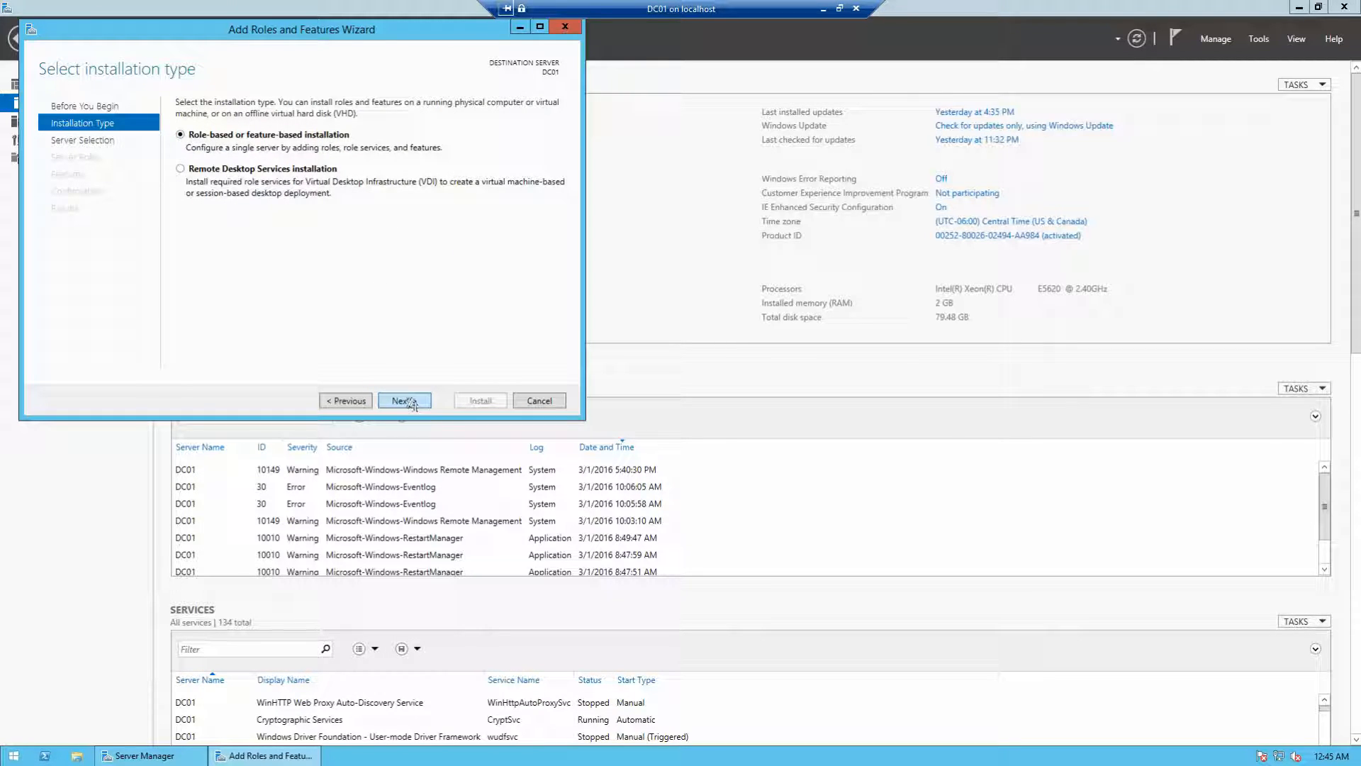
{"action": "left_click", "coordinate": [404, 401]}
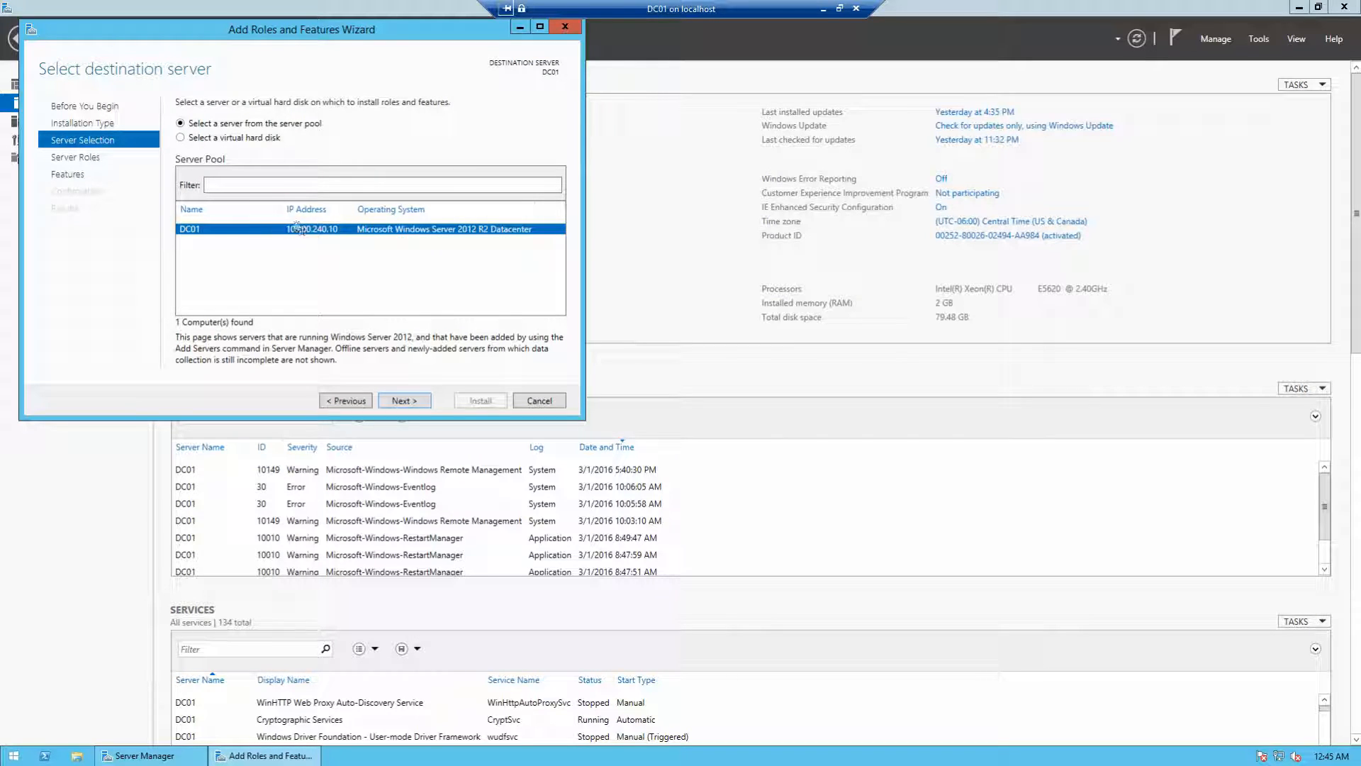
{"action": "left_click", "coordinate": [402, 401]}
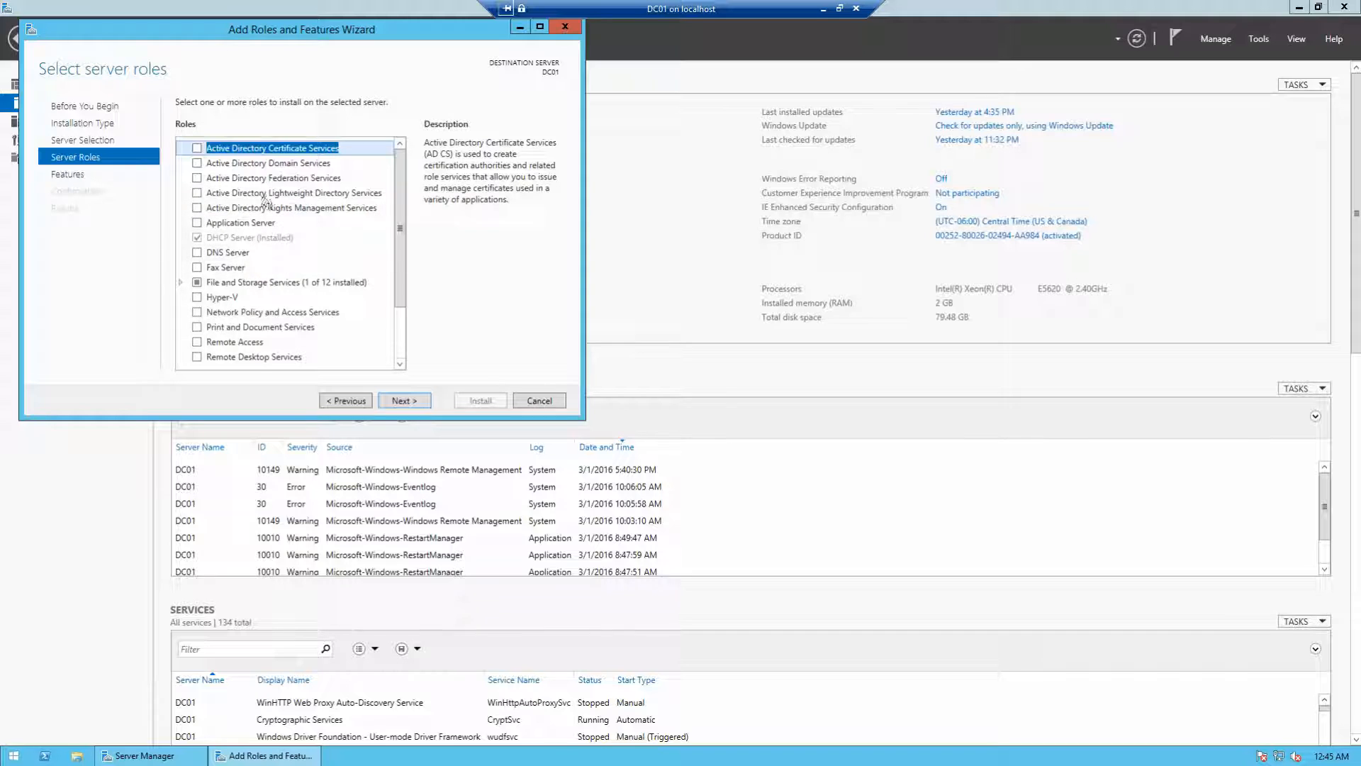
{"action": "left_click", "coordinate": [198, 164]}
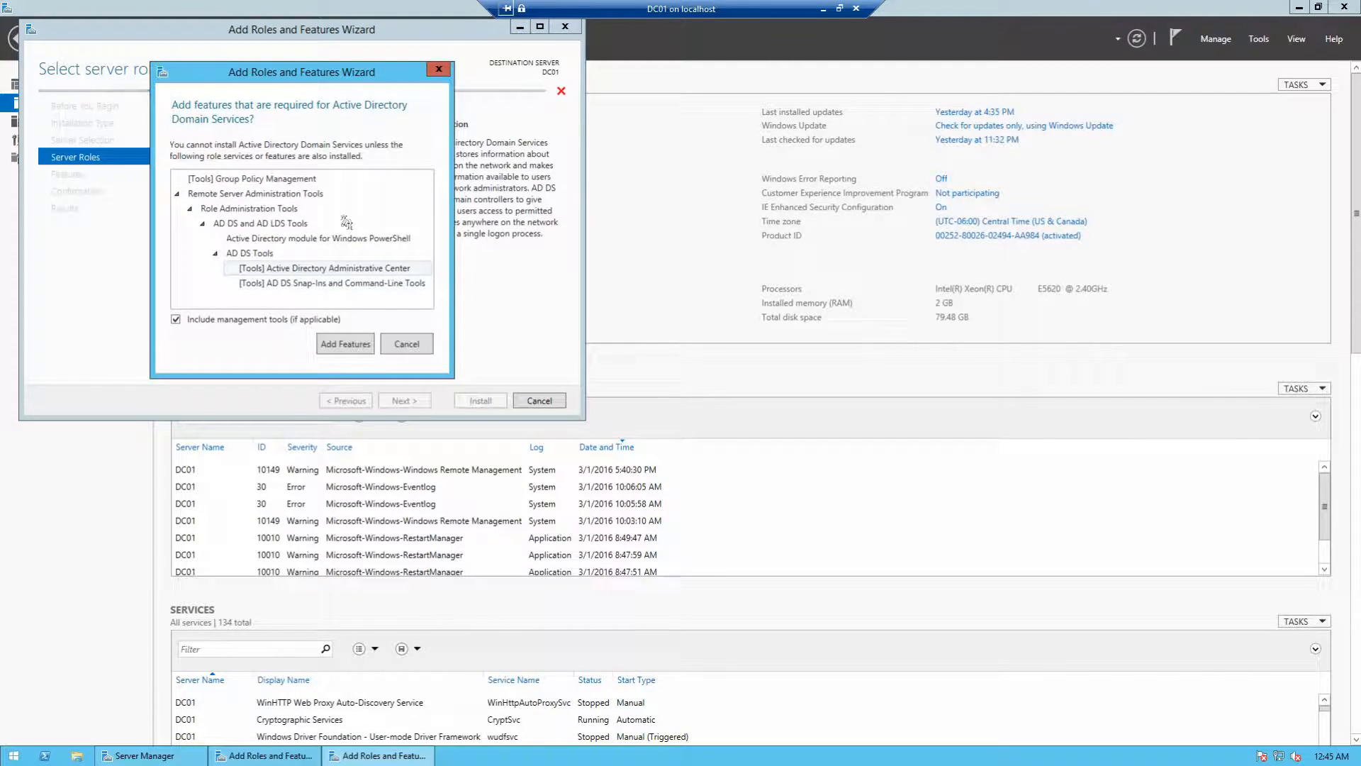
{"action": "left_click", "coordinate": [346, 344]}
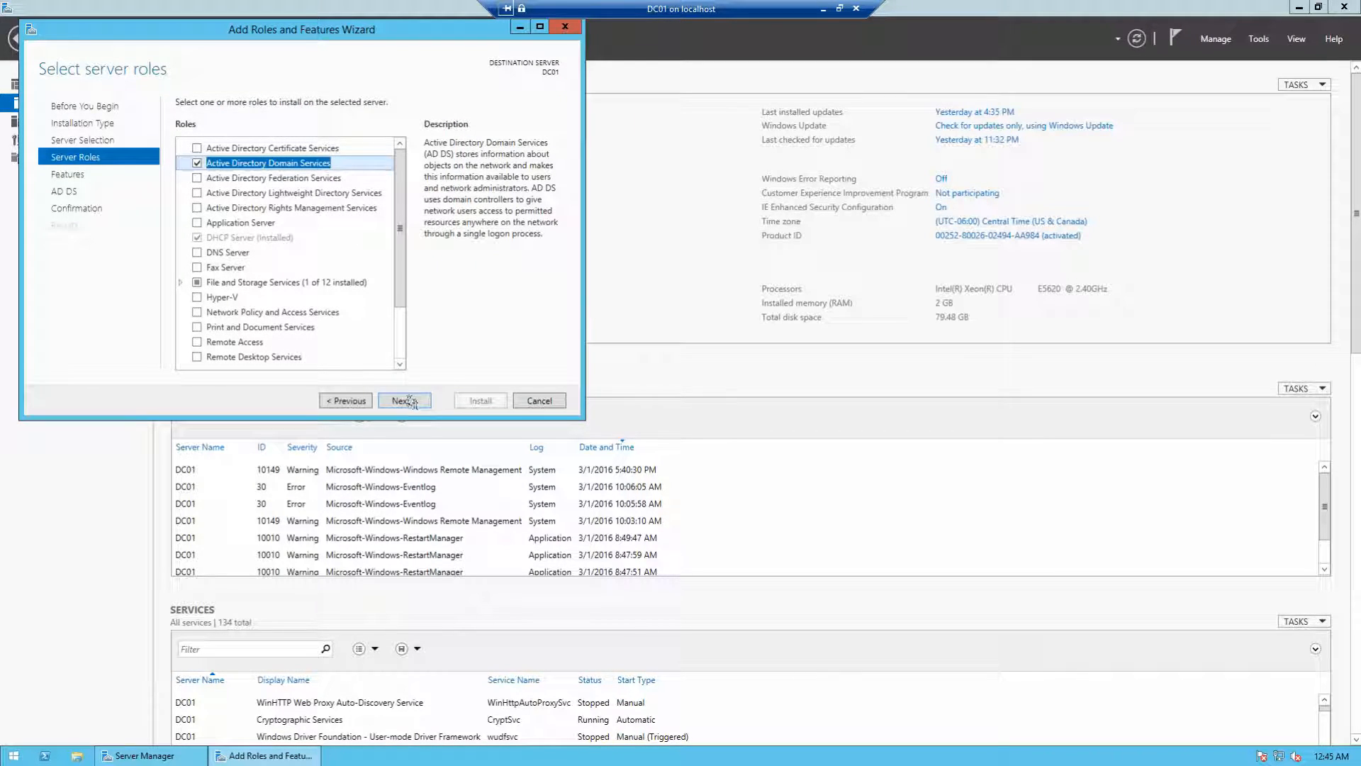
Step: Allow automatic restarts, start the AD DS installation on DC01, and minimize its window
{"action": "left_click", "coordinate": [404, 402]}
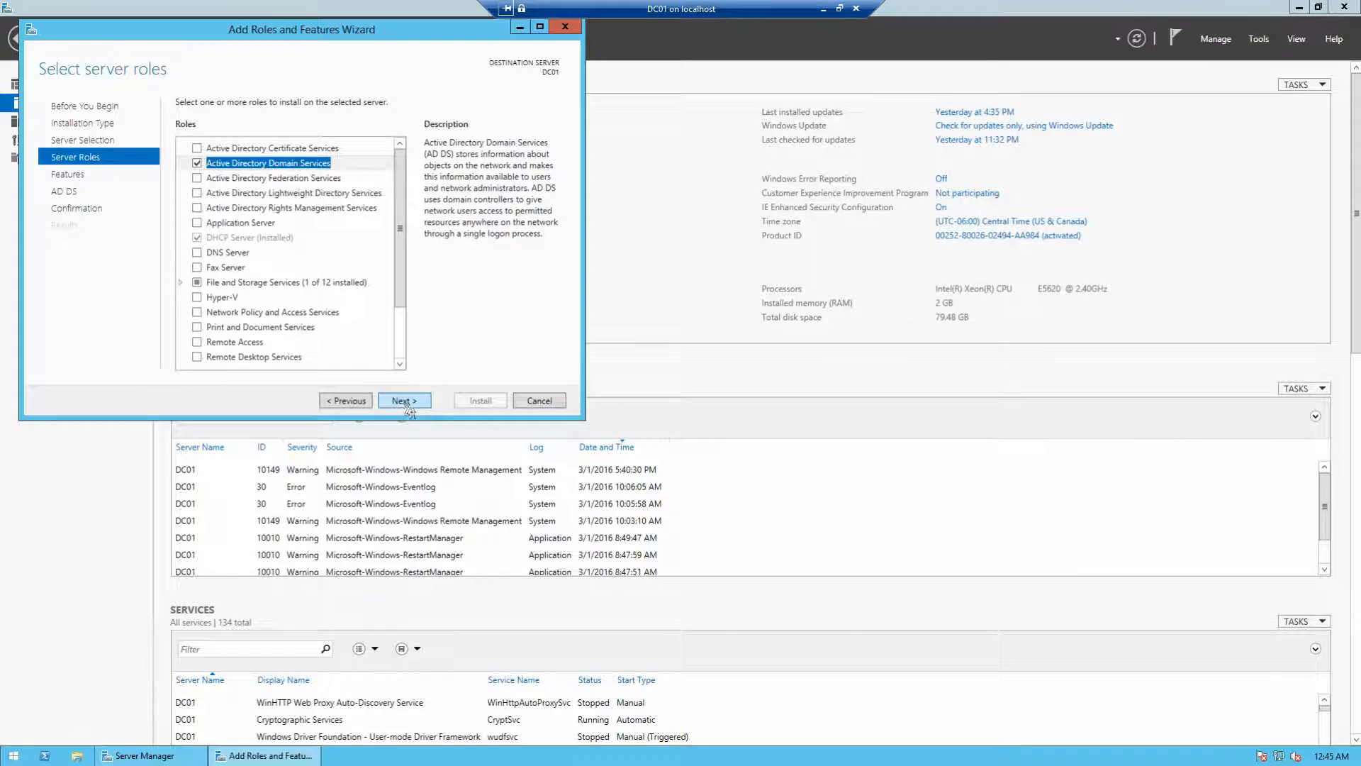
{"action": "left_click", "coordinate": [404, 401]}
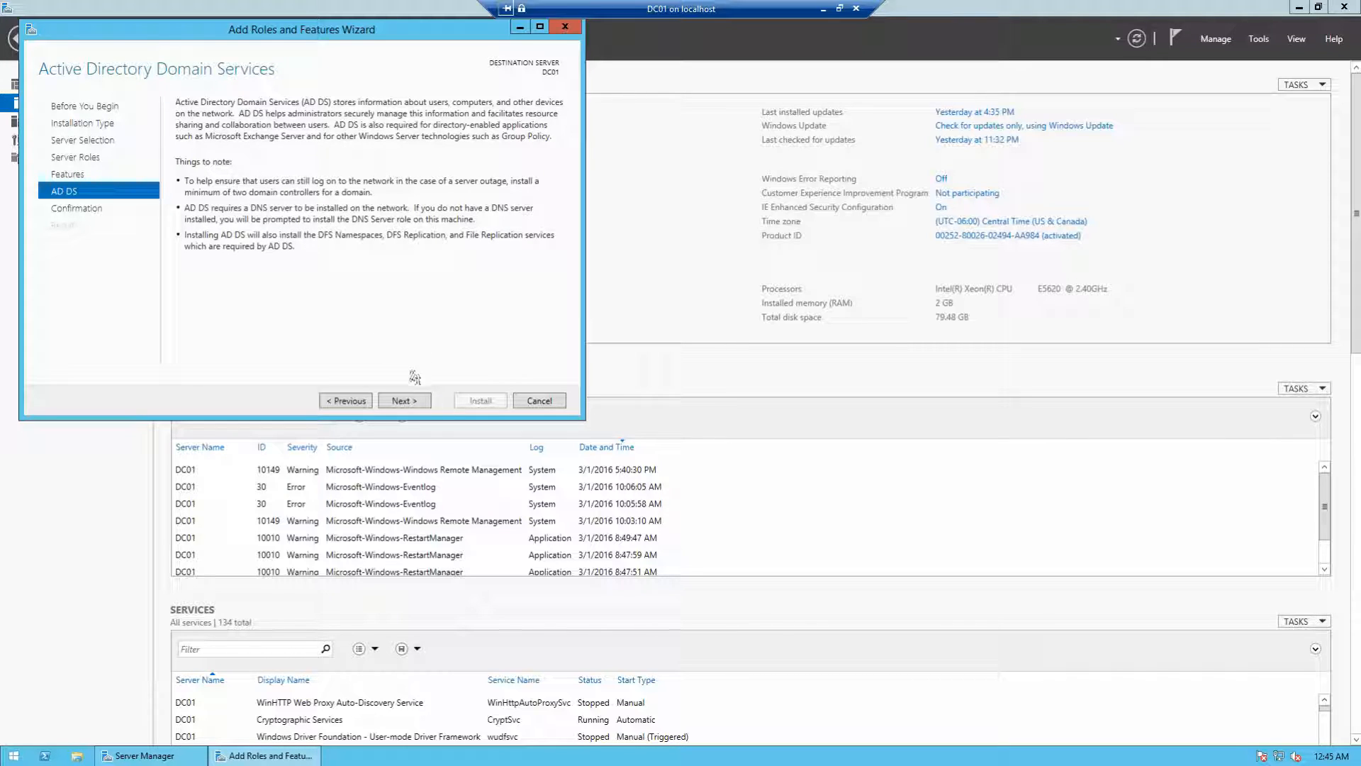
{"action": "left_click", "coordinate": [404, 402]}
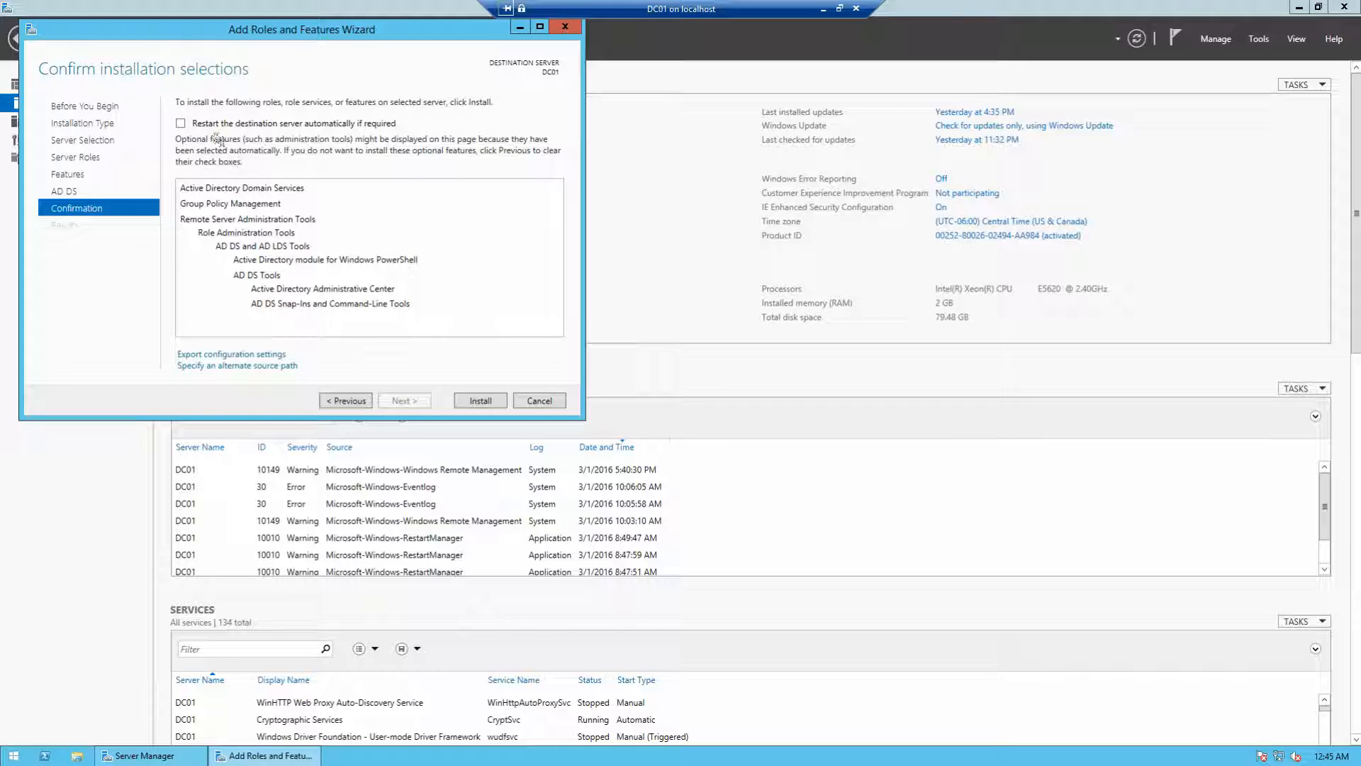
{"action": "left_click", "coordinate": [181, 124]}
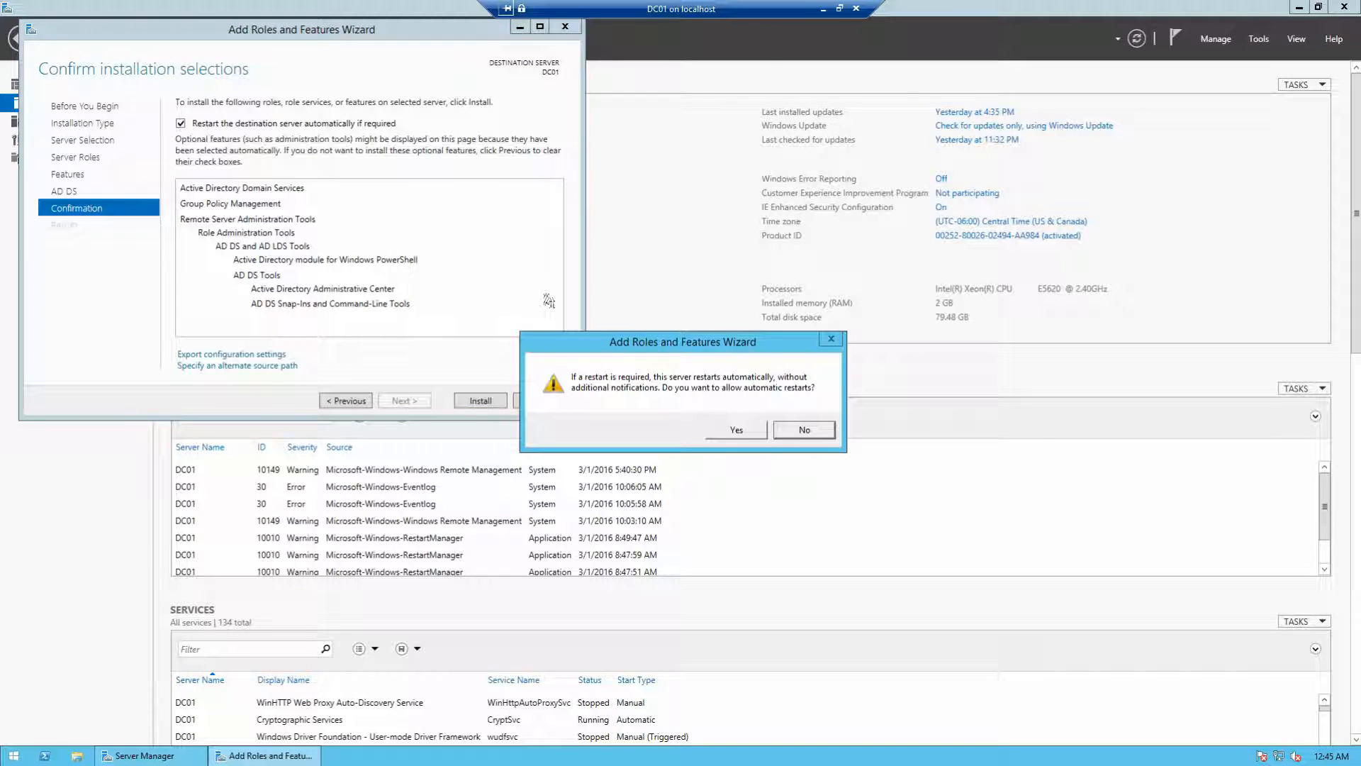
{"action": "left_click", "coordinate": [739, 430]}
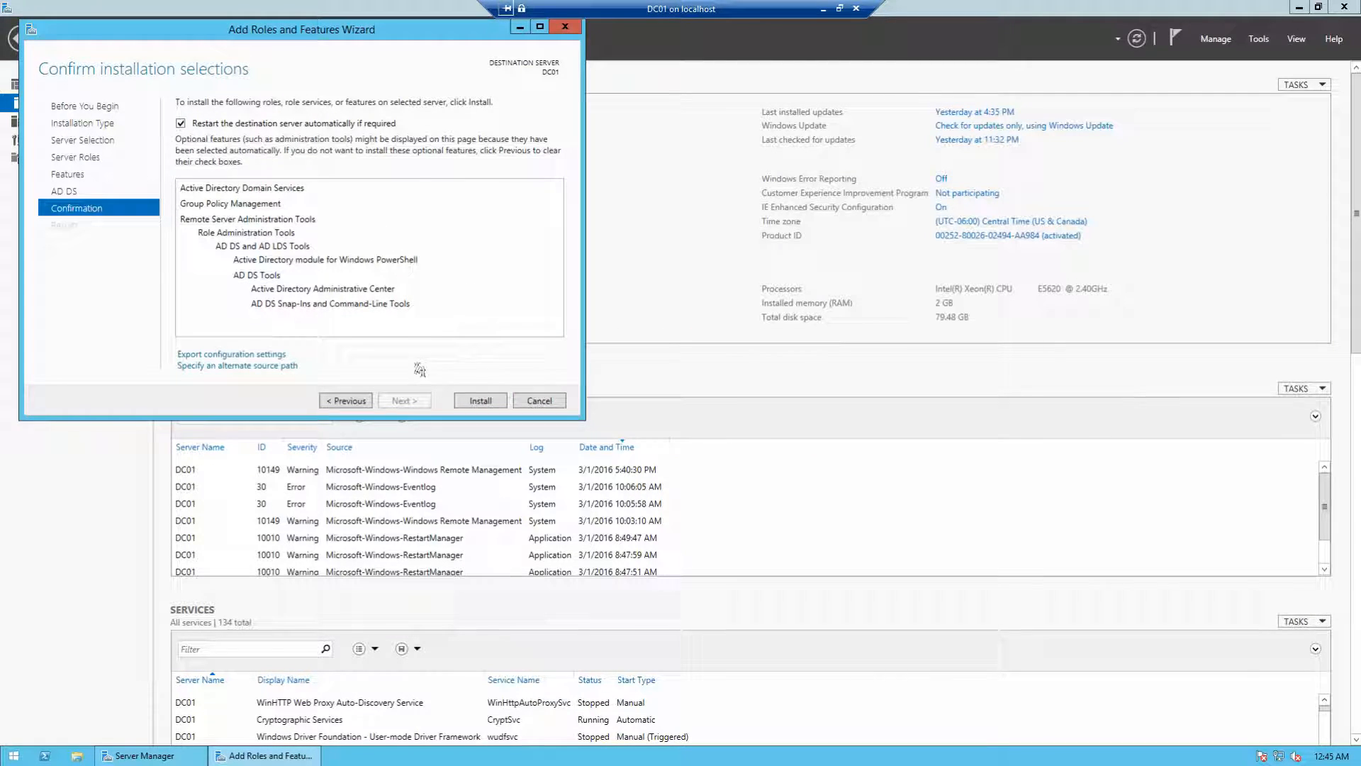
{"action": "left_click", "coordinate": [473, 402]}
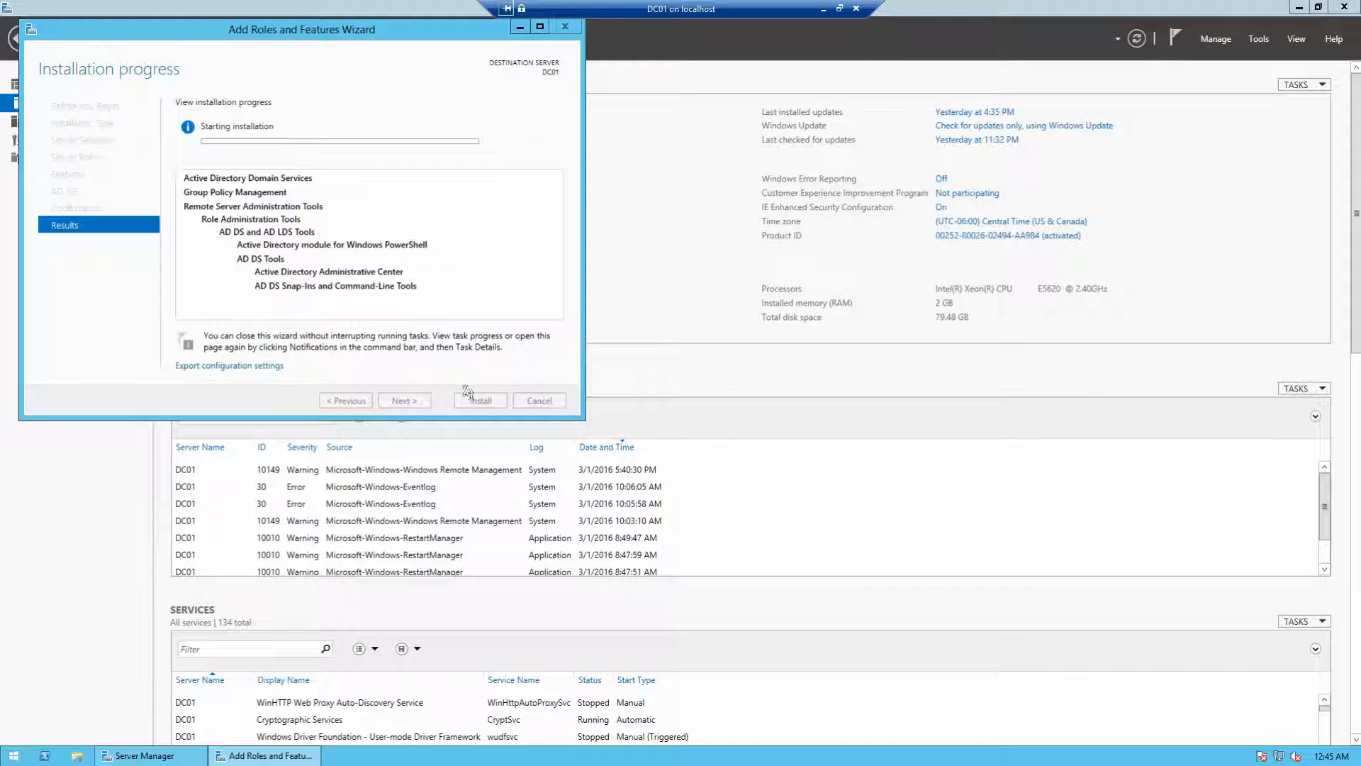
{"action": "left_click", "coordinate": [822, 11]}
Step: Open DC02 and select Active Directory Domain Services with its management tools in Add Roles and Features
{"action": "left_click", "coordinate": [463, 754]}
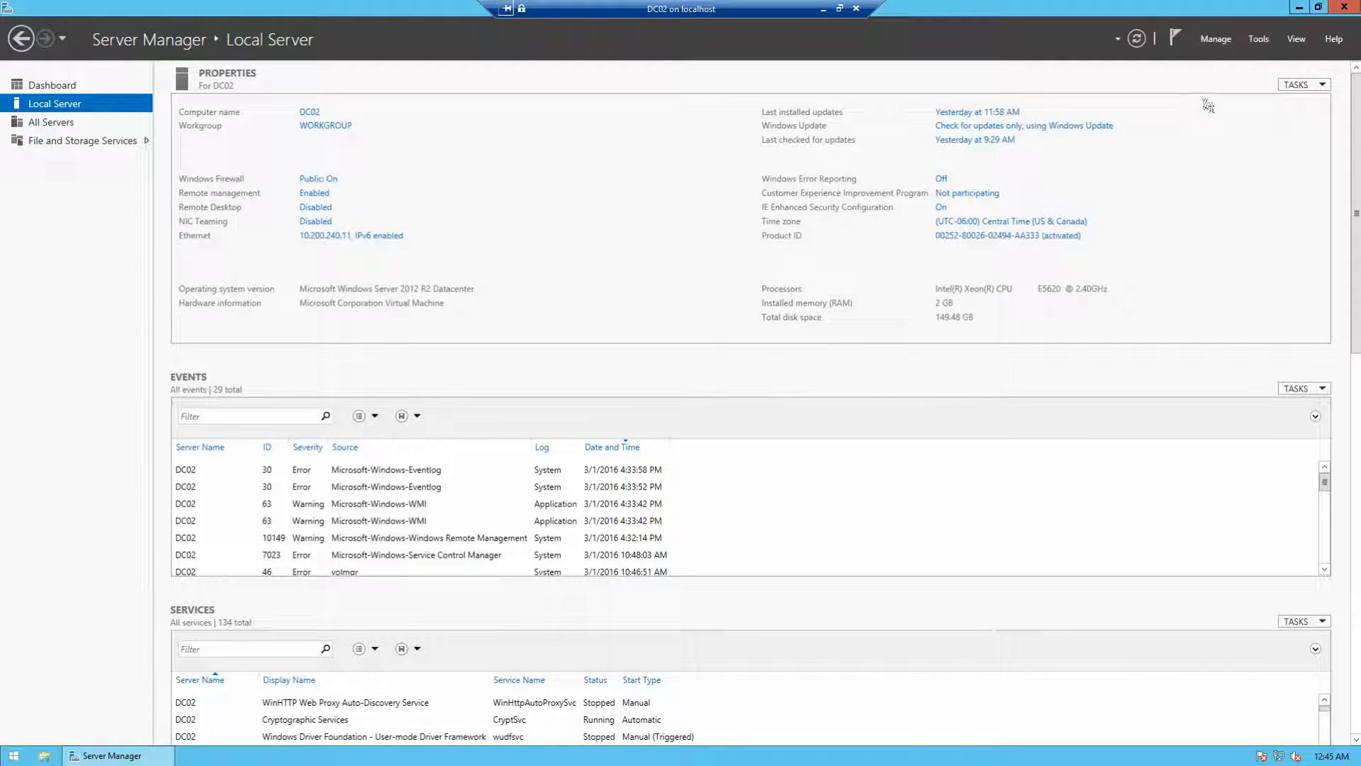
{"action": "left_click", "coordinate": [1210, 40]}
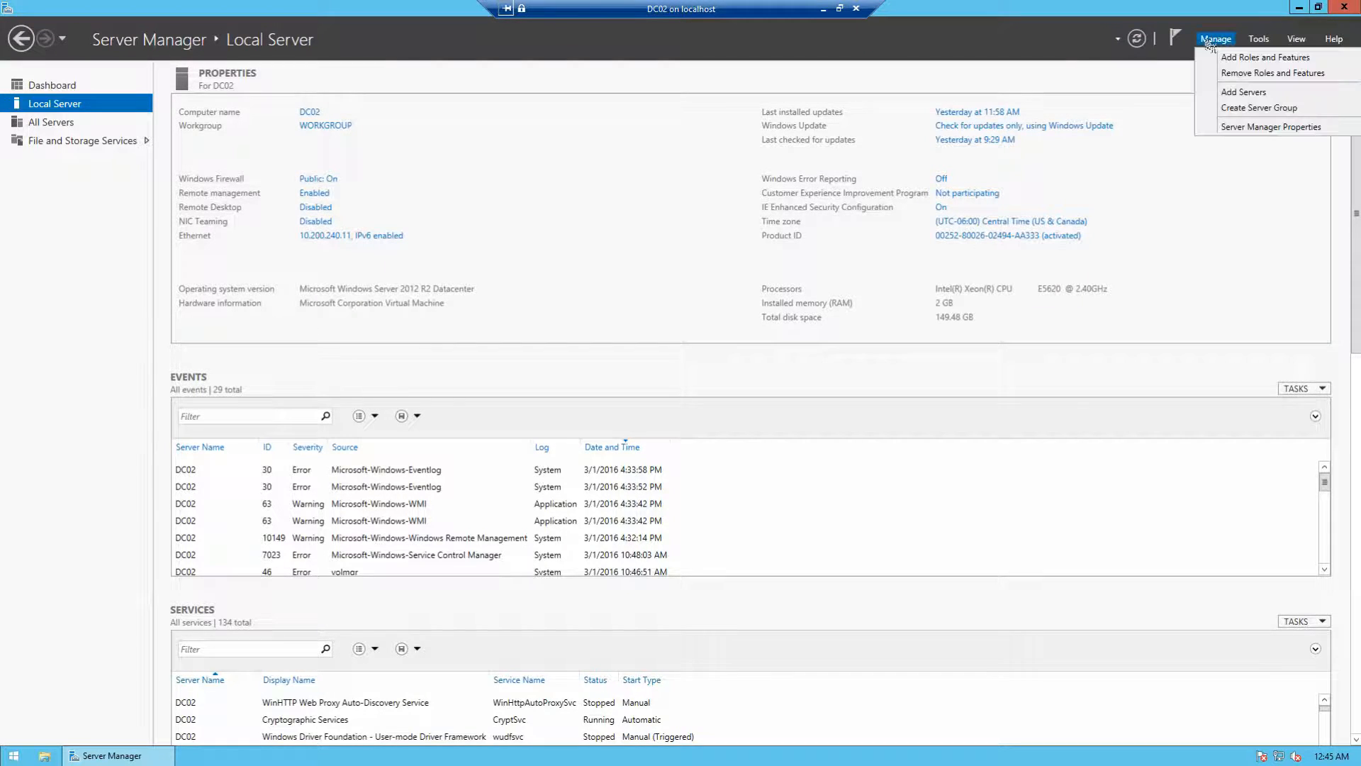
{"action": "left_click", "coordinate": [1230, 67]}
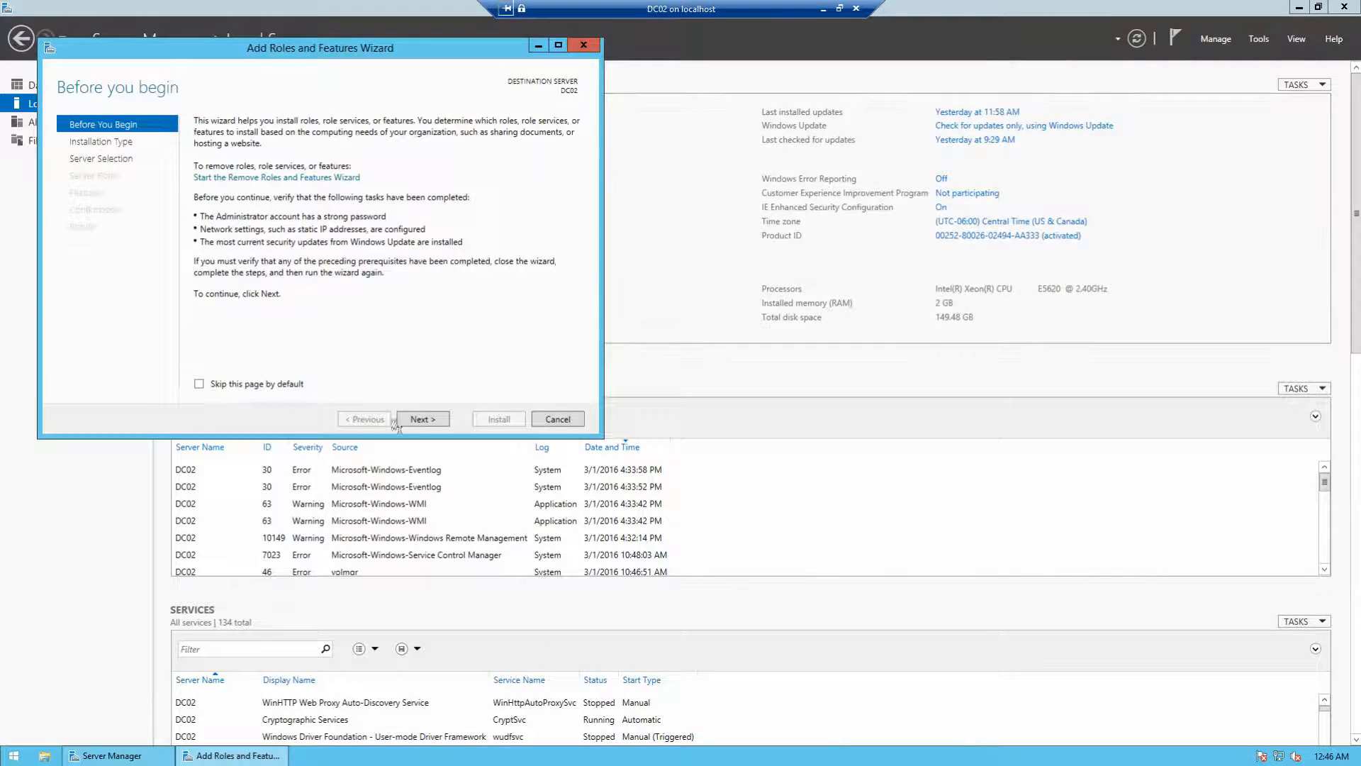
{"action": "left_click", "coordinate": [423, 419]}
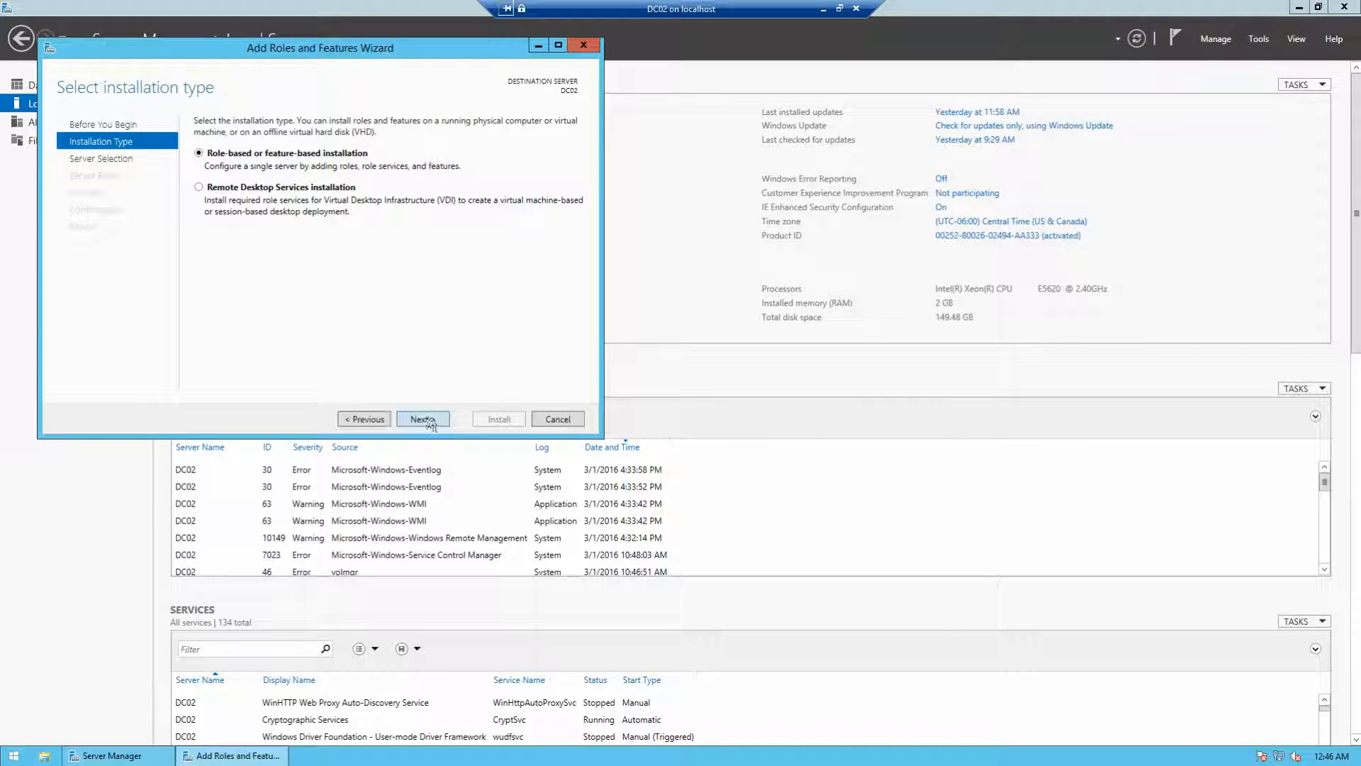
{"action": "left_click", "coordinate": [426, 421]}
{"action": "left_click", "coordinate": [423, 418]}
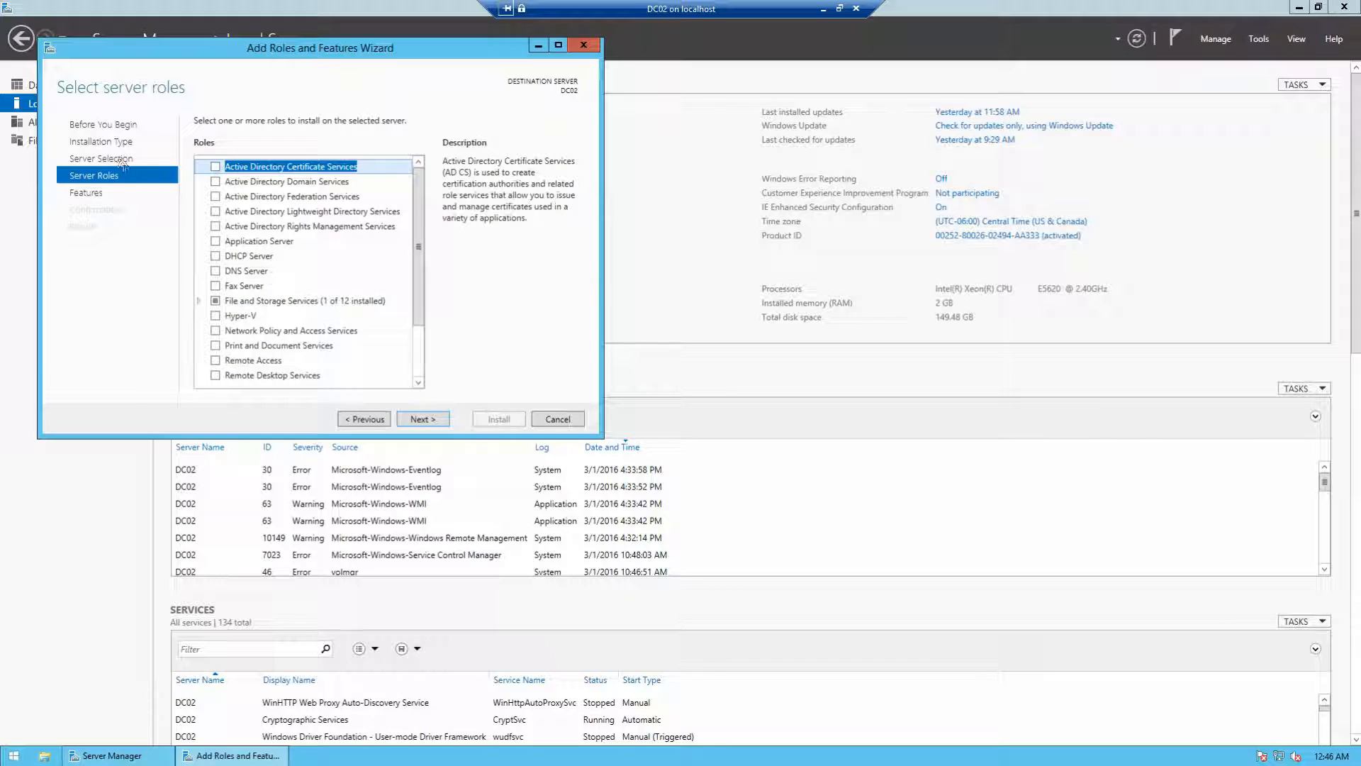
{"action": "left_click", "coordinate": [215, 181]}
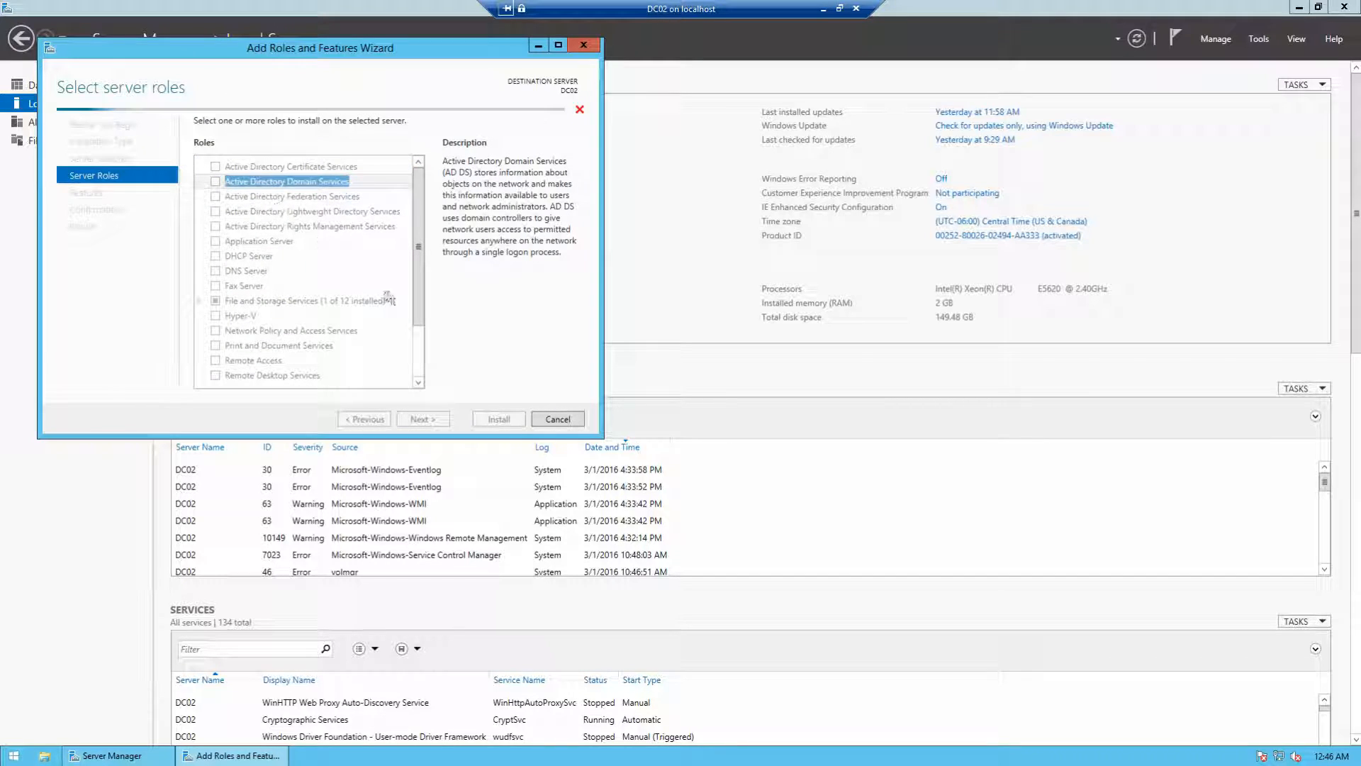
{"action": "left_click", "coordinate": [360, 359]}
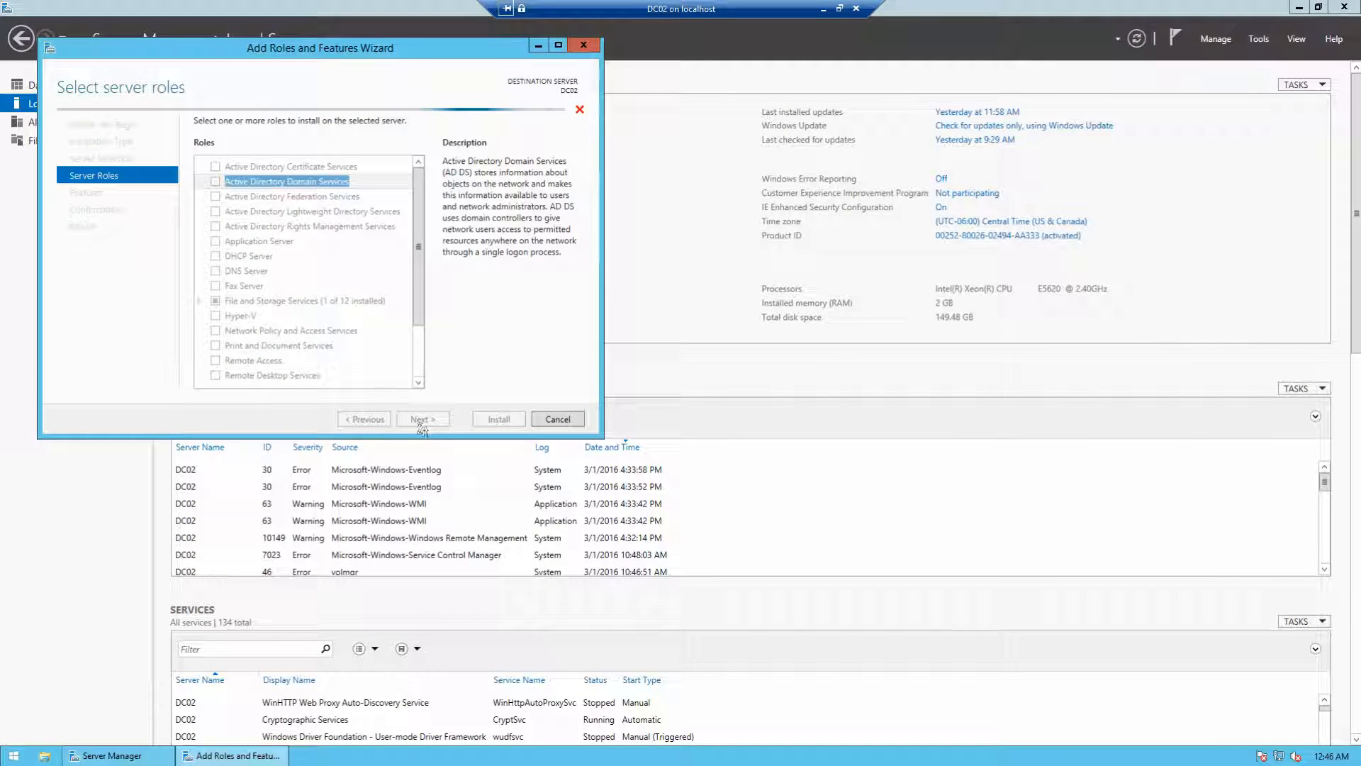
Step: Start the AD DS installation on DC02 and minimize its window
{"action": "left_click", "coordinate": [421, 420]}
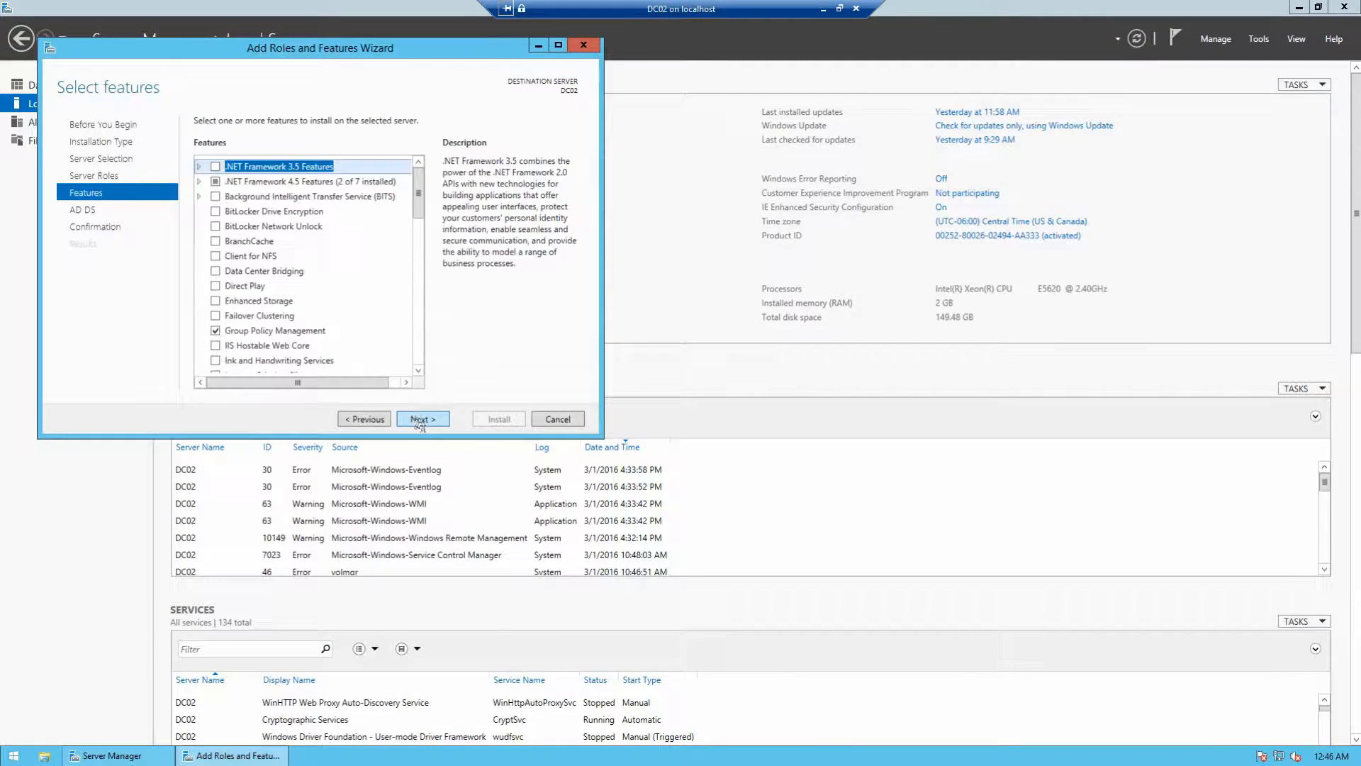
{"action": "left_click", "coordinate": [421, 420]}
{"action": "left_click", "coordinate": [420, 421]}
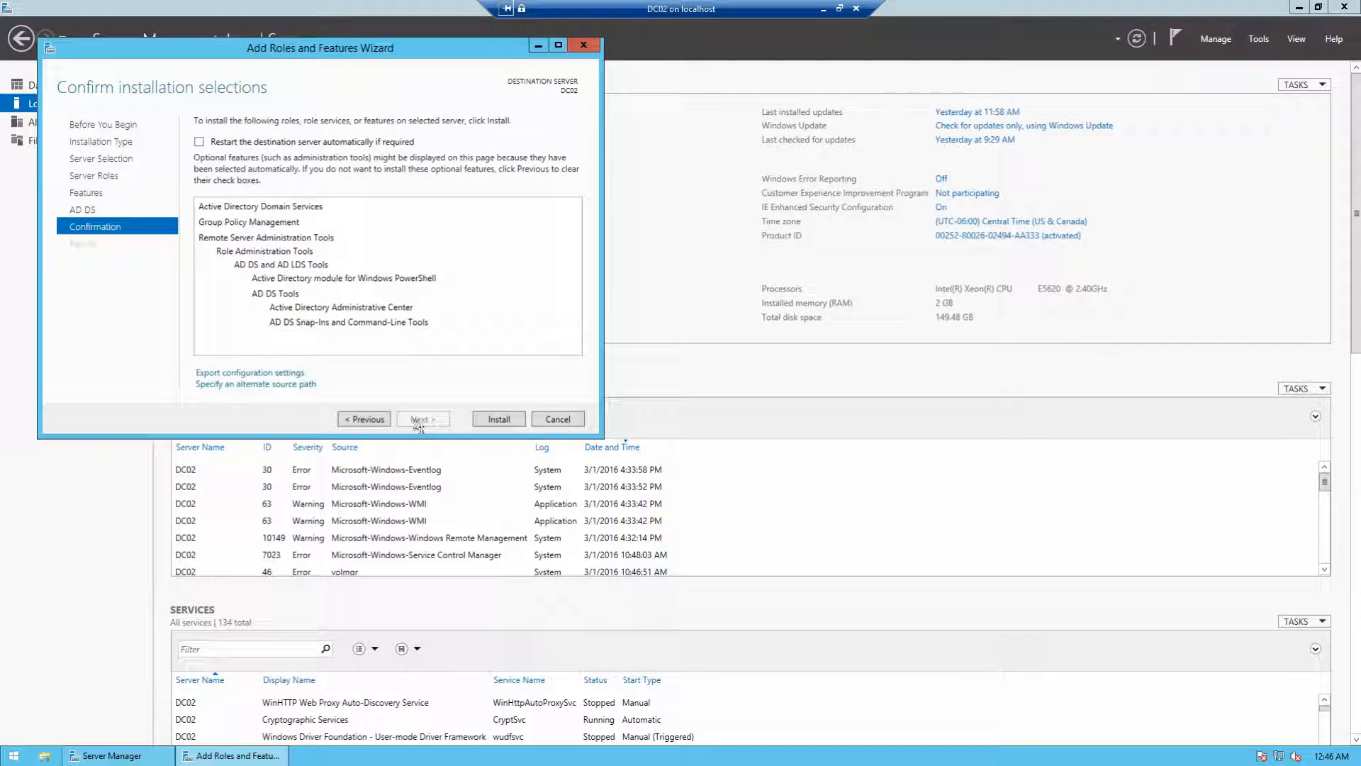
{"action": "left_click", "coordinate": [491, 421]}
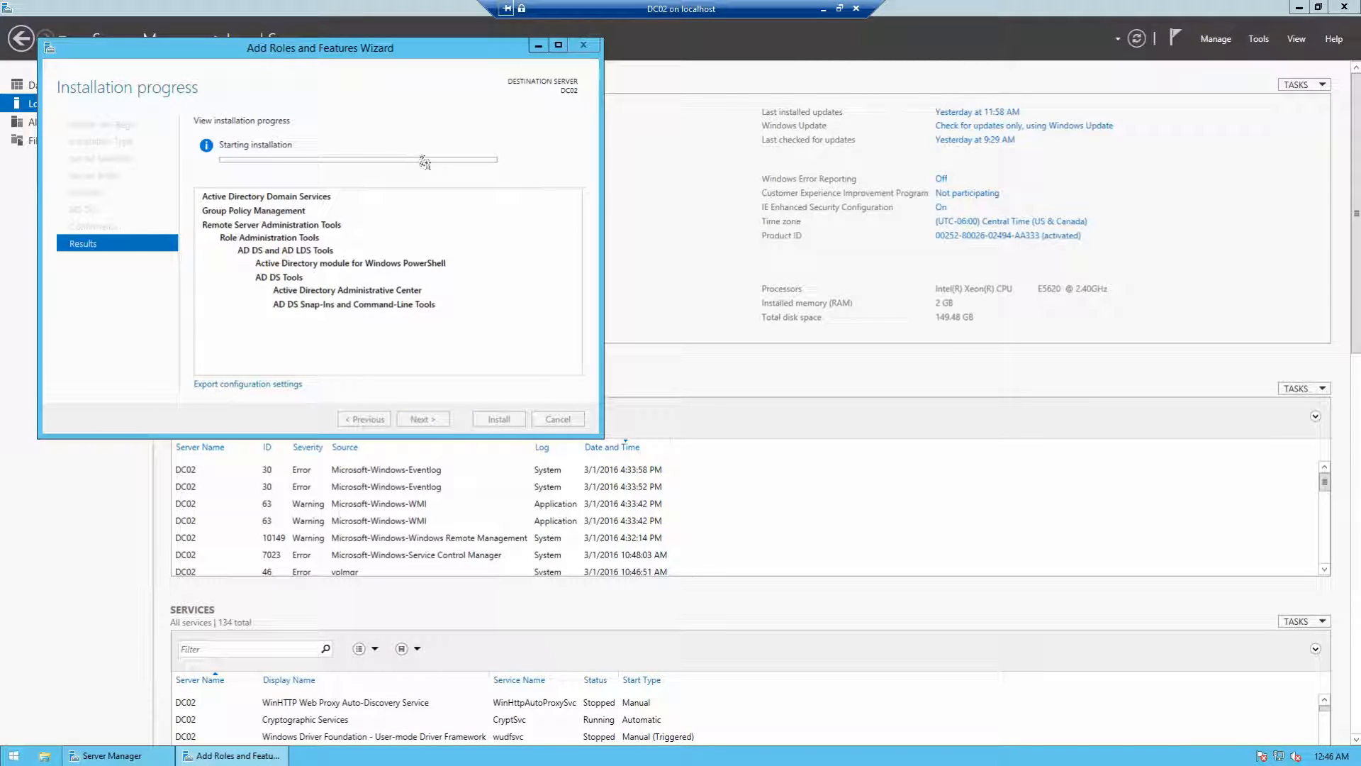
{"action": "left_click", "coordinate": [821, 10]}
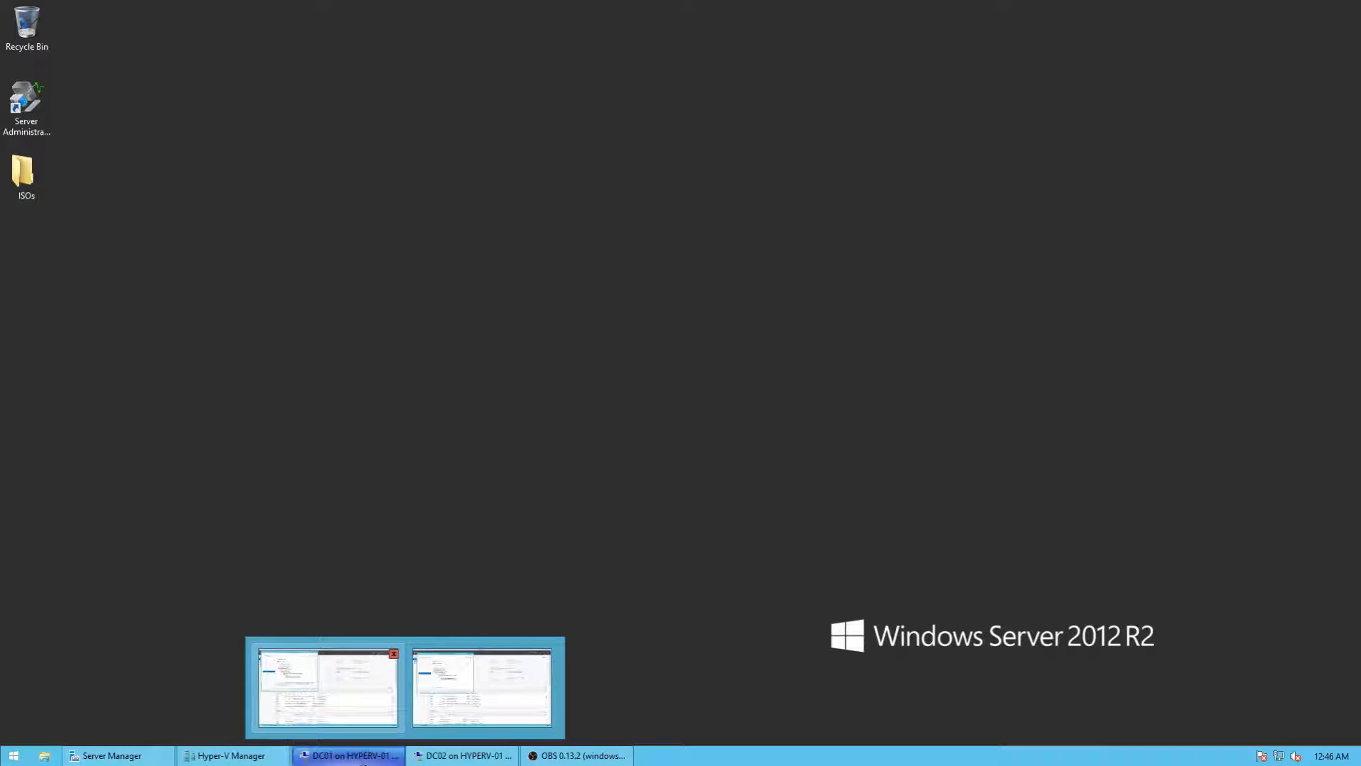
Step: Restore DC01's window to check its AD DS installation progress
{"action": "left_click", "coordinate": [363, 760]}
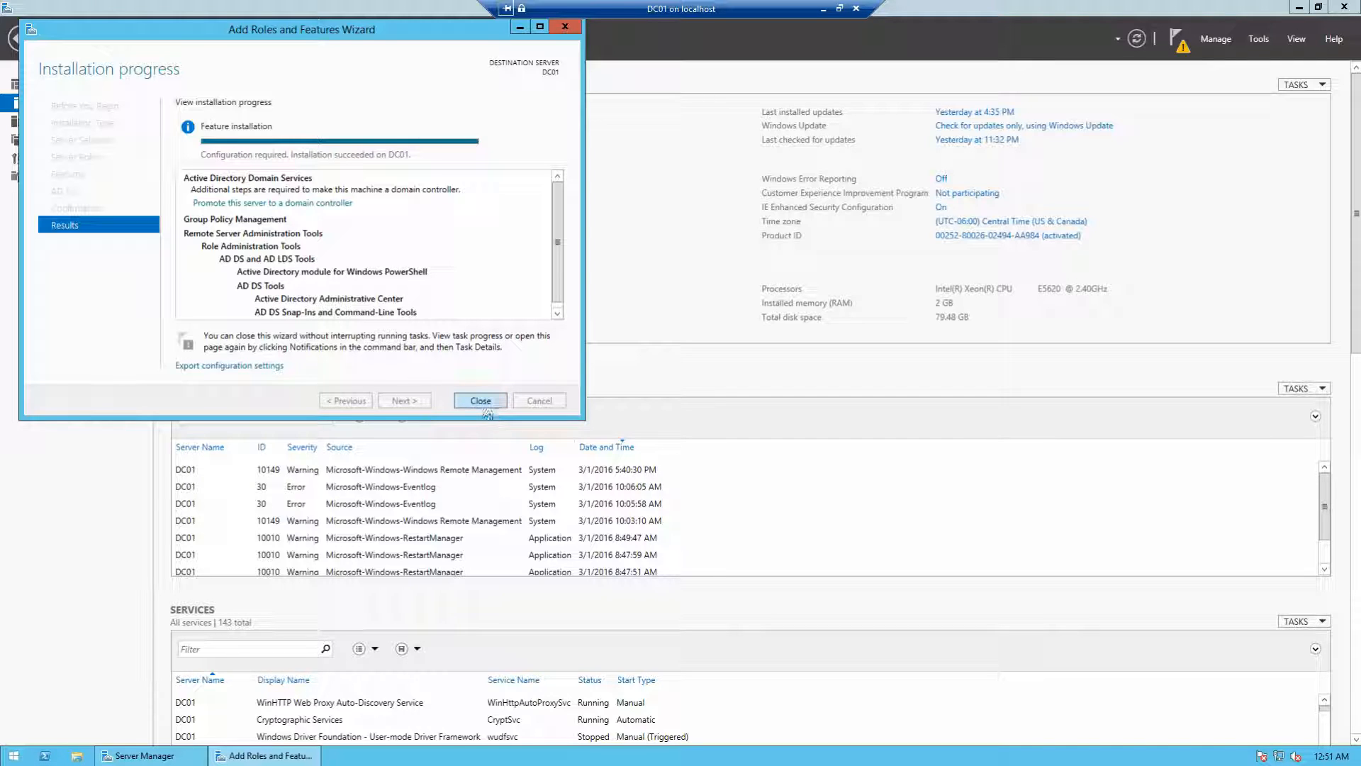
Step: Close DC01's finished installation wizard and launch 'Promote this server to a domain controller'
{"action": "left_click", "coordinate": [481, 400]}
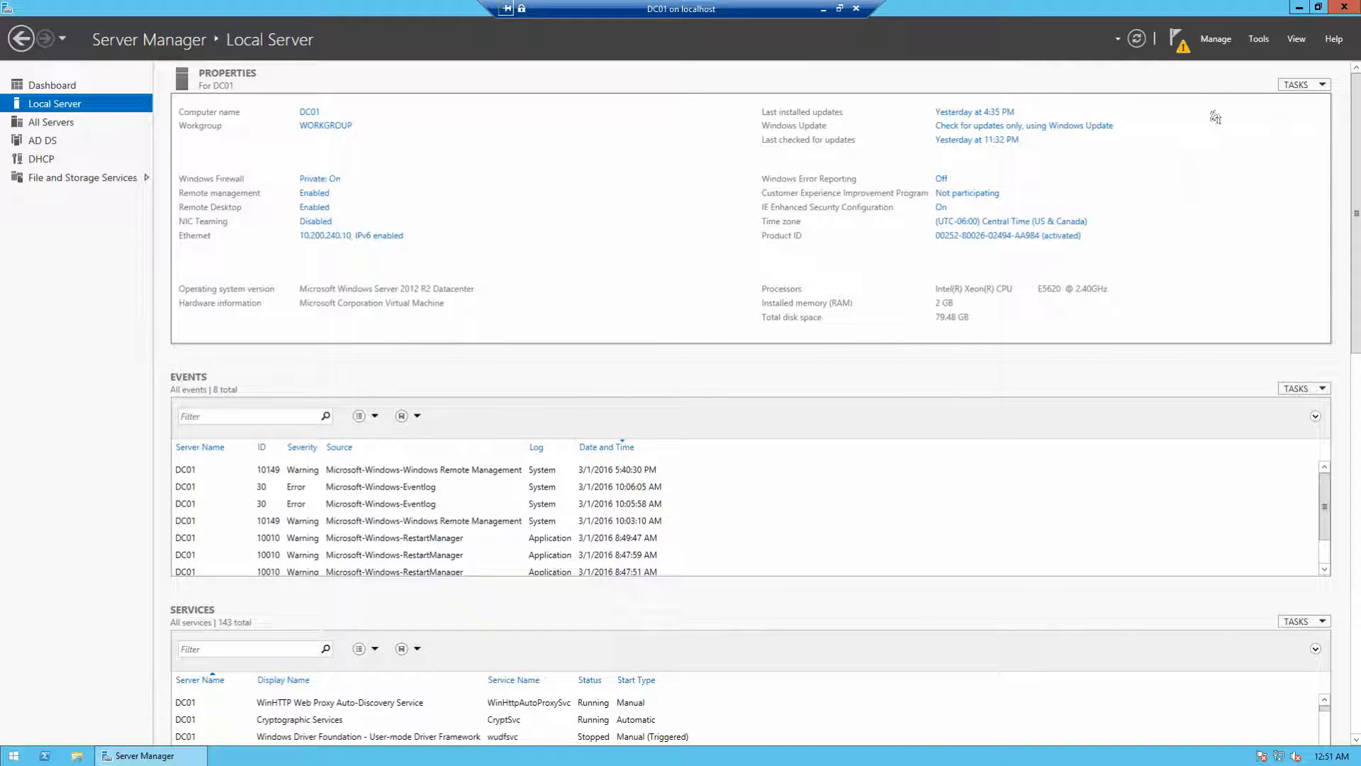
{"action": "left_click", "coordinate": [1177, 39]}
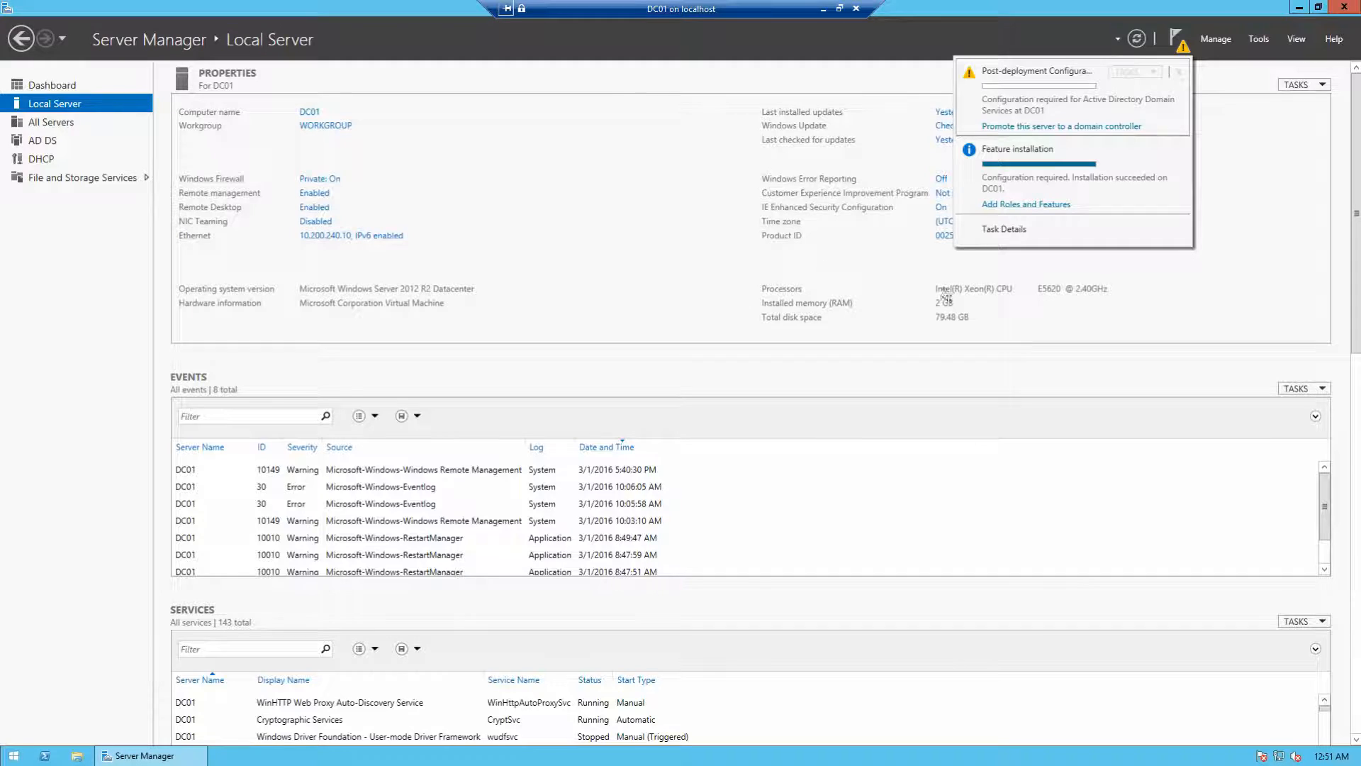
{"action": "left_click", "coordinate": [1014, 128]}
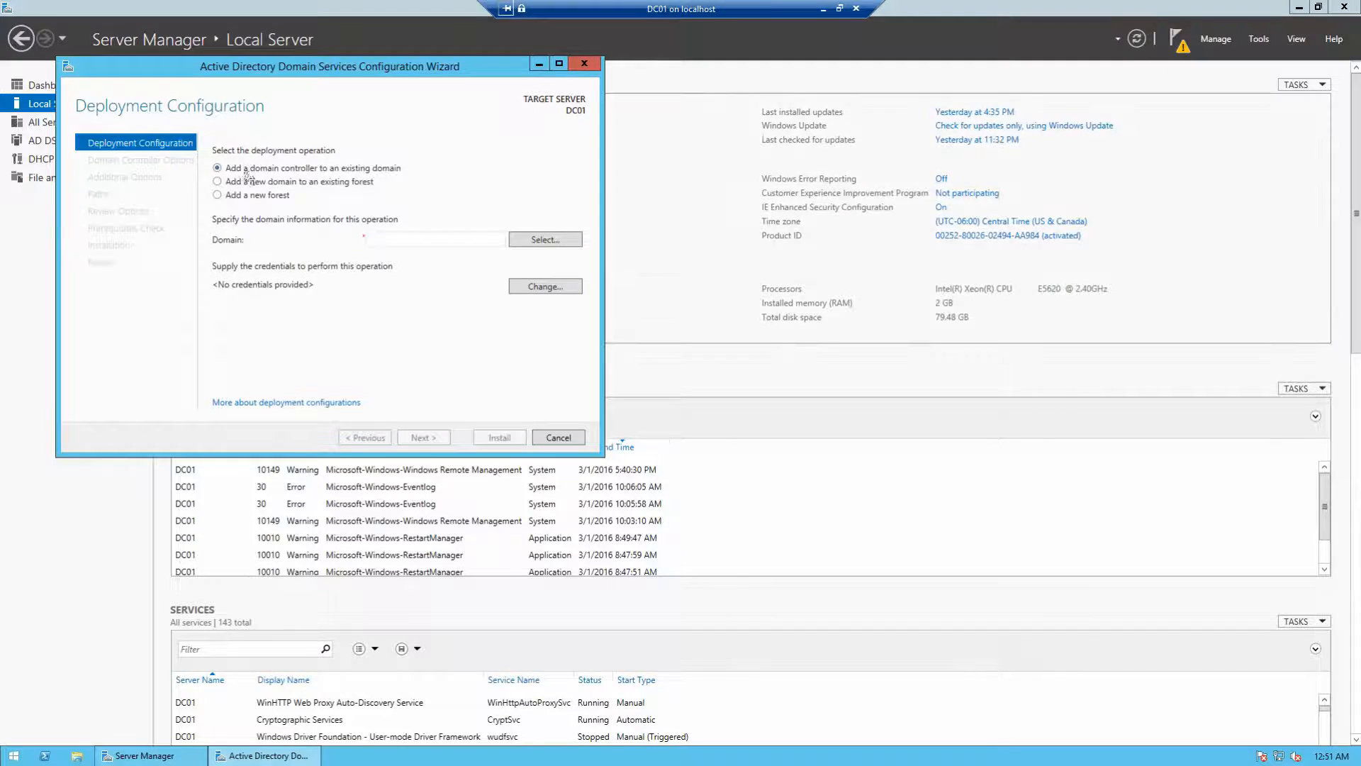
Step: Choose Add a new forest and enter strandt.co as the root domain name
{"action": "left_click", "coordinate": [217, 195]}
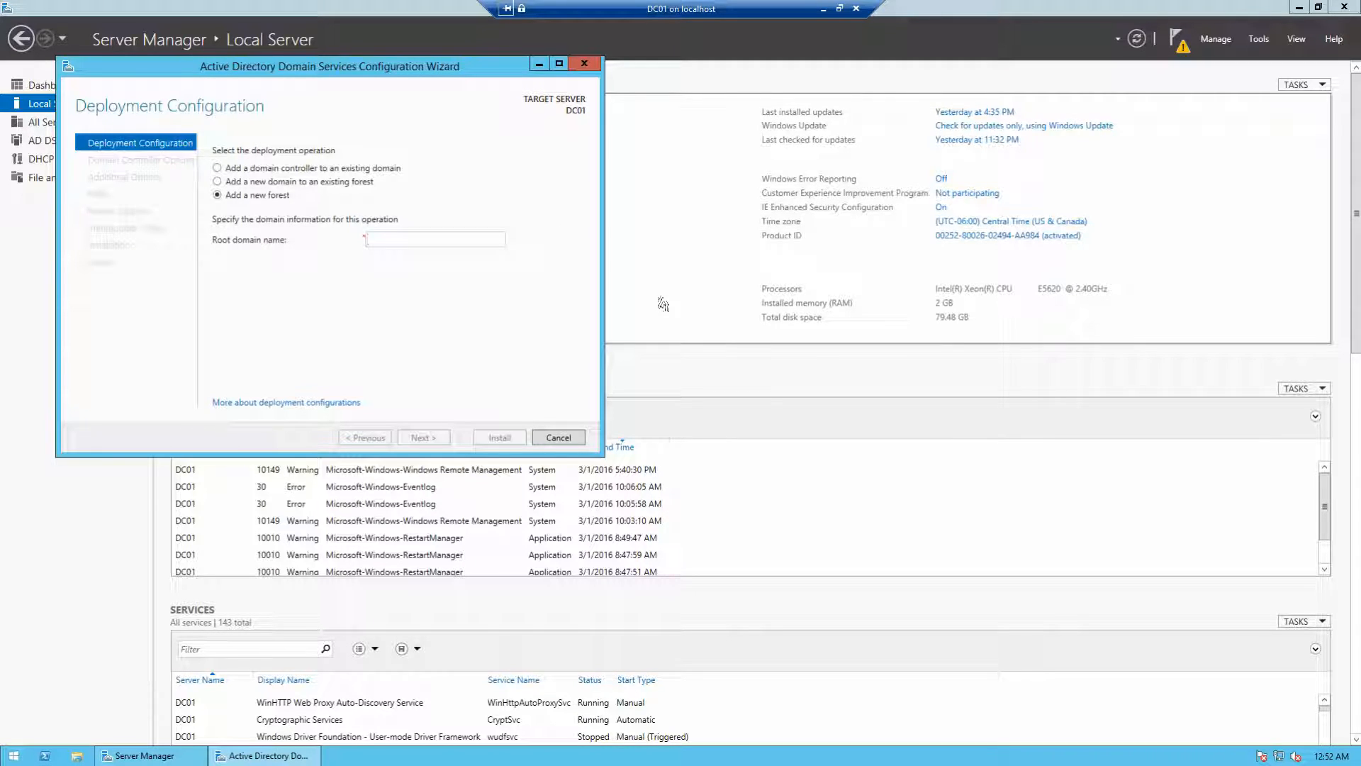
{"action": "type", "text": "strandt.co"}
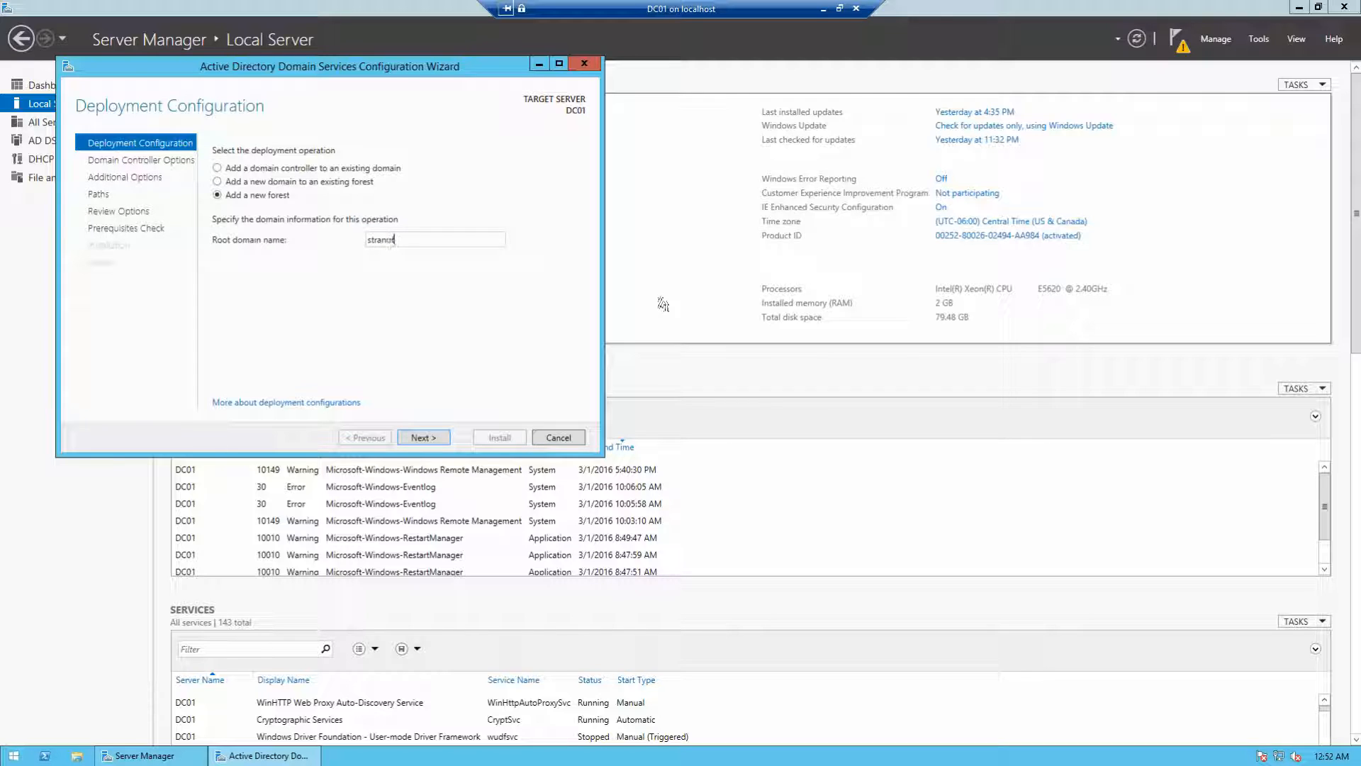
Step: Advance DC01's wizard to Domain Controller Options, then switch to DC02's session
{"action": "left_click", "coordinate": [421, 438]}
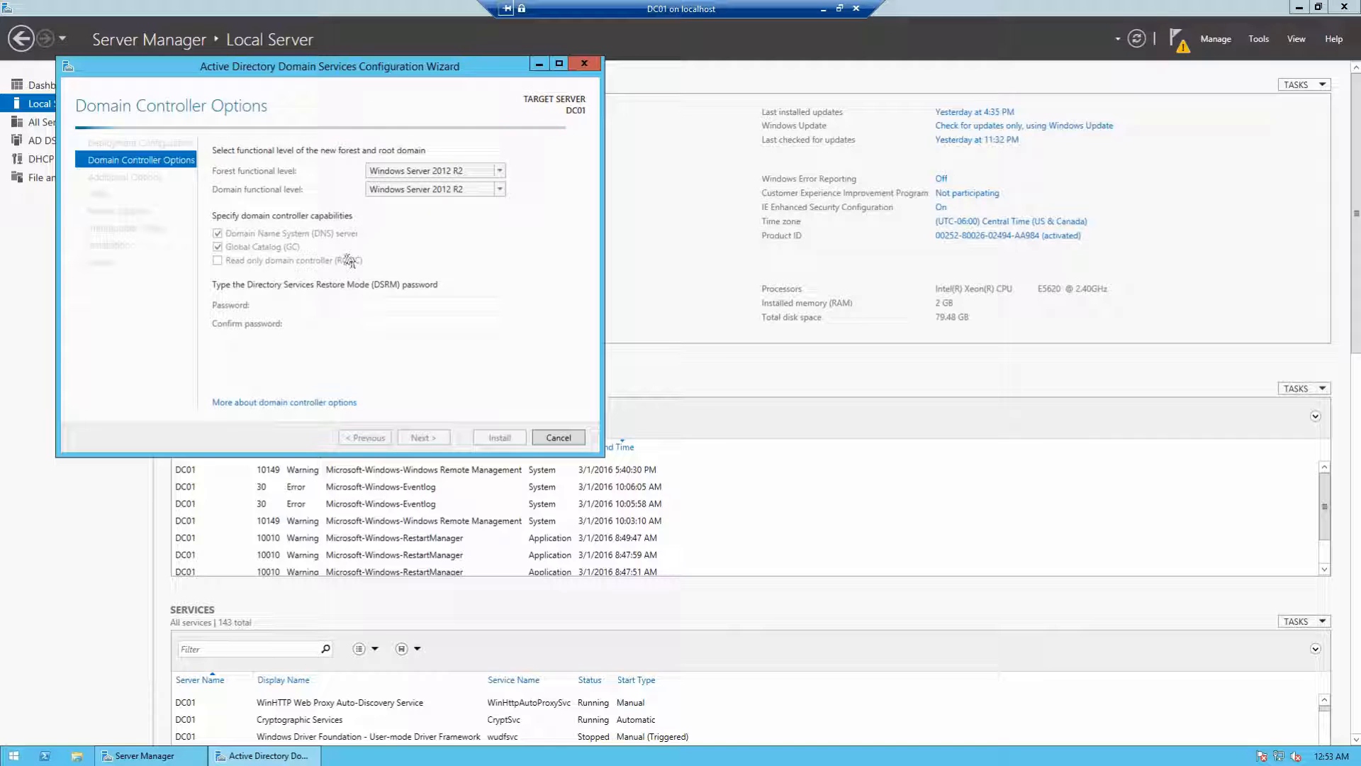
{"action": "left_click", "coordinate": [823, 9]}
{"action": "left_click", "coordinate": [468, 753]}
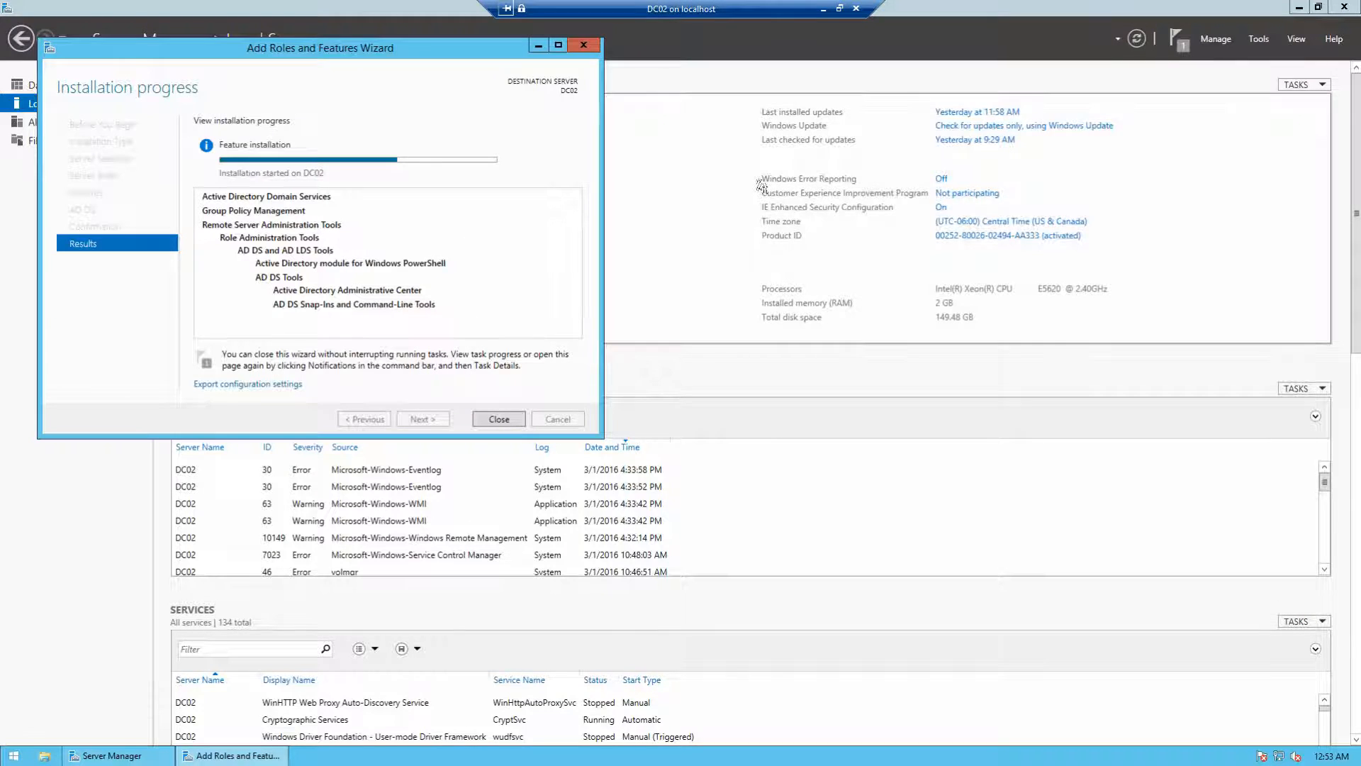
Step: Minimize DC02, check DC01's wizard at Domain Controller Options, then minimize DC01 too
{"action": "left_click", "coordinate": [823, 10]}
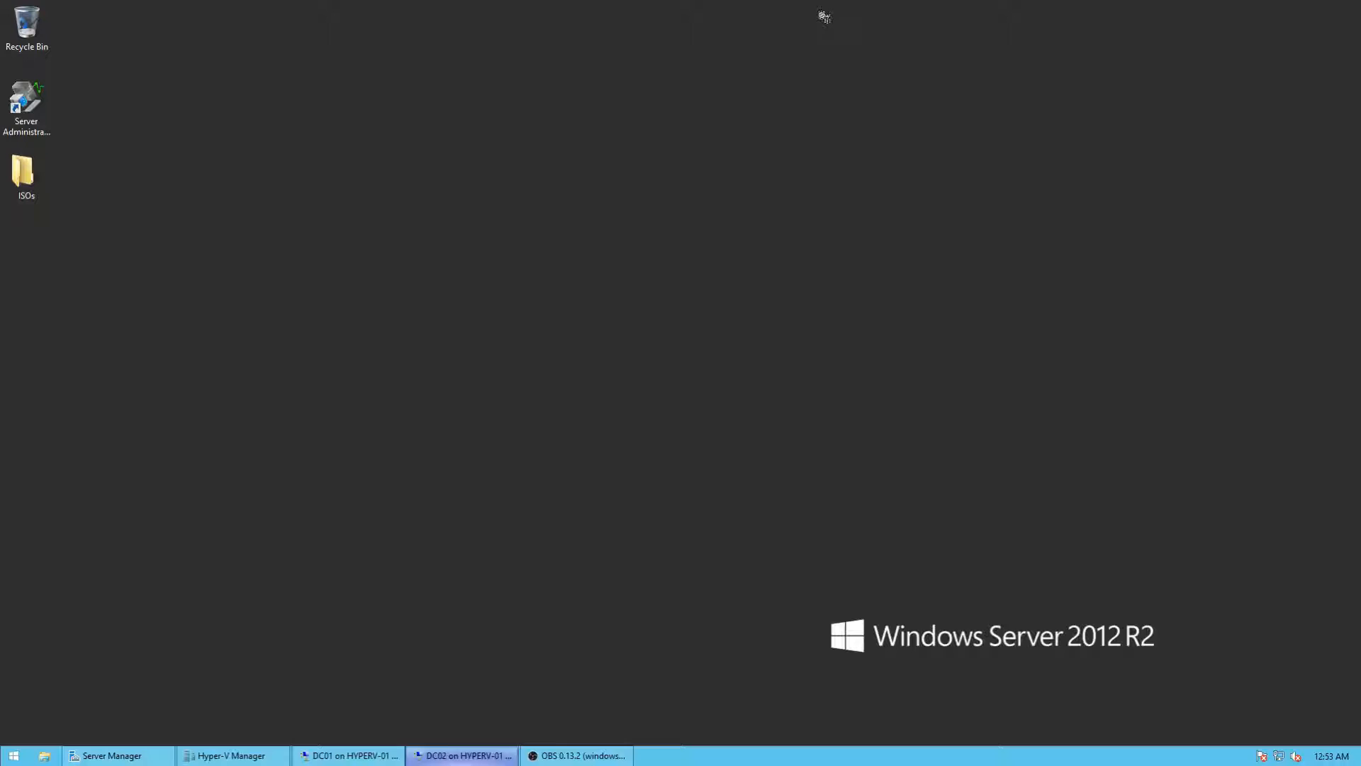
{"action": "left_click", "coordinate": [347, 755]}
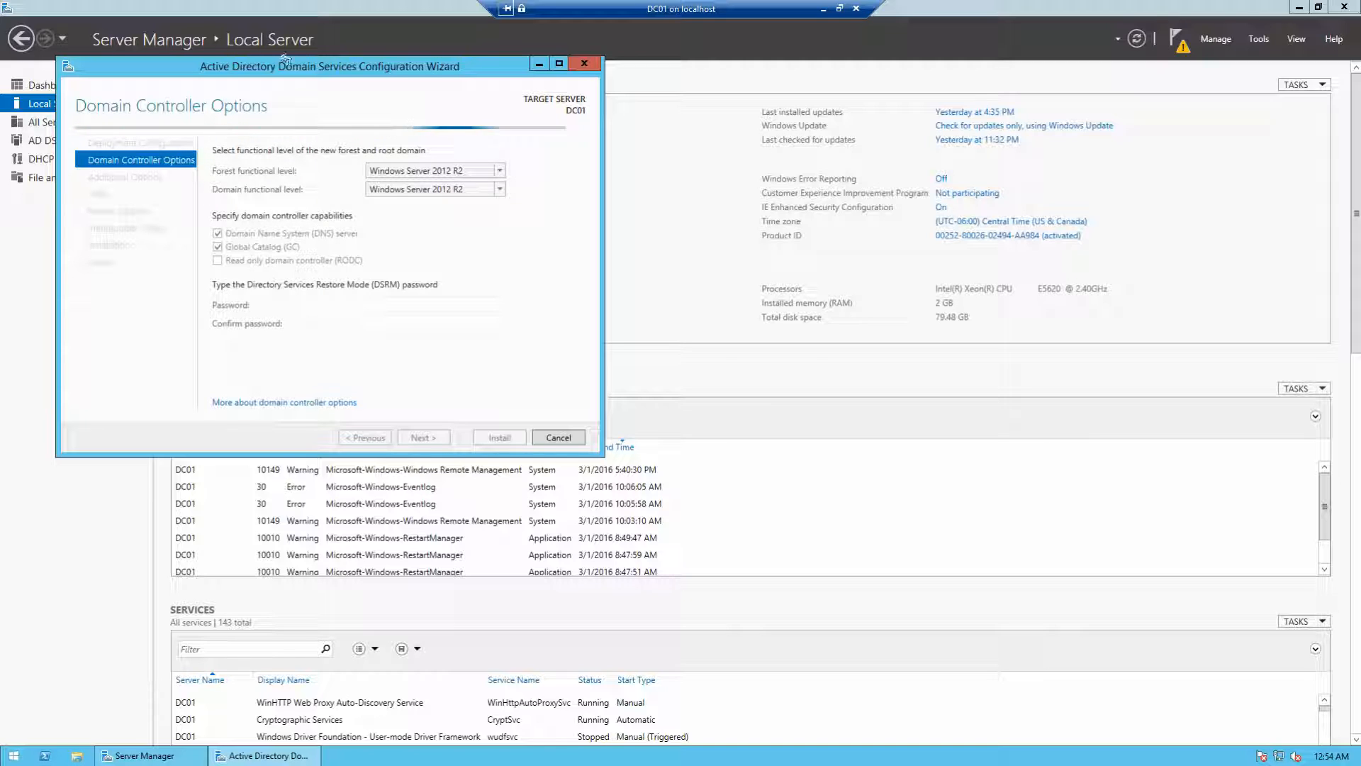
{"action": "left_click", "coordinate": [821, 10]}
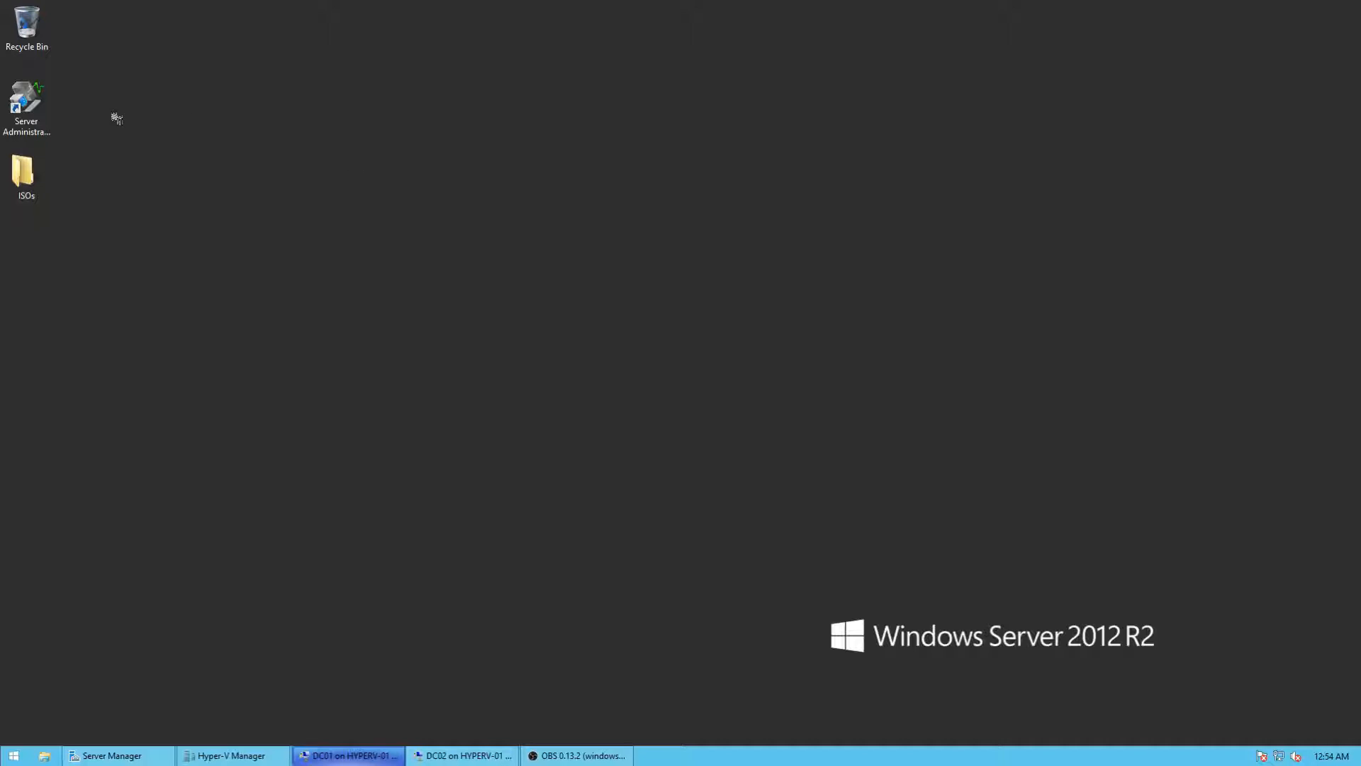
{"action": "double_click", "coordinate": [26, 103]}
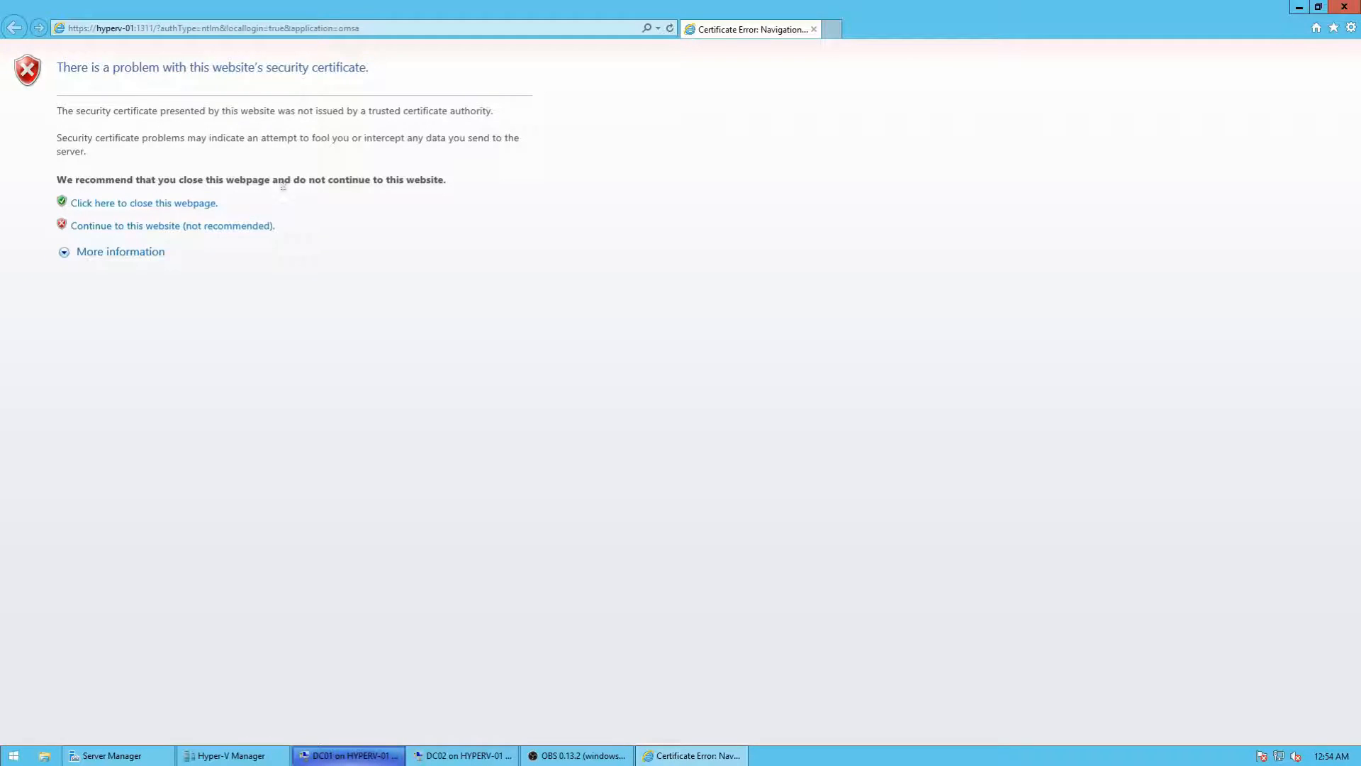
{"action": "left_click", "coordinate": [189, 227]}
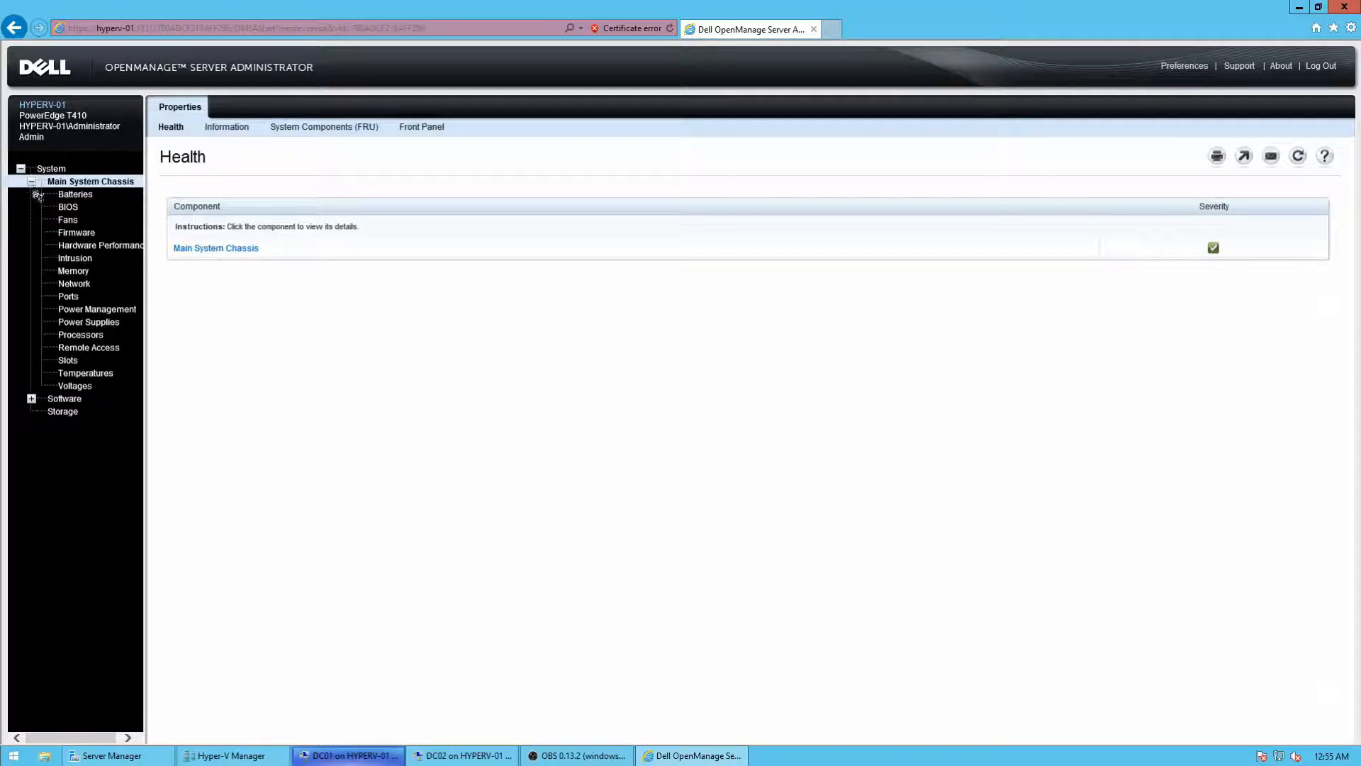
{"action": "left_click", "coordinate": [85, 373]}
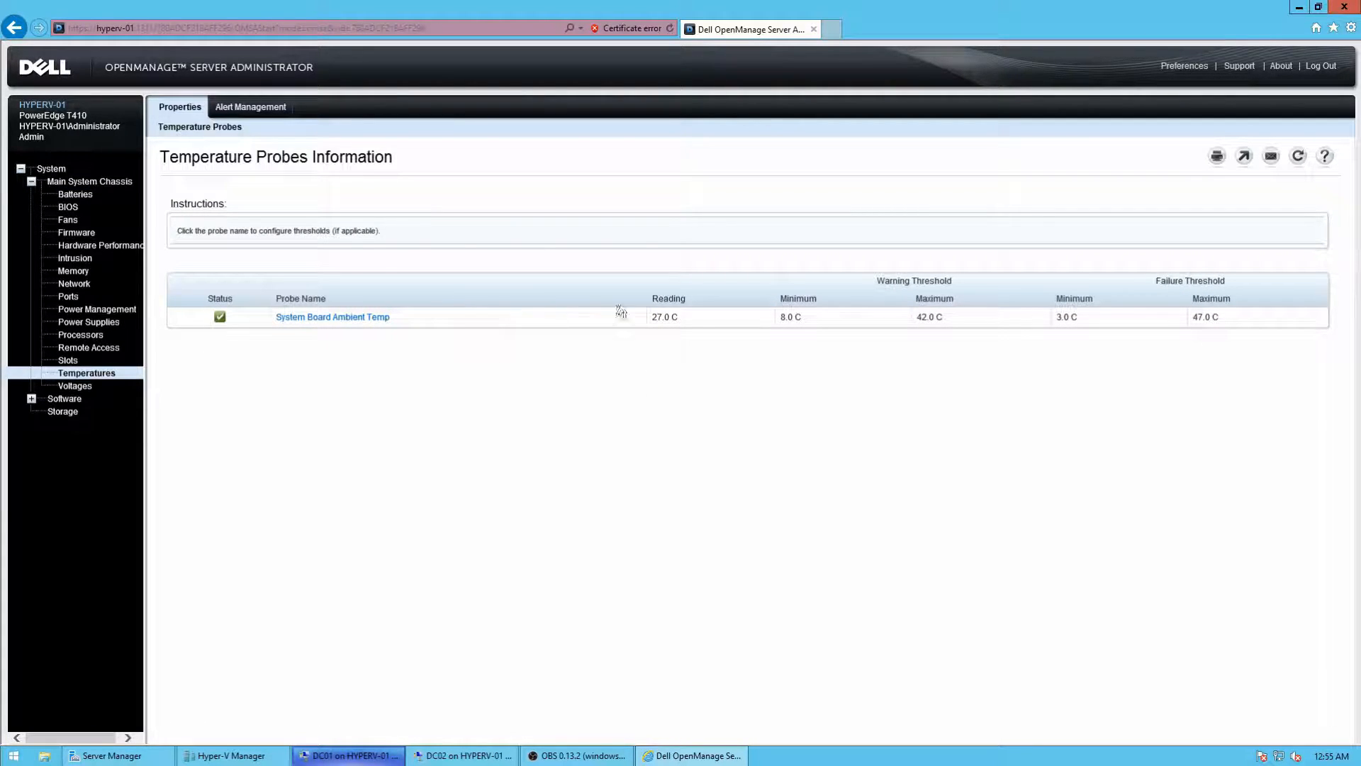
{"action": "double_click", "coordinate": [665, 314]}
{"action": "left_click", "coordinate": [1344, 7]}
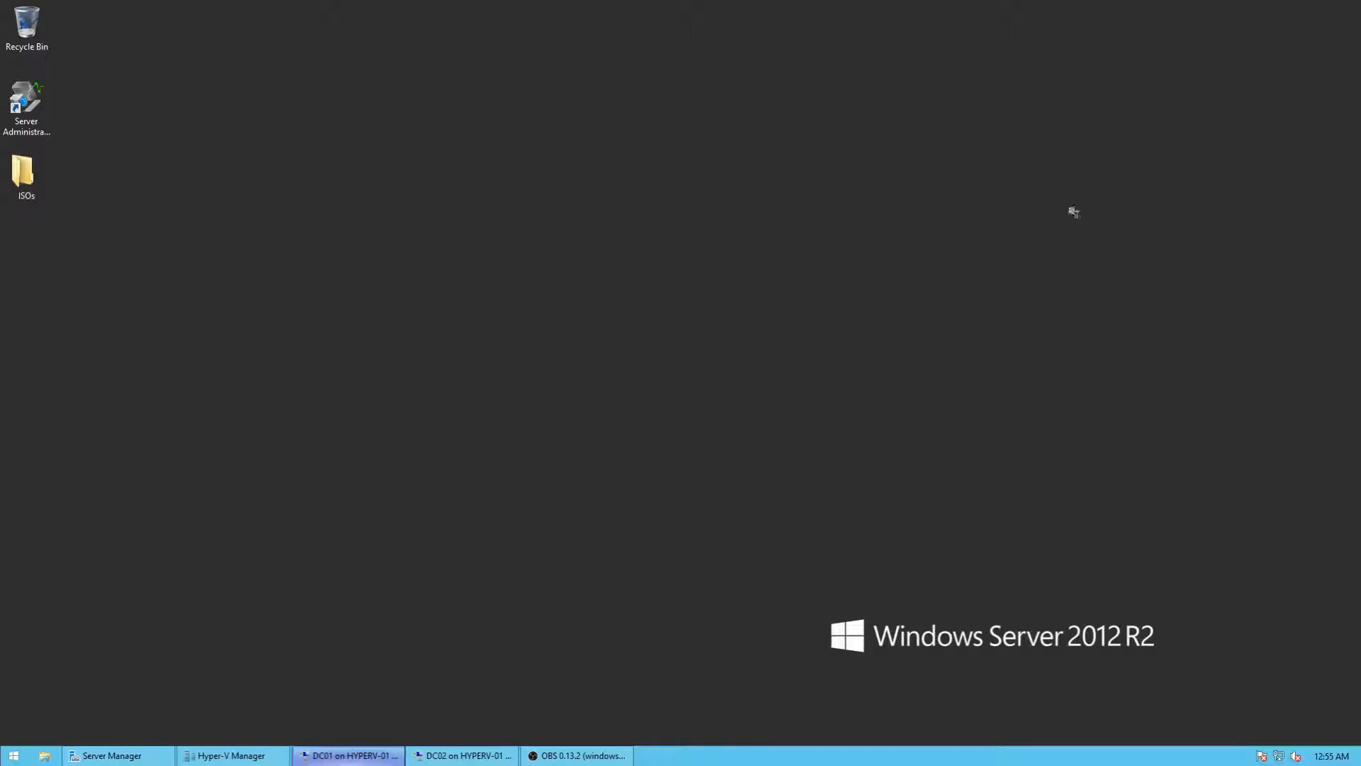
Step: Restore DC01 and enter the DSRM password in the Password and Confirm password boxes
{"action": "left_click", "coordinate": [359, 755]}
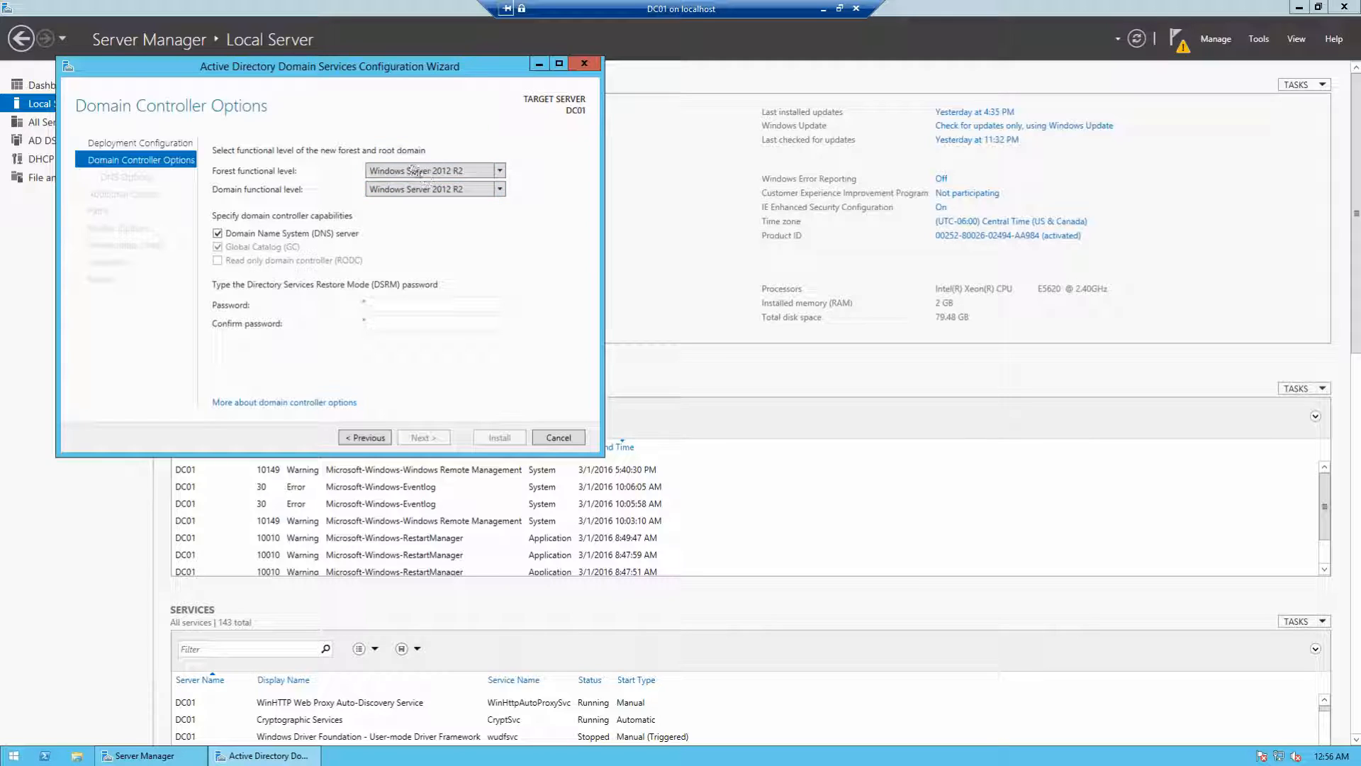
{"action": "left_click", "coordinate": [409, 306]}
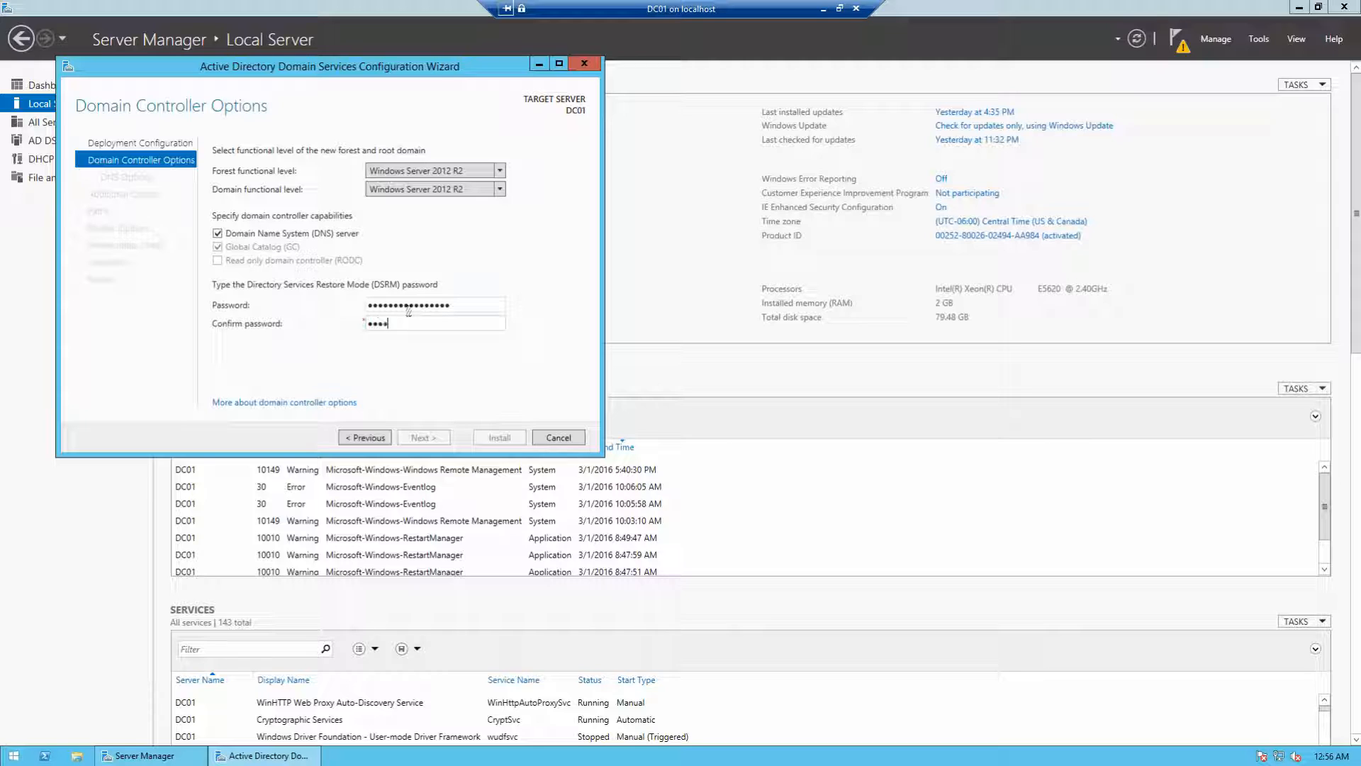
{"action": "type", "text": "••"}
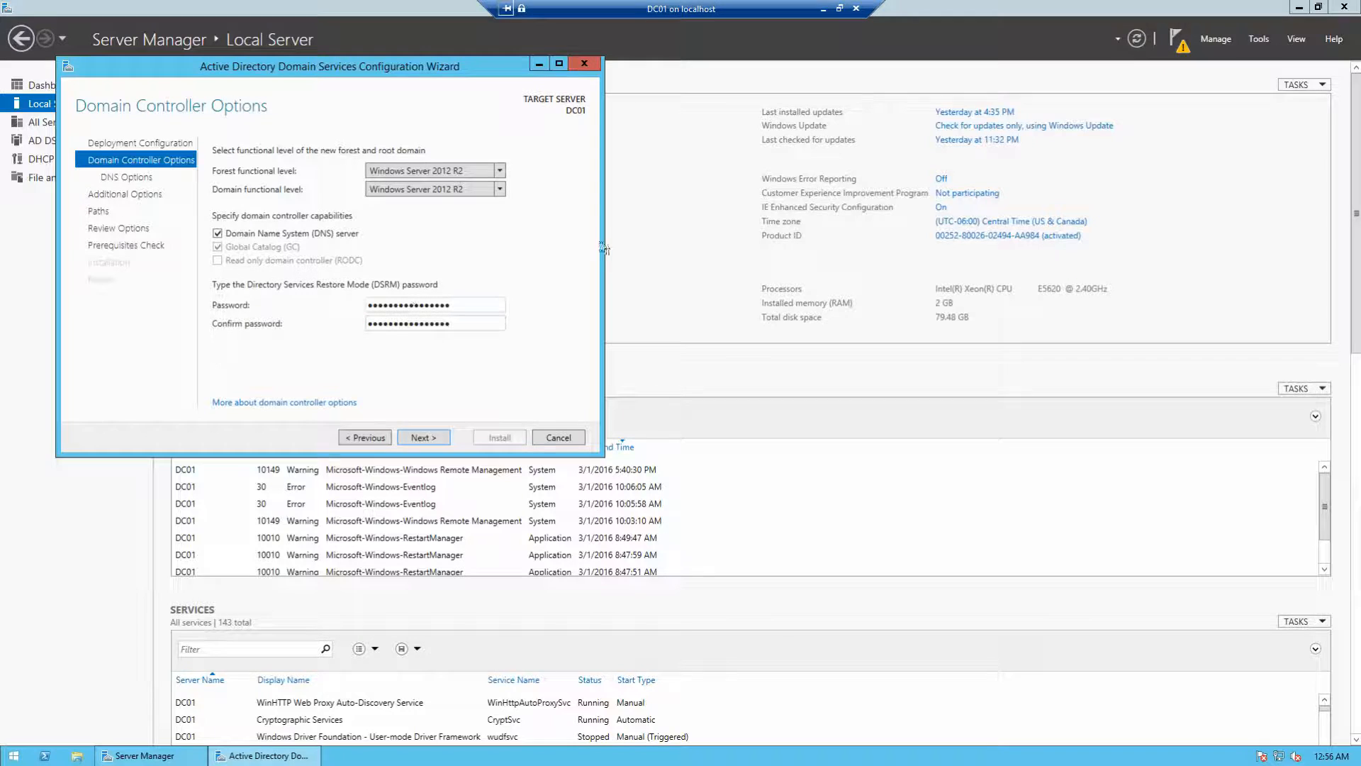
Step: Advance past Domain Controller Options and DNS Options to the NetBIOS name page showing STRANDT
{"action": "left_click", "coordinate": [424, 438]}
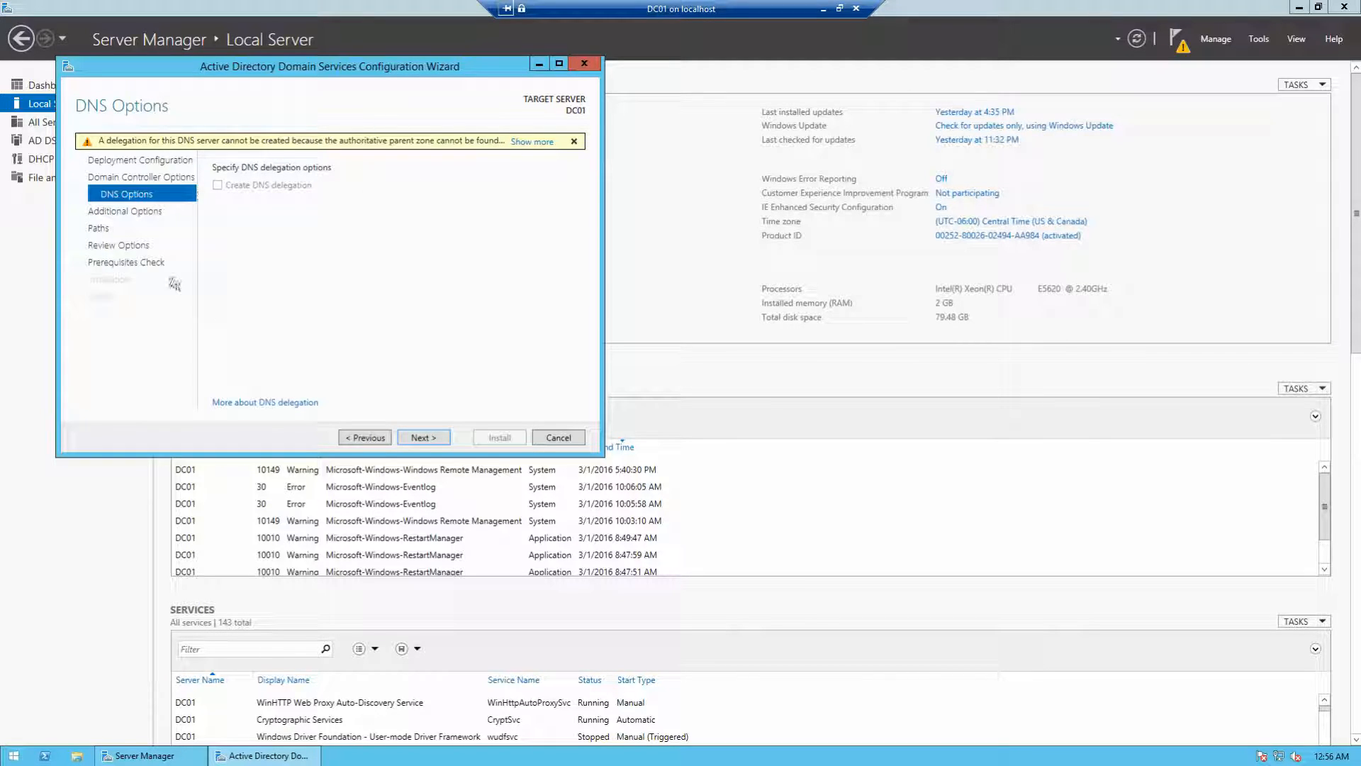
{"action": "left_click", "coordinate": [422, 437]}
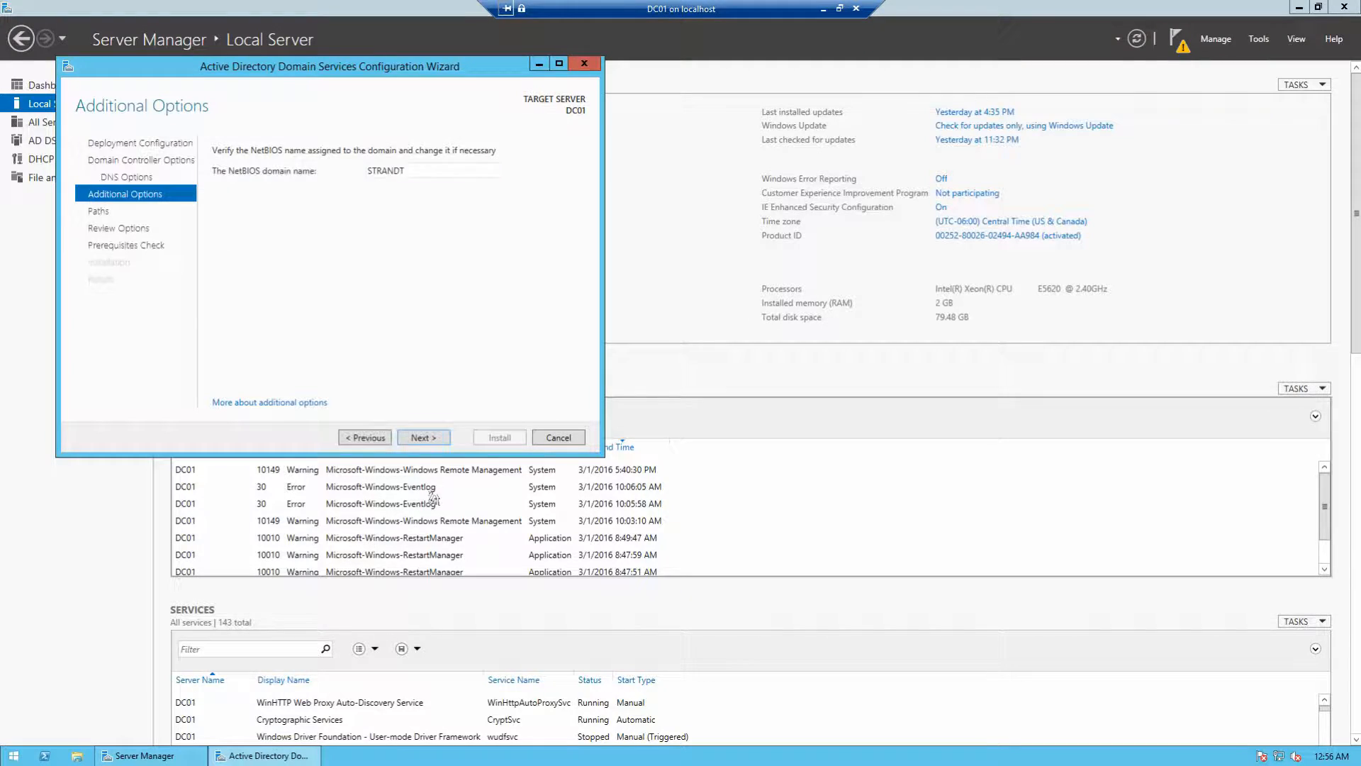
Step: Keep the default NetBIOS name and the default NTDS and SYSVOL folder paths
{"action": "left_click", "coordinate": [432, 439]}
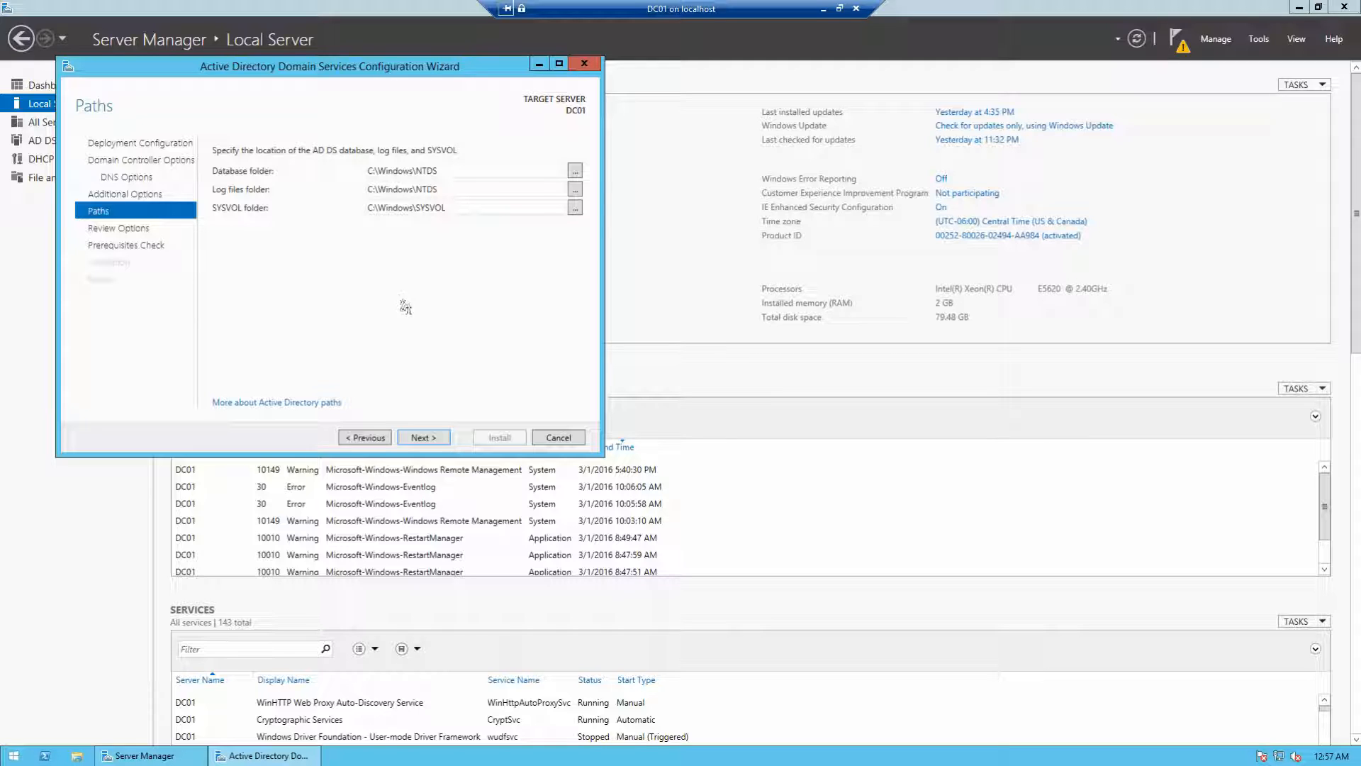
{"action": "left_click", "coordinate": [447, 438]}
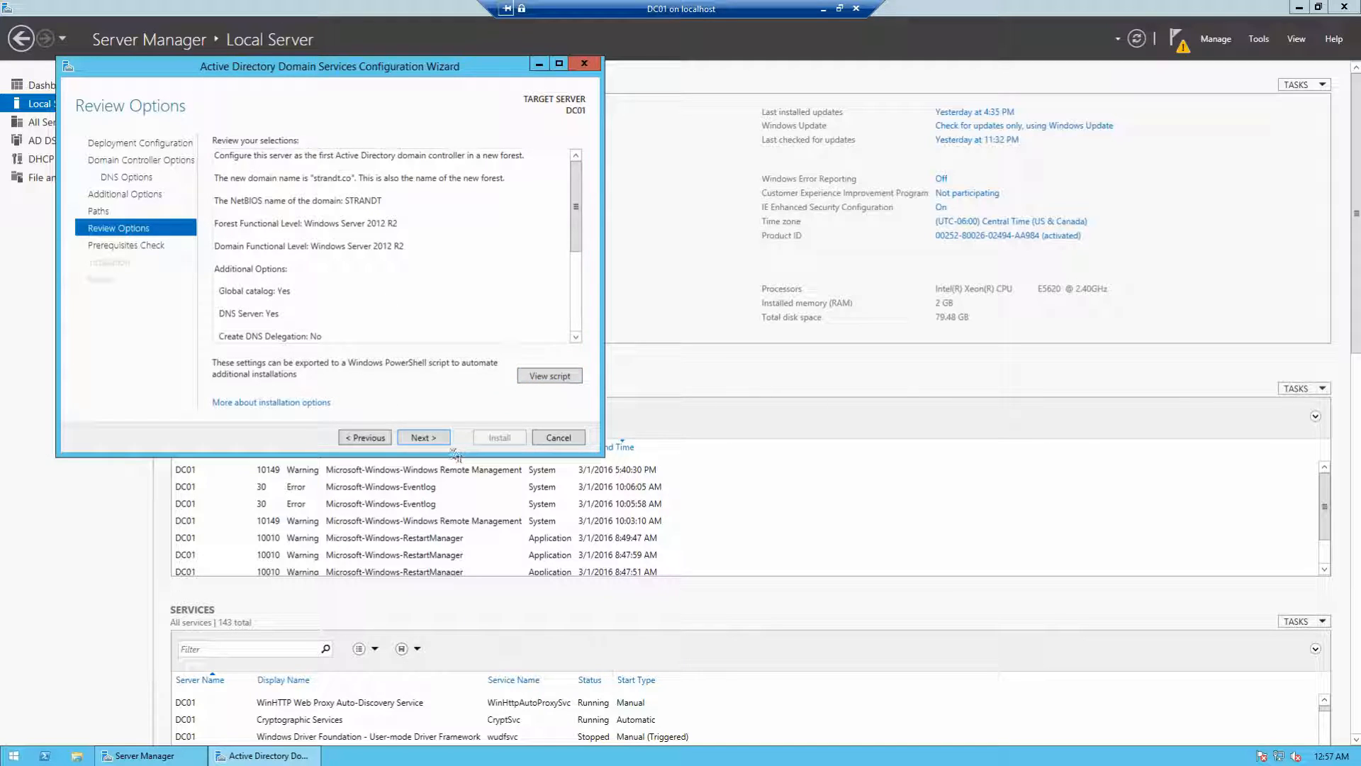
Step: Continue past Review Options so the prerequisites check runs and passes
{"action": "left_click", "coordinate": [423, 437]}
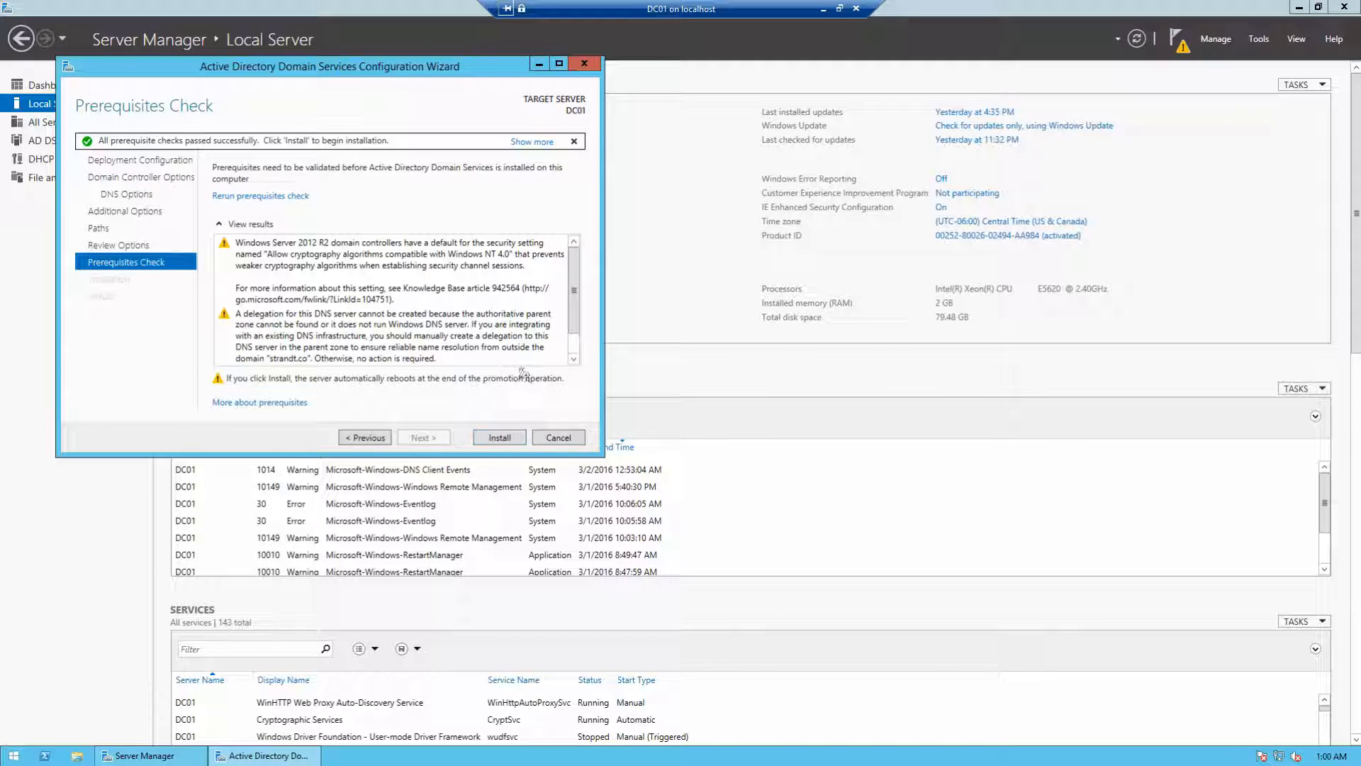
Step: Review the DNS delegation warning, then install AD DS to promote DC01
{"action": "left_click", "coordinate": [546, 326]}
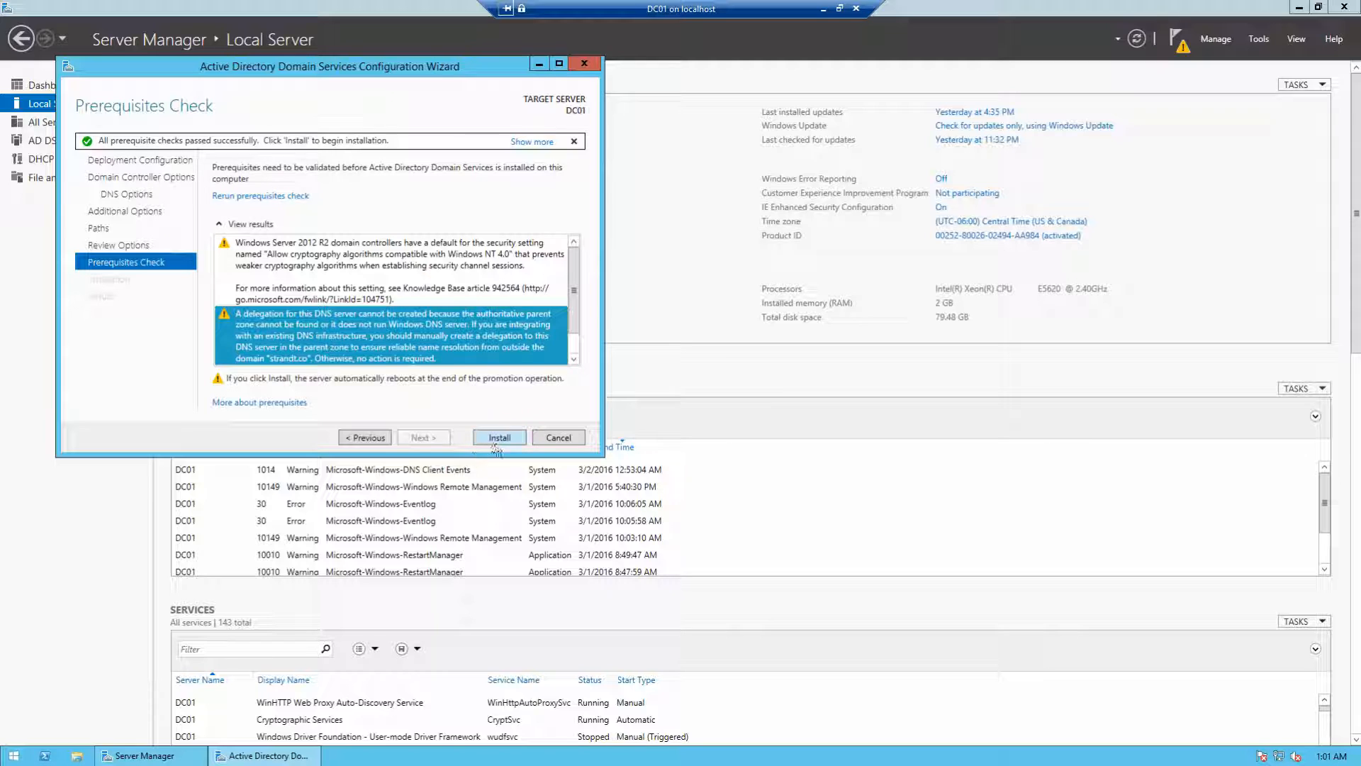
{"action": "left_click", "coordinate": [491, 441]}
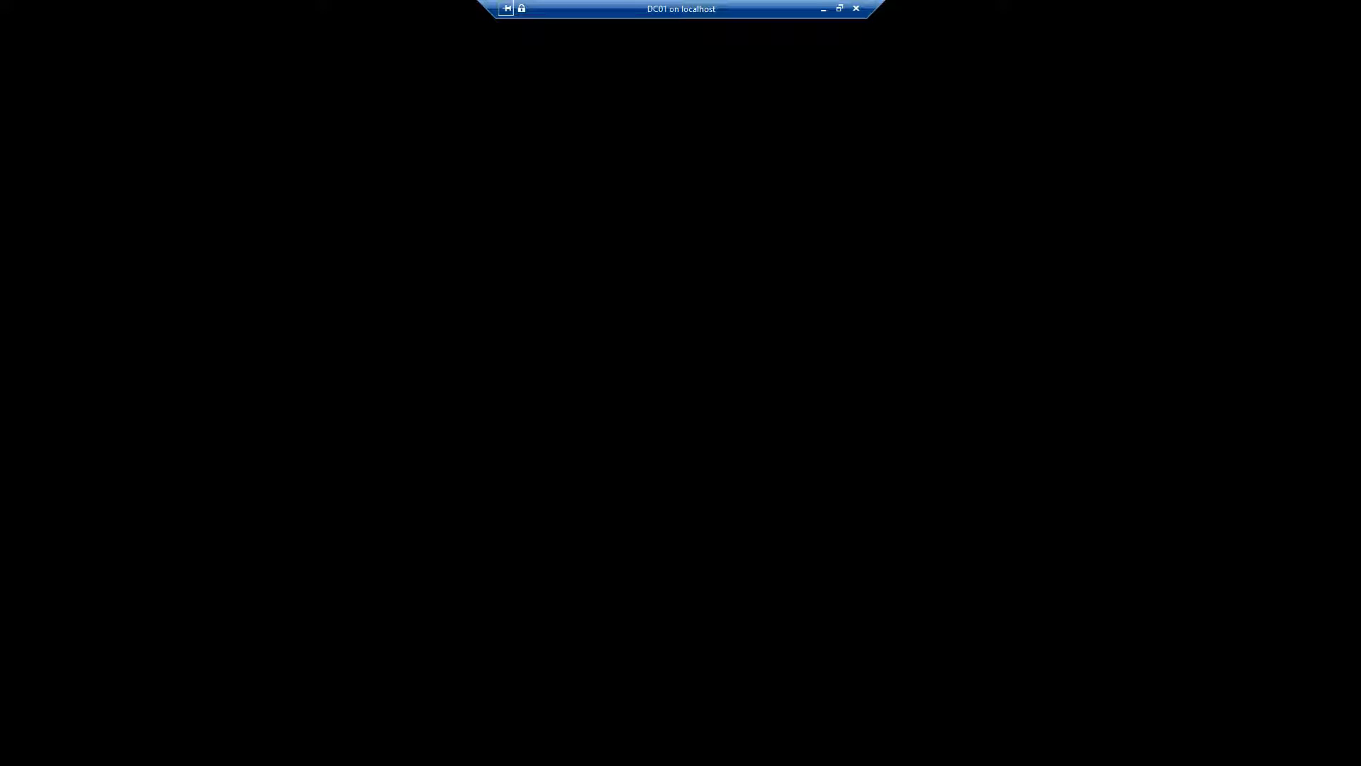
Step: Take the DC01 VM Connection window out of full-screen and maximize it
{"action": "left_click", "coordinate": [839, 7]}
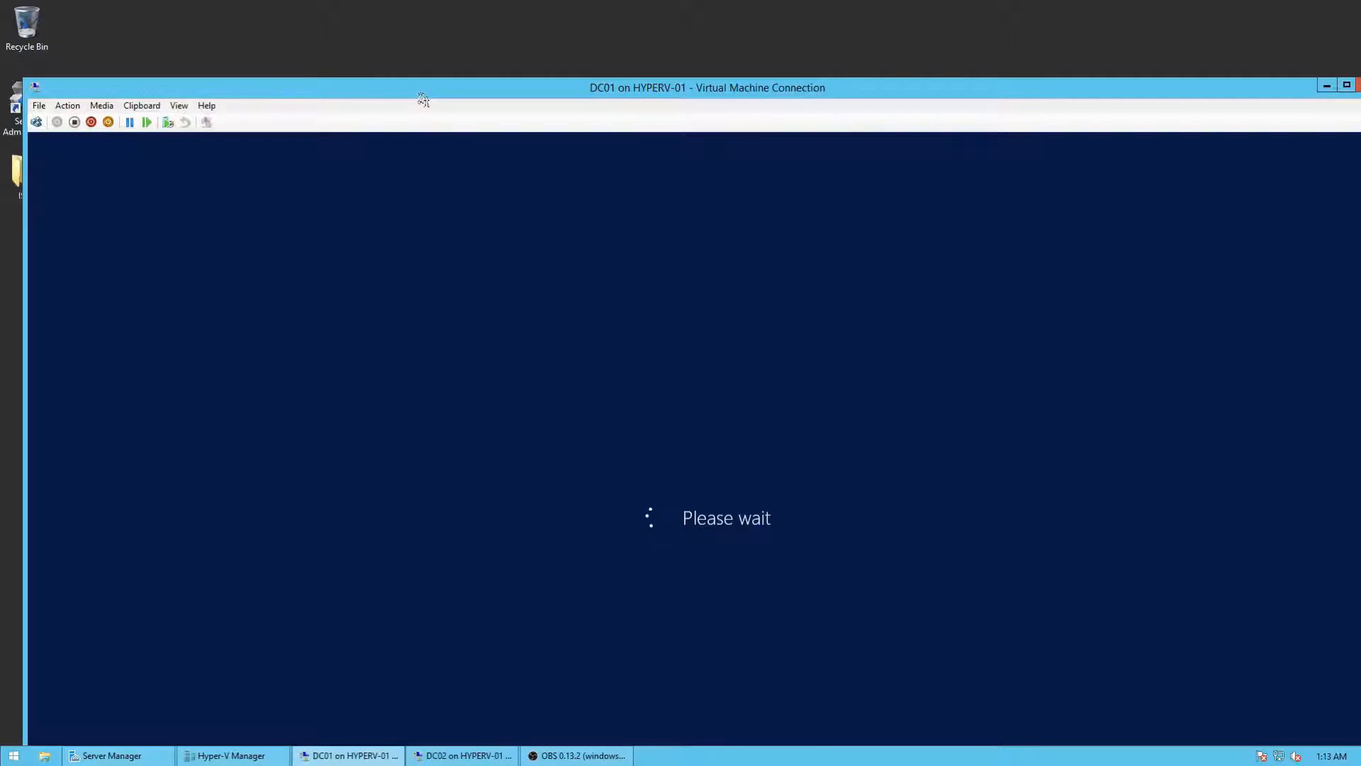
{"action": "left_click_drag", "start_coordinate": [423, 100], "coordinate": [352, 16]}
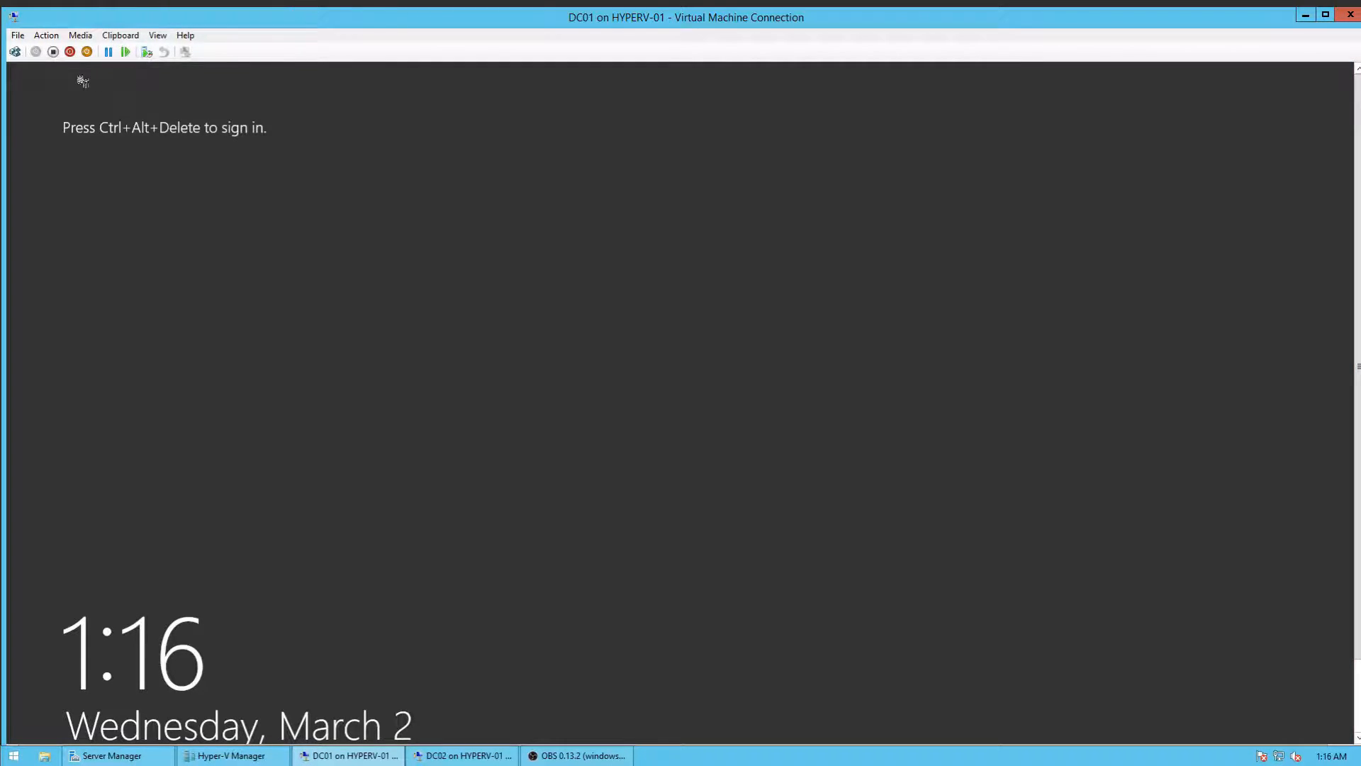
Step: Sign in to DC01 with the domain Administrator password
{"action": "left_click", "coordinate": [15, 52]}
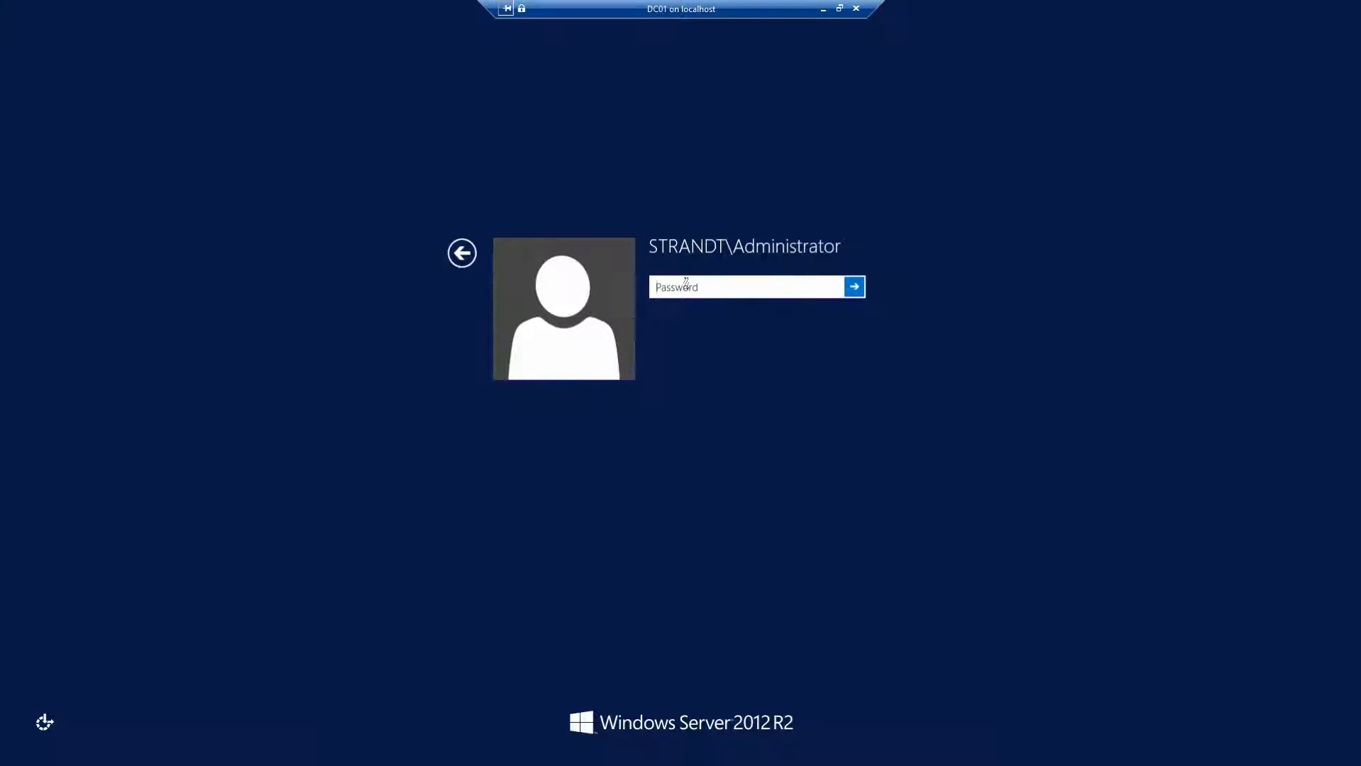
{"action": "type", "text": "••••••••••••••"}
{"action": "key", "text": "Return"}
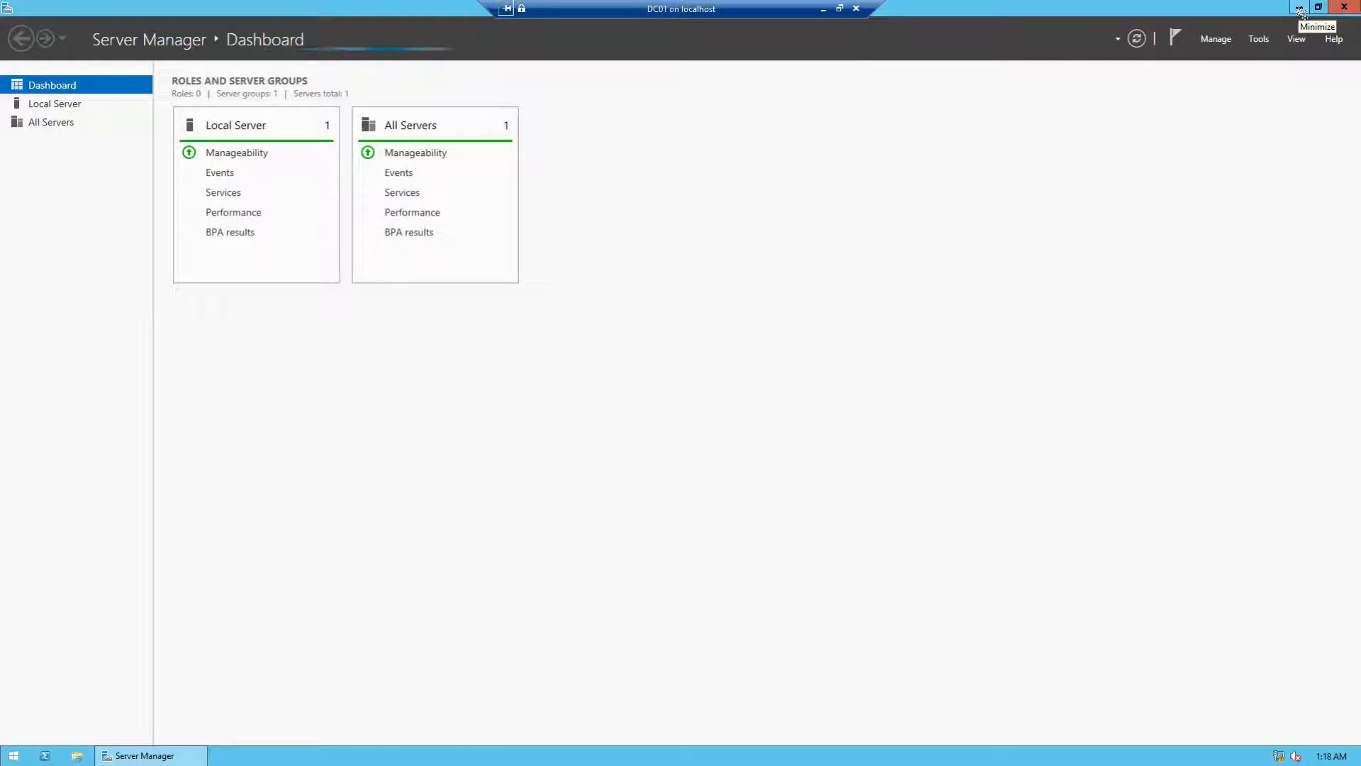
Step: Show DC01's Local Server page, now in strandt.co, and open the Tools menu
{"action": "left_click", "coordinate": [57, 105]}
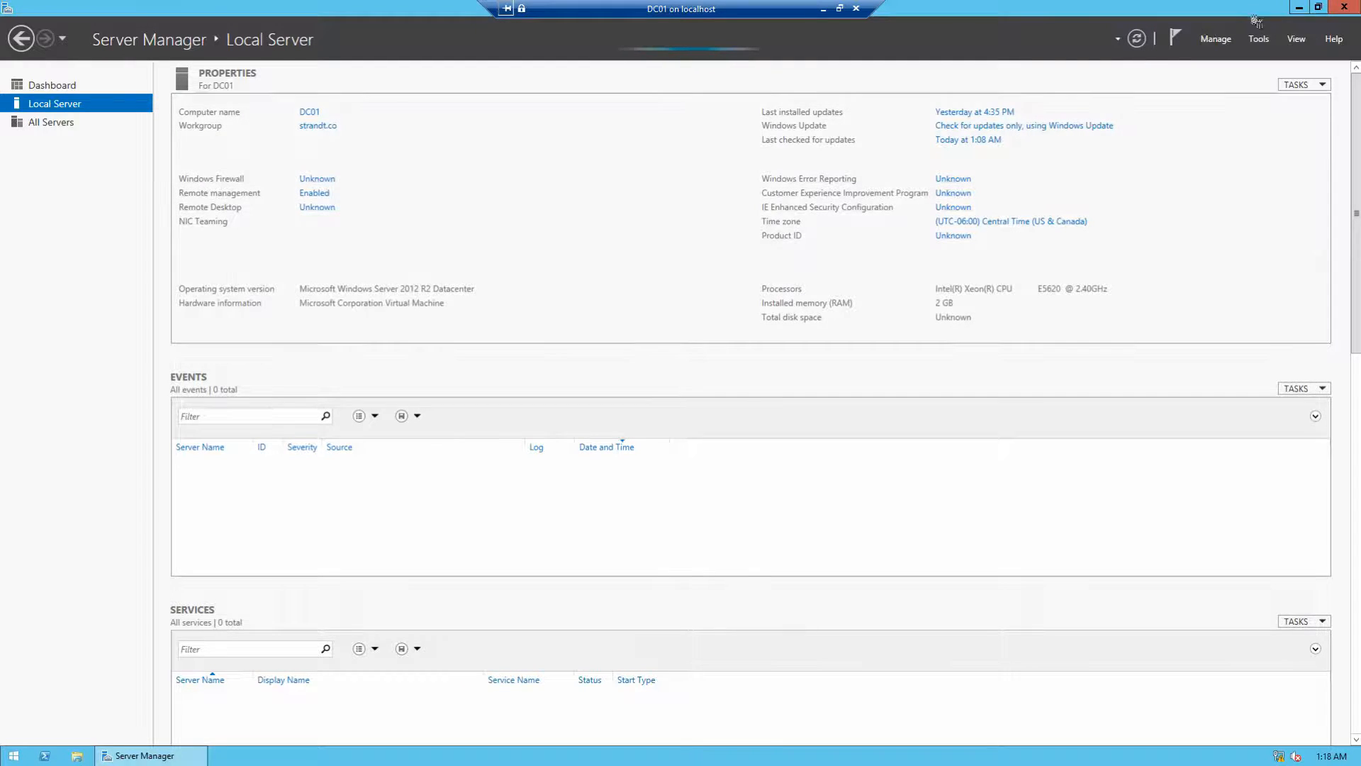
{"action": "left_click", "coordinate": [1303, 8]}
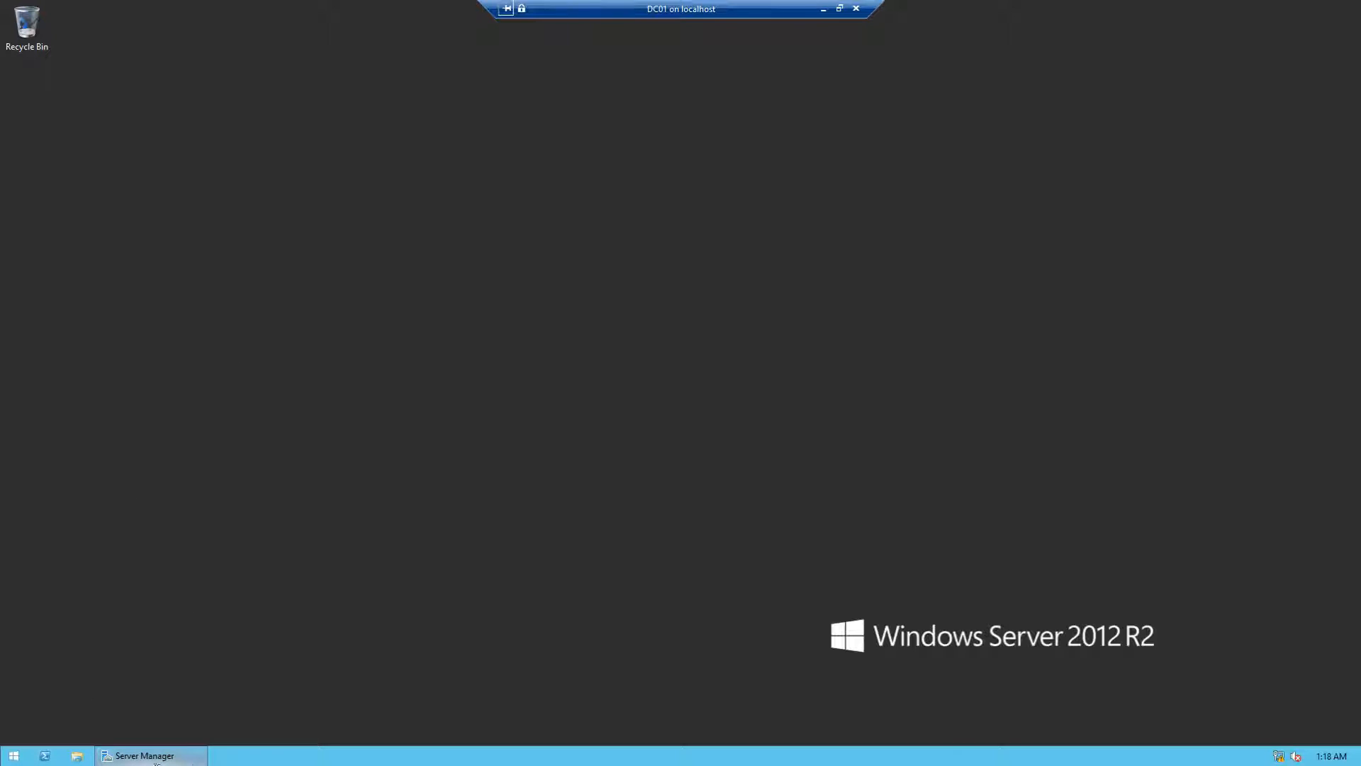
{"action": "left_click", "coordinate": [155, 757]}
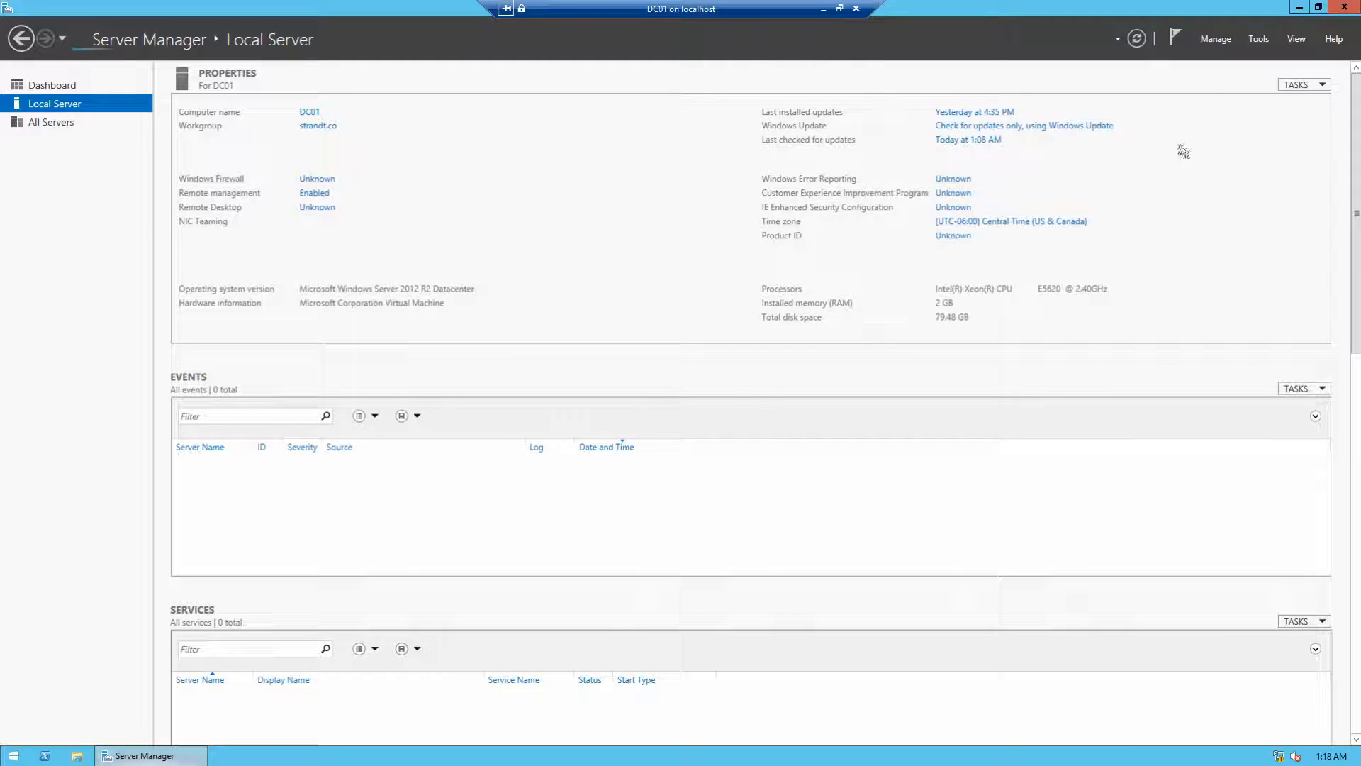
{"action": "left_click", "coordinate": [1259, 38]}
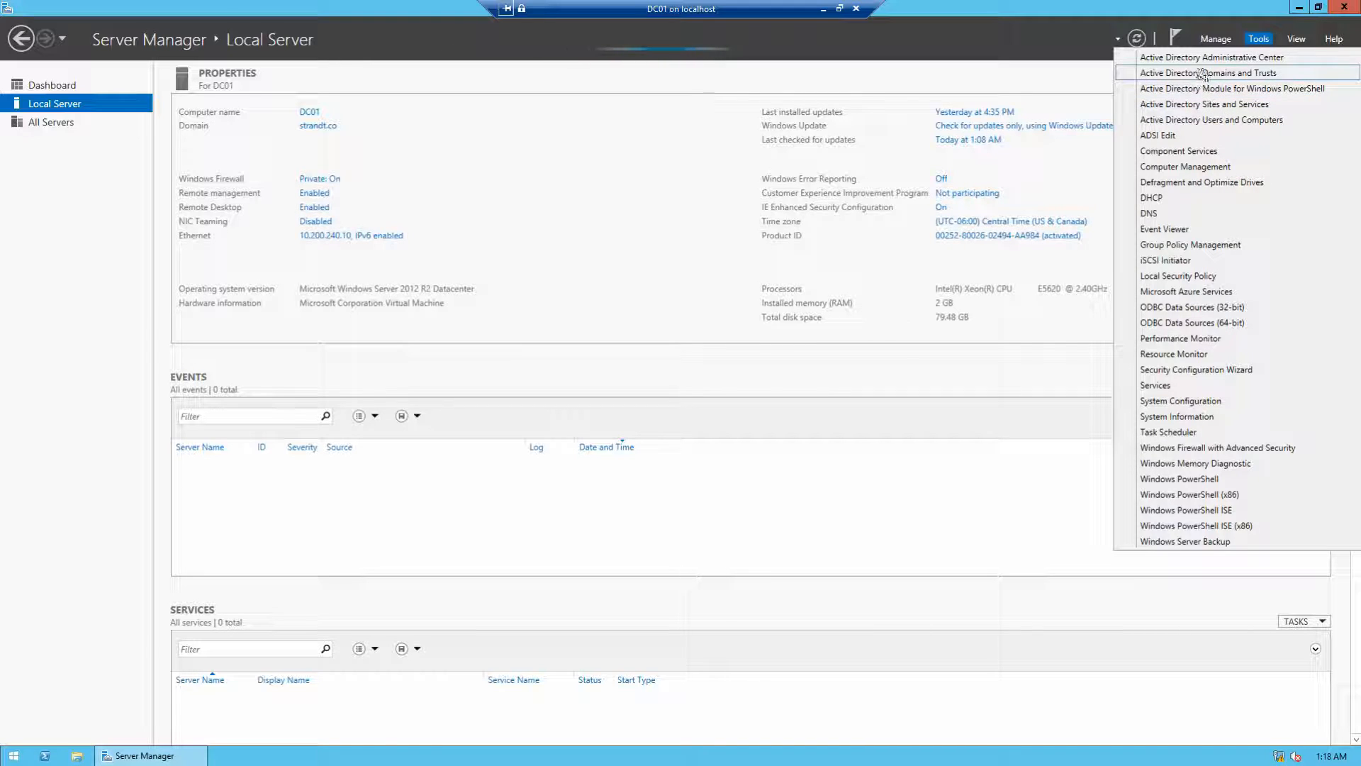
Step: Browse strandt.co's Computers, Domain Controllers, Users and Builtin containers in Active Directory Users and Computers
{"action": "left_click", "coordinate": [1163, 122]}
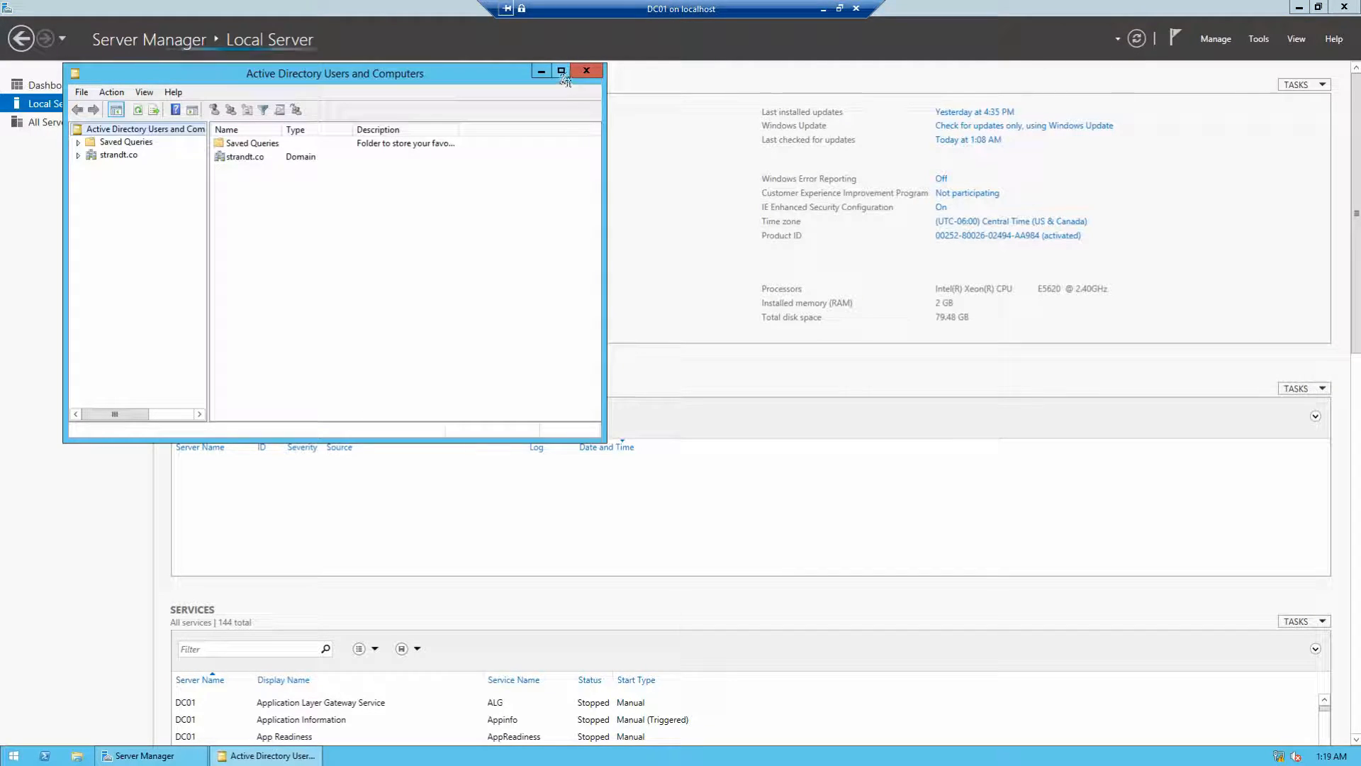
{"action": "left_click", "coordinate": [560, 70]}
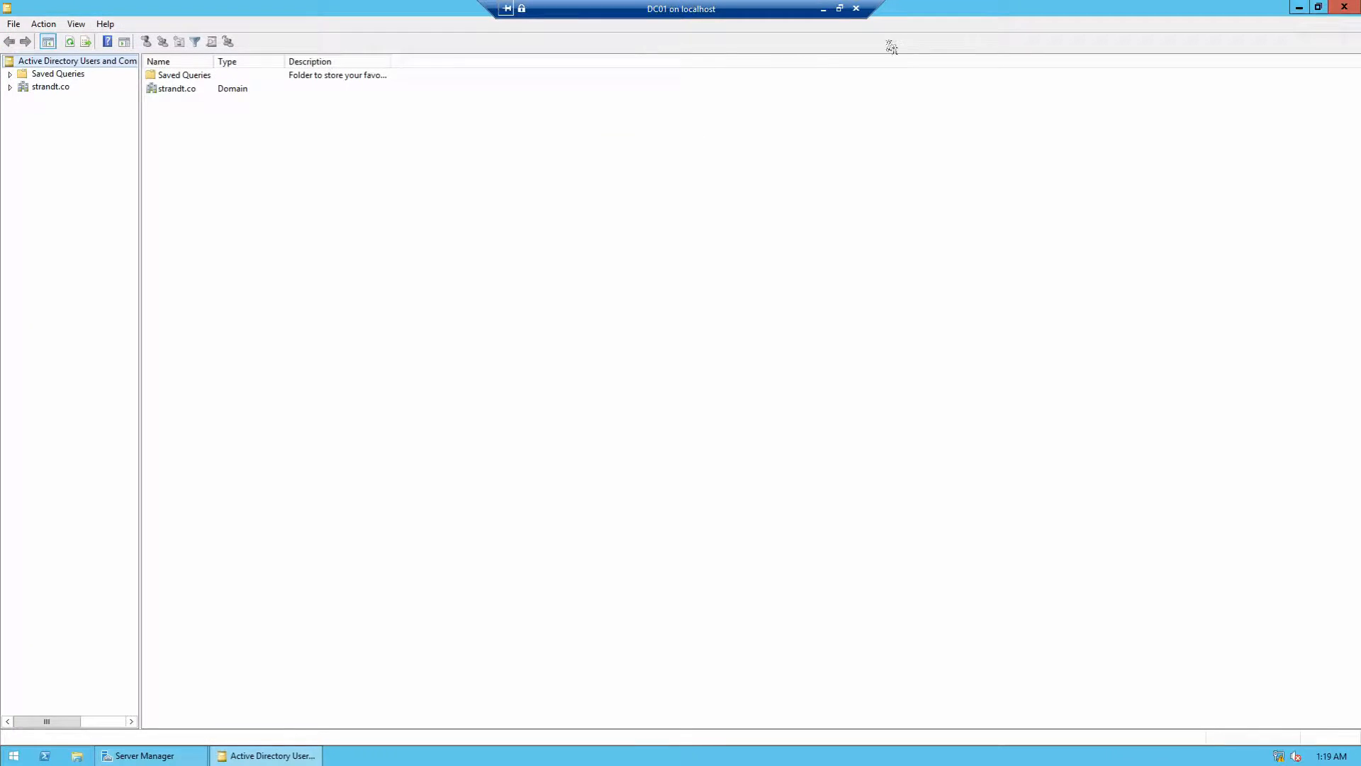
{"action": "left_click", "coordinate": [10, 87]}
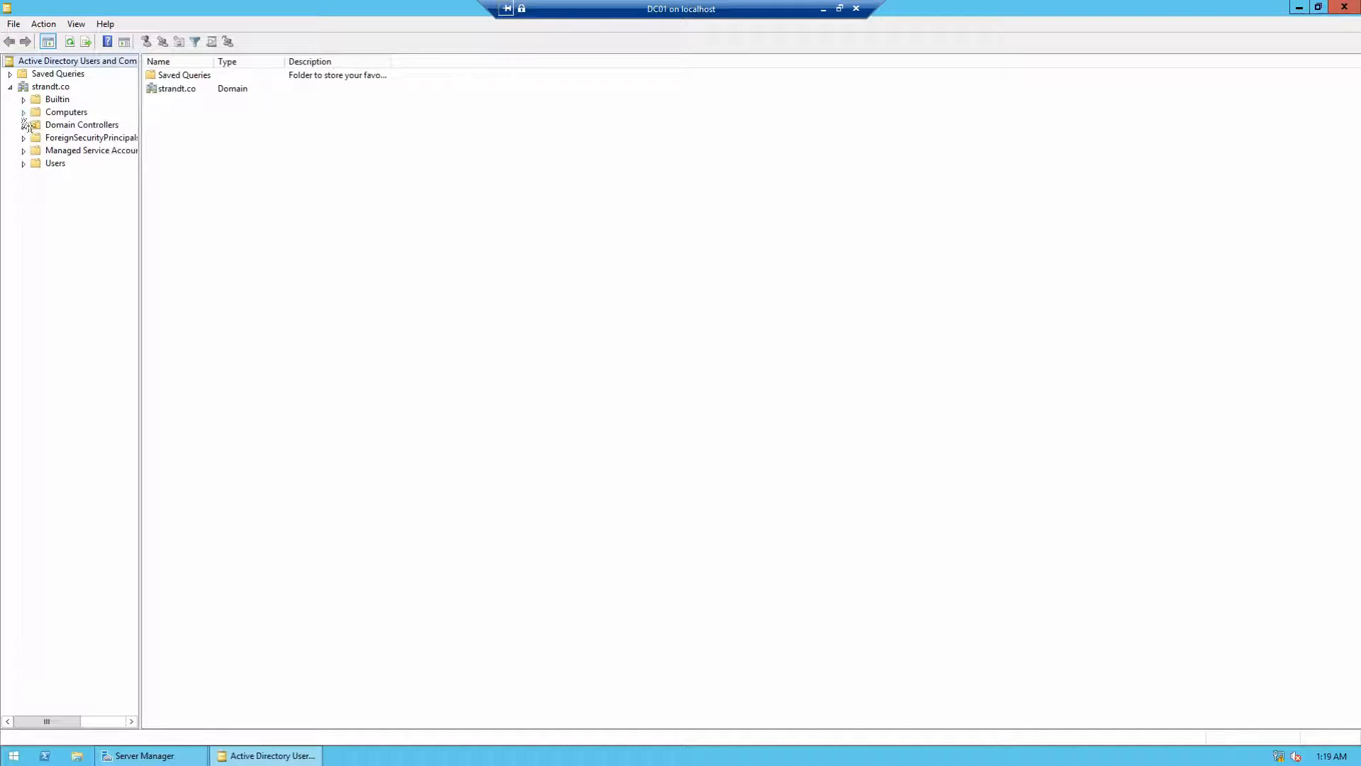
{"action": "left_click", "coordinate": [75, 113]}
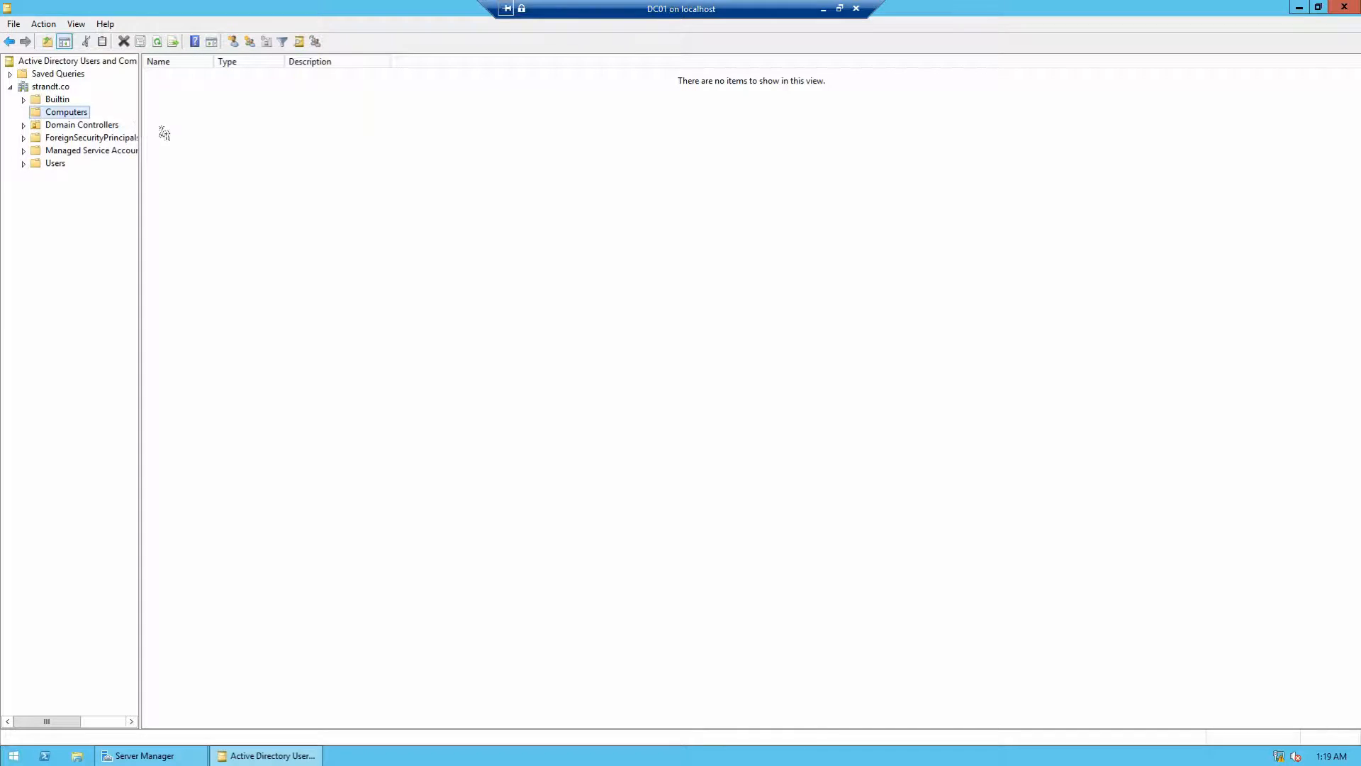
{"action": "left_click", "coordinate": [59, 127]}
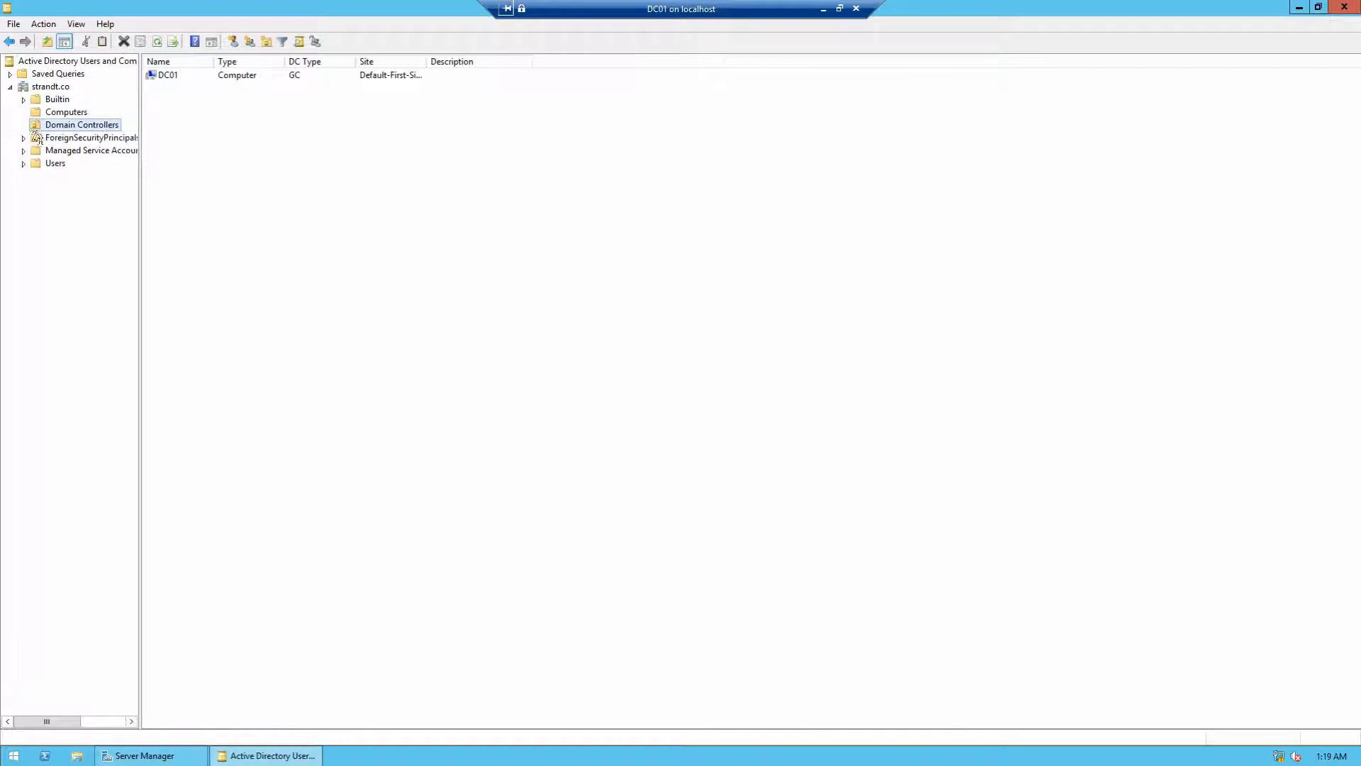
{"action": "left_click", "coordinate": [55, 165]}
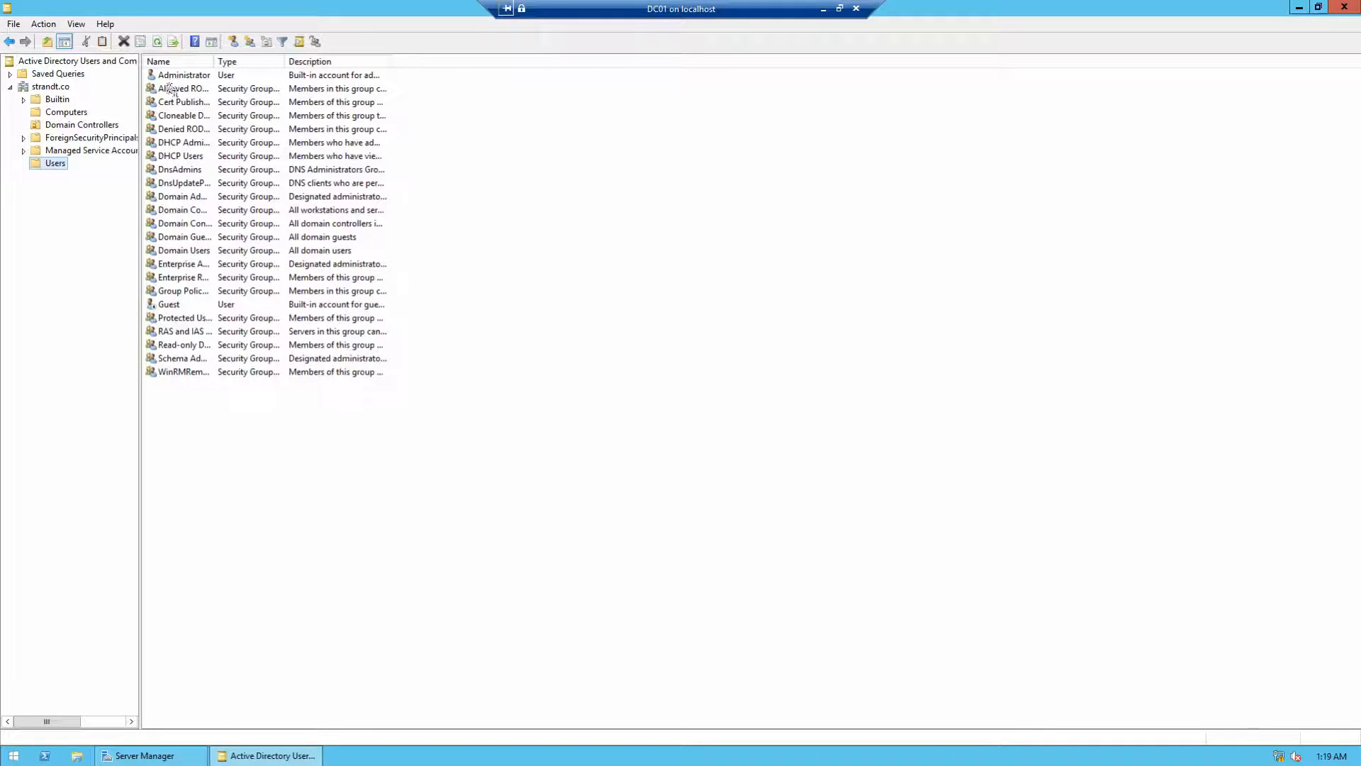
{"action": "left_click", "coordinate": [54, 99]}
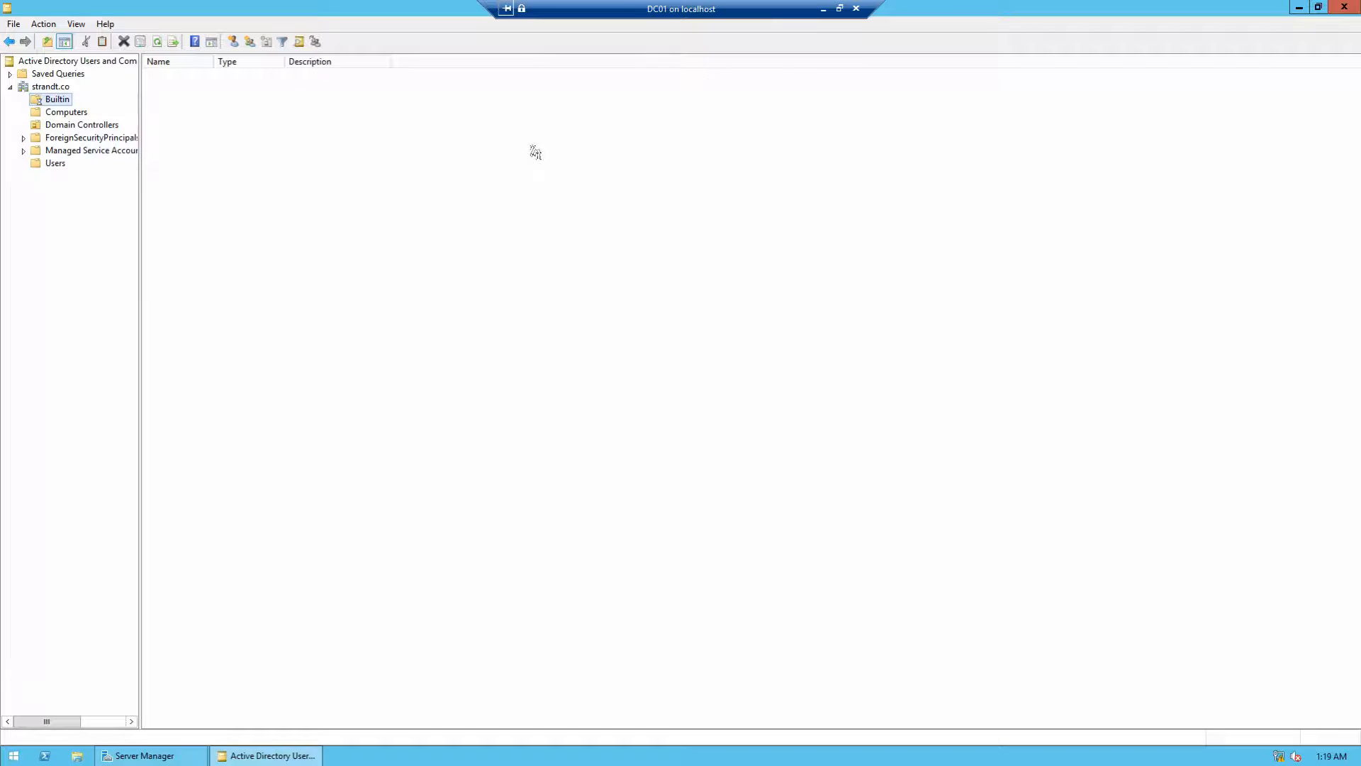
{"action": "left_click", "coordinate": [822, 11]}
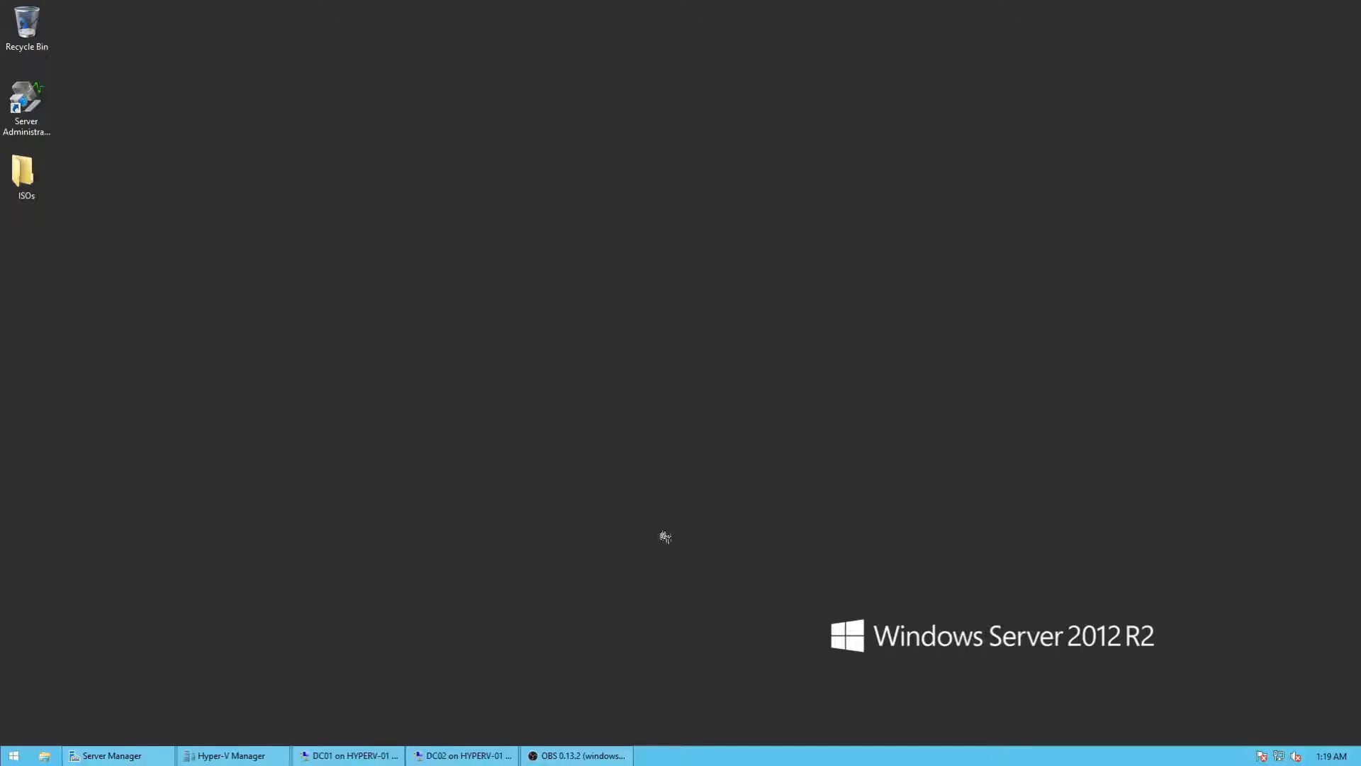
Step: On DC02, close the finished roles wizard and try domain strandt.co, then cancel
{"action": "left_click", "coordinate": [482, 756]}
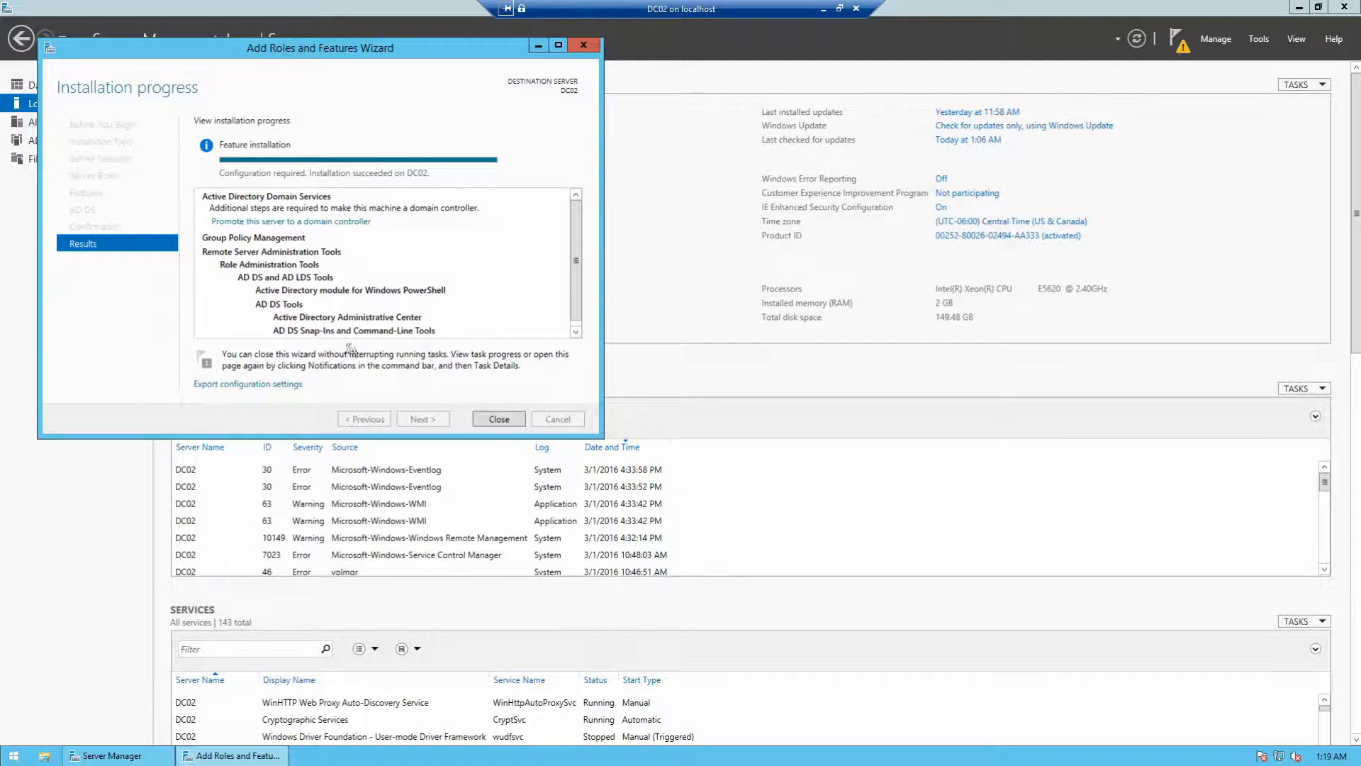
{"action": "left_click", "coordinate": [498, 419]}
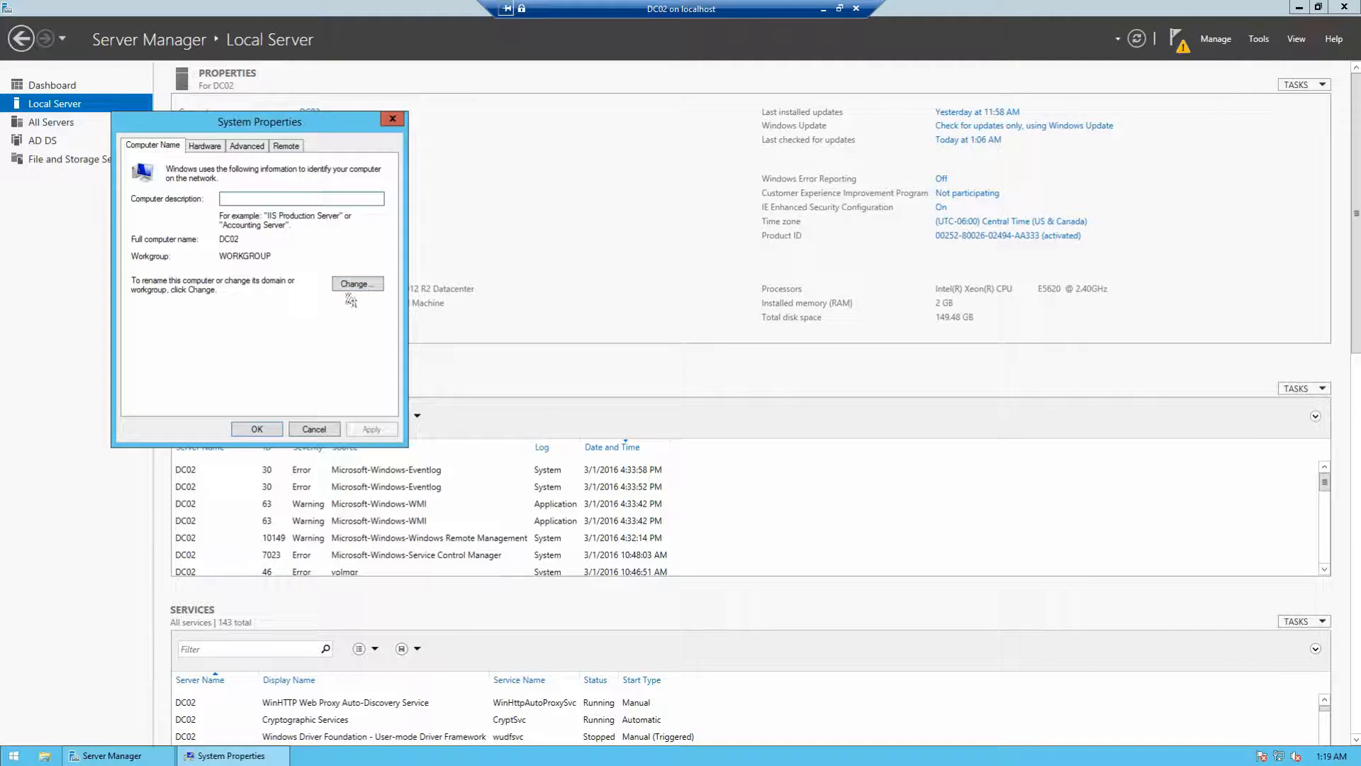
{"action": "left_click", "coordinate": [350, 284]}
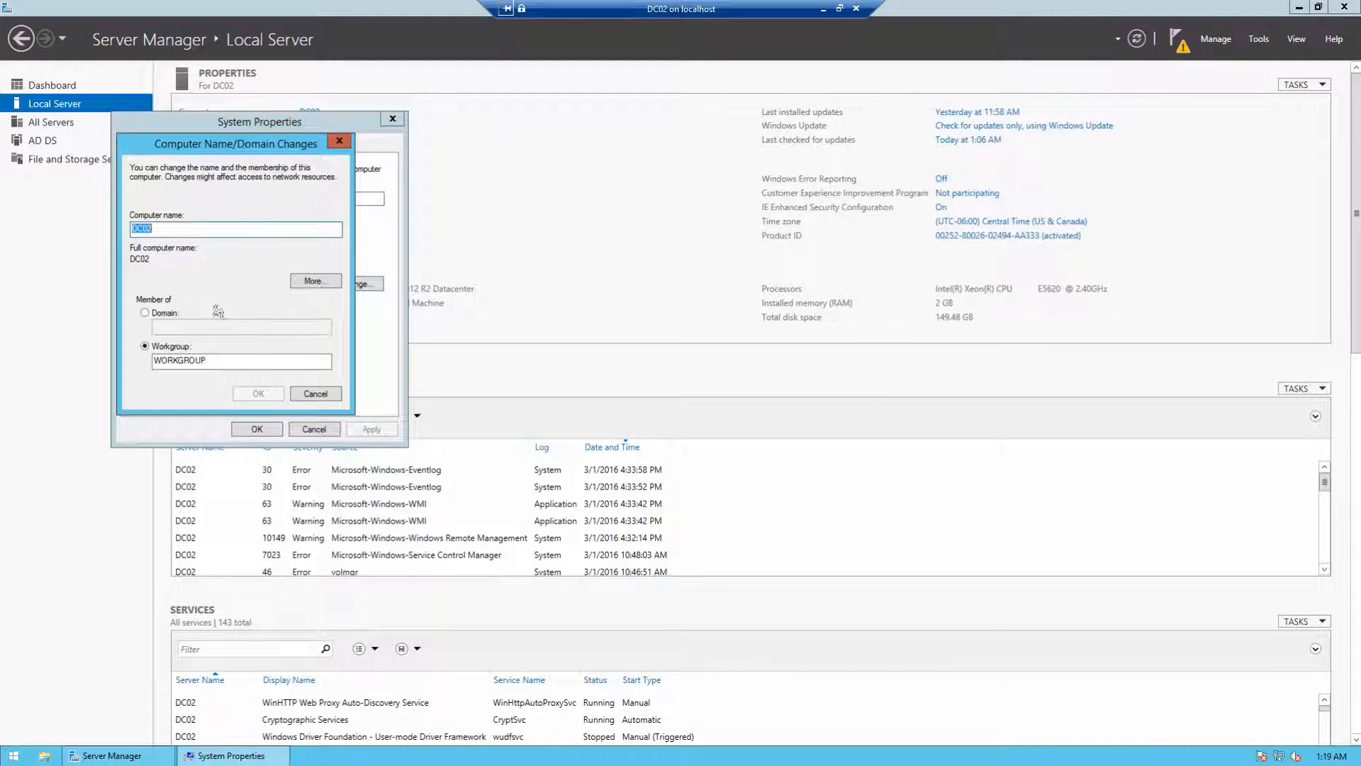
{"action": "left_click", "coordinate": [145, 314]}
{"action": "type", "text": "stra"}
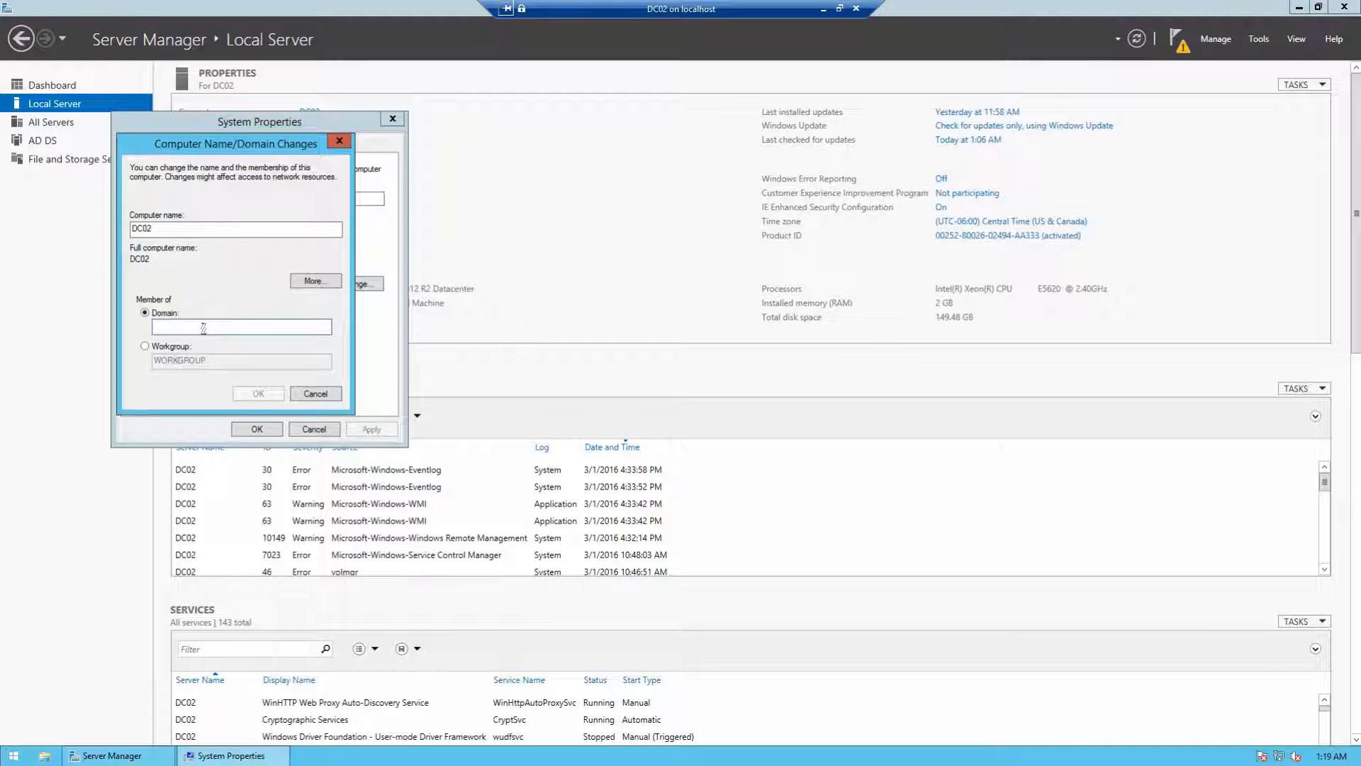
{"action": "type", "text": "ndt.co"}
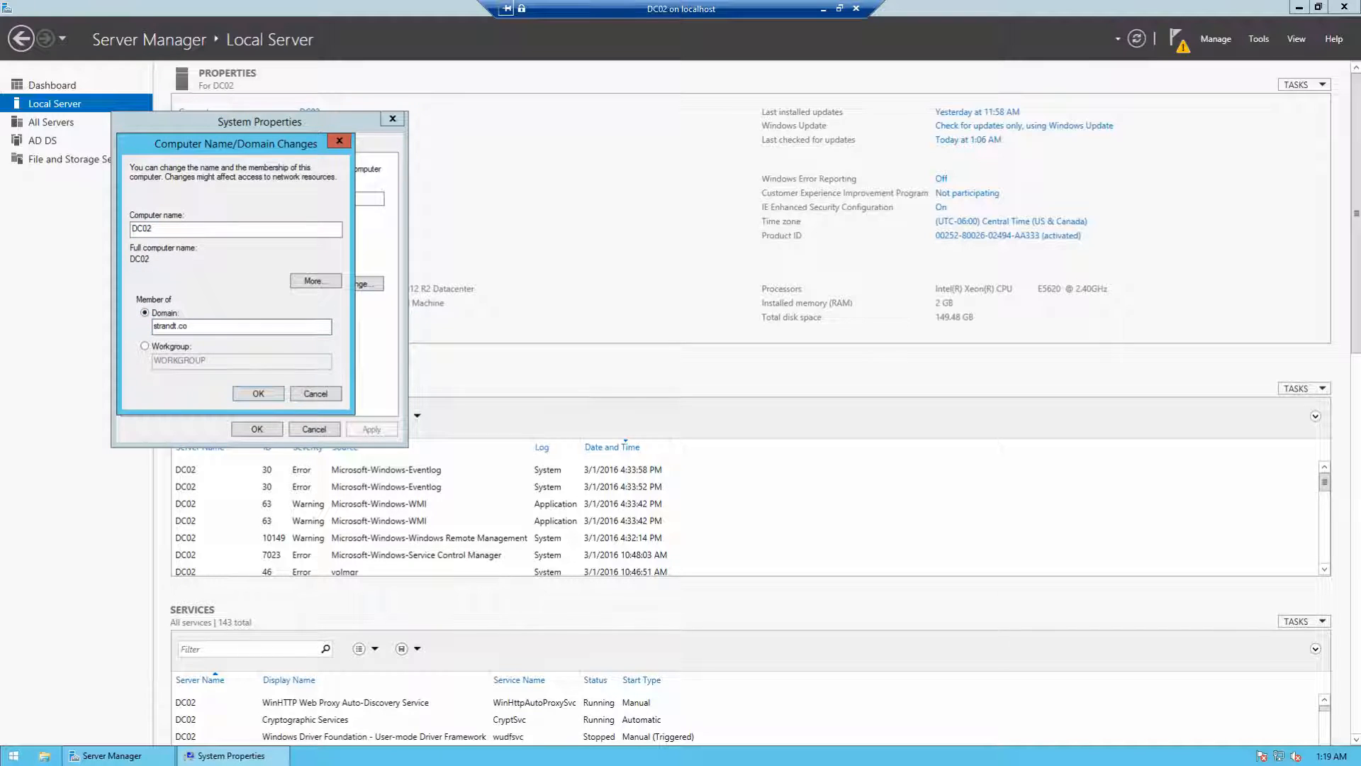
{"action": "left_click", "coordinate": [315, 394]}
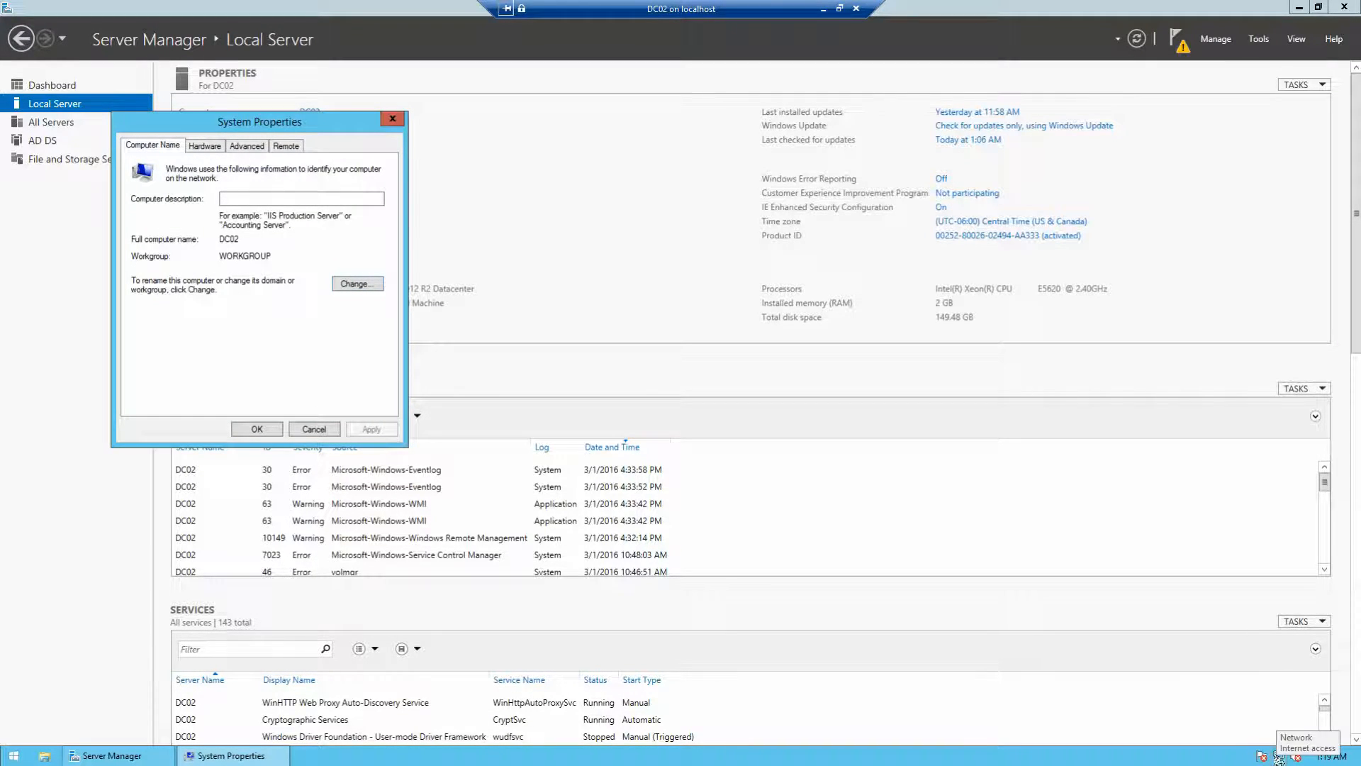
Step: Open DC02's Ethernet adapter properties via Network and Sharing Center
{"action": "right_click", "coordinate": [1276, 757]}
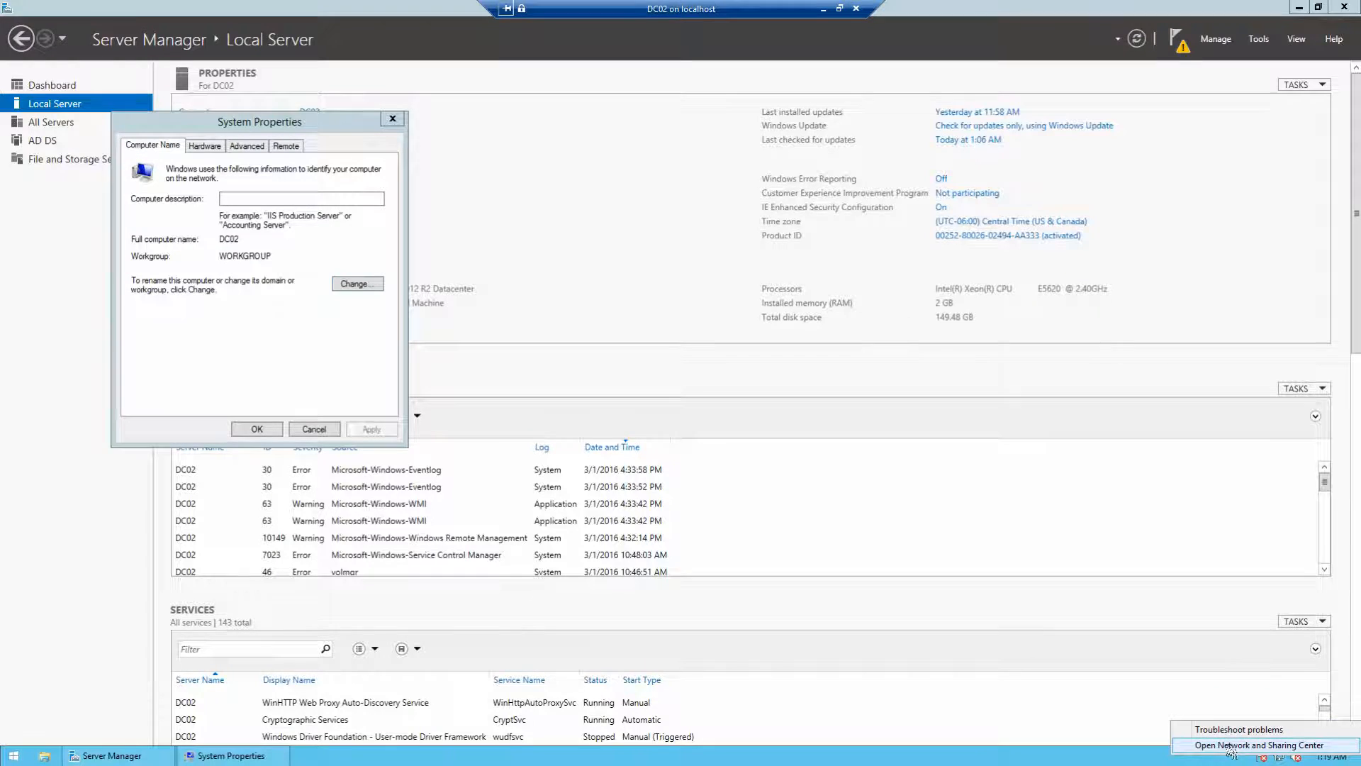
{"action": "left_click", "coordinate": [1256, 745]}
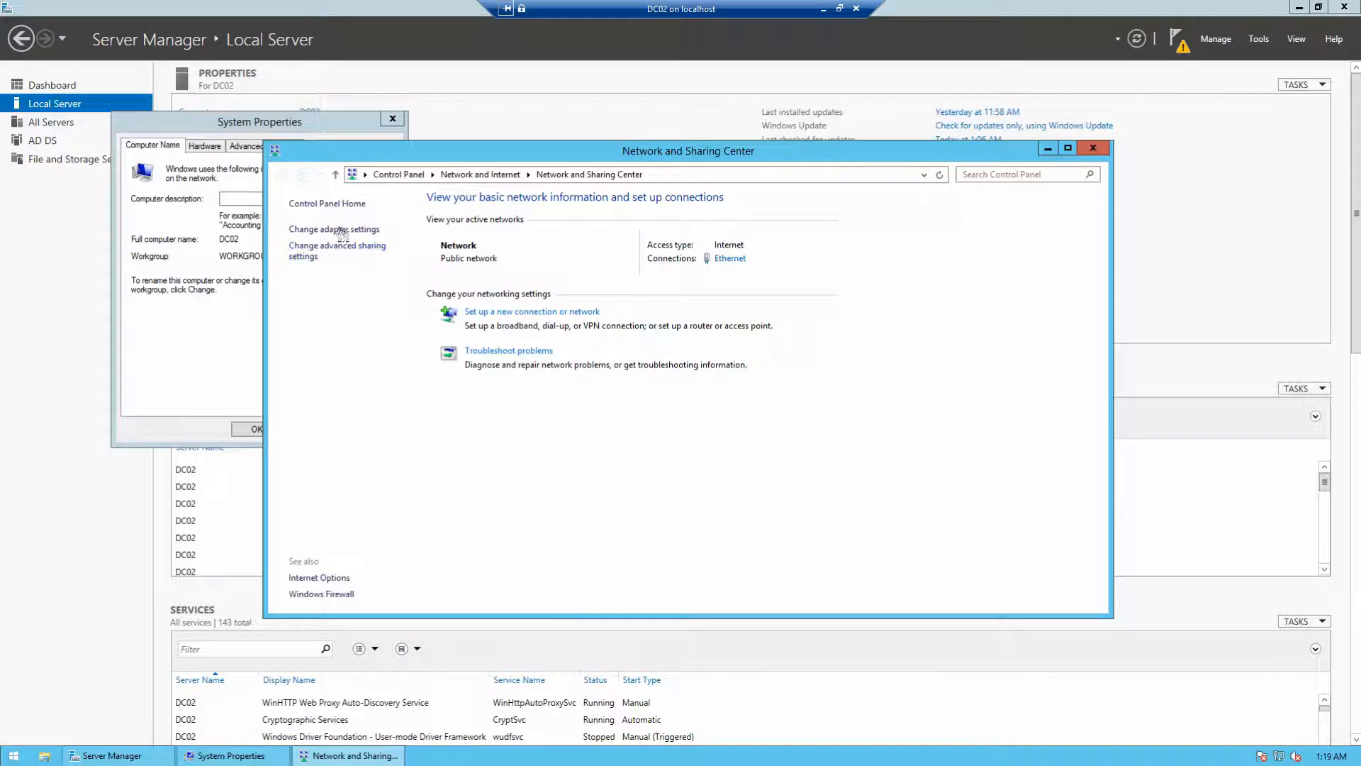
{"action": "left_click", "coordinate": [342, 230]}
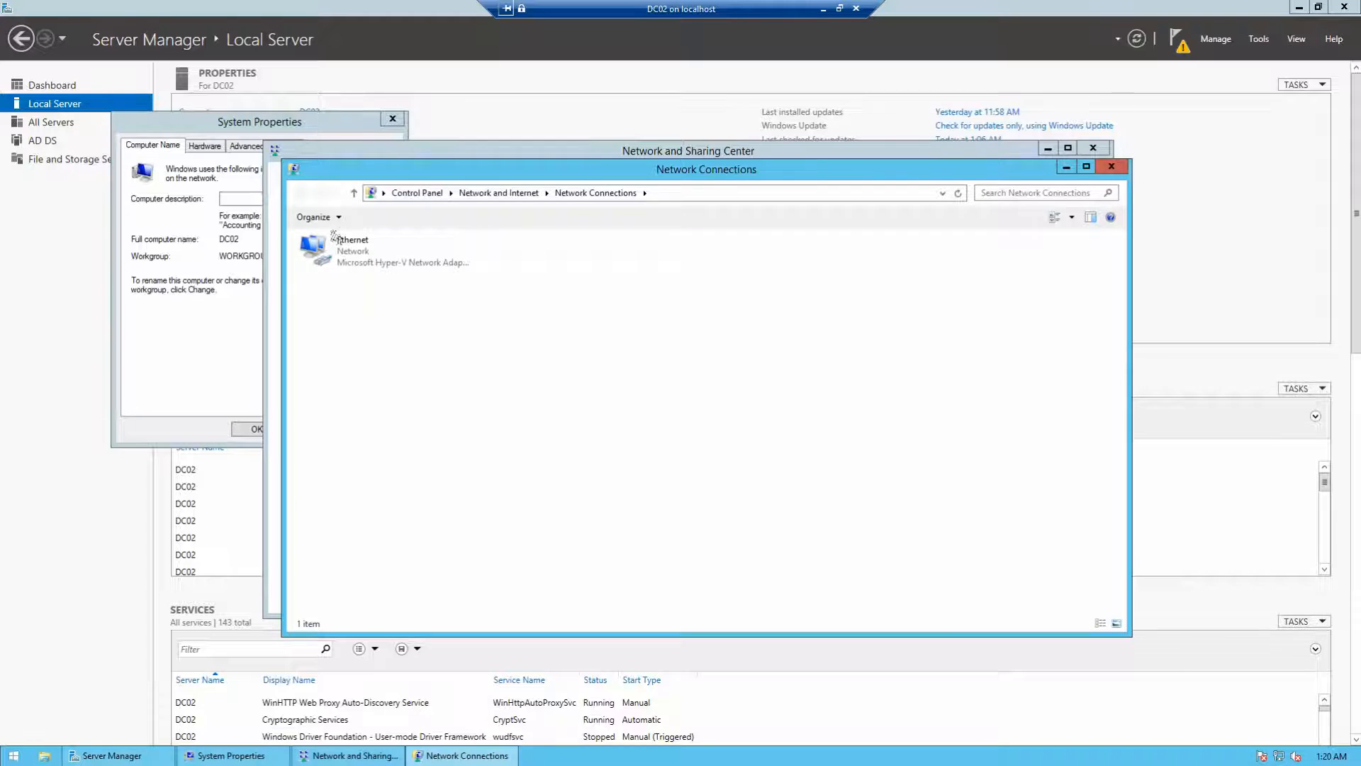
{"action": "right_click", "coordinate": [360, 250]}
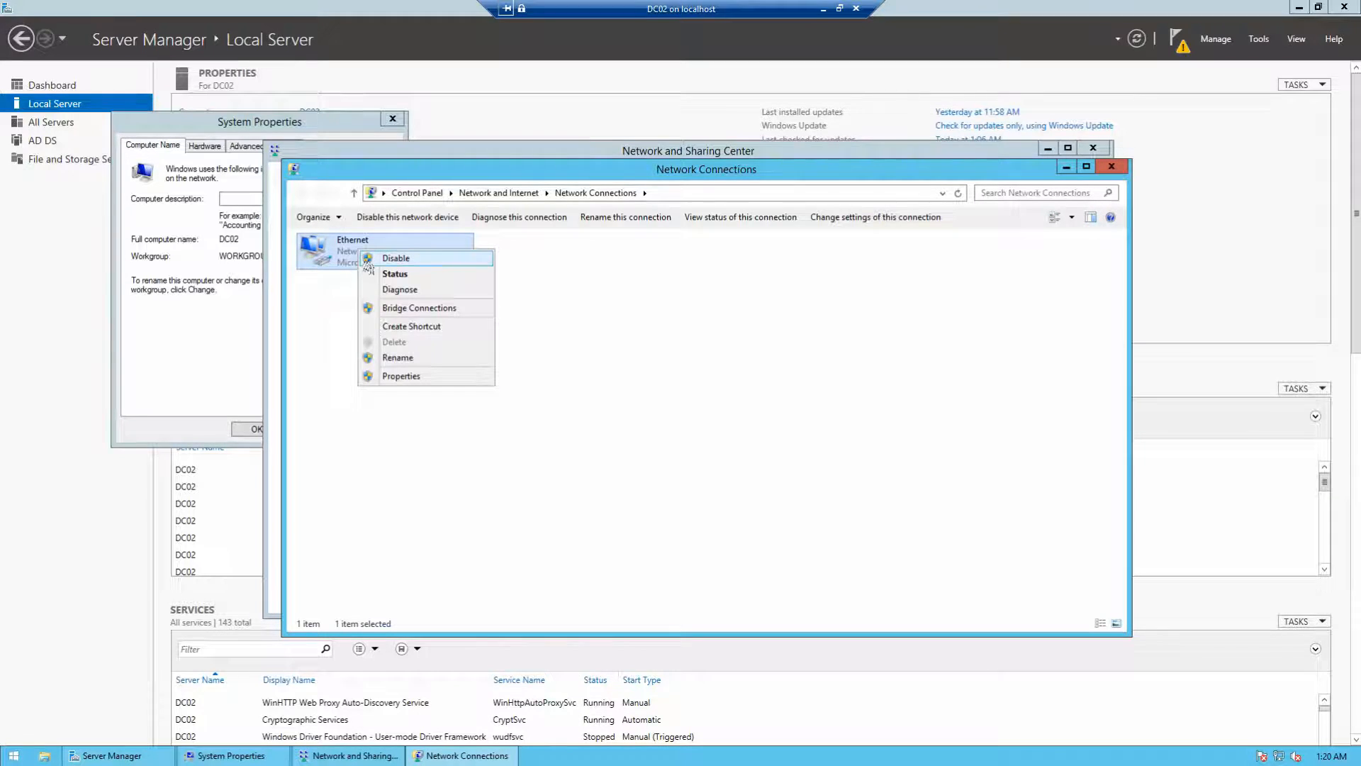
{"action": "left_click", "coordinate": [393, 377]}
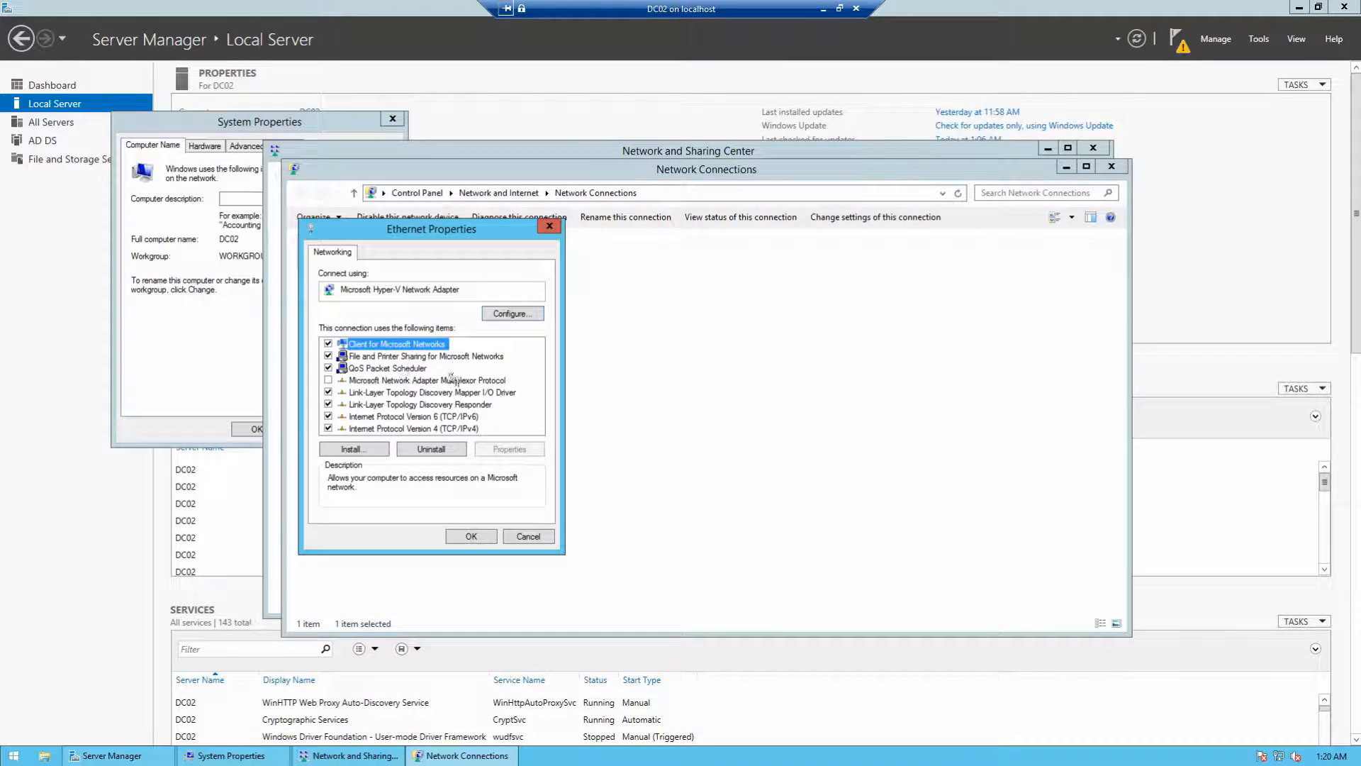
Step: Set IPv4 preferred DNS to 10.200.240.10 with no alternate DNS, and save
{"action": "left_click", "coordinate": [412, 428]}
{"action": "left_click", "coordinate": [514, 454]}
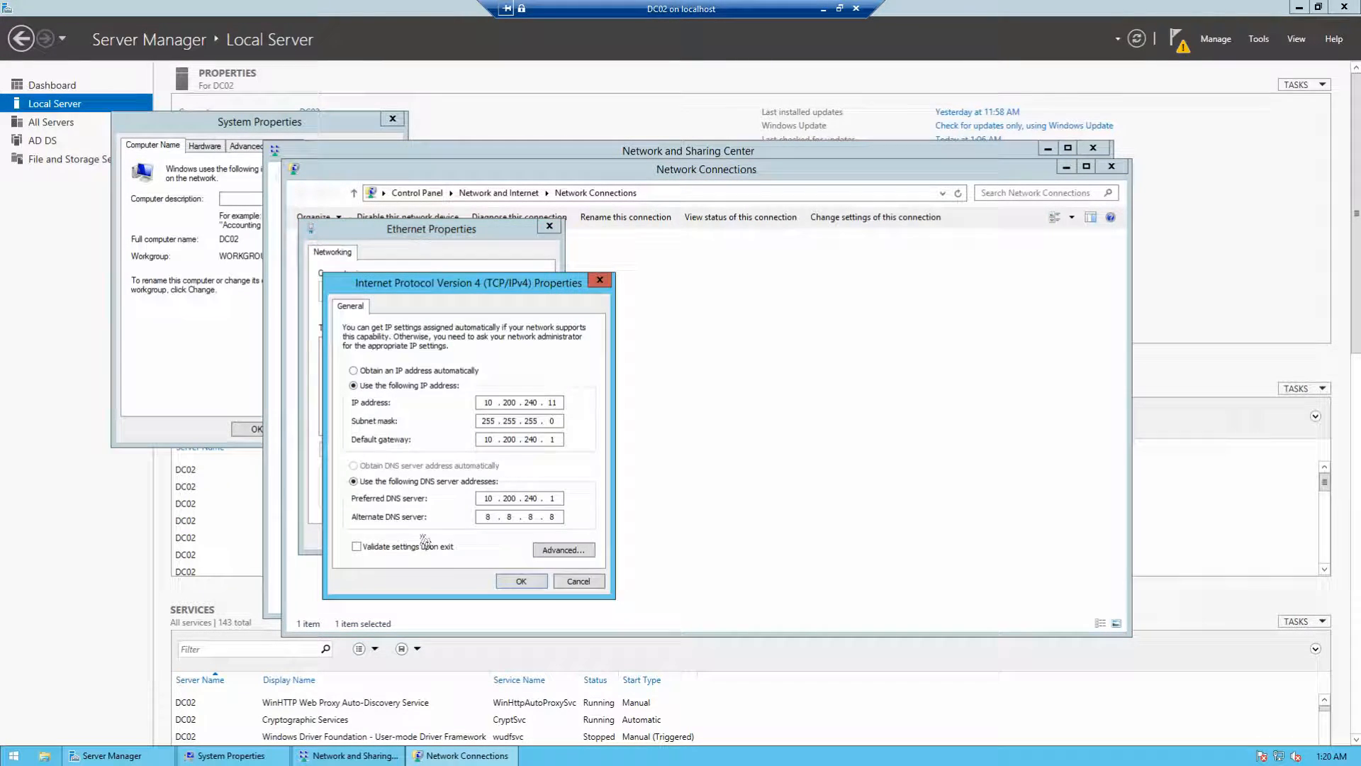
{"action": "double_click", "coordinate": [485, 499]}
{"action": "type", "text": "10 . 200 . 240 . 10"}
{"action": "key", "text": "Tab"}
{"action": "key", "text": "BackSpace"}
{"action": "key", "text": "Tab"}
{"action": "key", "text": "Tab"}
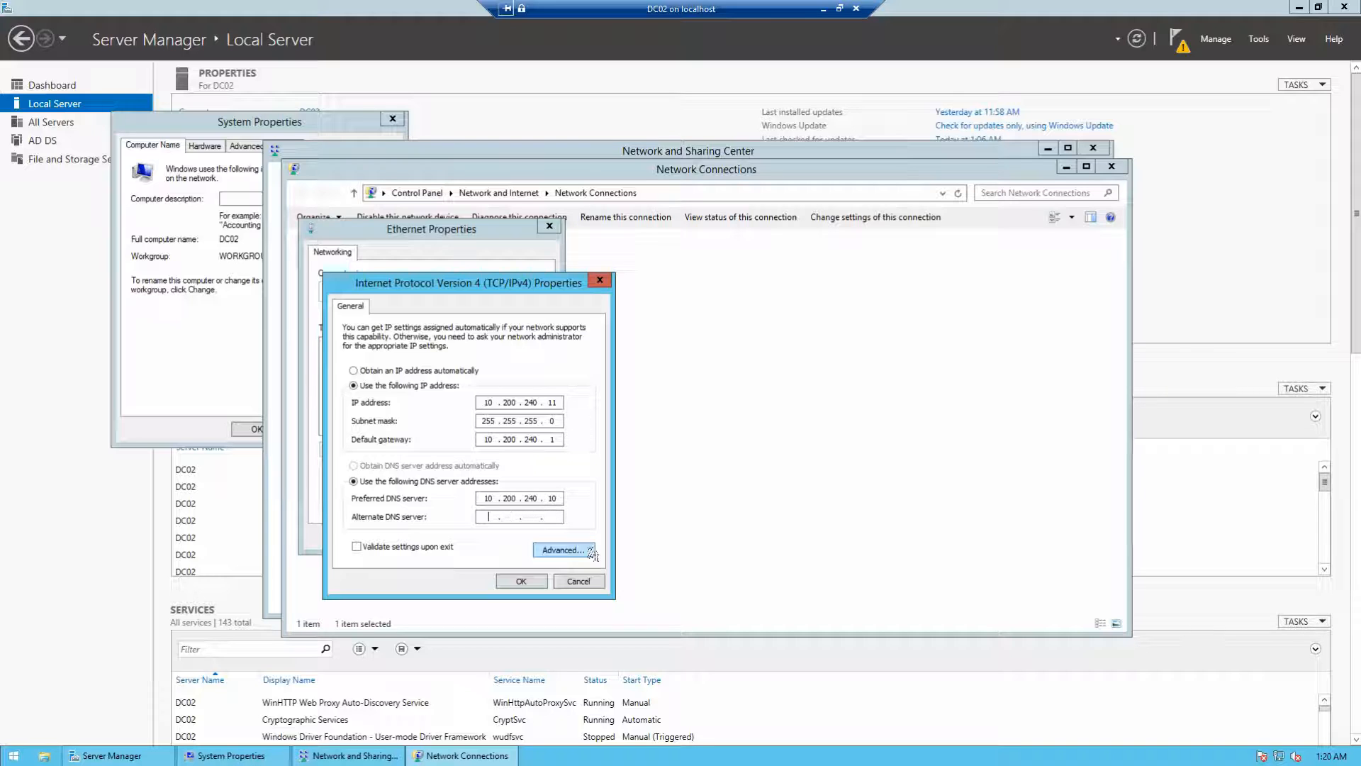
{"action": "left_click", "coordinate": [518, 582]}
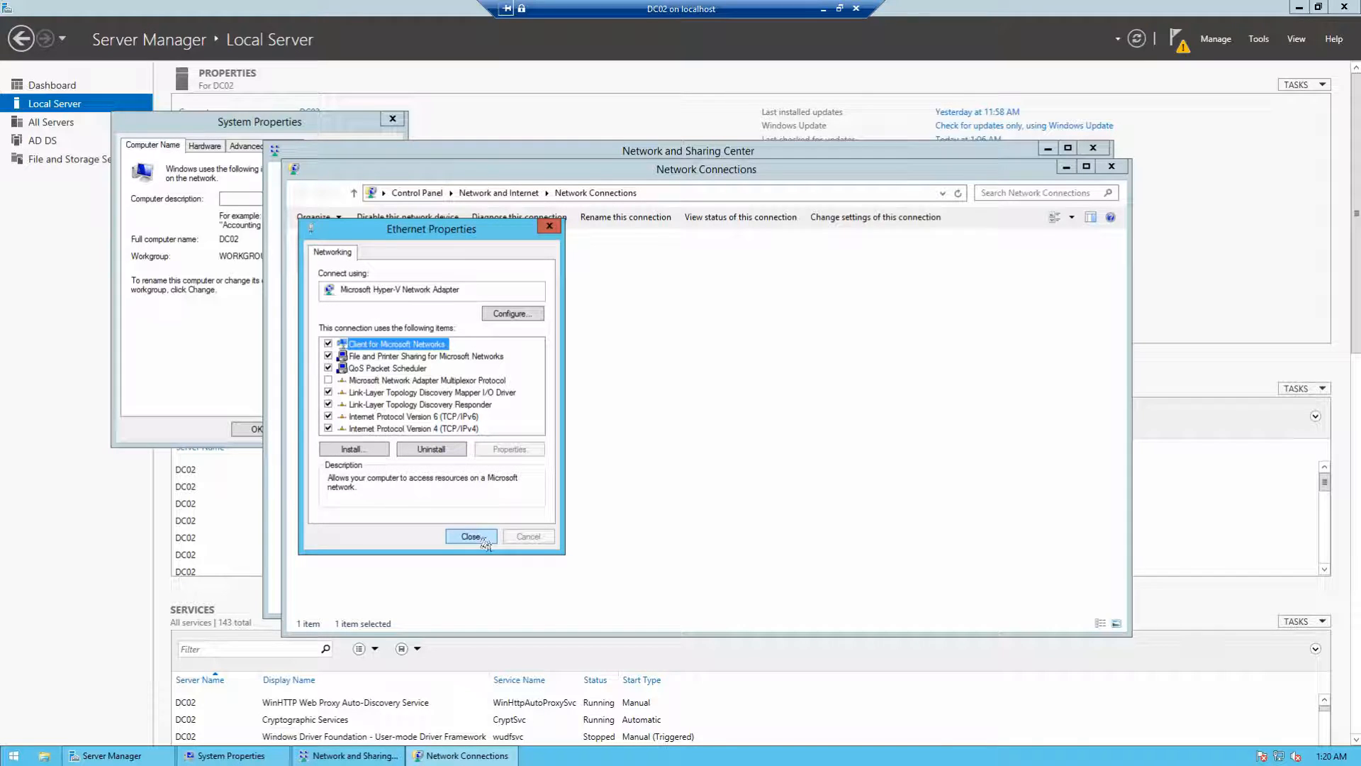
{"action": "left_click", "coordinate": [485, 542]}
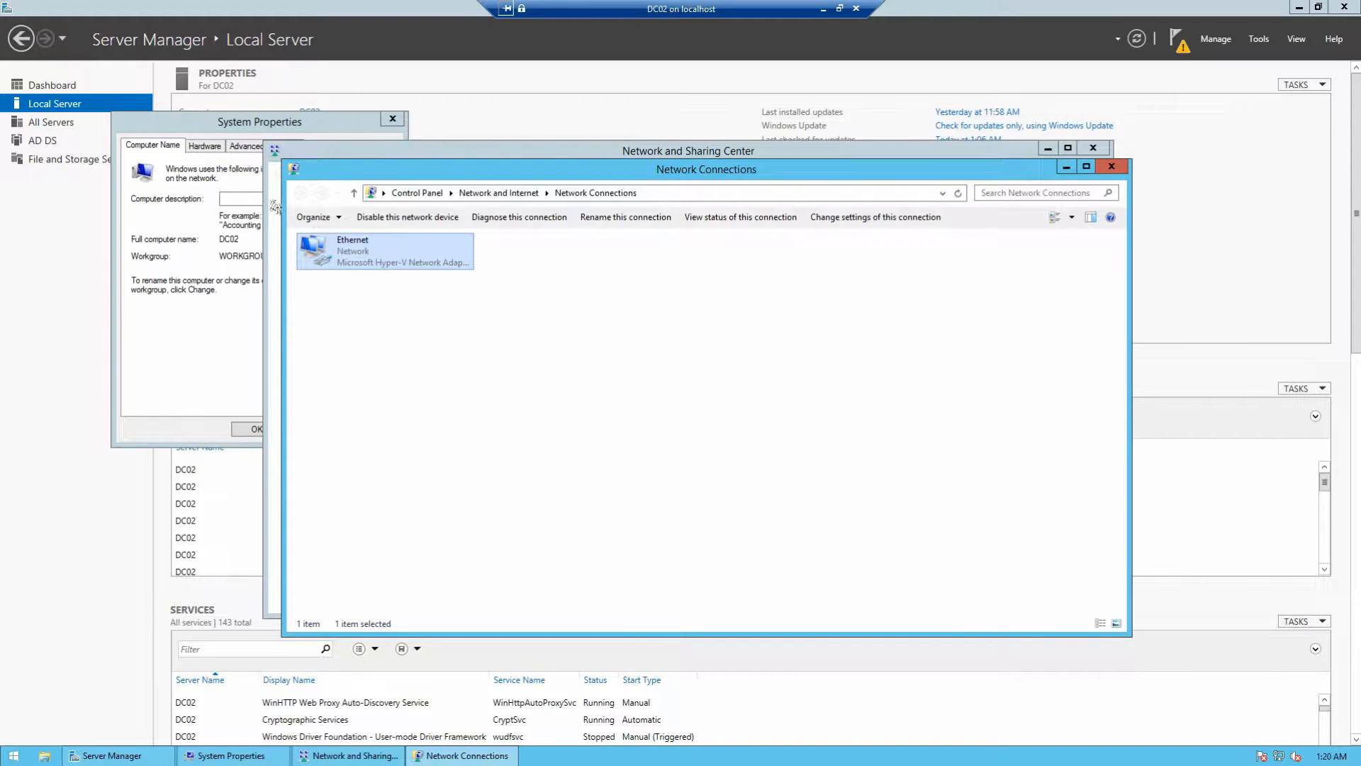
Step: Ping dc01.strandt.co from a Command Prompt to confirm it replies
{"action": "left_click", "coordinate": [11, 754]}
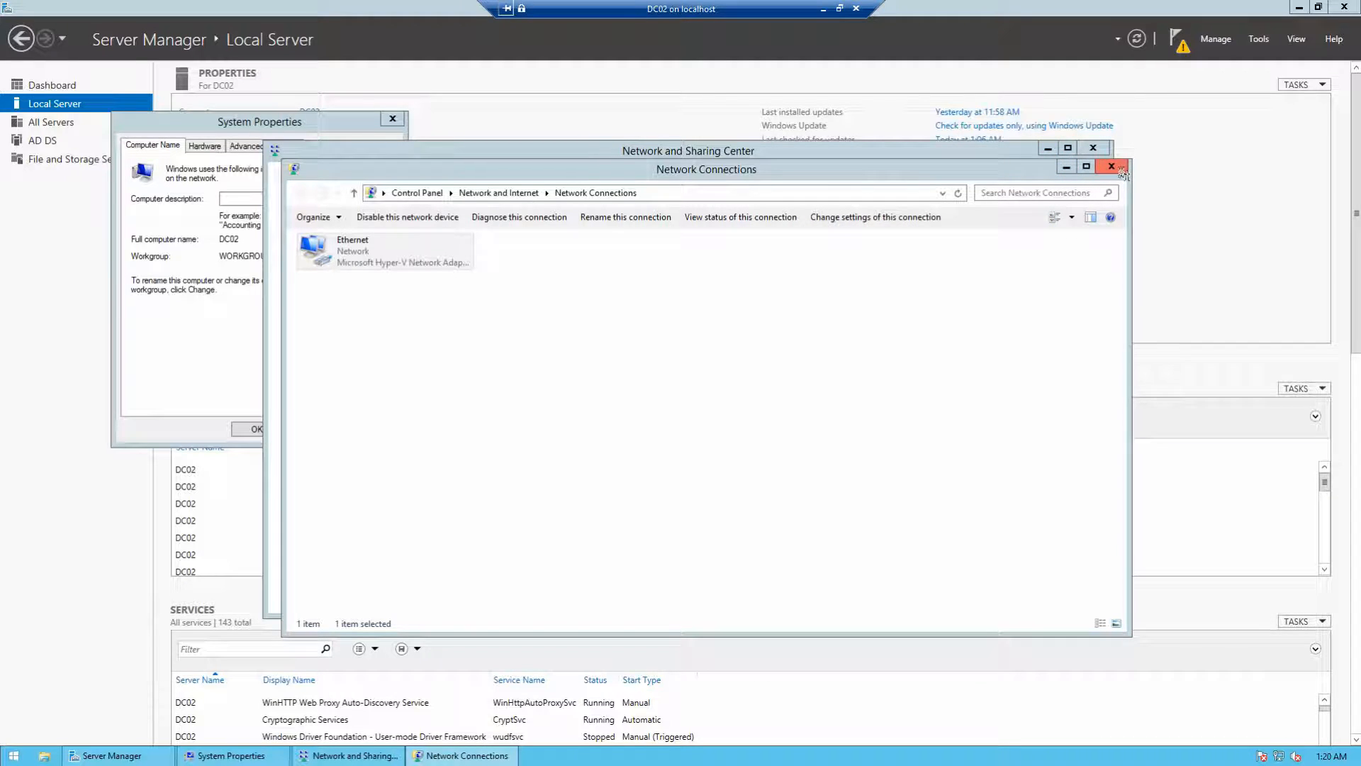
{"action": "right_click", "coordinate": [20, 760]}
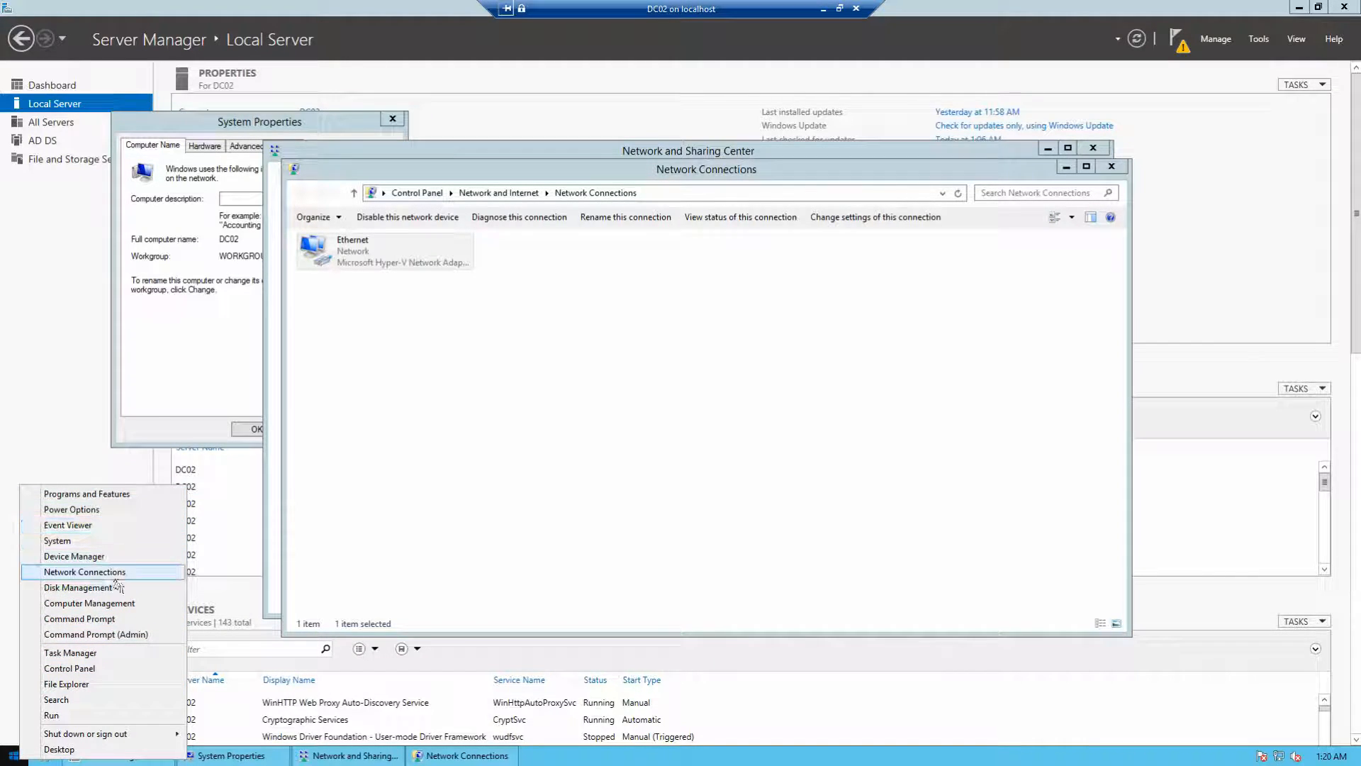
{"action": "left_click", "coordinate": [127, 624]}
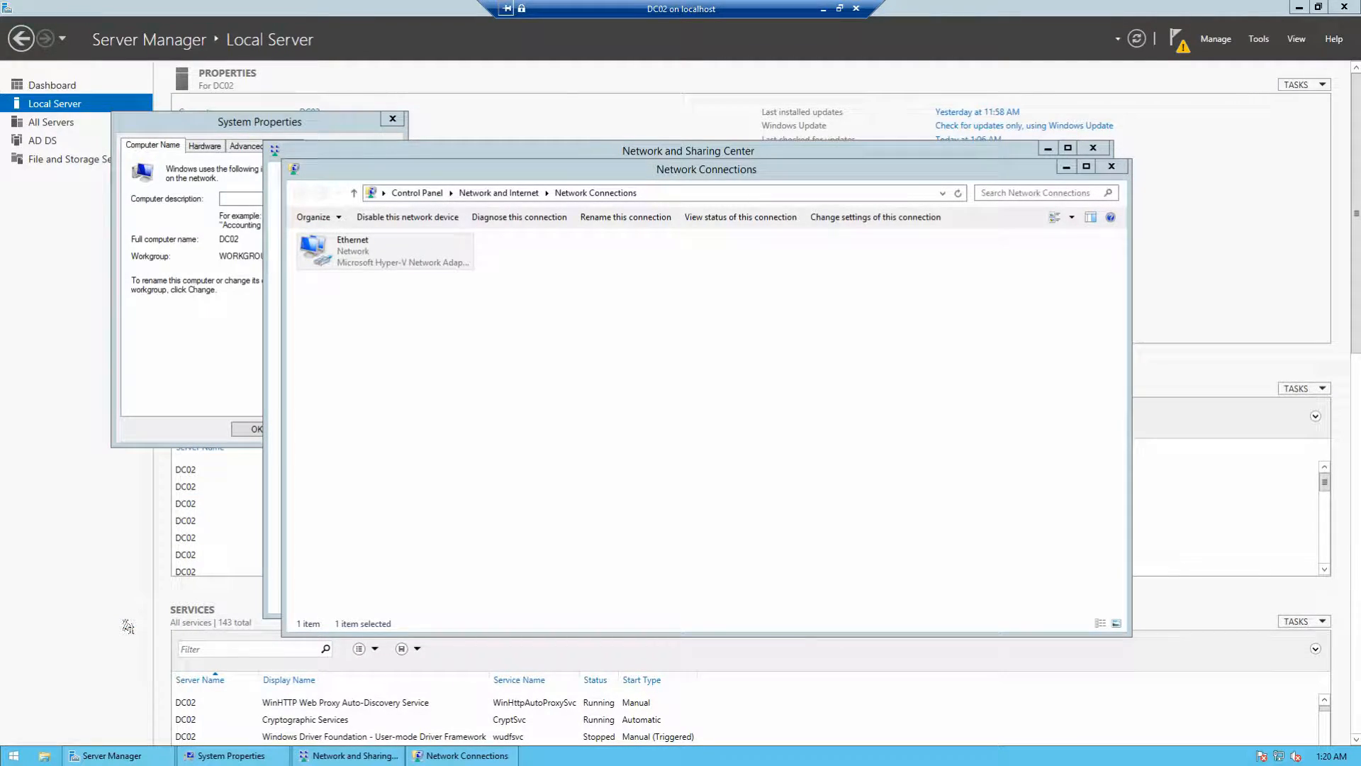
{"action": "type", "text": "ping stnadal"}
{"action": "key", "text": "BackSpace"}
{"action": "key", "text": "BackSpace"}
{"action": "key", "text": "BackSpace"}
{"action": "key", "text": "BackSpace"}
{"action": "key", "text": "BackSpace"}
{"action": "type", "text": "01.strandt.co"}
{"action": "key", "text": "Return"}
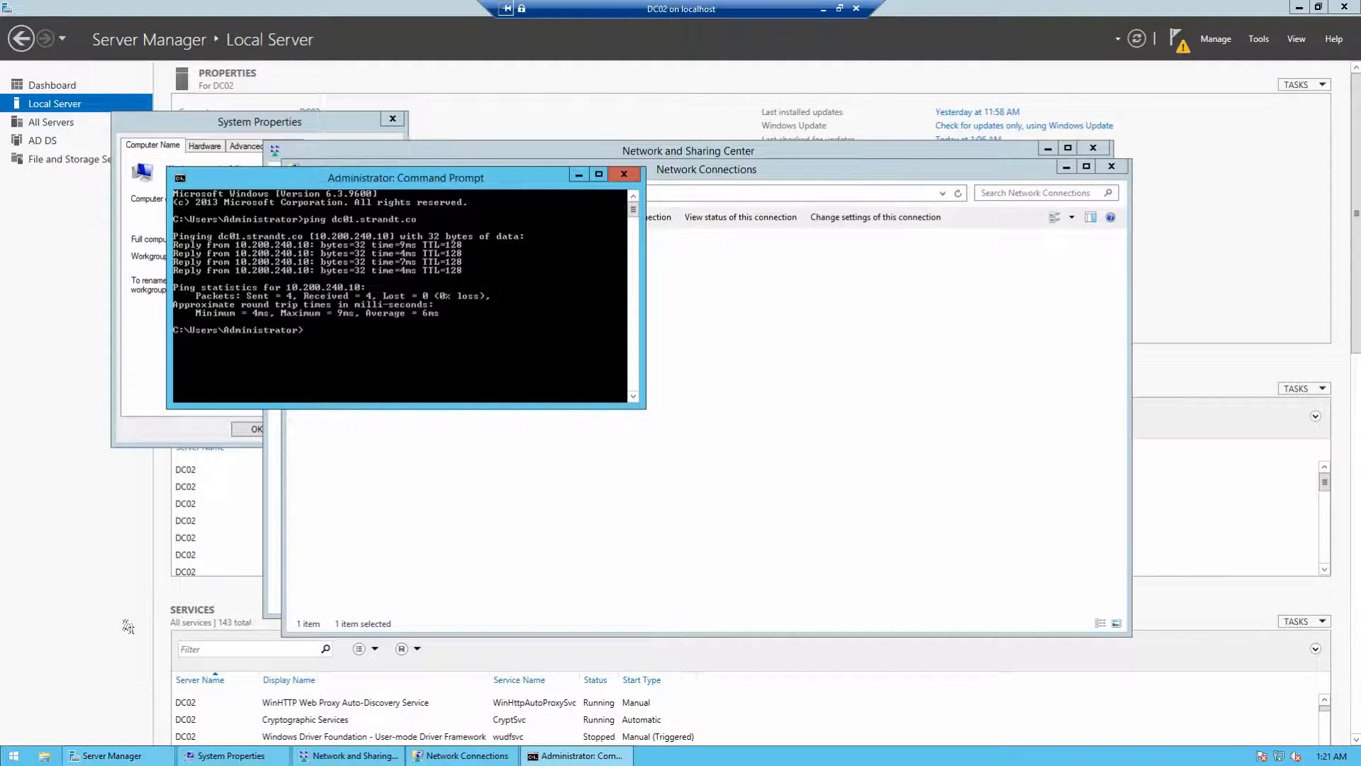
Step: Close Command Prompt, Network Connections and Network and Sharing Center
{"action": "left_click", "coordinate": [624, 174]}
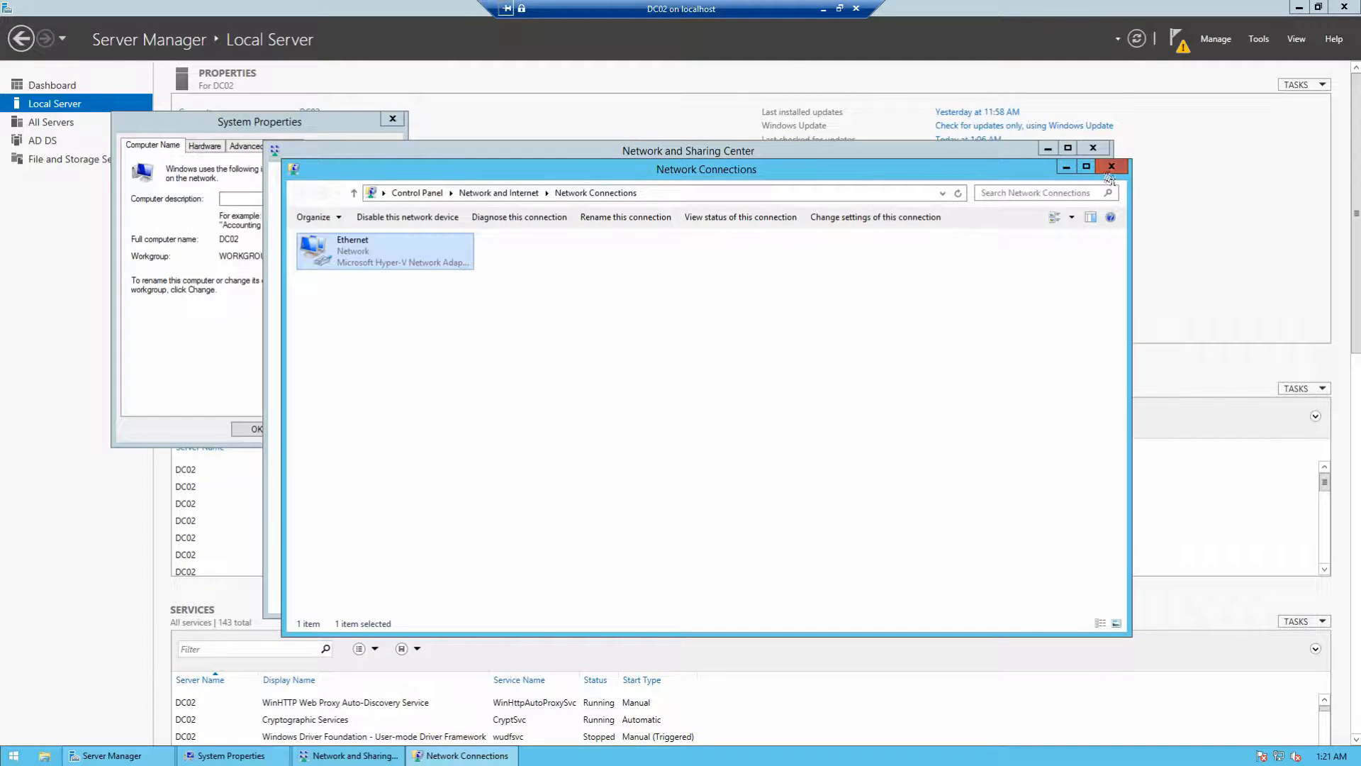
{"action": "left_click", "coordinate": [1111, 167]}
{"action": "left_click", "coordinate": [1093, 148]}
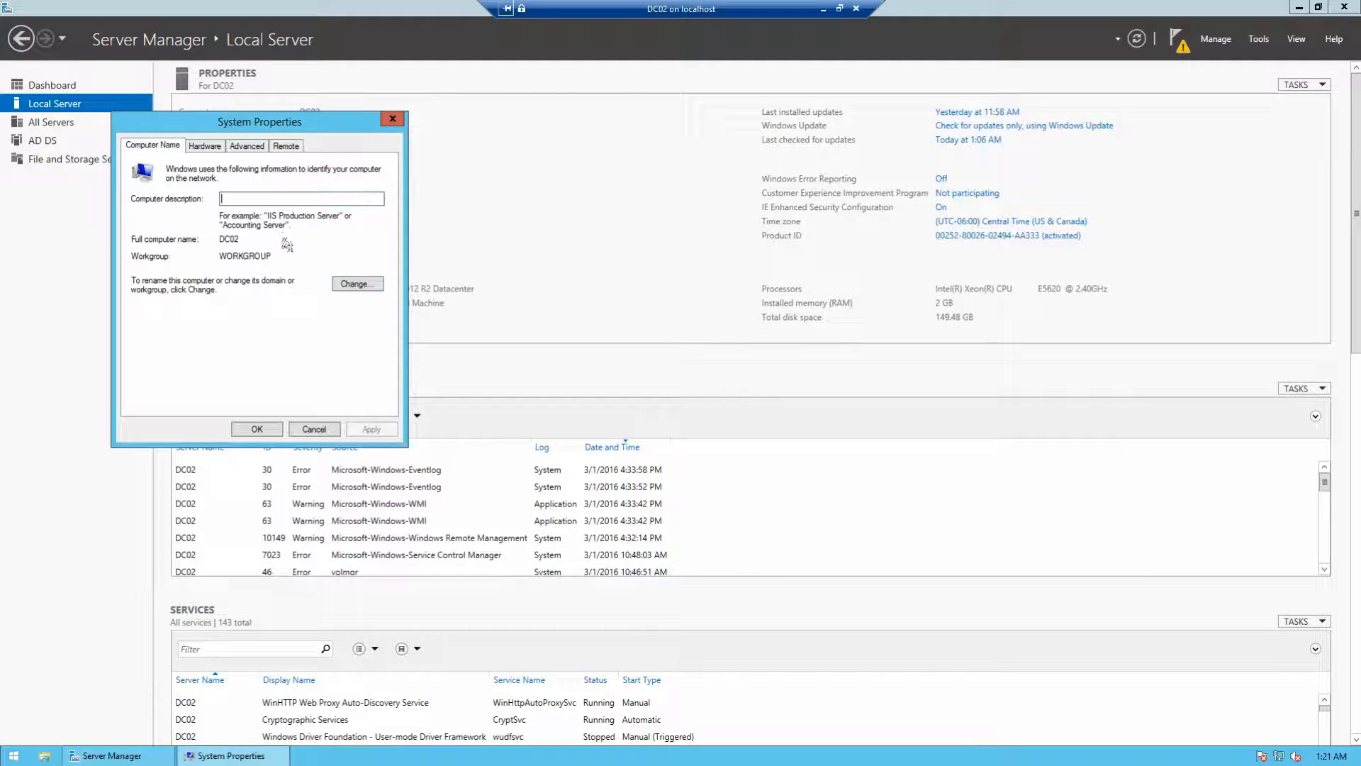
Step: Change DC02's membership from workgroup to the strandt.co domain
{"action": "left_click", "coordinate": [352, 283]}
{"action": "left_click", "coordinate": [163, 312]}
{"action": "left_click", "coordinate": [180, 328]}
{"action": "type", "text": "strandt.co"}
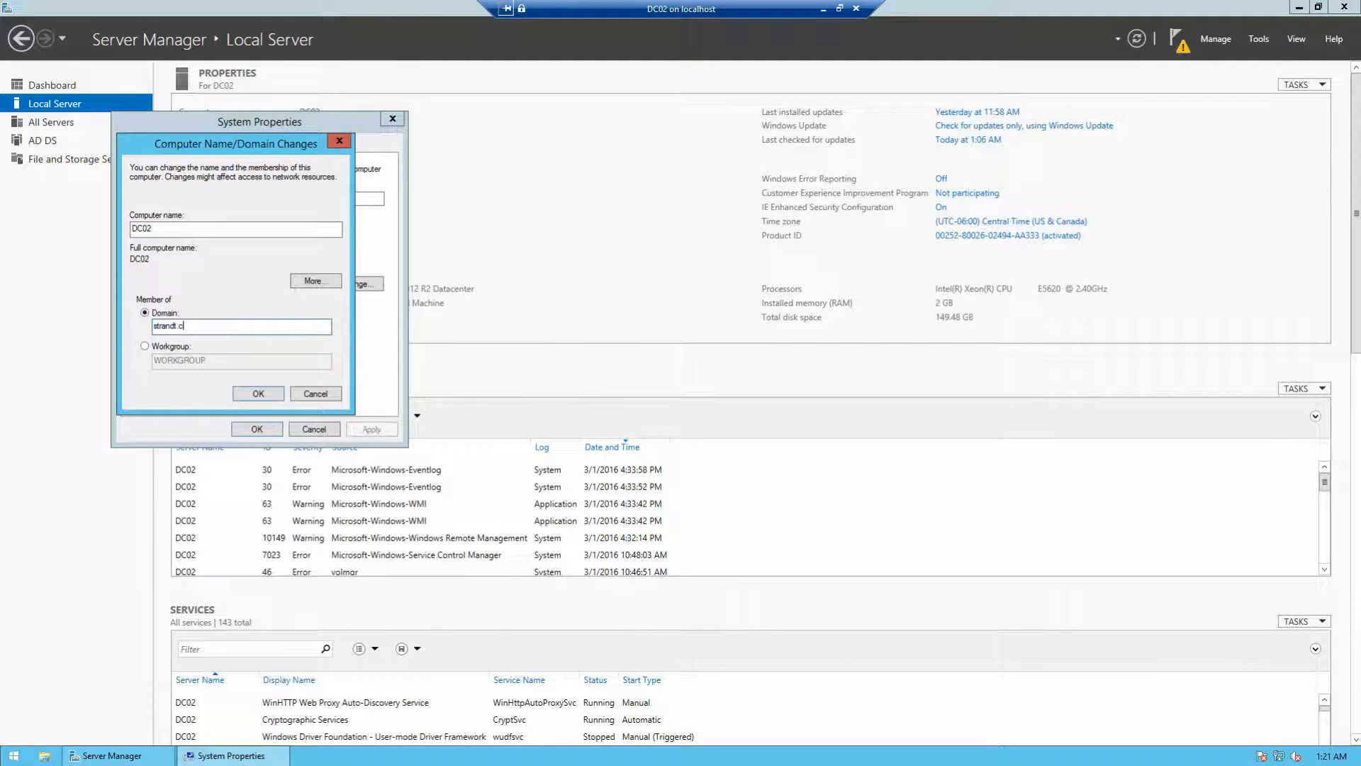
{"action": "left_click", "coordinate": [261, 394]}
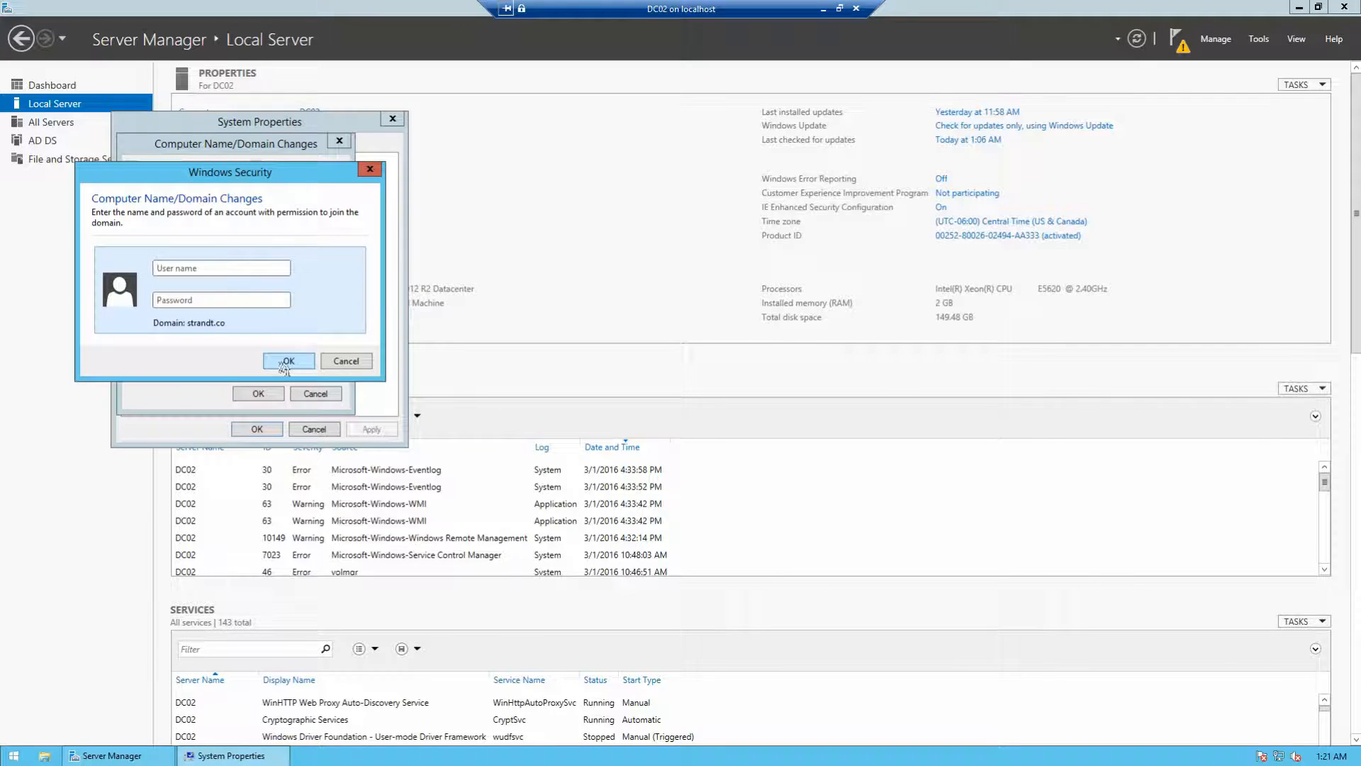
Step: Authorize the domain join with the domain Administrator account and its password
{"action": "type", "text": "Administrator"}
{"action": "key", "text": "Tab"}
{"action": "type", "text": "••••••••••••••••"}
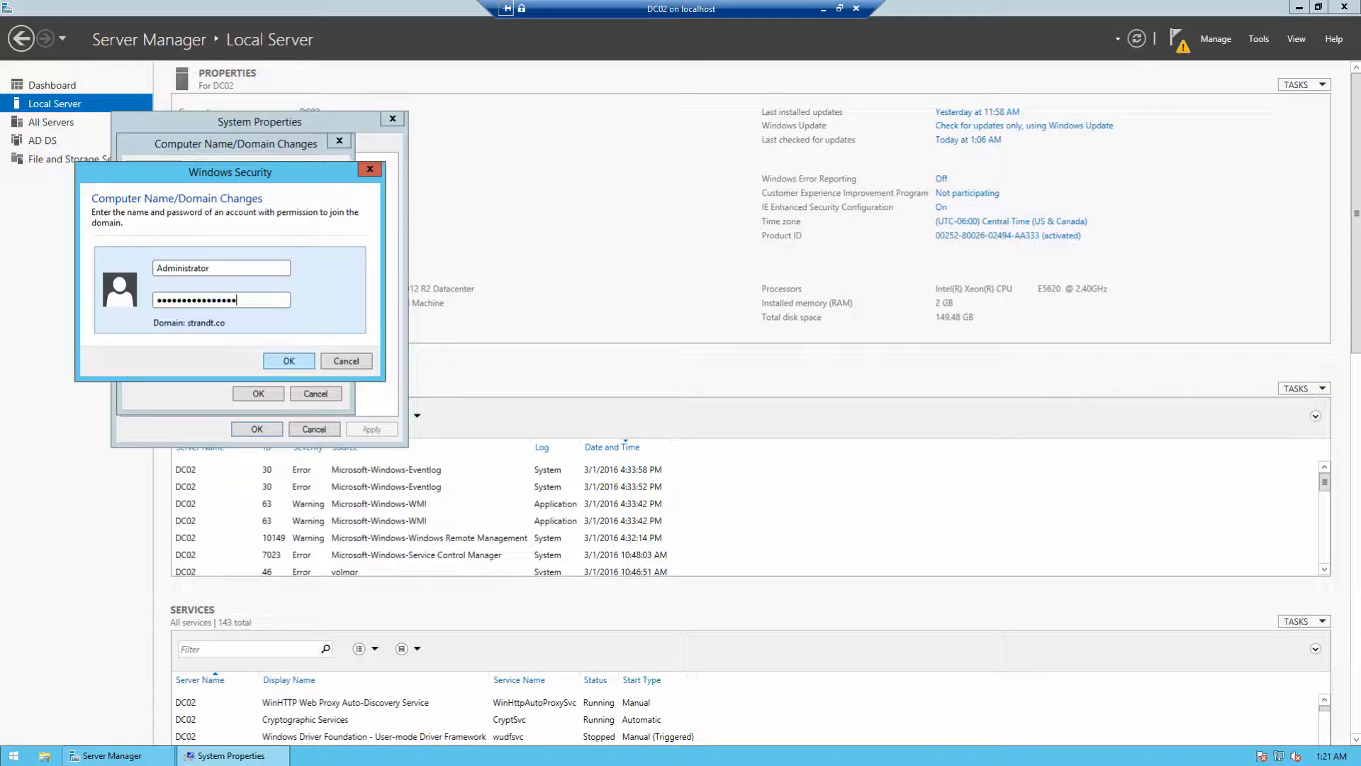
{"action": "left_click", "coordinate": [285, 361]}
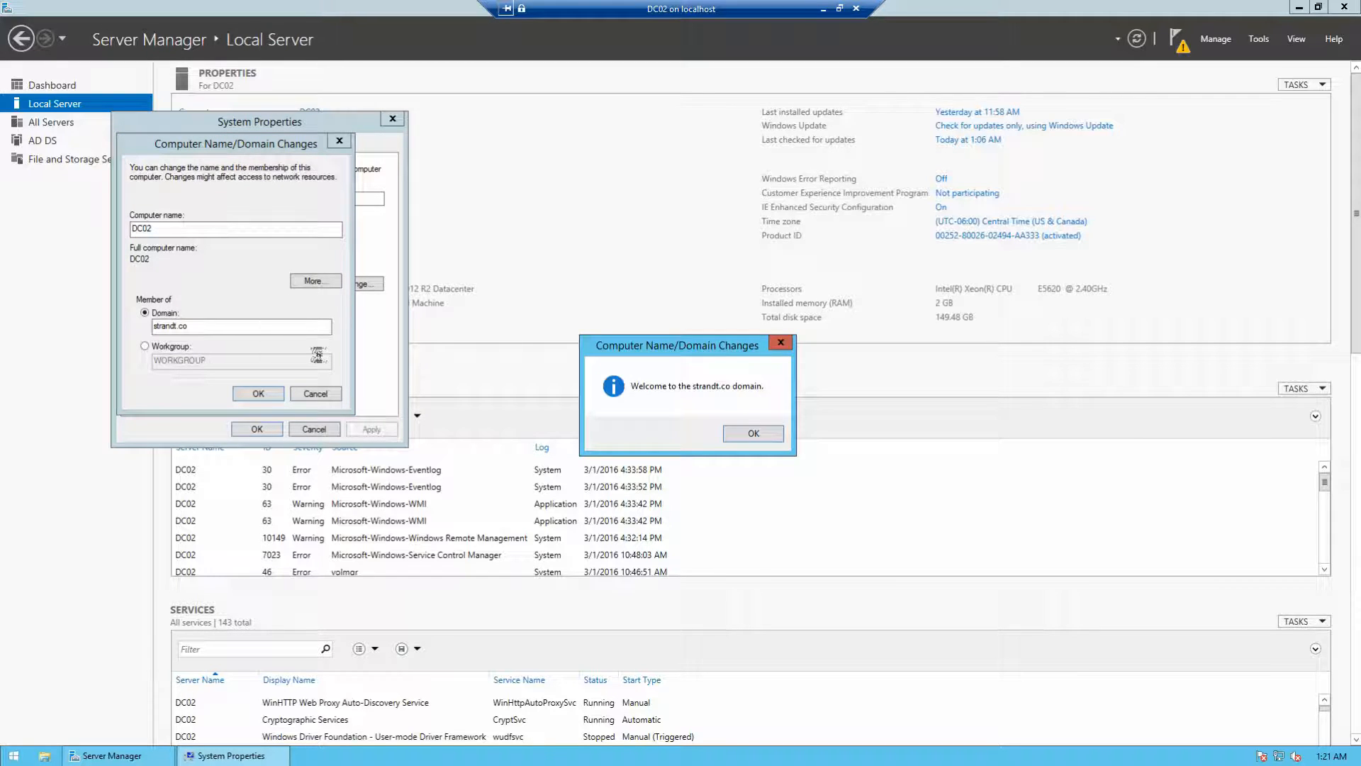
Step: Acknowledge the welcome to strandt.co and restart-required notices, then close System Properties
{"action": "left_click", "coordinate": [753, 434]}
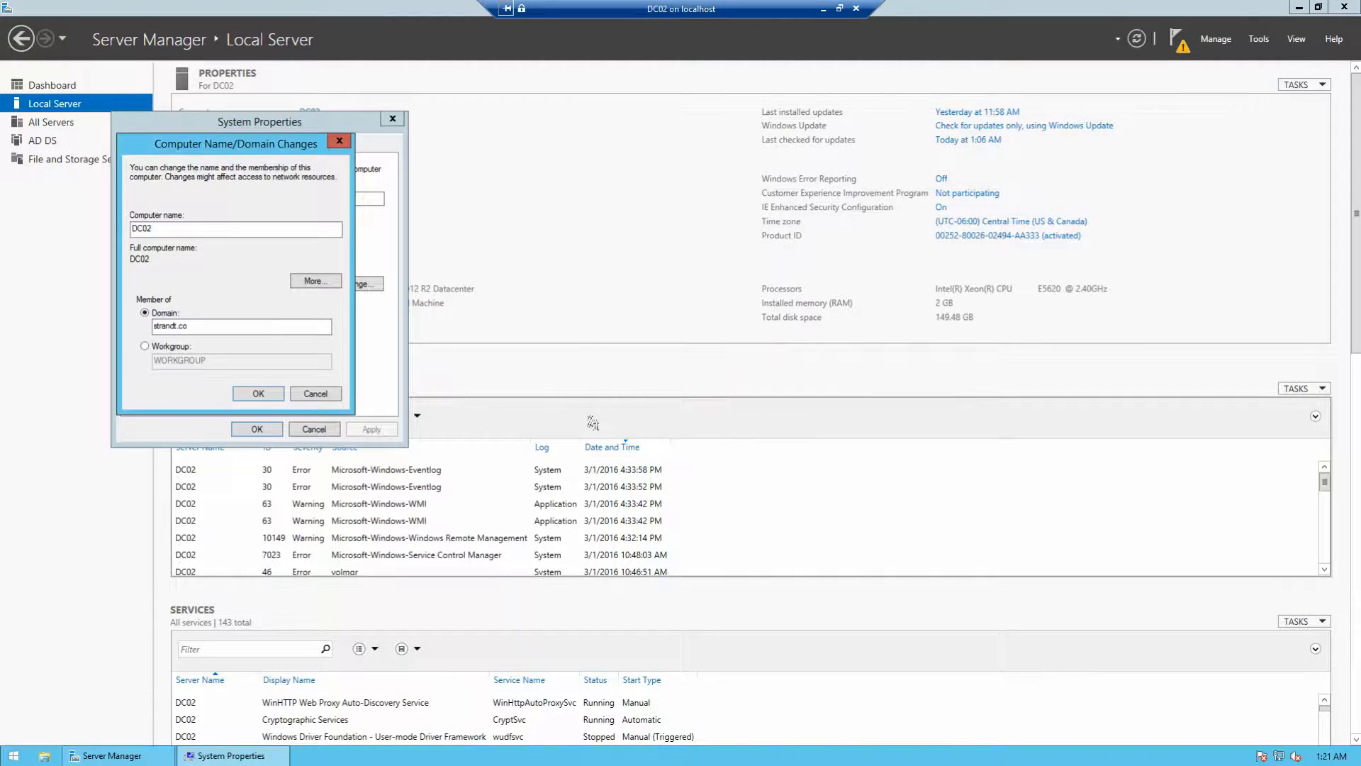
{"action": "left_click", "coordinate": [281, 393]}
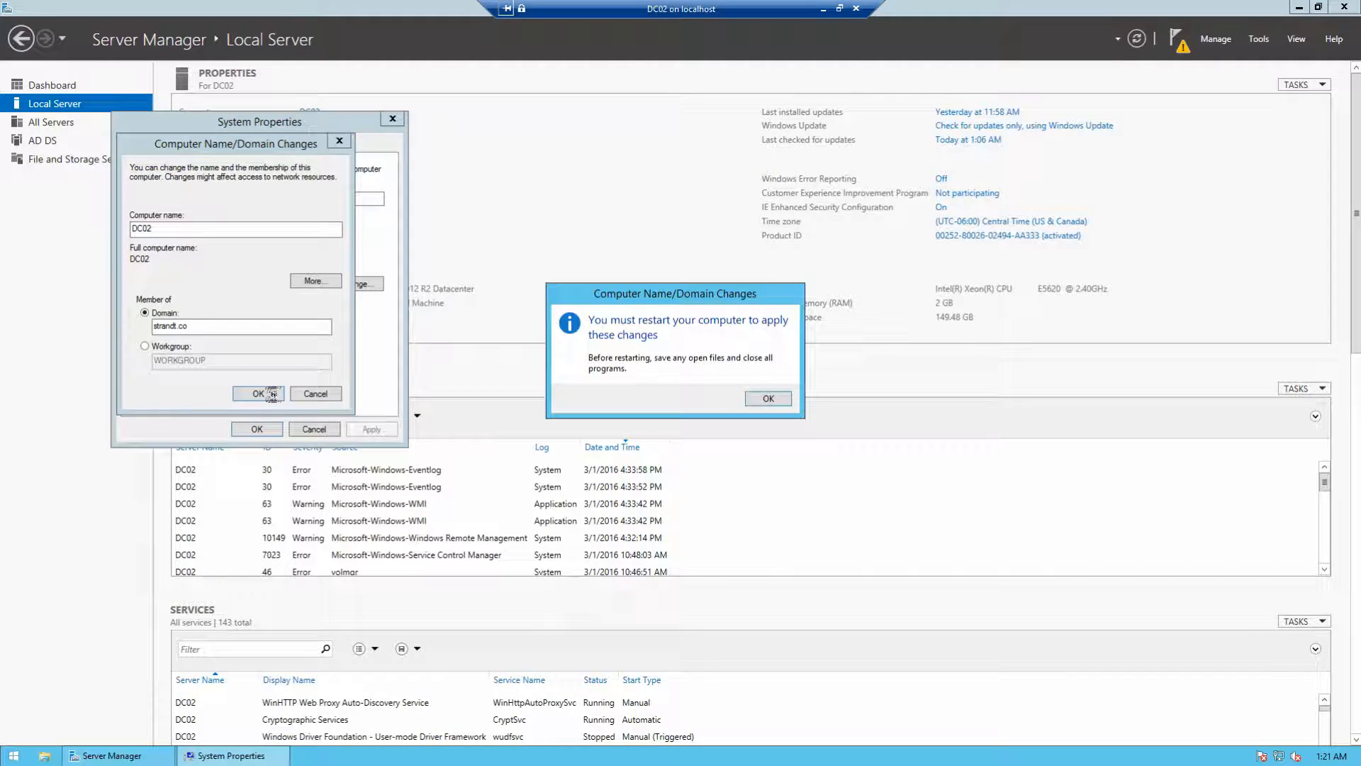
{"action": "left_click", "coordinate": [767, 401]}
{"action": "left_click", "coordinate": [256, 429]}
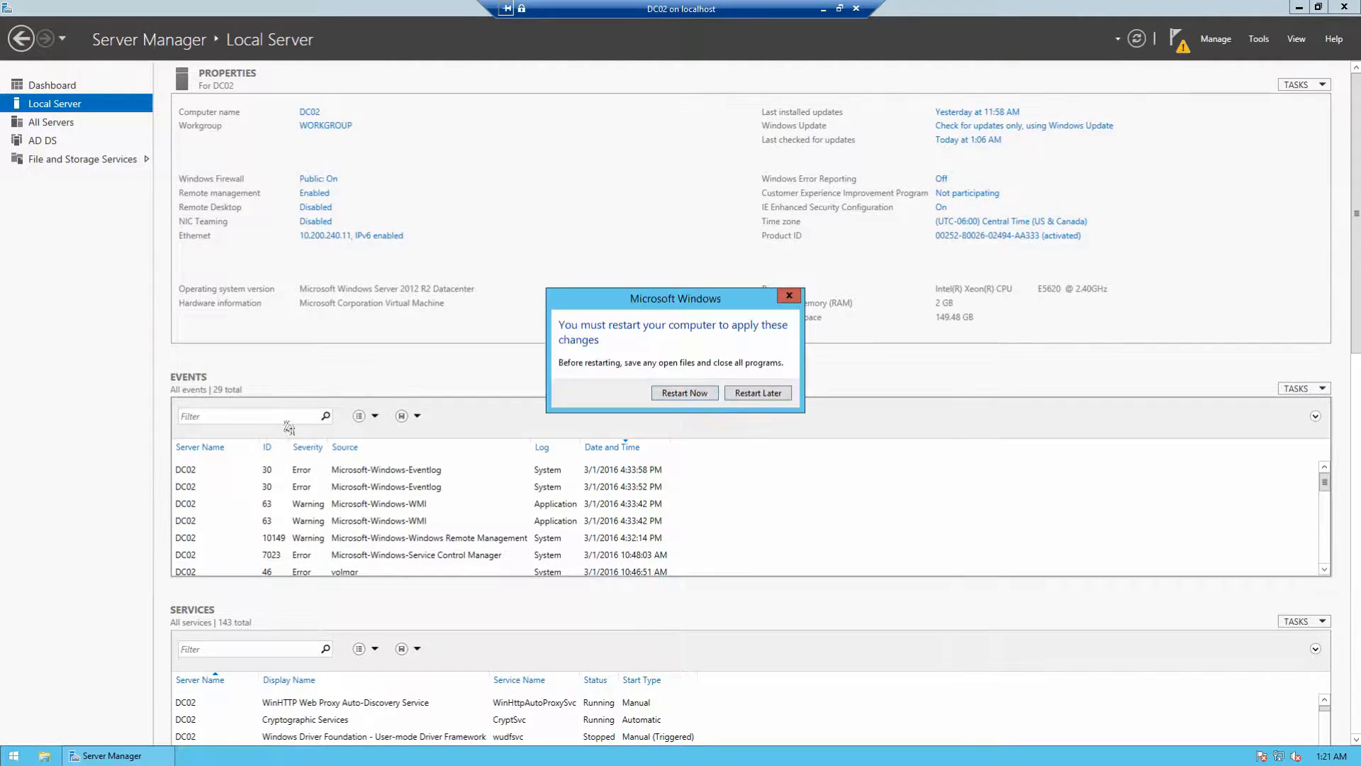
{"action": "left_click", "coordinate": [684, 393]}
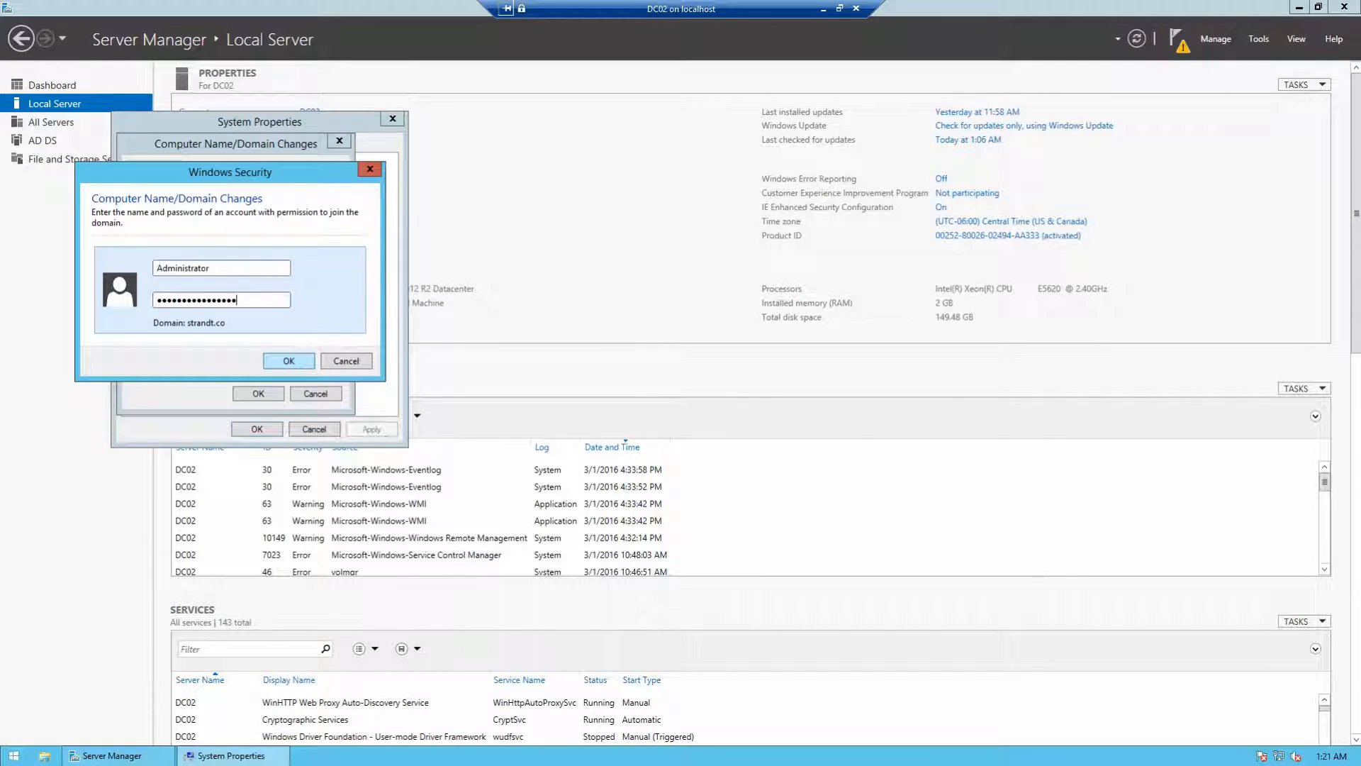
{"action": "key", "text": "Return"}
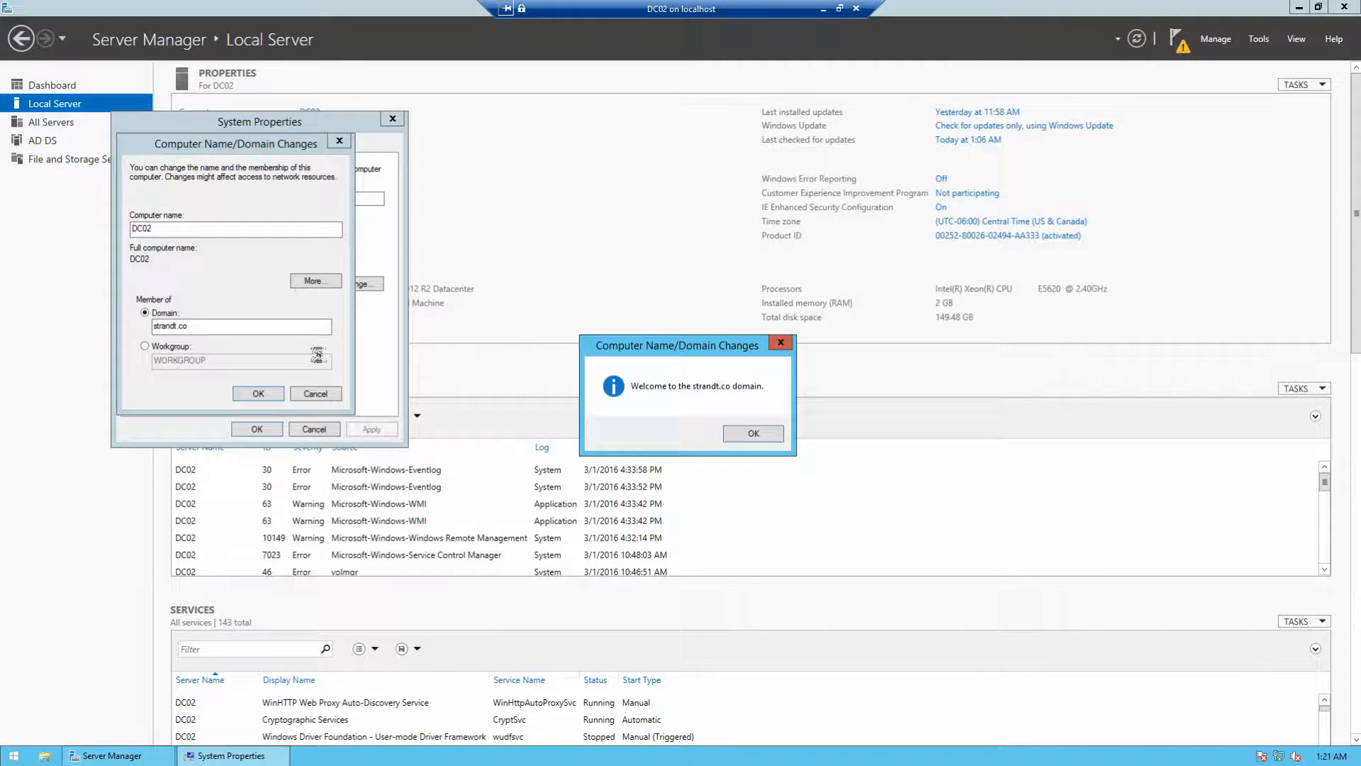
{"action": "left_click", "coordinate": [753, 434]}
{"action": "left_click", "coordinate": [769, 396]}
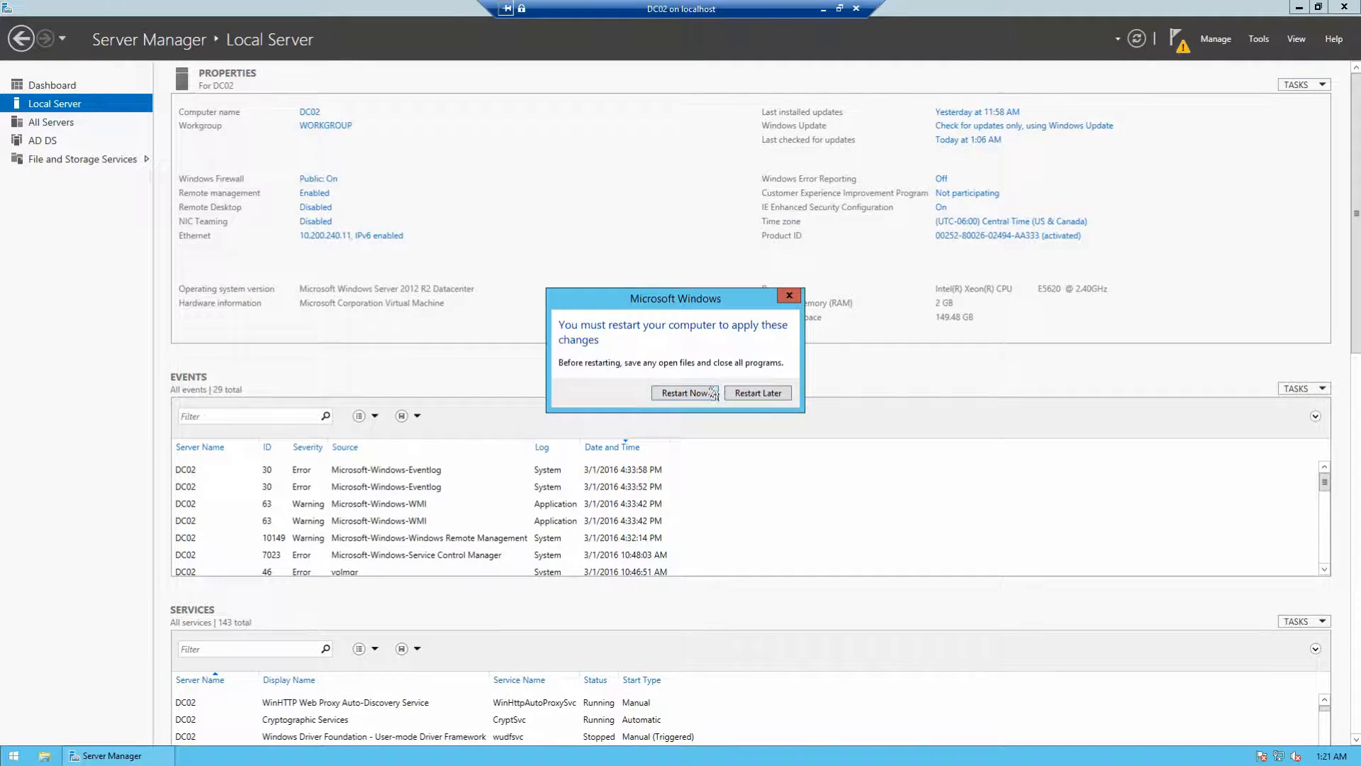
Step: Choose Restart Now so DC02 reboots into the strandt.co domain
{"action": "left_click", "coordinate": [684, 393]}
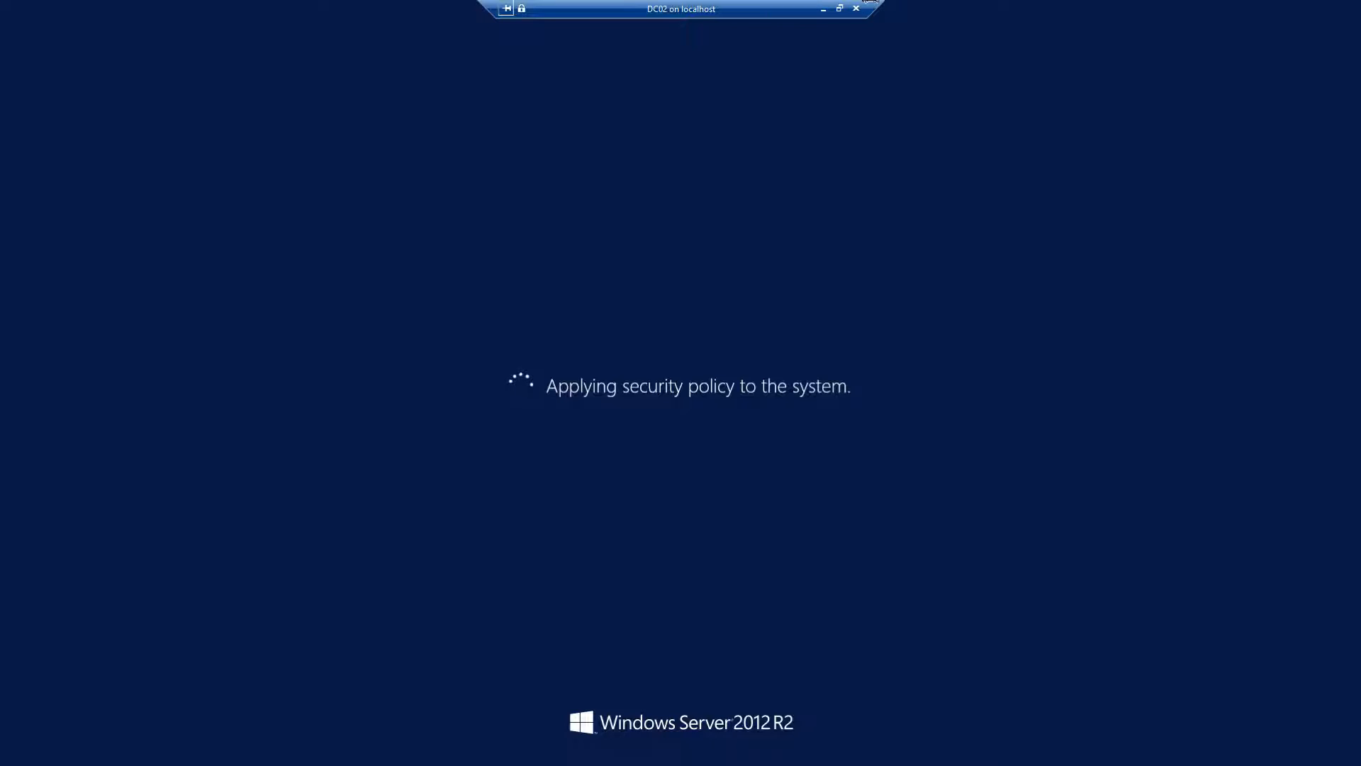
Step: On the DC01 virtual machine, launch Group Policy Management from Server Manager's Tools menu
{"action": "left_click", "coordinate": [823, 9]}
{"action": "mouse_move", "coordinate": [521, 758]}
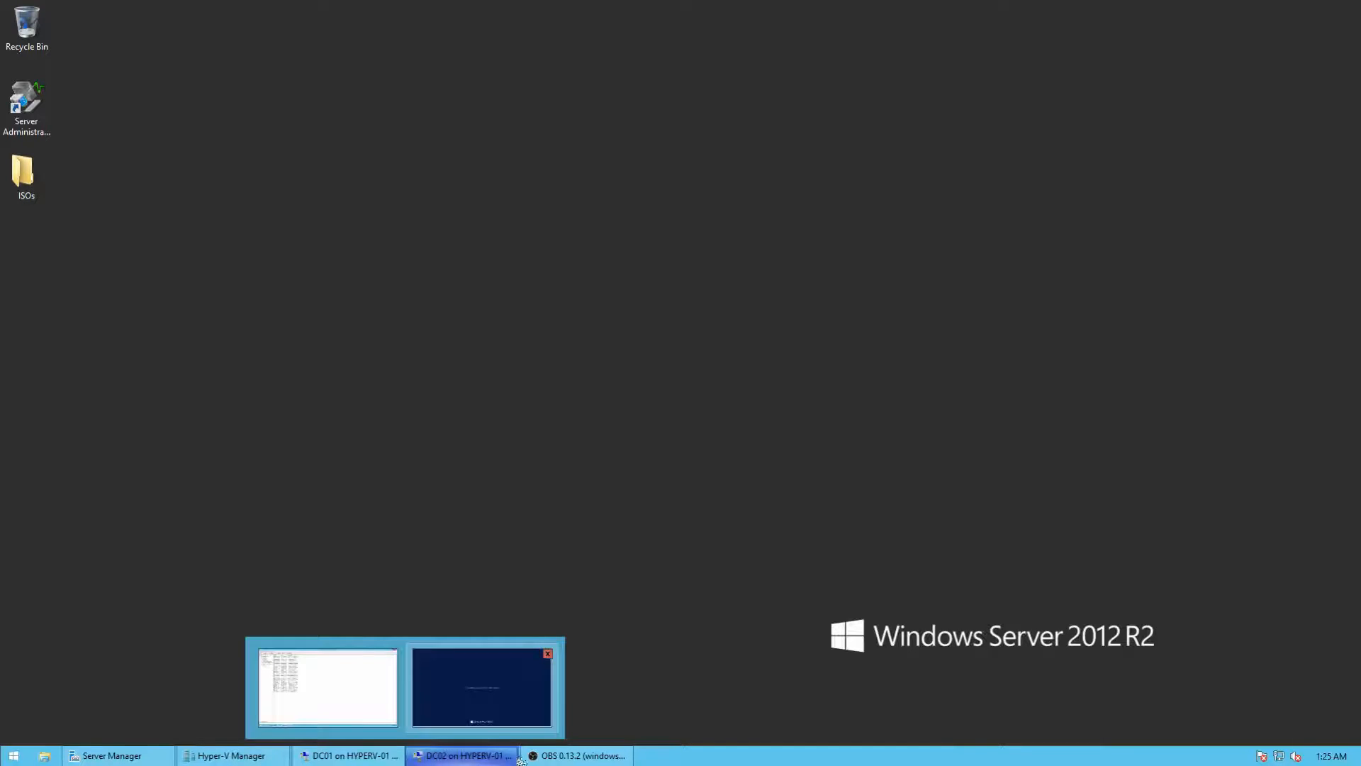
{"action": "left_click", "coordinate": [348, 756]}
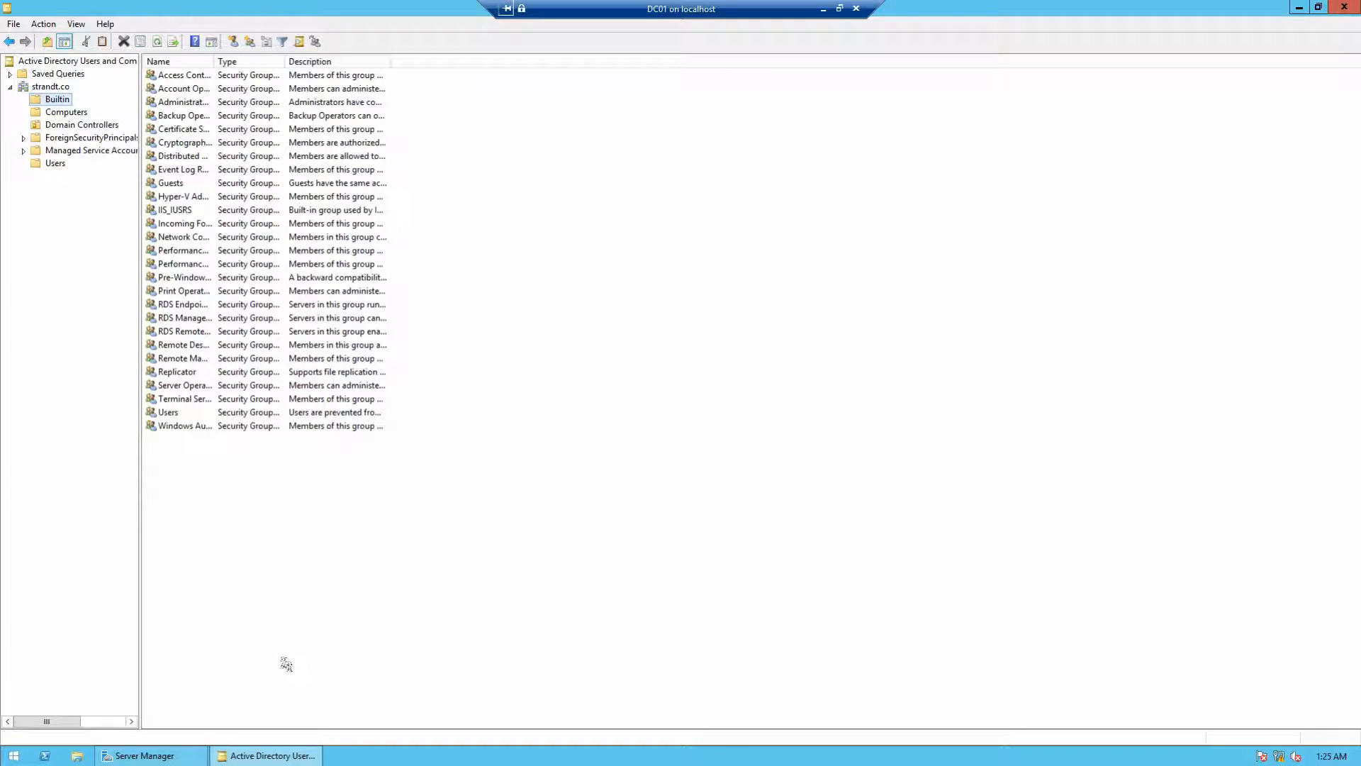
{"action": "left_click", "coordinate": [195, 756]}
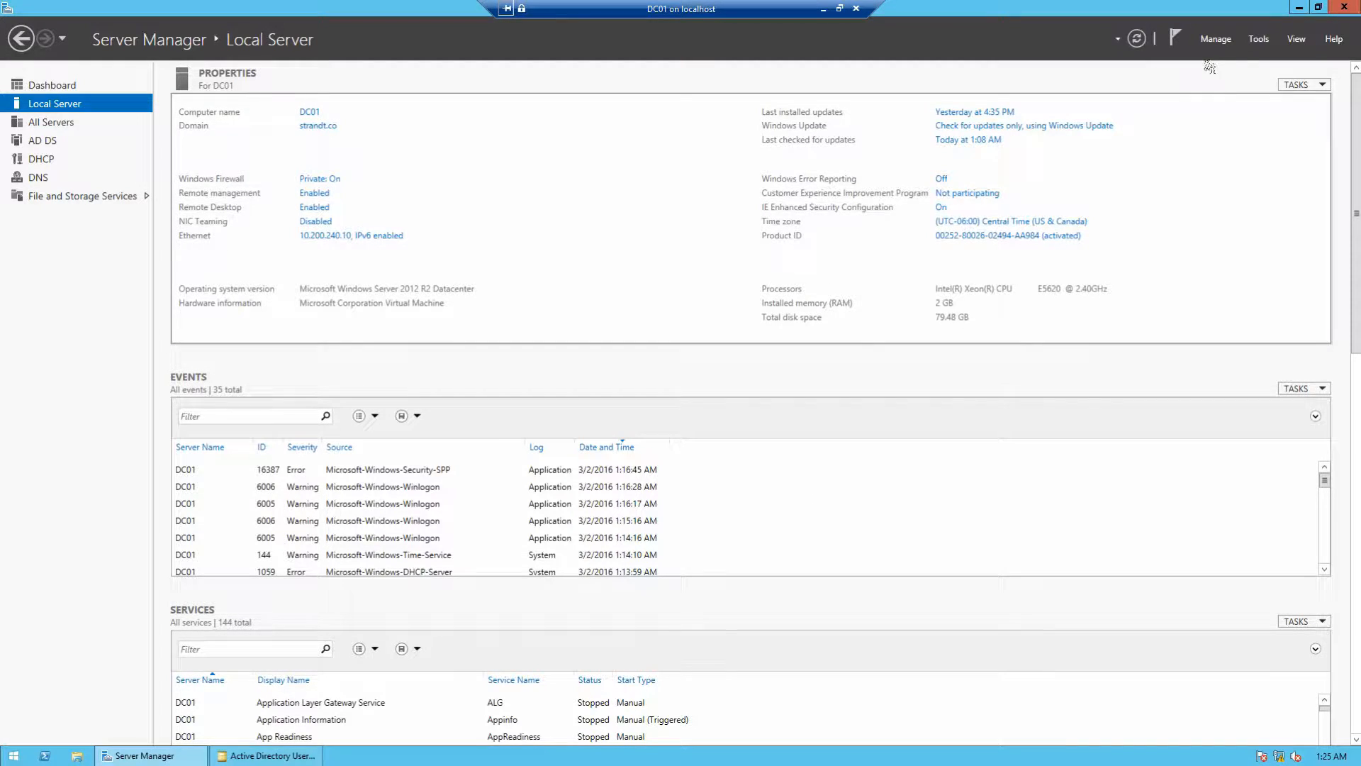
{"action": "left_click", "coordinate": [1260, 40]}
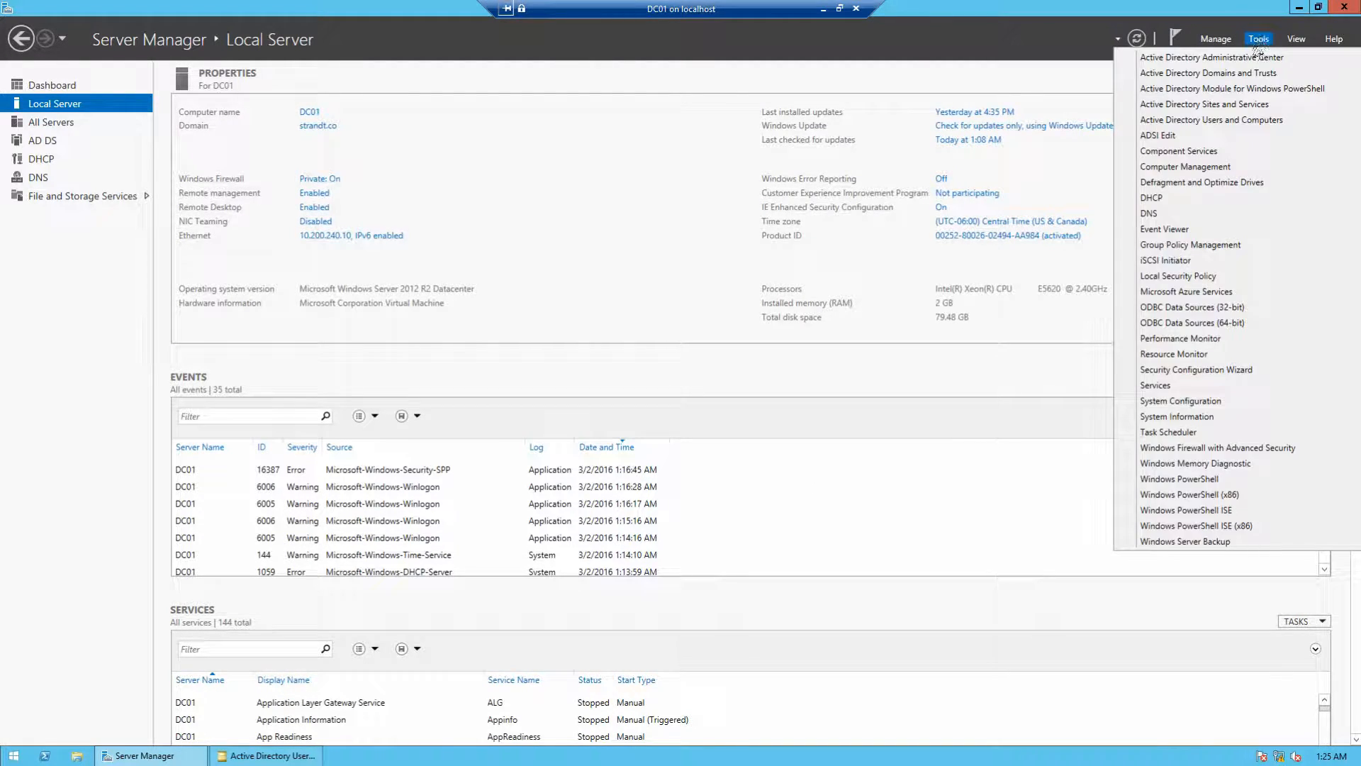
{"action": "left_click", "coordinate": [1188, 245]}
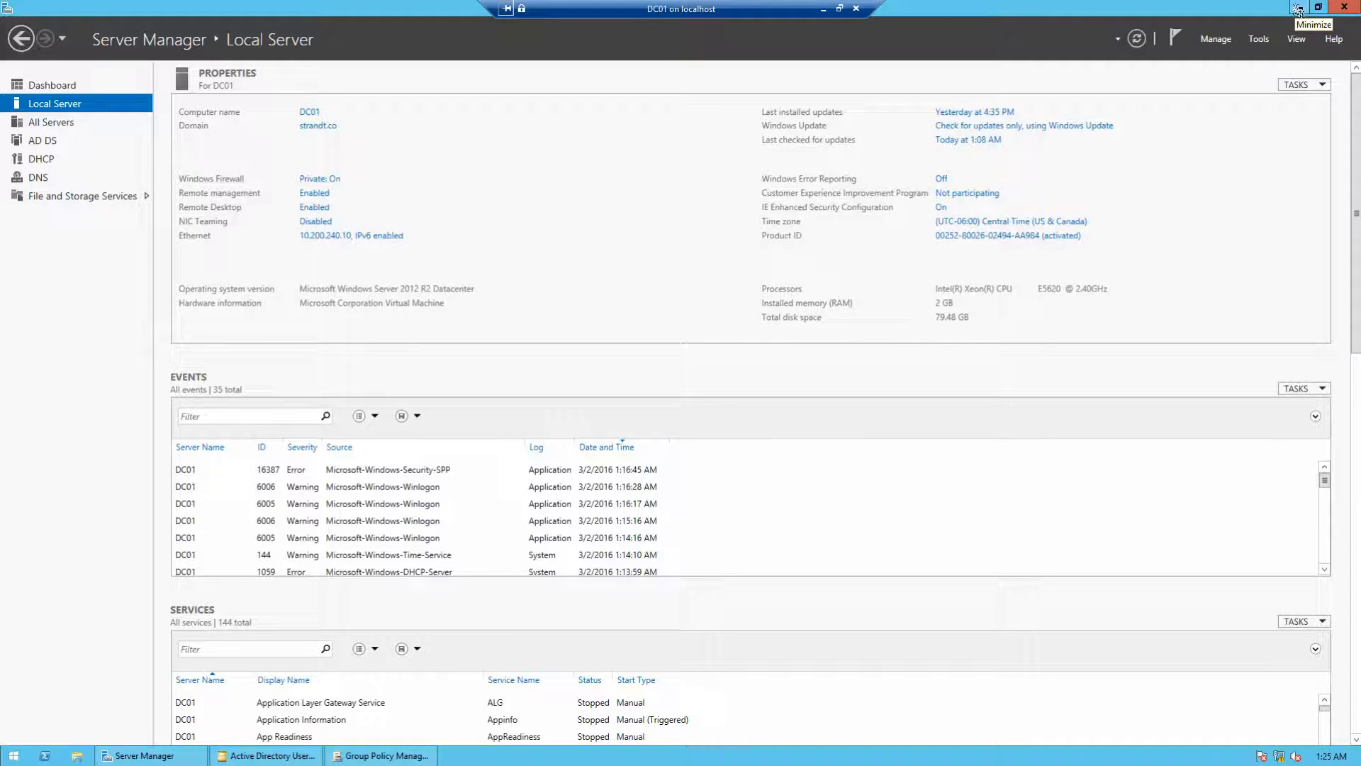
Step: Expand Forest > Domains > strandt.co, maximizing the window and widening the tree pane
{"action": "left_click", "coordinate": [399, 753]}
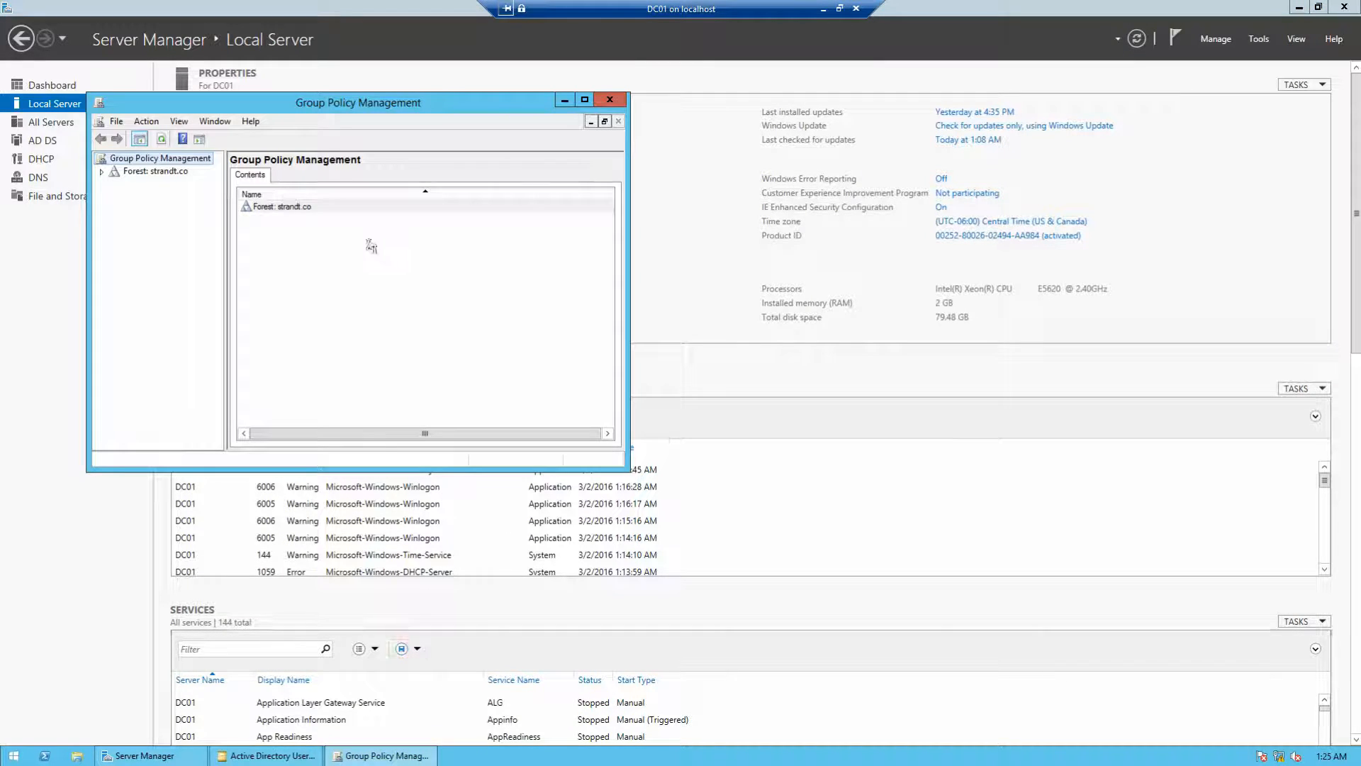
{"action": "left_click", "coordinate": [101, 171]}
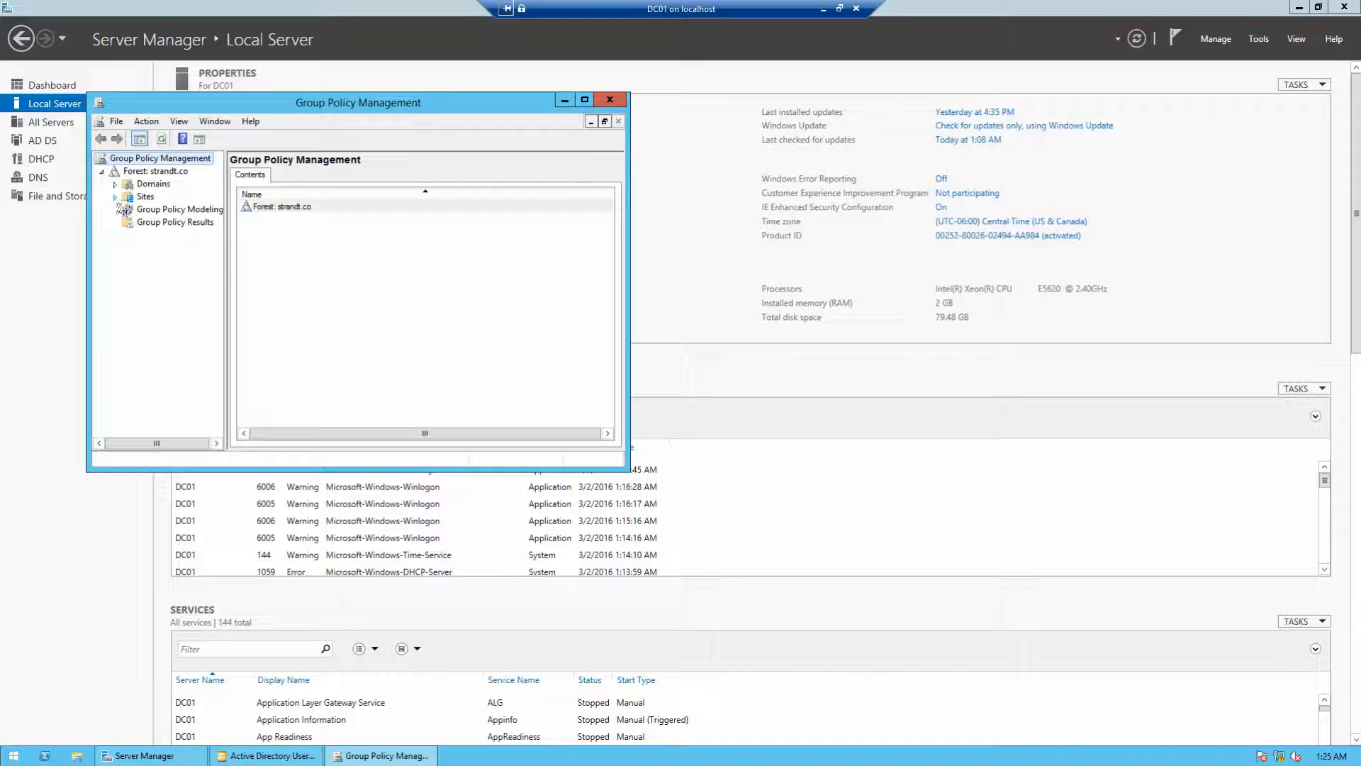
{"action": "left_click", "coordinate": [115, 184]}
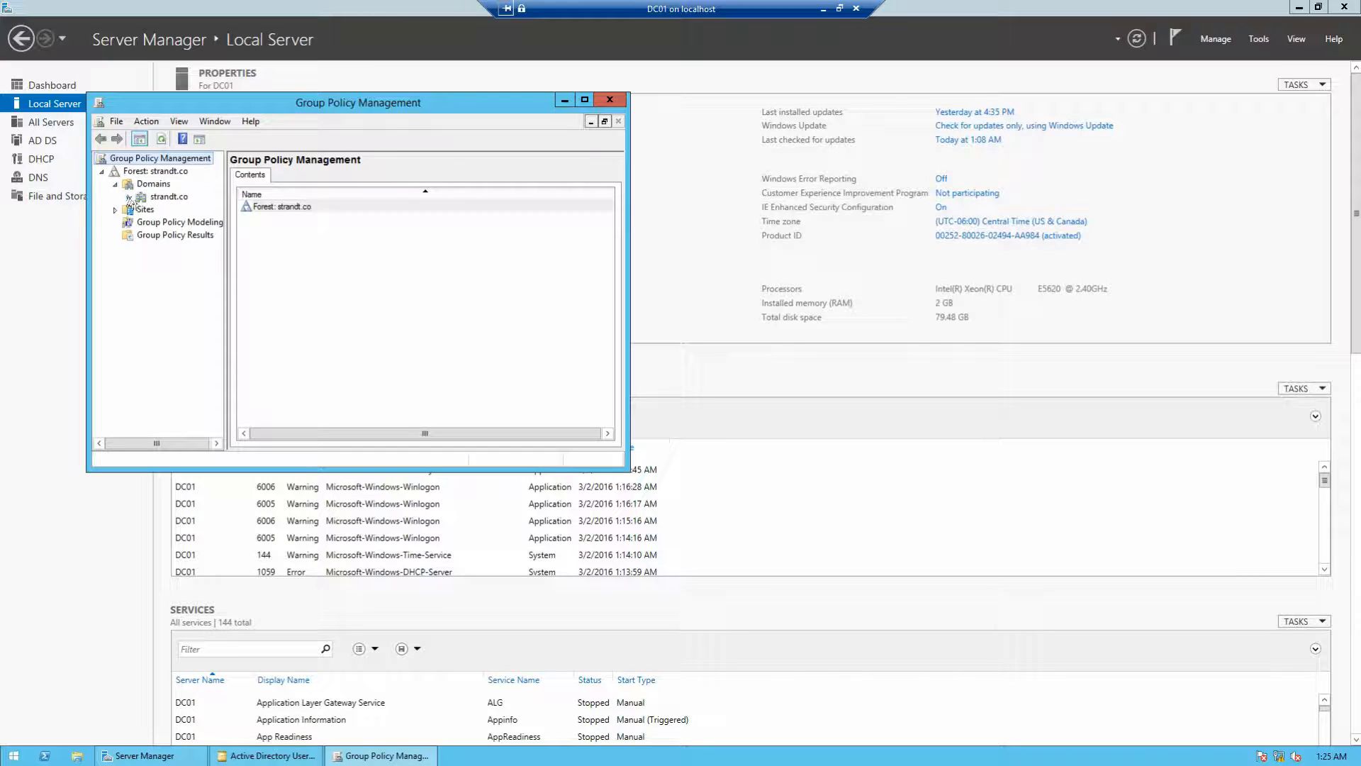
{"action": "left_click", "coordinate": [128, 197]}
{"action": "left_click", "coordinate": [584, 99]}
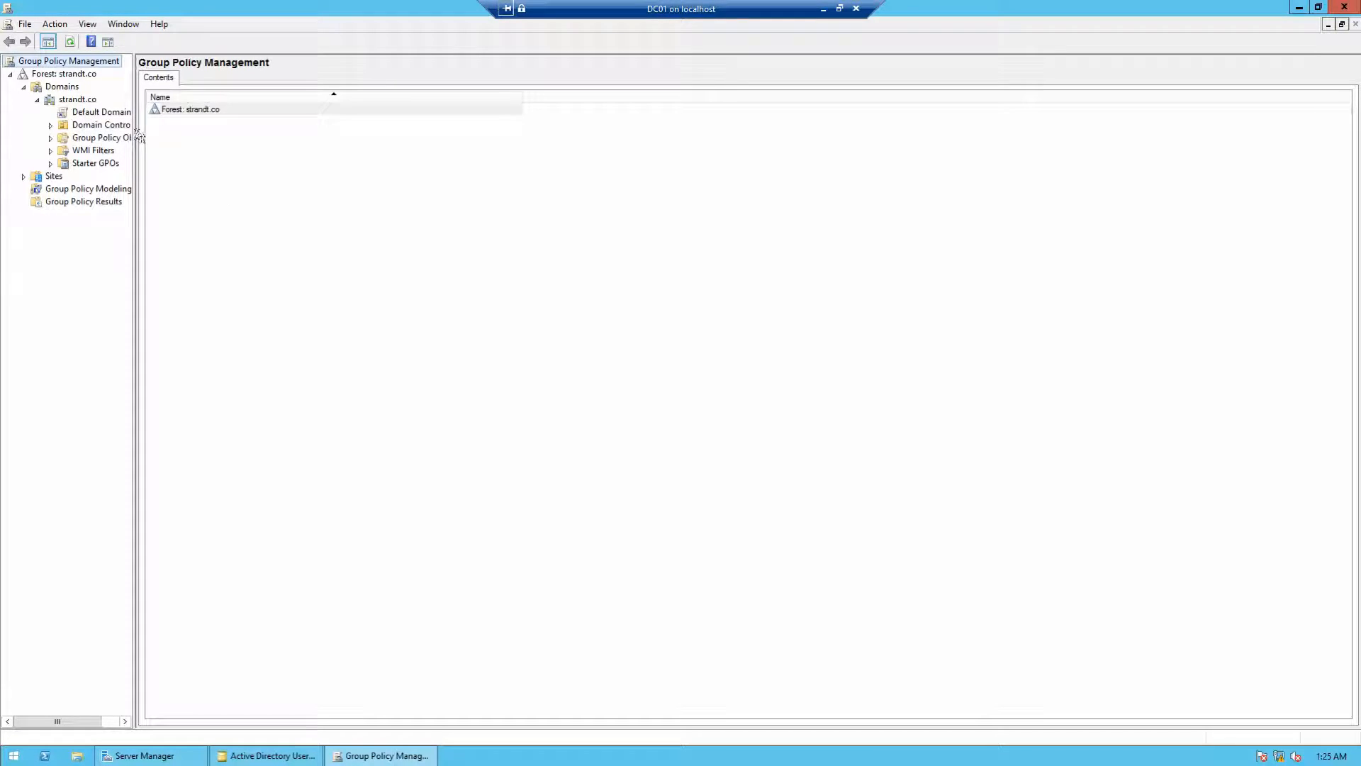
{"action": "left_click_drag", "start_coordinate": [137, 128], "coordinate": [182, 128]}
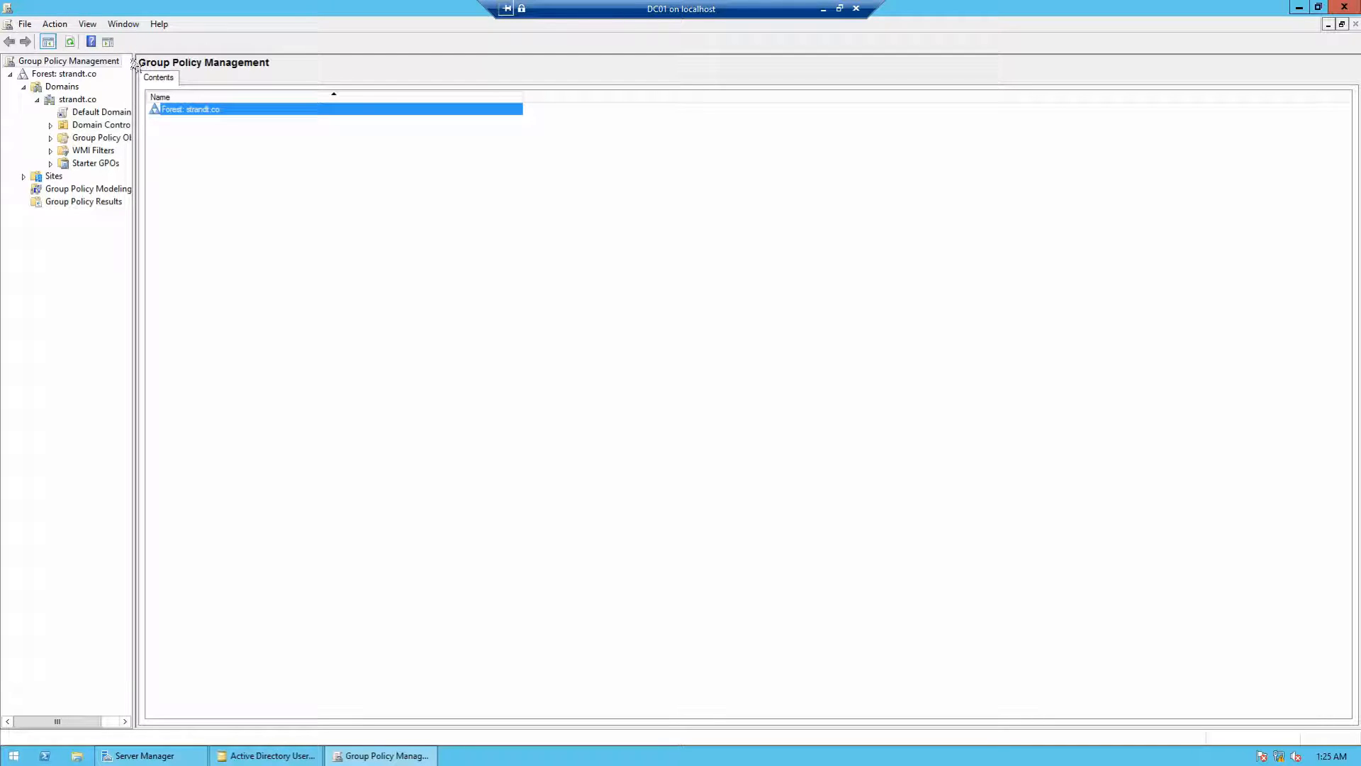
{"action": "left_click_drag", "start_coordinate": [131, 66], "coordinate": [186, 71]}
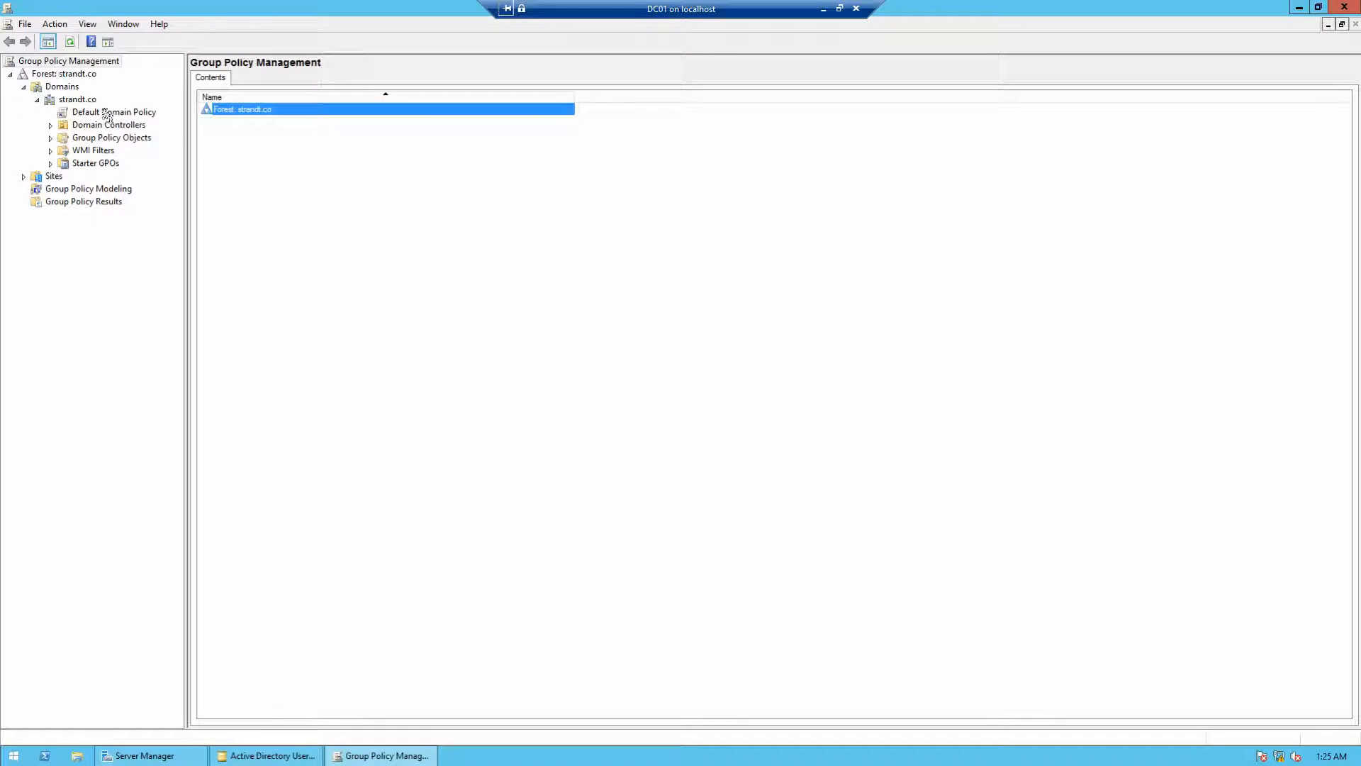
Step: Select Default Domain Policy, dismiss the link warning, and expand Domain Controllers
{"action": "left_click", "coordinate": [108, 114]}
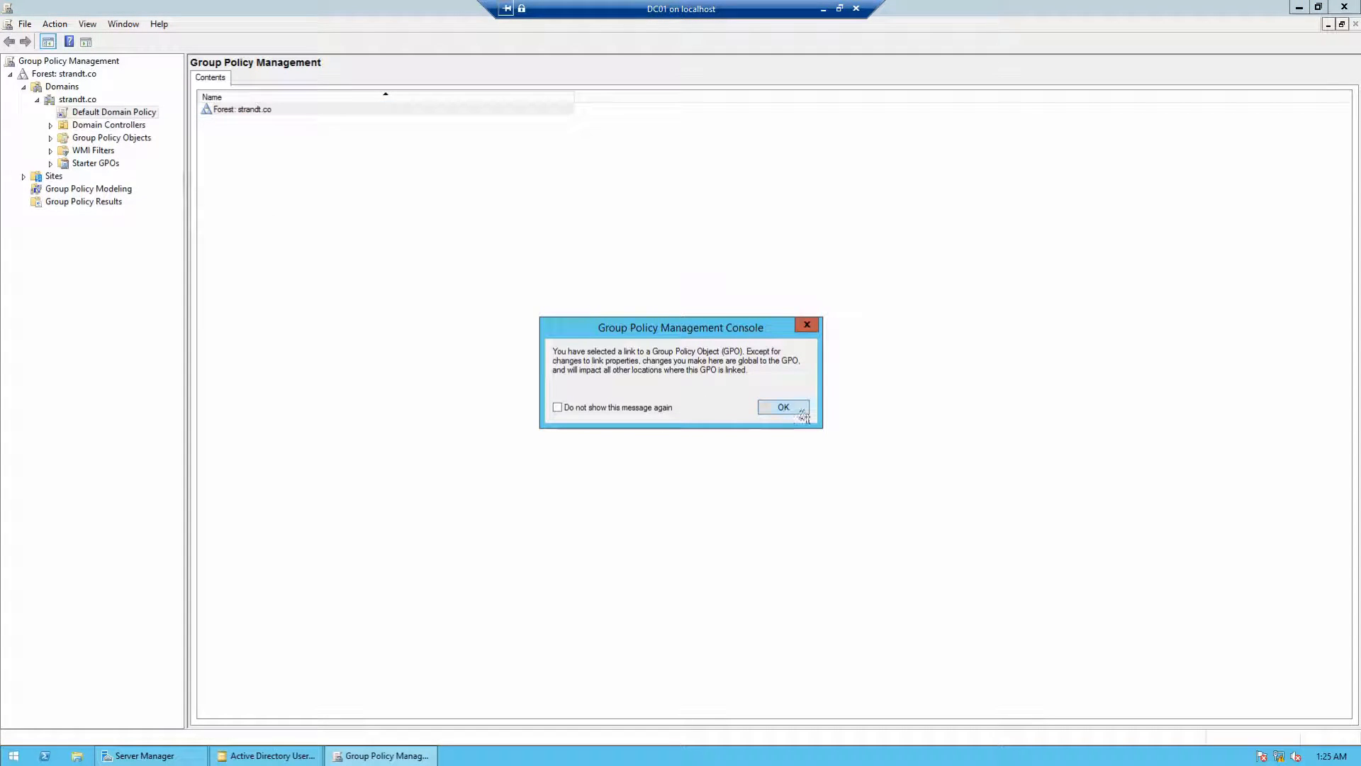
{"action": "left_click", "coordinate": [785, 408]}
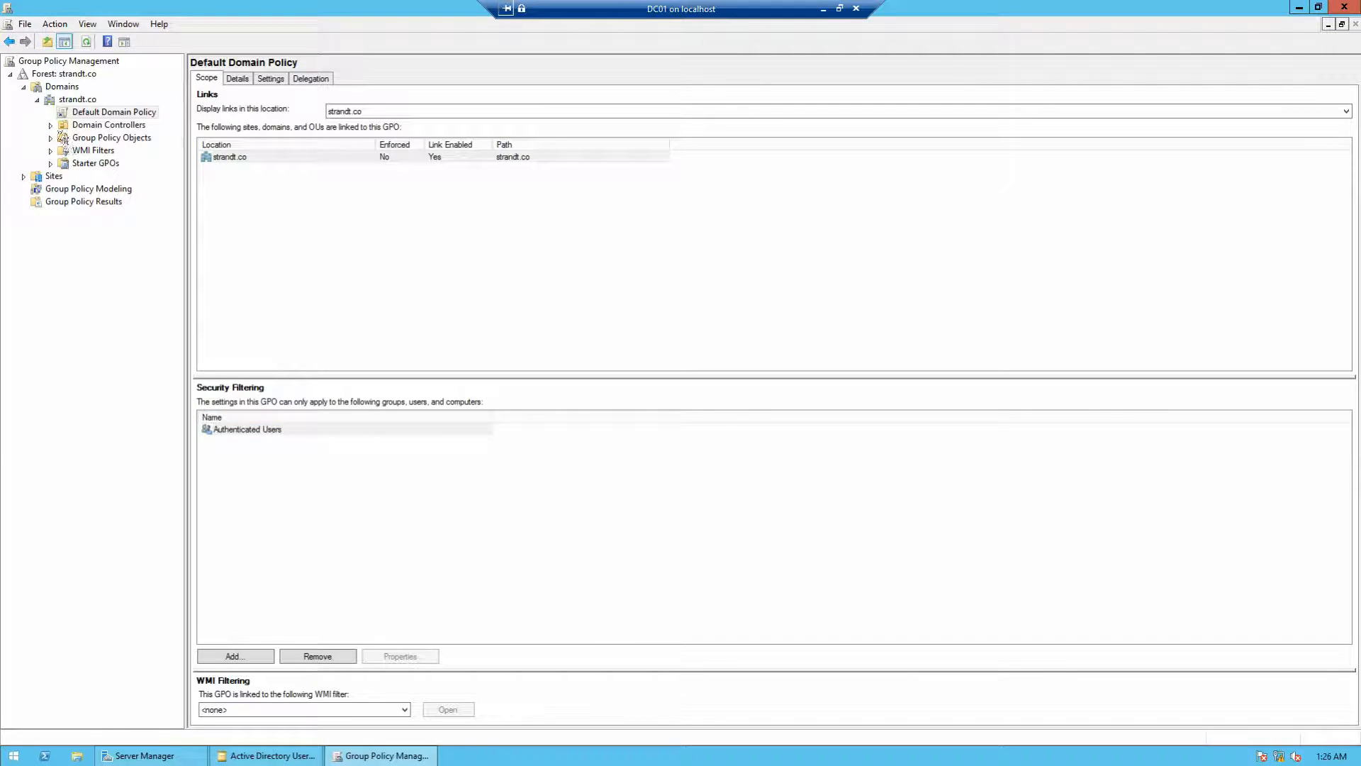
{"action": "left_click", "coordinate": [51, 125]}
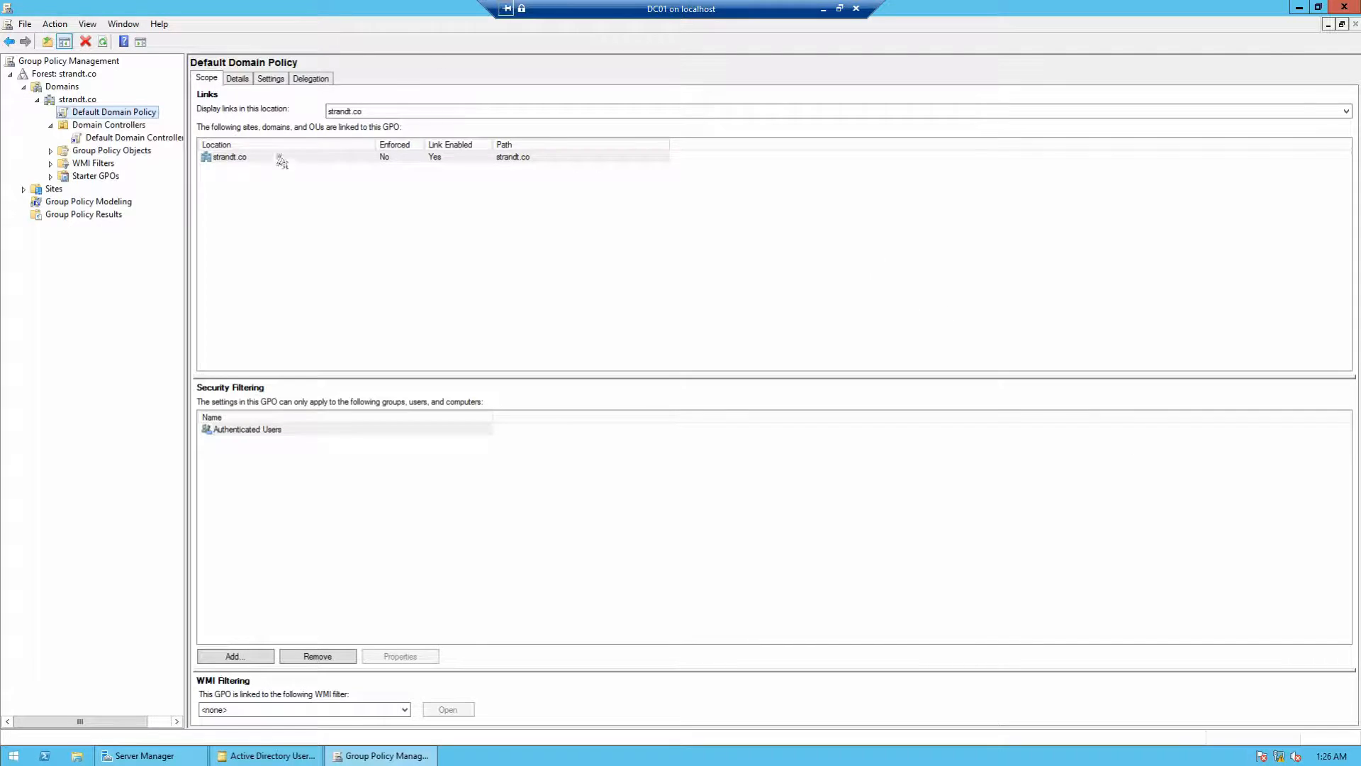
Step: Switch back to the DC02 virtual machine and bring up its sign-in screen
{"action": "left_click", "coordinate": [823, 8]}
{"action": "left_click", "coordinate": [463, 754]}
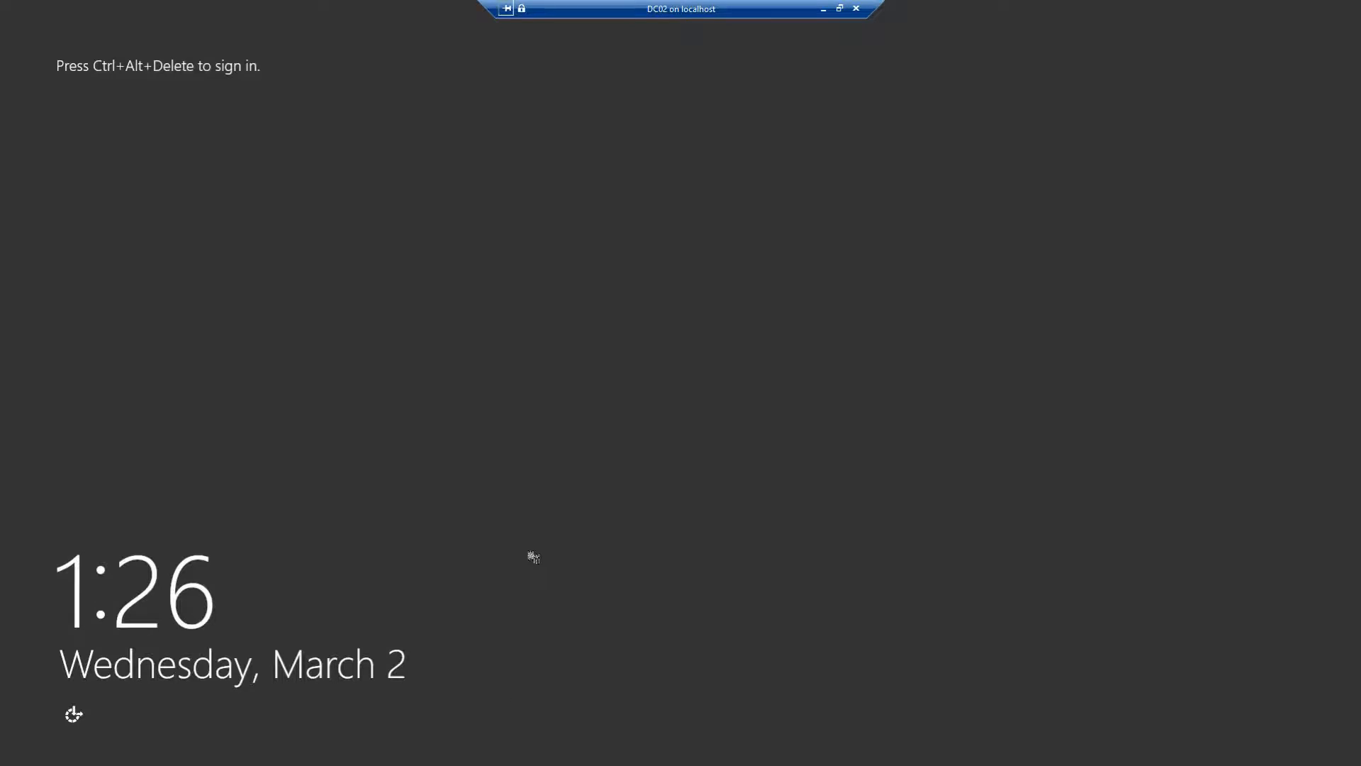
{"action": "double_click", "coordinate": [597, 13]}
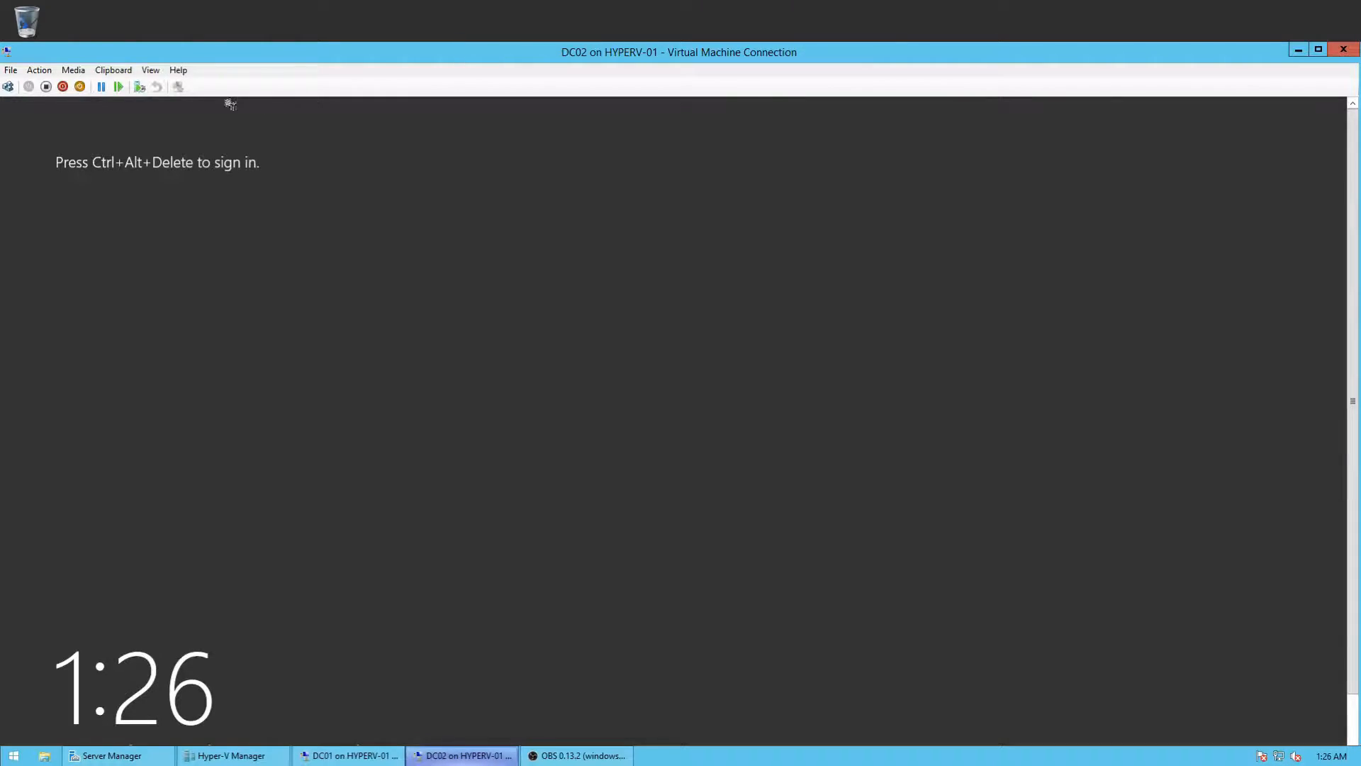
{"action": "left_click", "coordinate": [7, 85]}
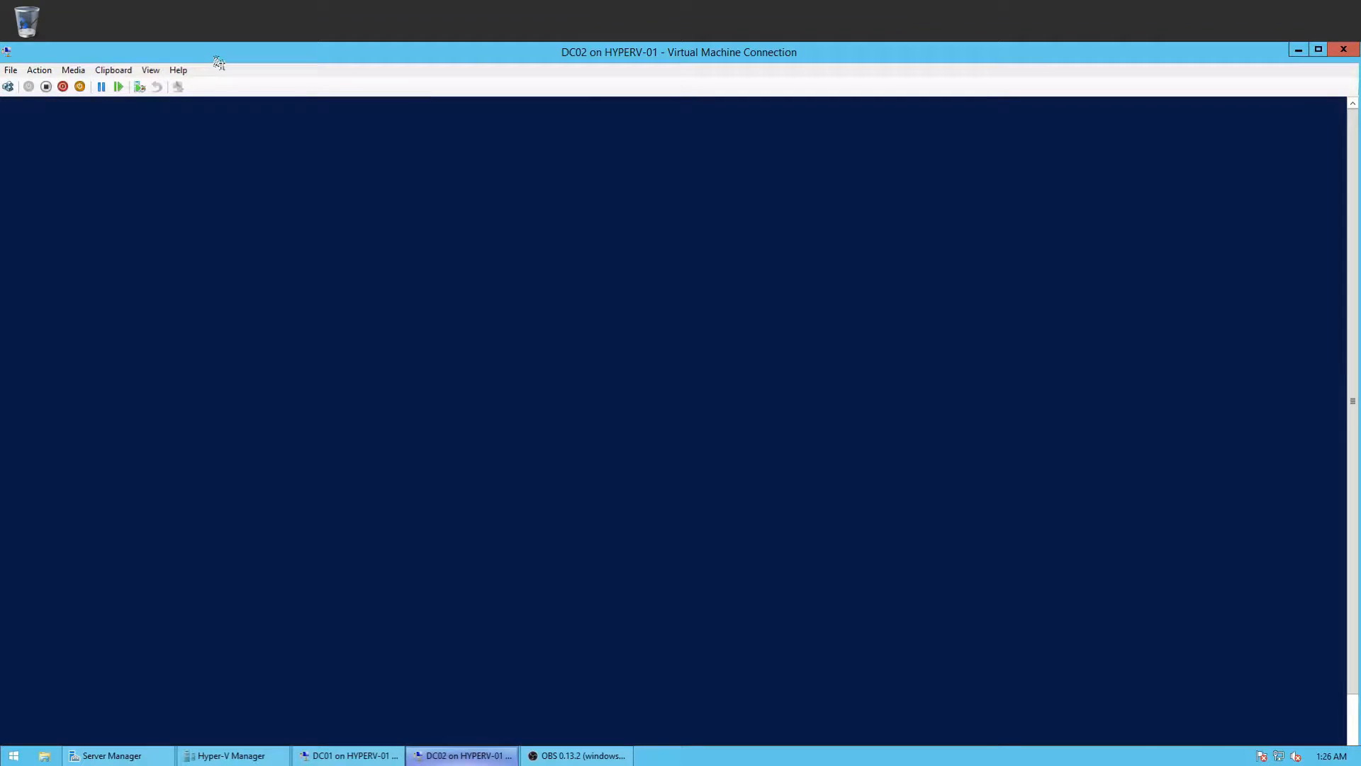
{"action": "double_click", "coordinate": [215, 58]}
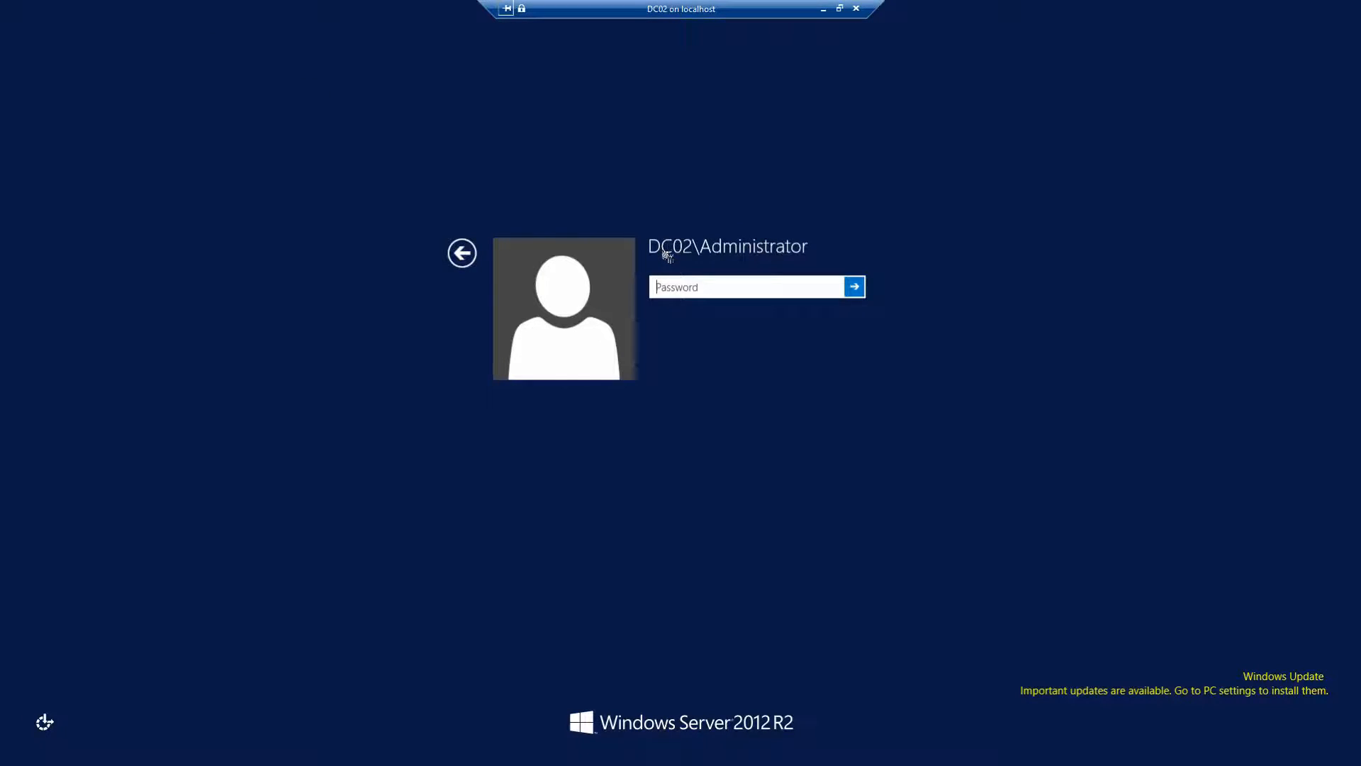
{"action": "type", "text": "••••••"}
{"action": "key", "text": "BackSpace"}
{"action": "key", "text": "BackSpace"}
{"action": "key", "text": "BackSpace"}
{"action": "key", "text": "BackSpace"}
{"action": "key", "text": "BackSpace"}
{"action": "key", "text": "BackSpace"}
Step: Sign in as Other user with STRANDT\Administrator and the domain password
{"action": "left_click", "coordinate": [462, 253]}
{"action": "left_click", "coordinate": [731, 360]}
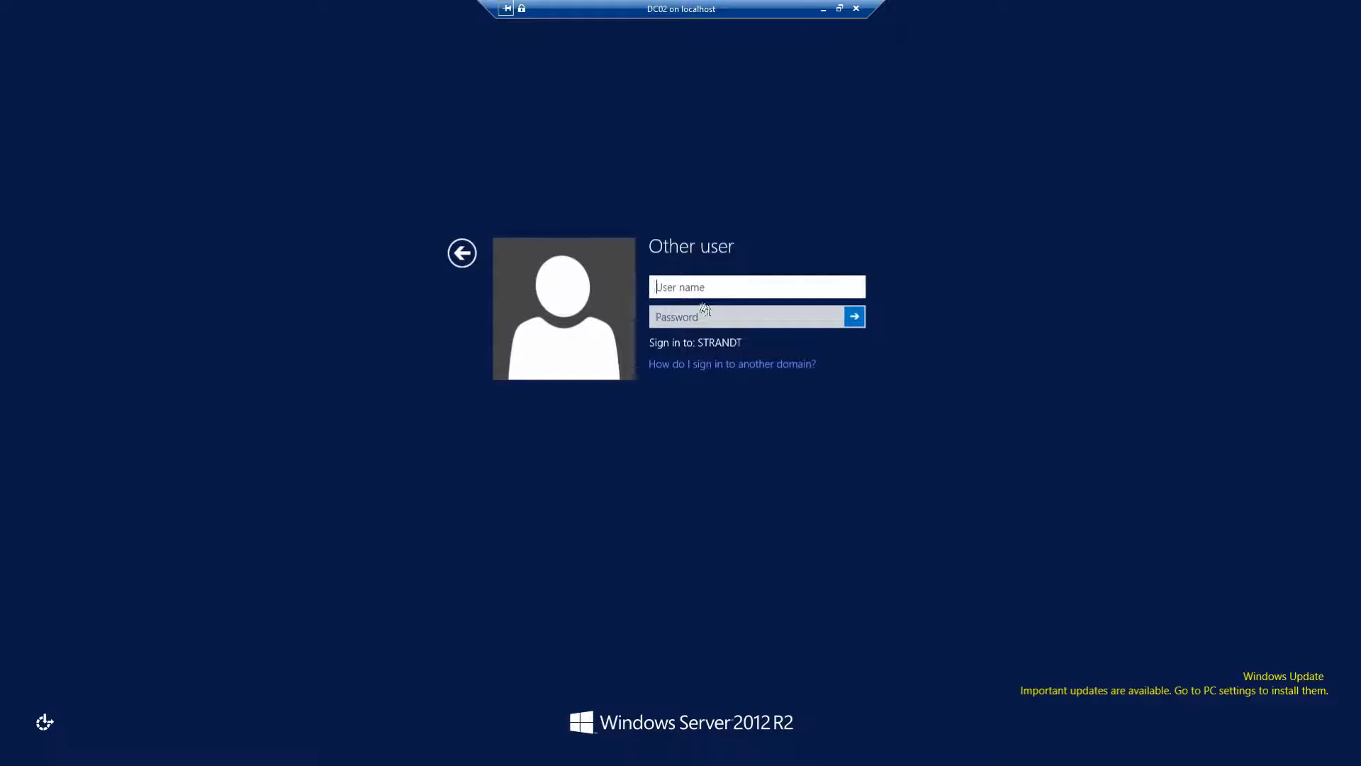
{"action": "type", "text": "Adm"}
{"action": "type", "text": "inistrator"}
{"action": "type", "text": "STRANDT\\"}
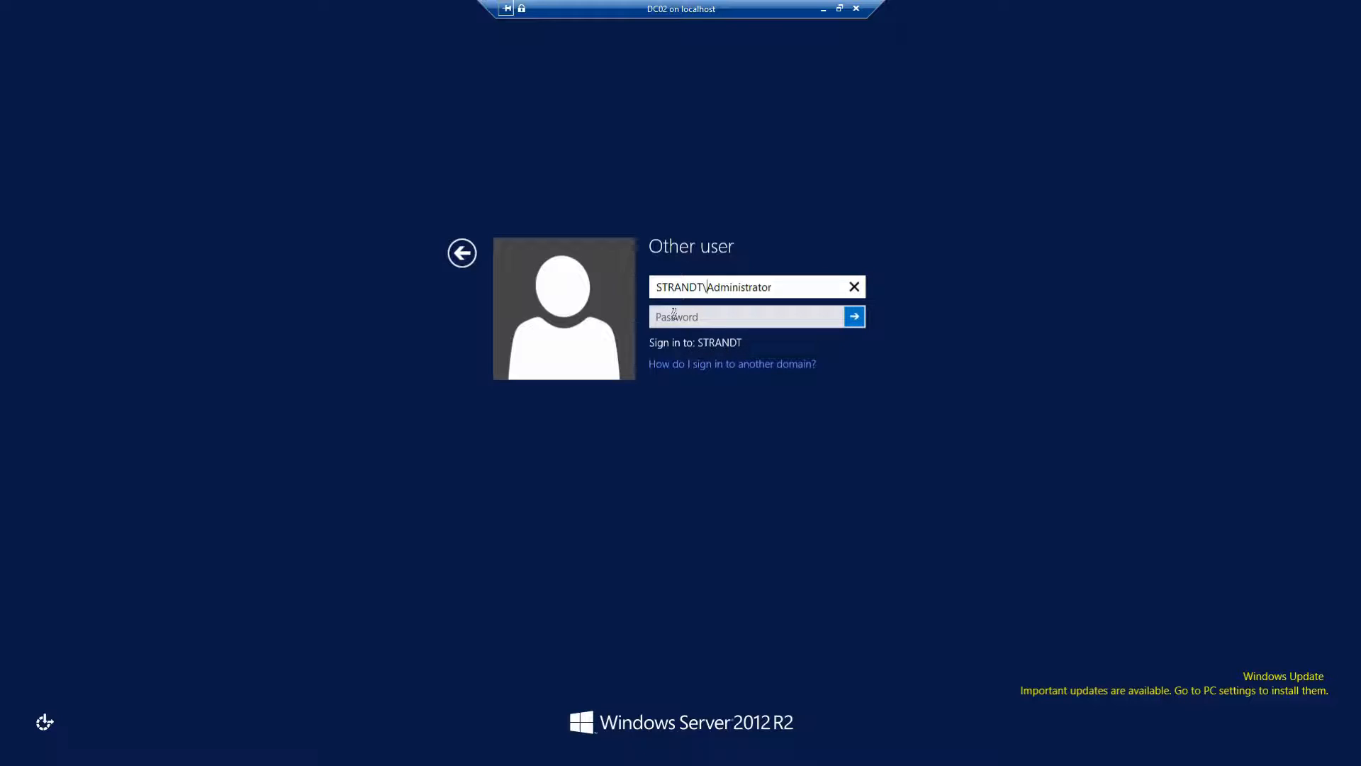
{"action": "key", "text": "Tab"}
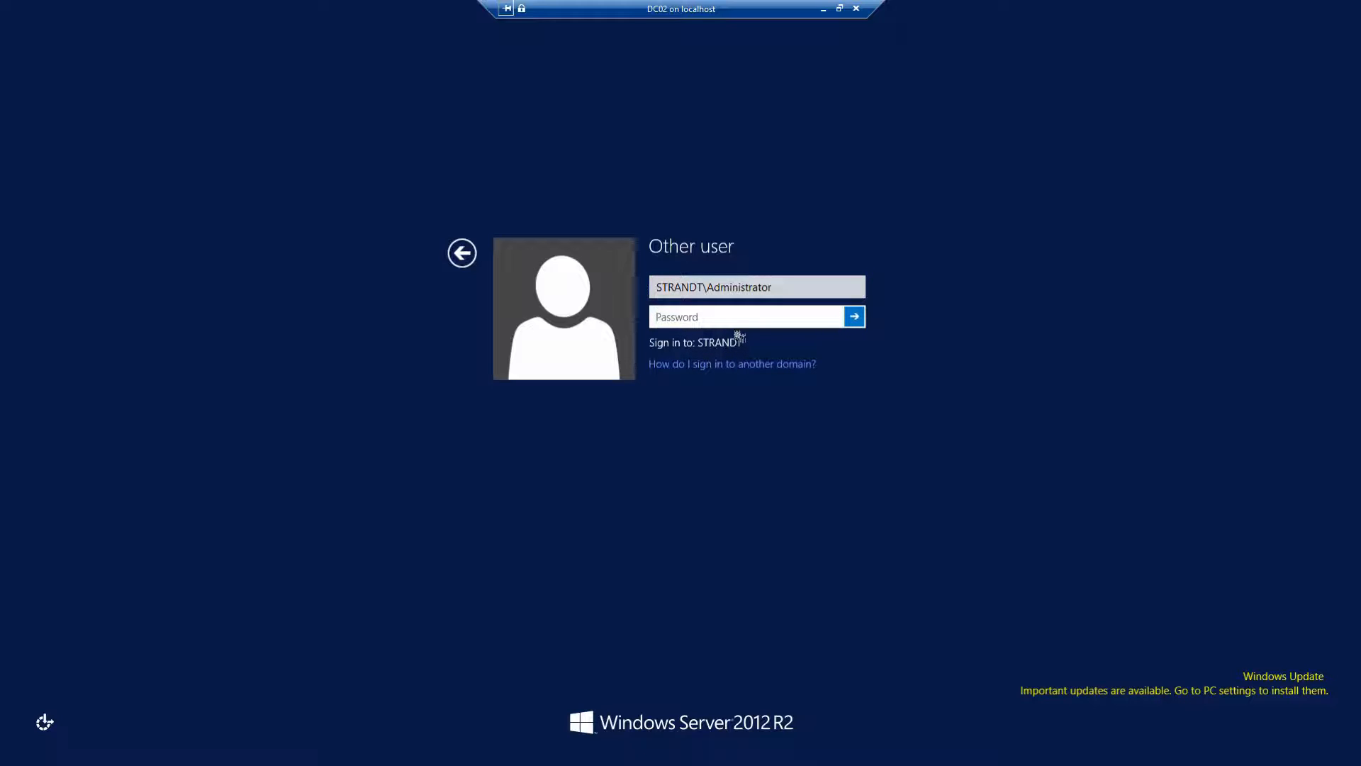
{"action": "type", "text": "••••••••••••"}
{"action": "key", "text": "Return"}
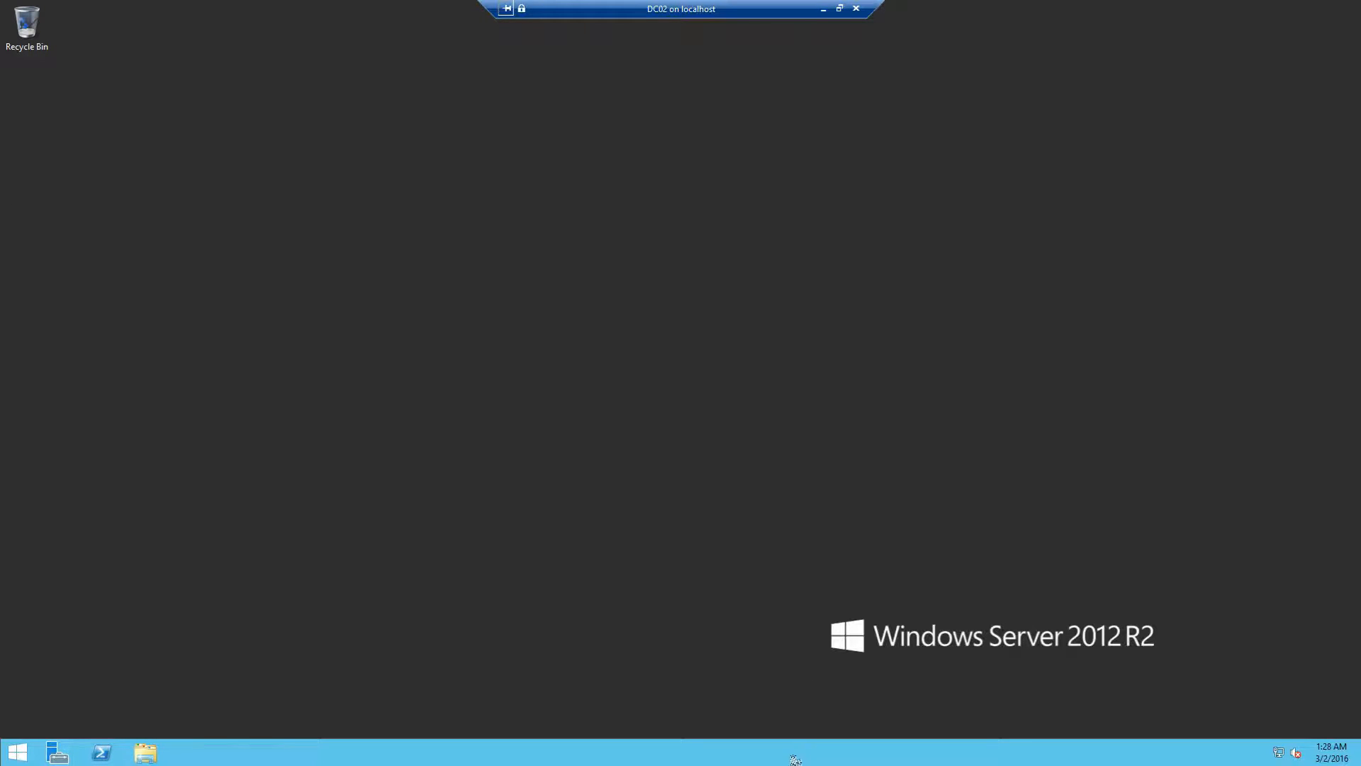
Step: Unpin PowerShell and Server Manager from the taskbar
{"action": "right_click", "coordinate": [119, 742]}
{"action": "left_click", "coordinate": [107, 714]}
{"action": "right_click", "coordinate": [63, 757]}
{"action": "left_click", "coordinate": [78, 716]}
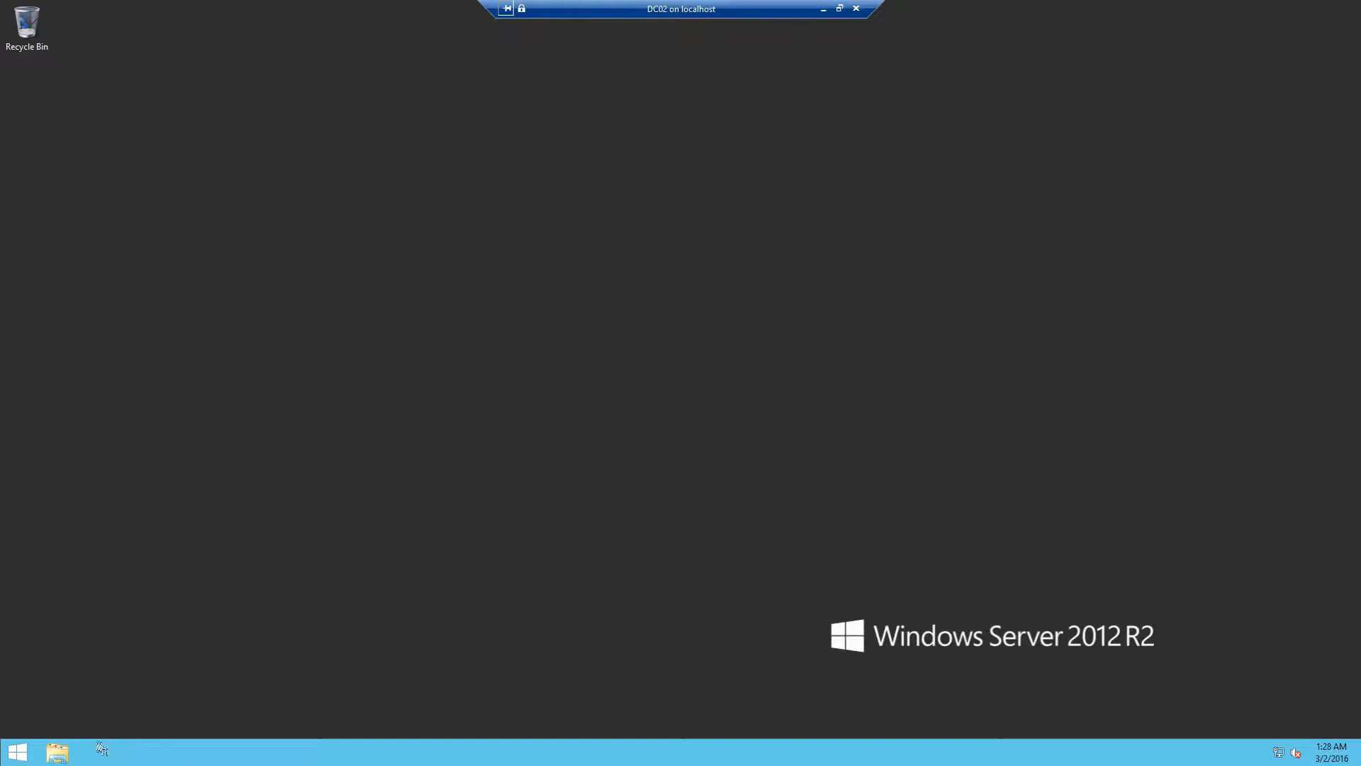
Step: In Taskbar Properties, set buttons to Never combine and use small taskbar buttons
{"action": "right_click", "coordinate": [253, 760]}
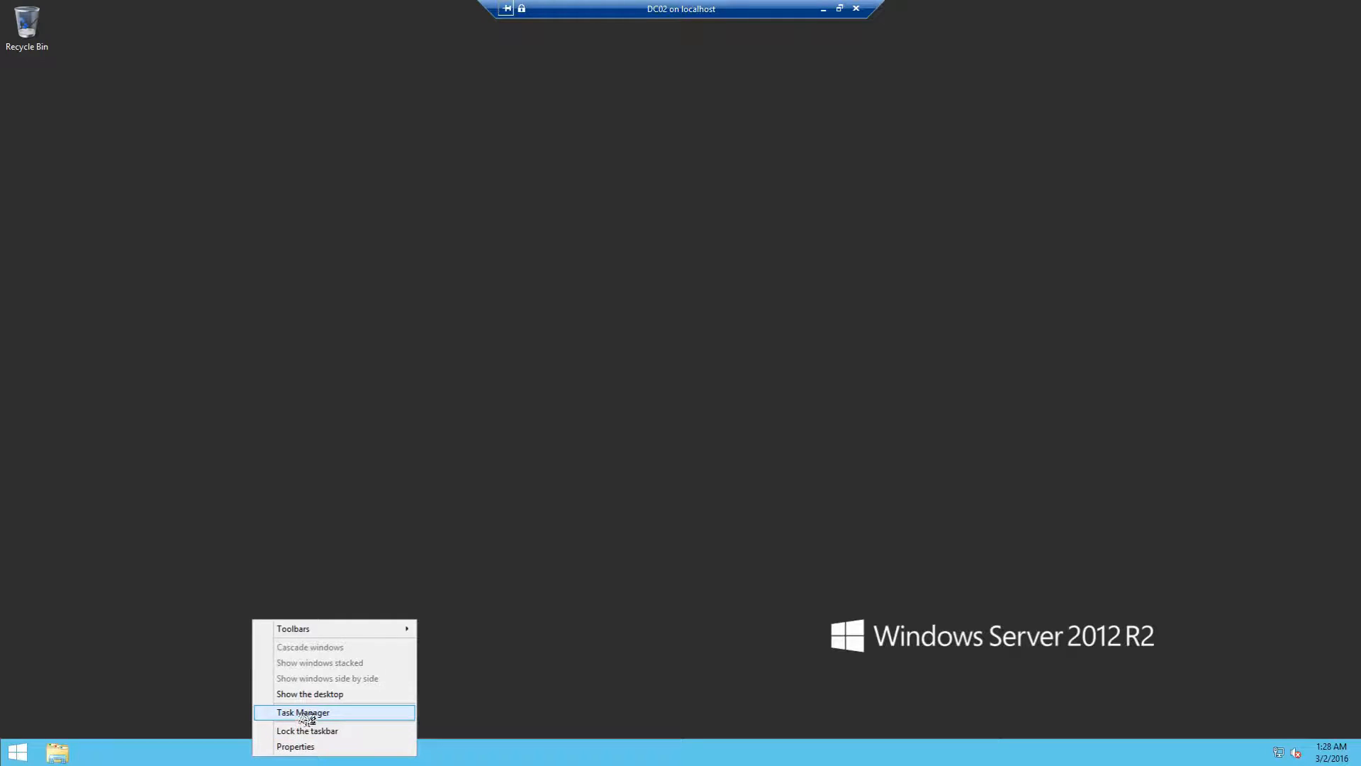
{"action": "left_click", "coordinate": [318, 746]}
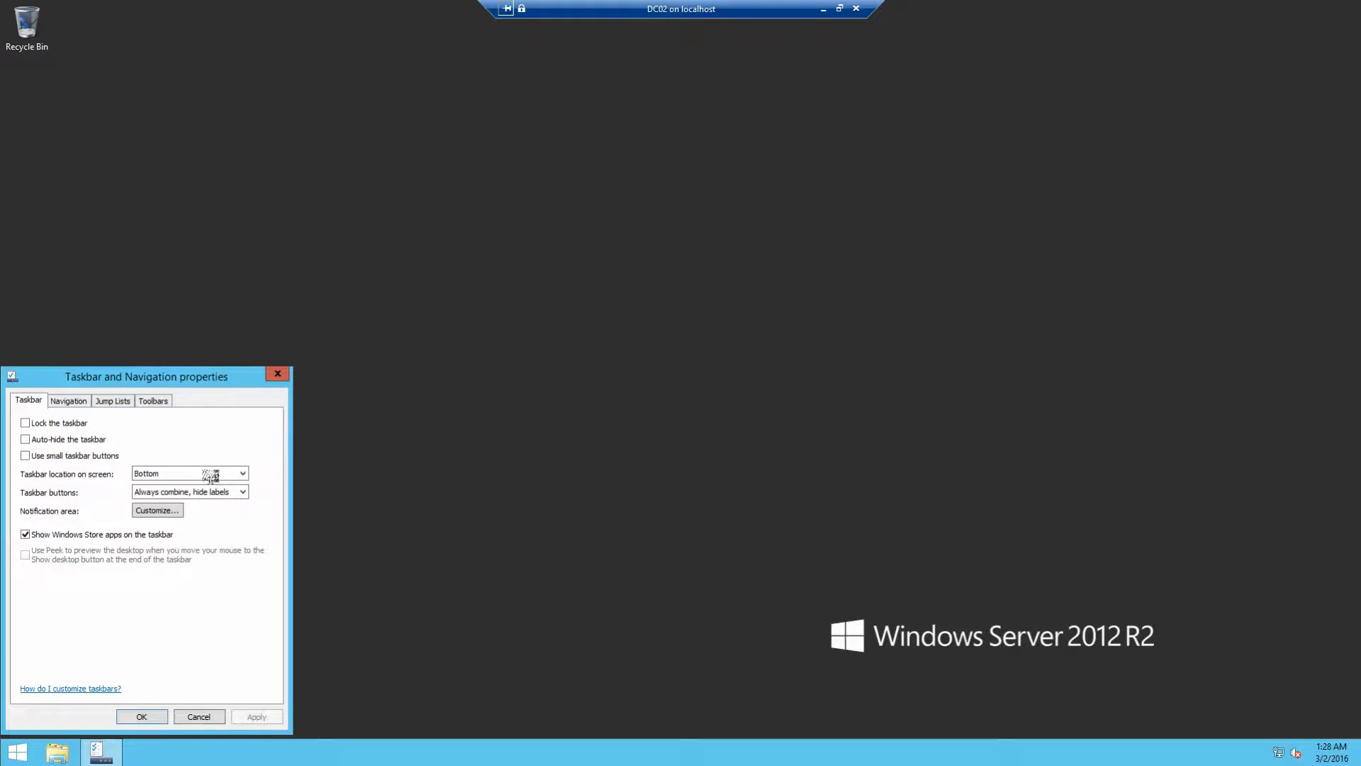
{"action": "left_click", "coordinate": [177, 491]}
{"action": "left_click", "coordinate": [157, 516]}
{"action": "left_click", "coordinate": [155, 497]}
{"action": "left_click", "coordinate": [155, 523]}
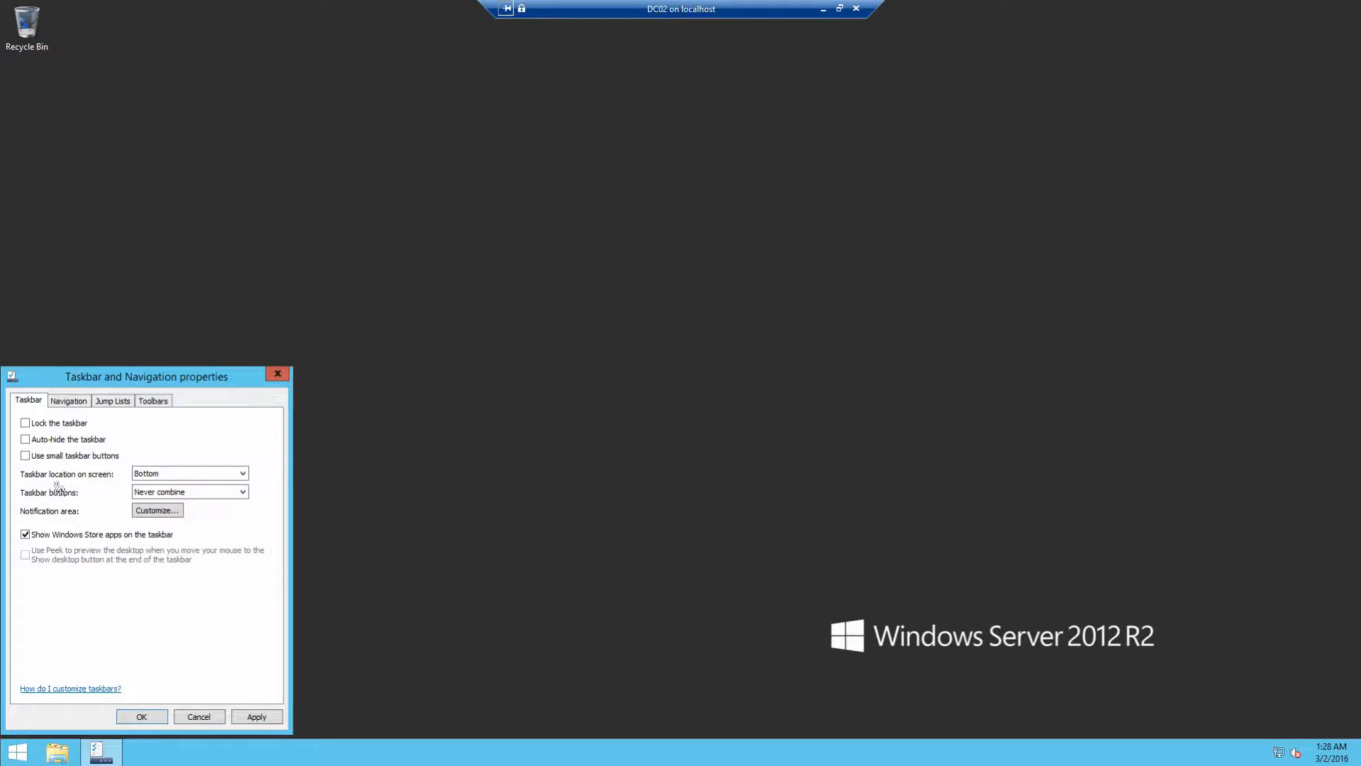
{"action": "left_click", "coordinate": [25, 456]}
{"action": "left_click", "coordinate": [256, 717]}
{"action": "left_click", "coordinate": [189, 722]}
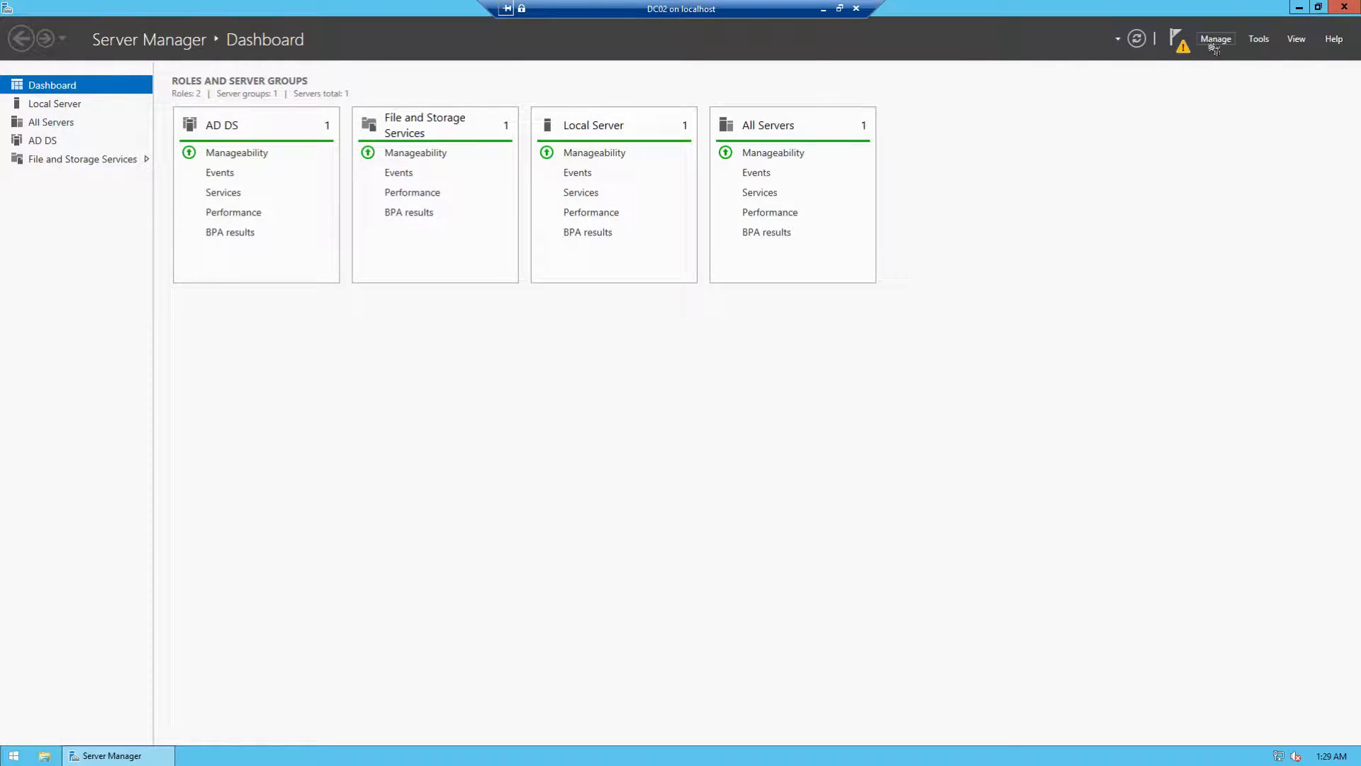
Step: Pick 'Promote this server to a domain controller' from Server Manager's notifications flag
{"action": "left_click", "coordinate": [1176, 34]}
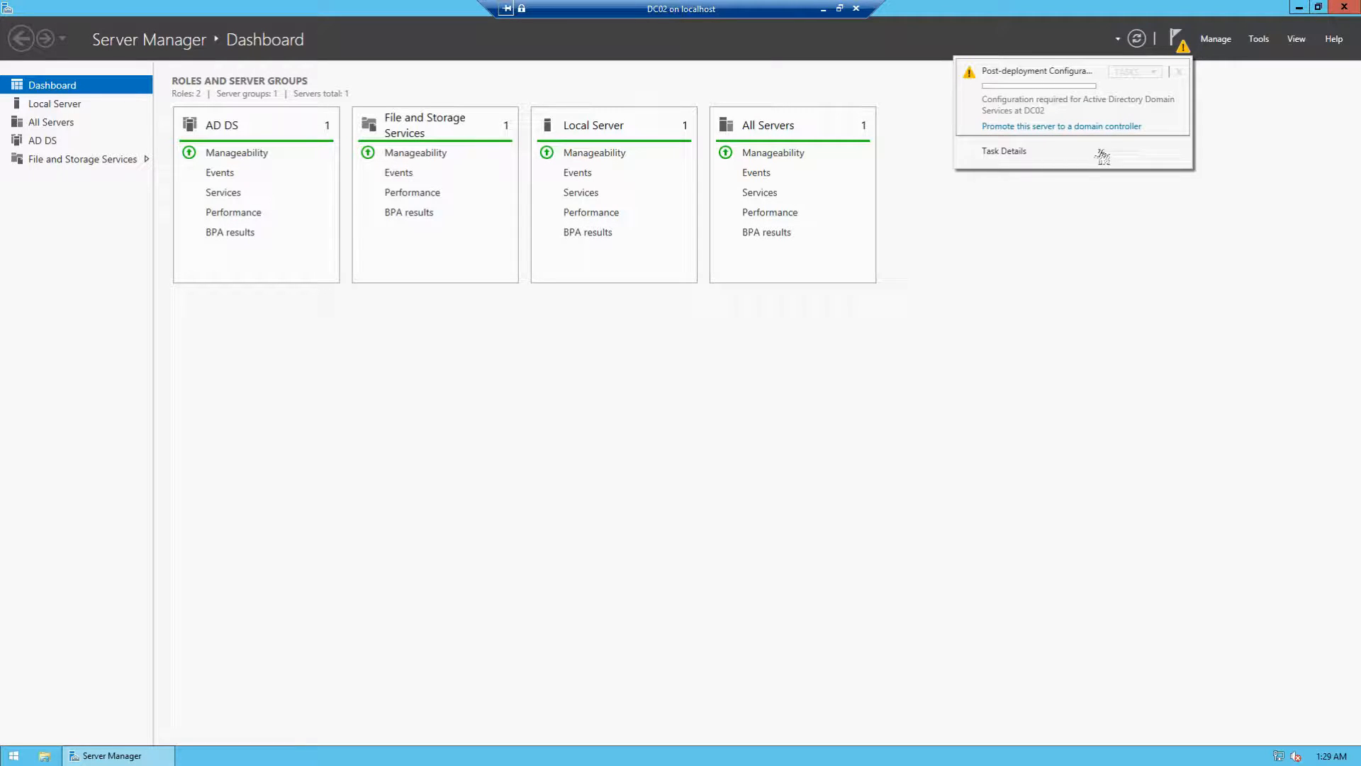
{"action": "left_click", "coordinate": [1039, 127]}
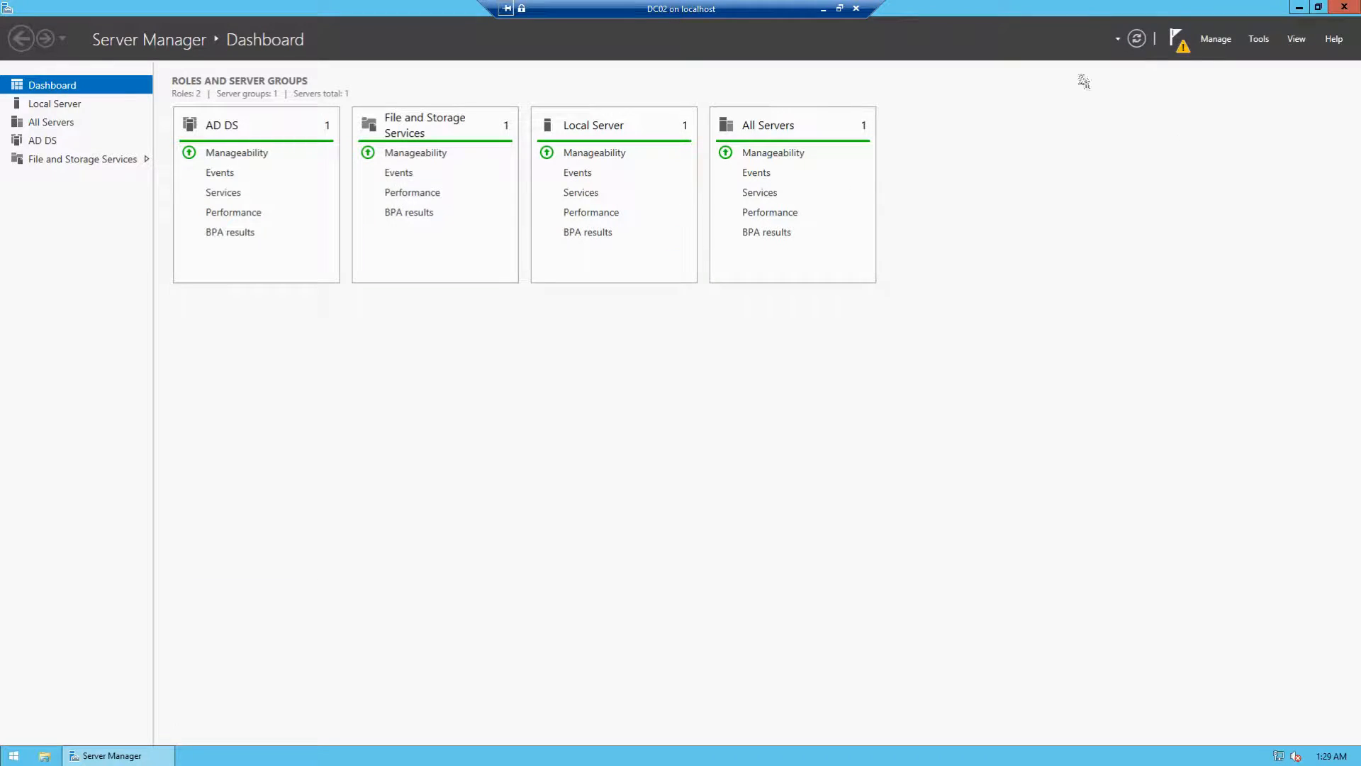
{"action": "left_click", "coordinate": [1177, 40]}
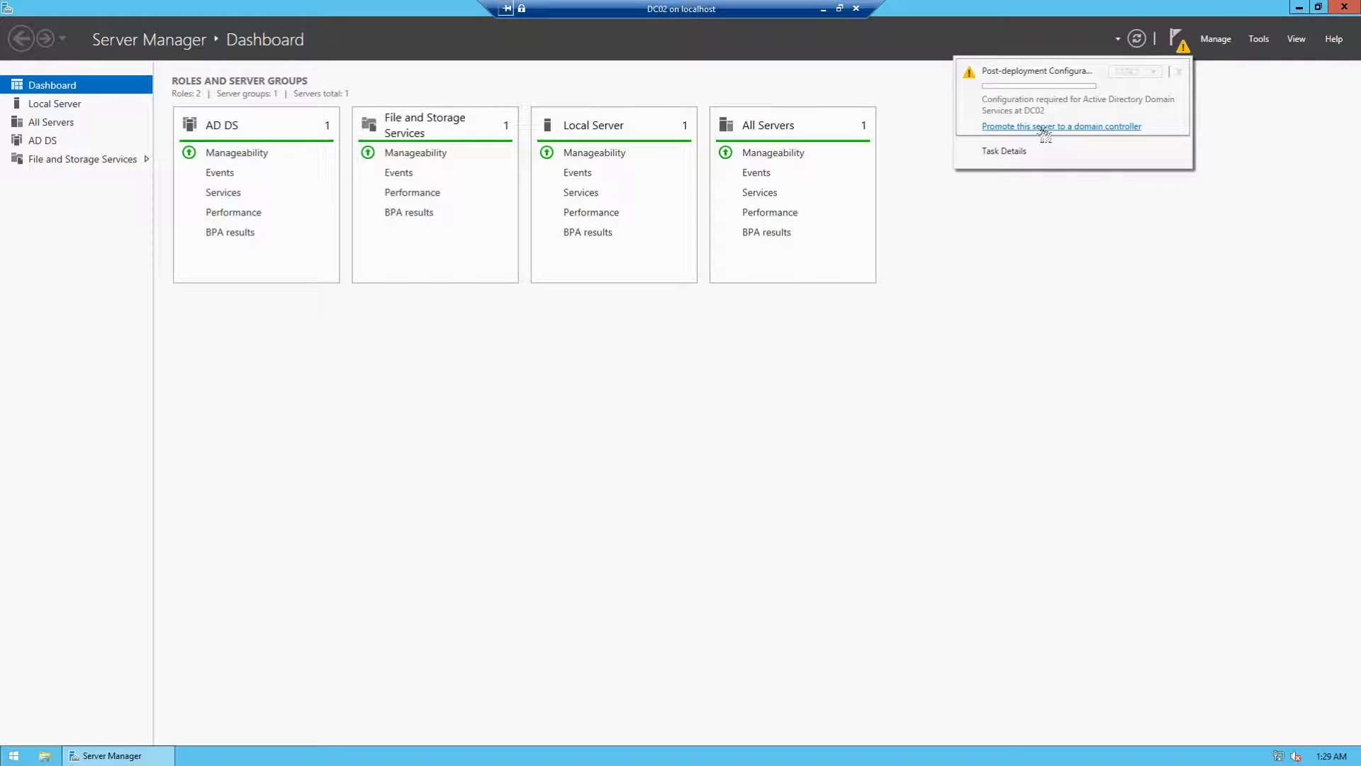
{"action": "left_click", "coordinate": [995, 128]}
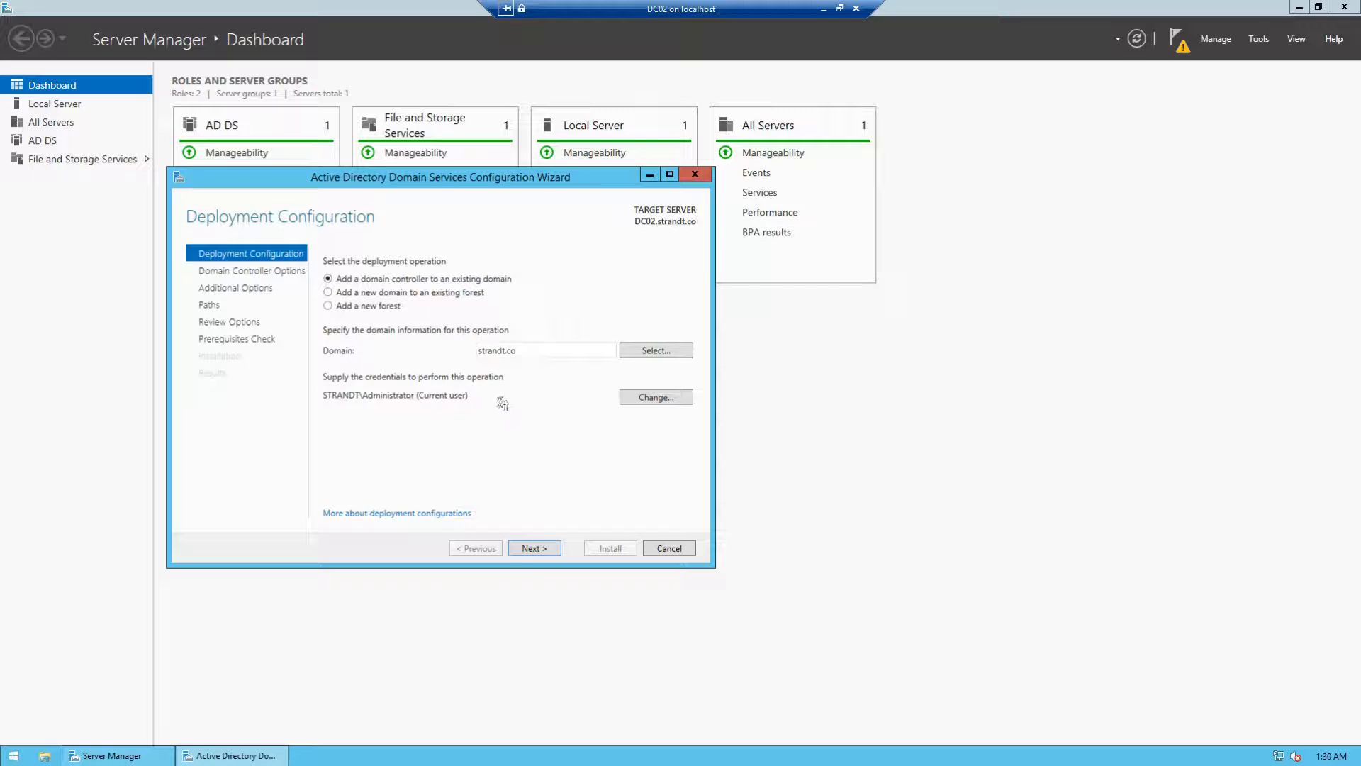
Step: Keep the existing-domain deployment, then enter and confirm the DSRM password on Domain Controller Options
{"action": "left_click", "coordinate": [533, 548]}
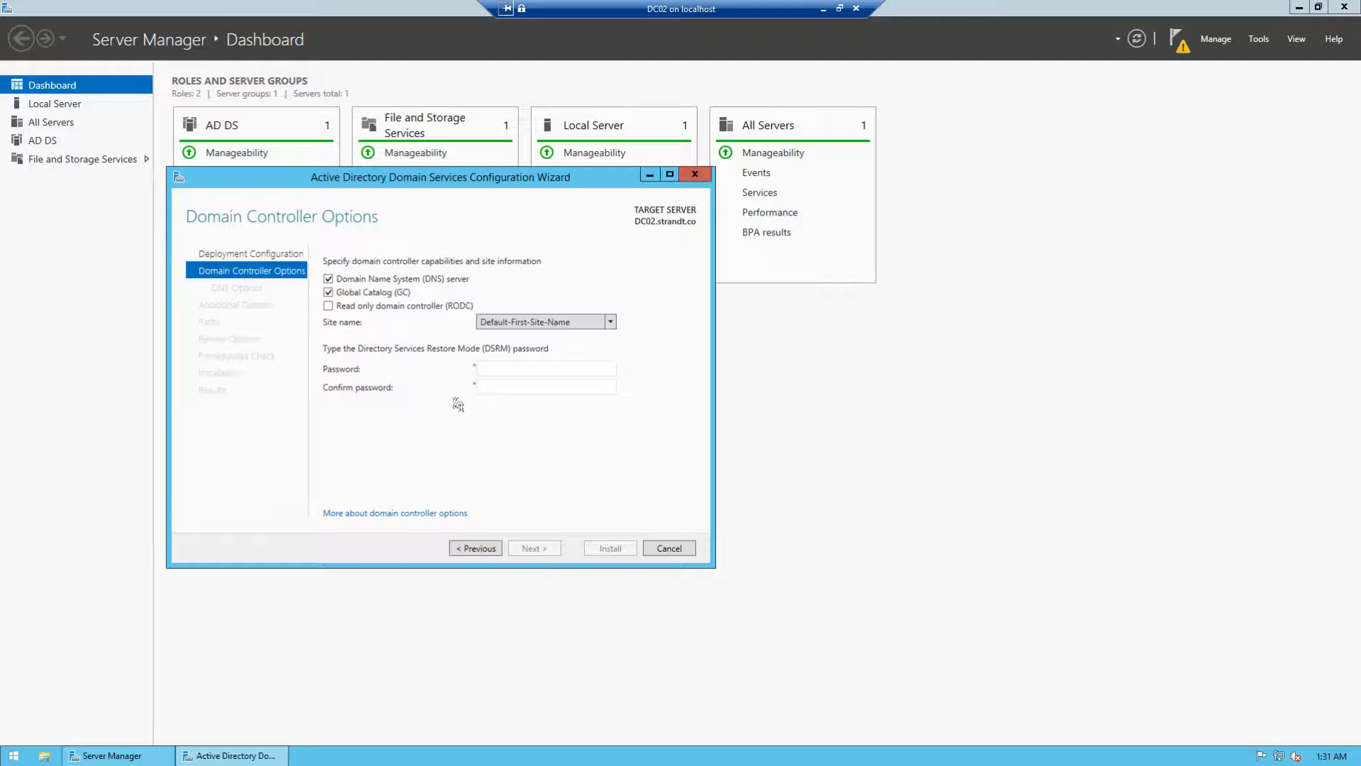
{"action": "left_click", "coordinate": [506, 370]}
{"action": "type", "text": "P@ssw0rd1234"}
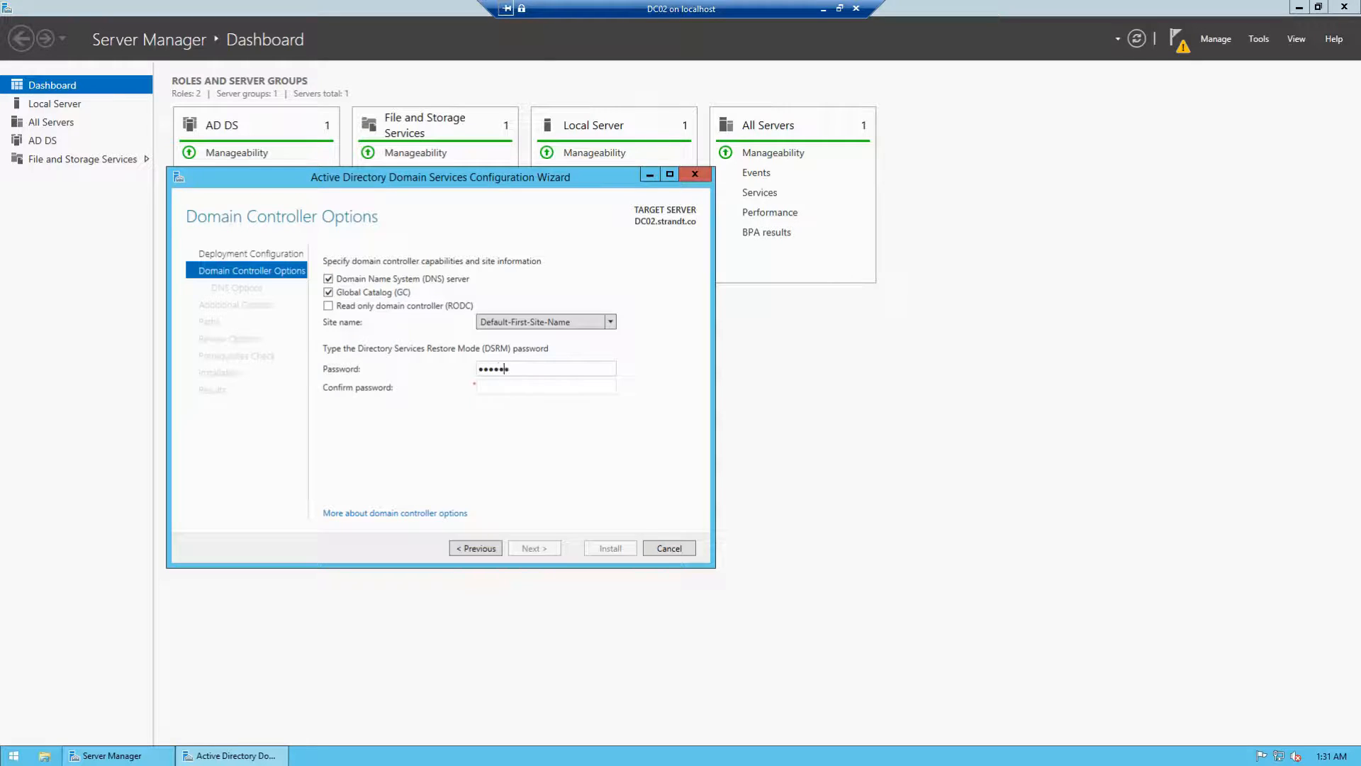
{"action": "type", "text": "5678"}
{"action": "key", "text": "Tab"}
{"action": "type", "text": "P@ssw0rd12345678"}
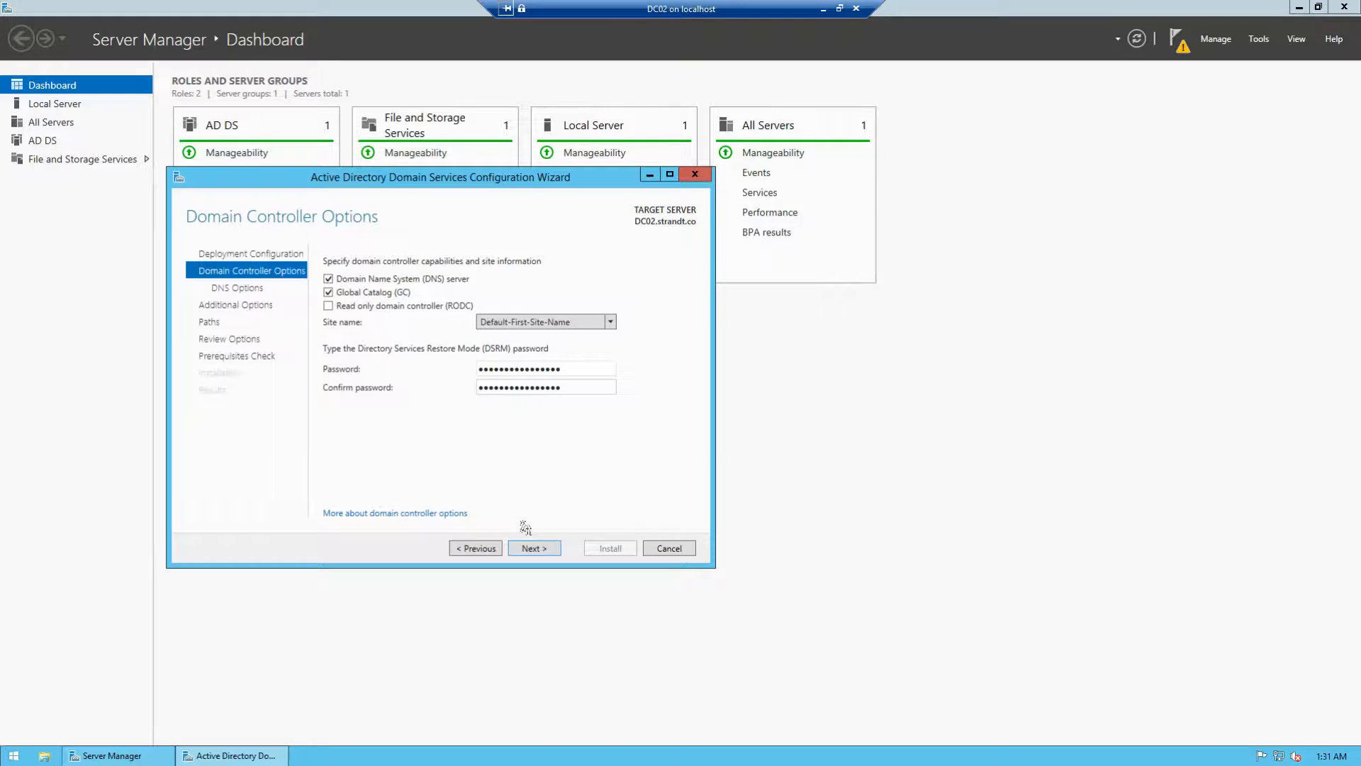
{"action": "left_click", "coordinate": [525, 550]}
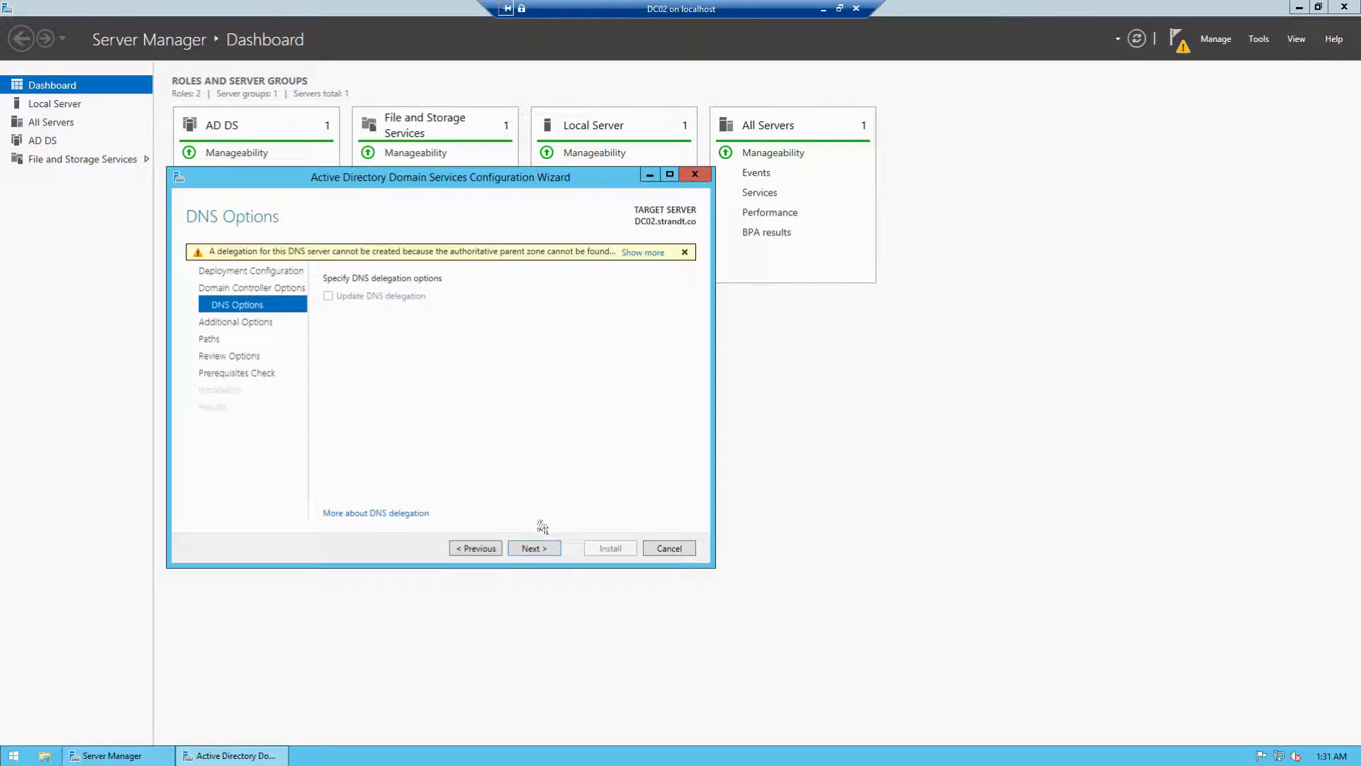
Step: Skip past DNS Options and leave Replicate from set to Any domain controller
{"action": "left_click", "coordinate": [539, 550]}
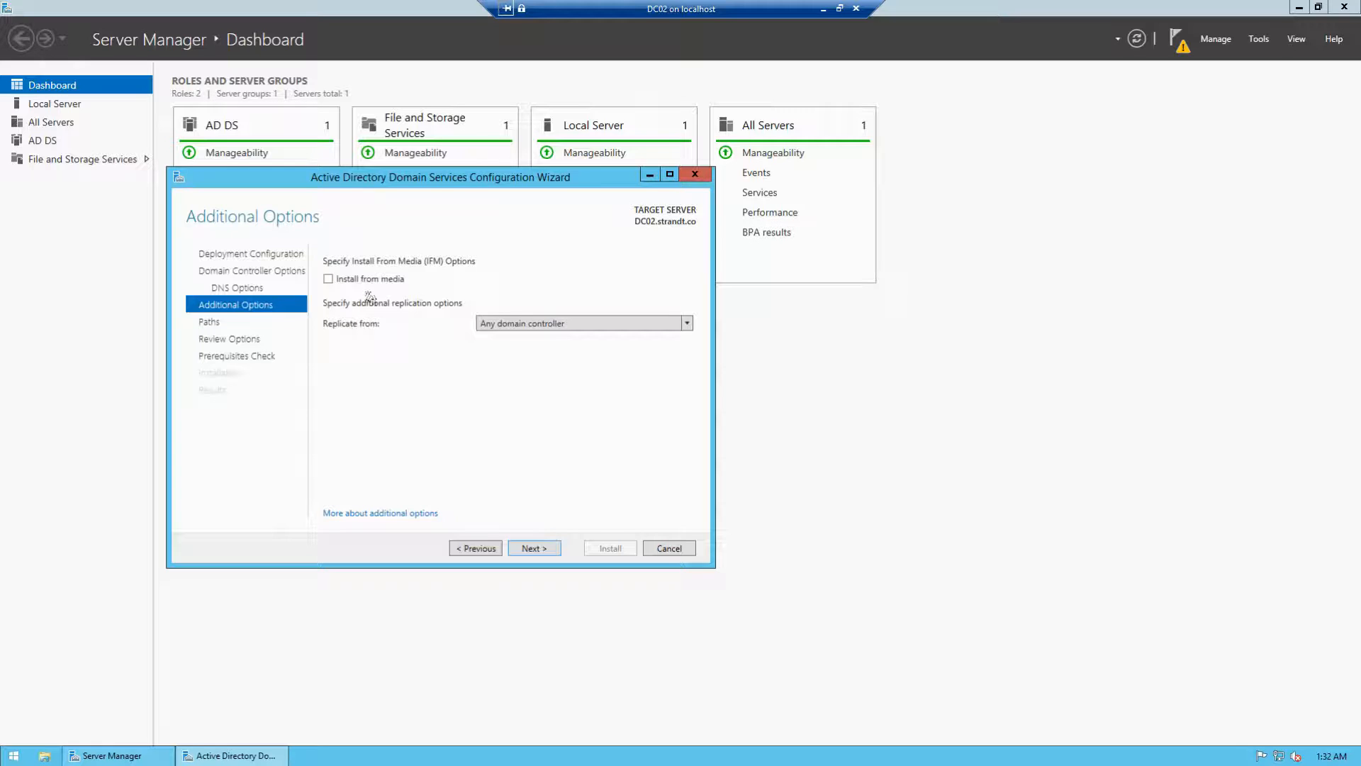
{"action": "left_click", "coordinate": [507, 324]}
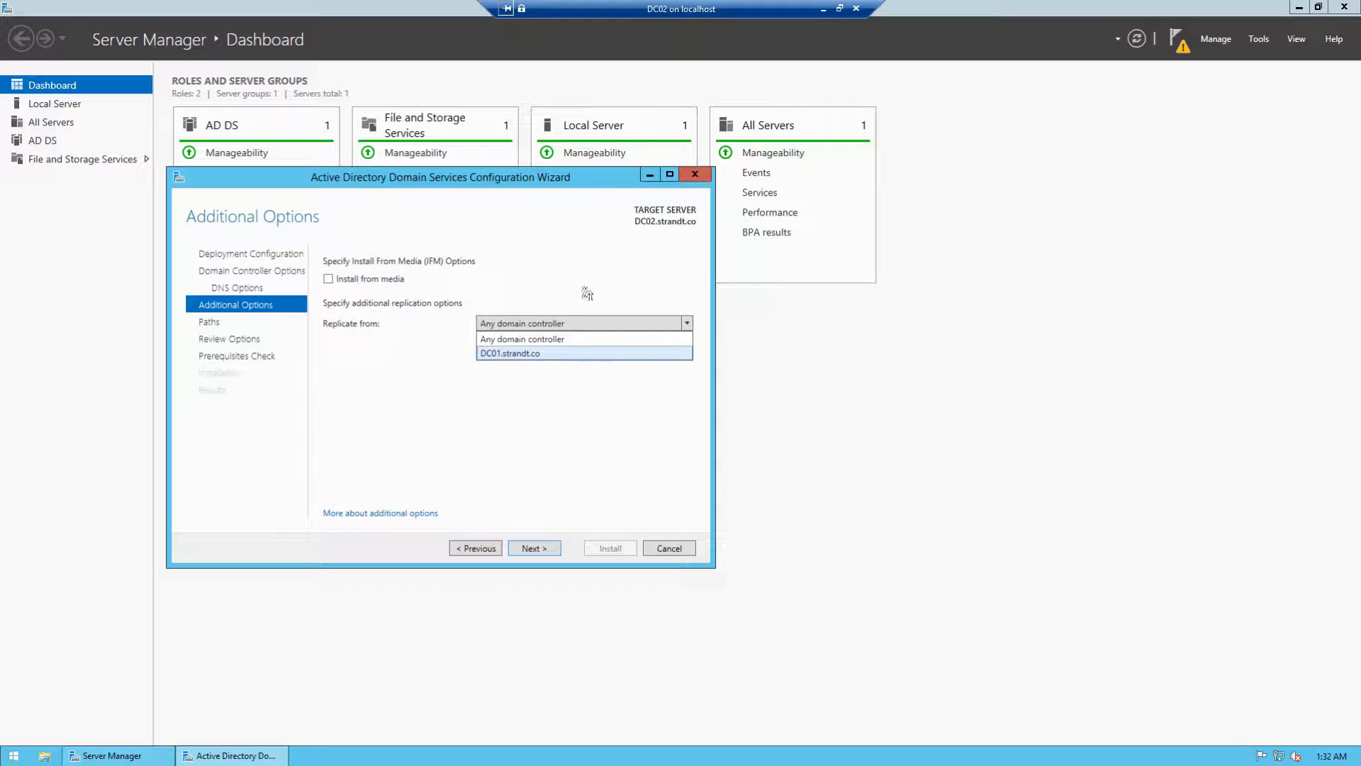
{"action": "left_click", "coordinate": [493, 339]}
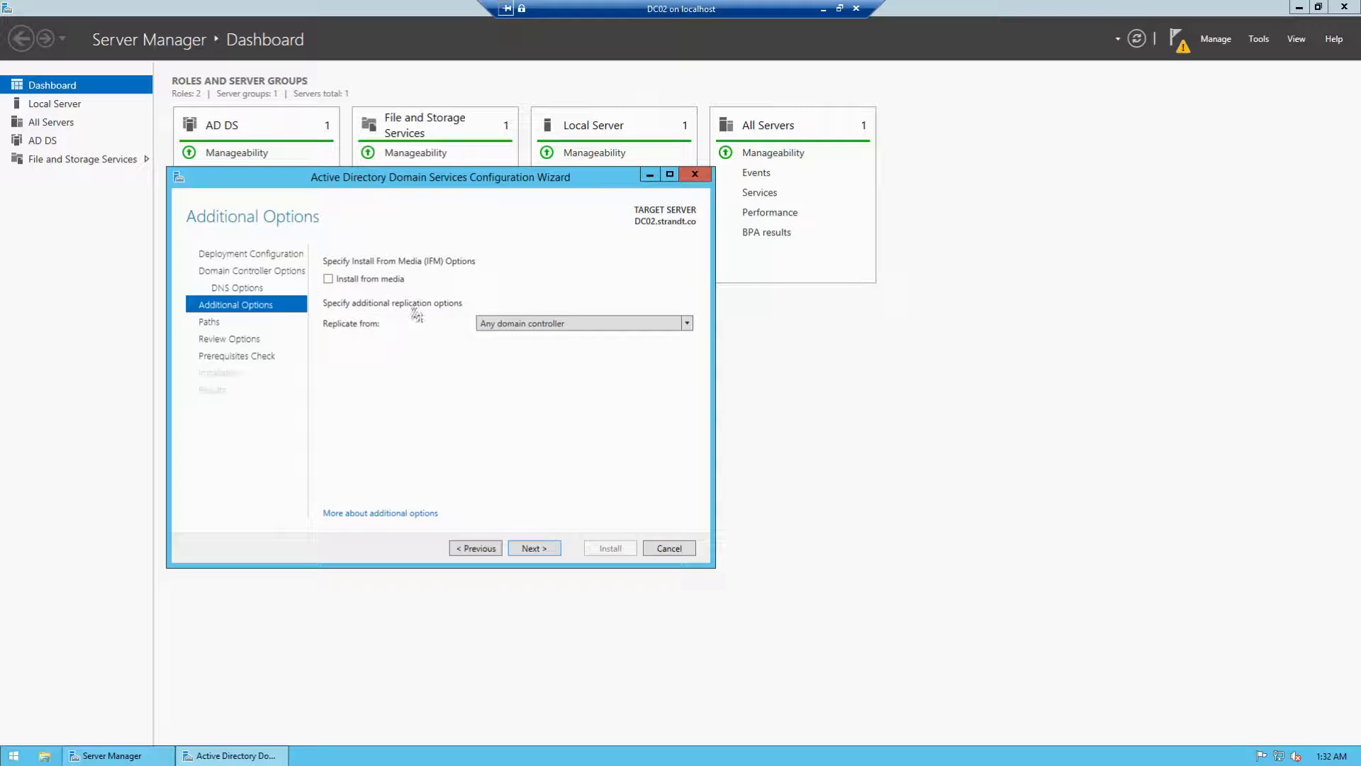
{"action": "left_click", "coordinate": [534, 548]}
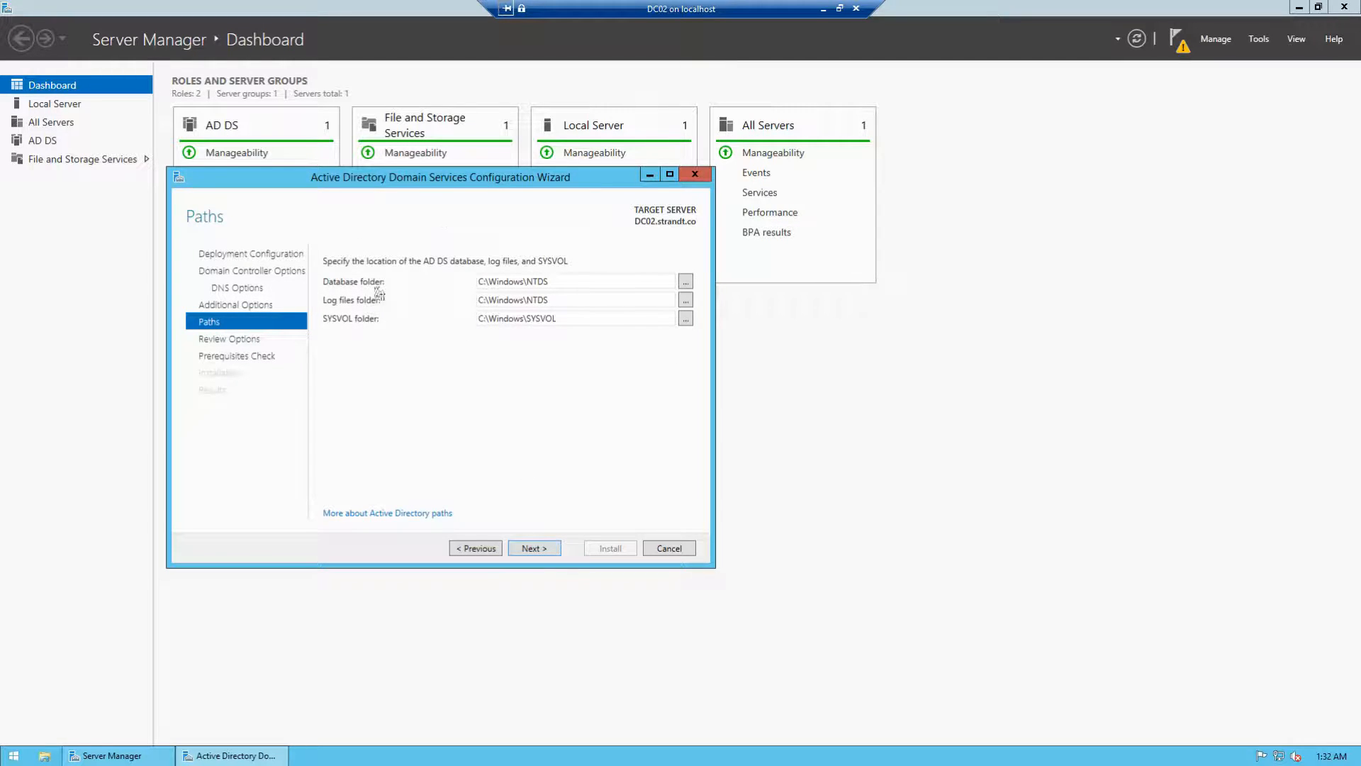
Step: Accept default Paths and Review Options, then Install once the prerequisites check passes
{"action": "left_click", "coordinate": [536, 549]}
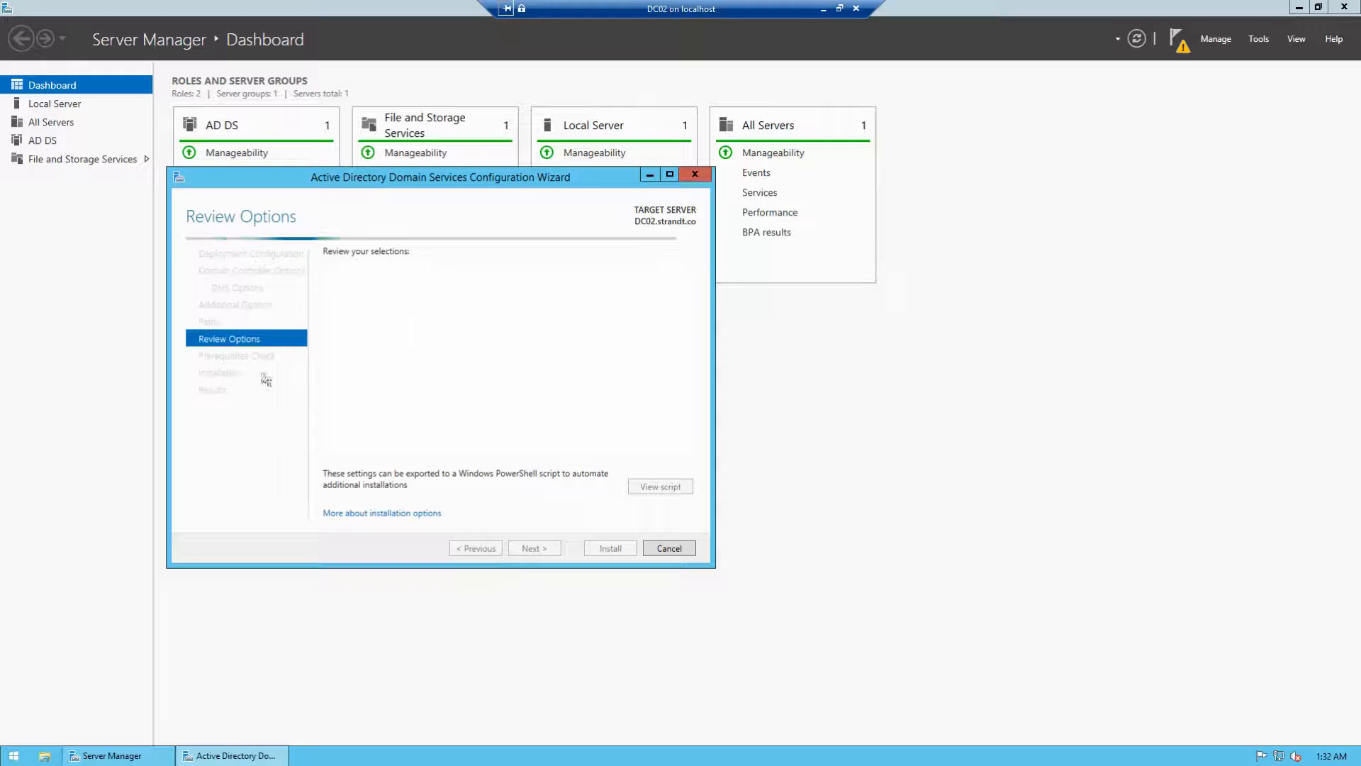
{"action": "left_click", "coordinate": [523, 548]}
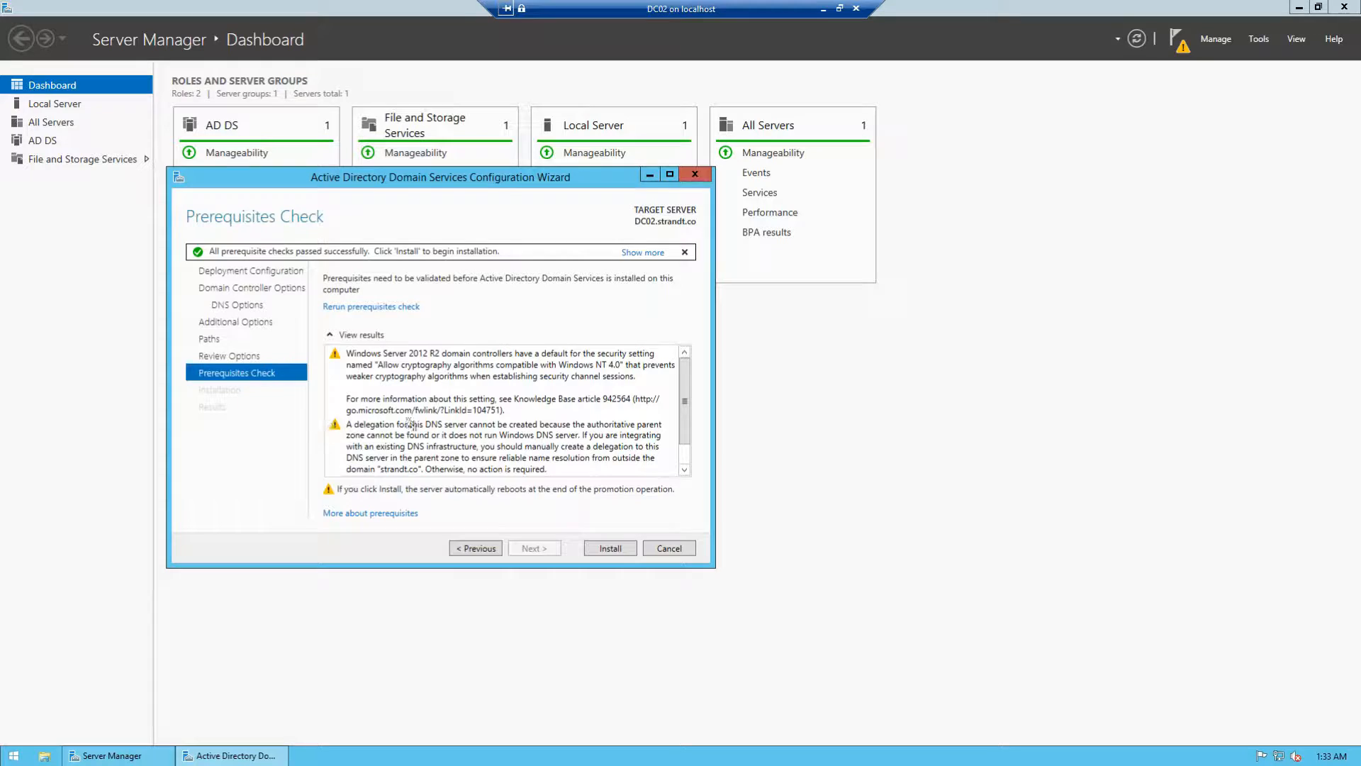
{"action": "scroll", "coordinate": [682, 383], "scroll_direction": "down", "scroll_amount": 1}
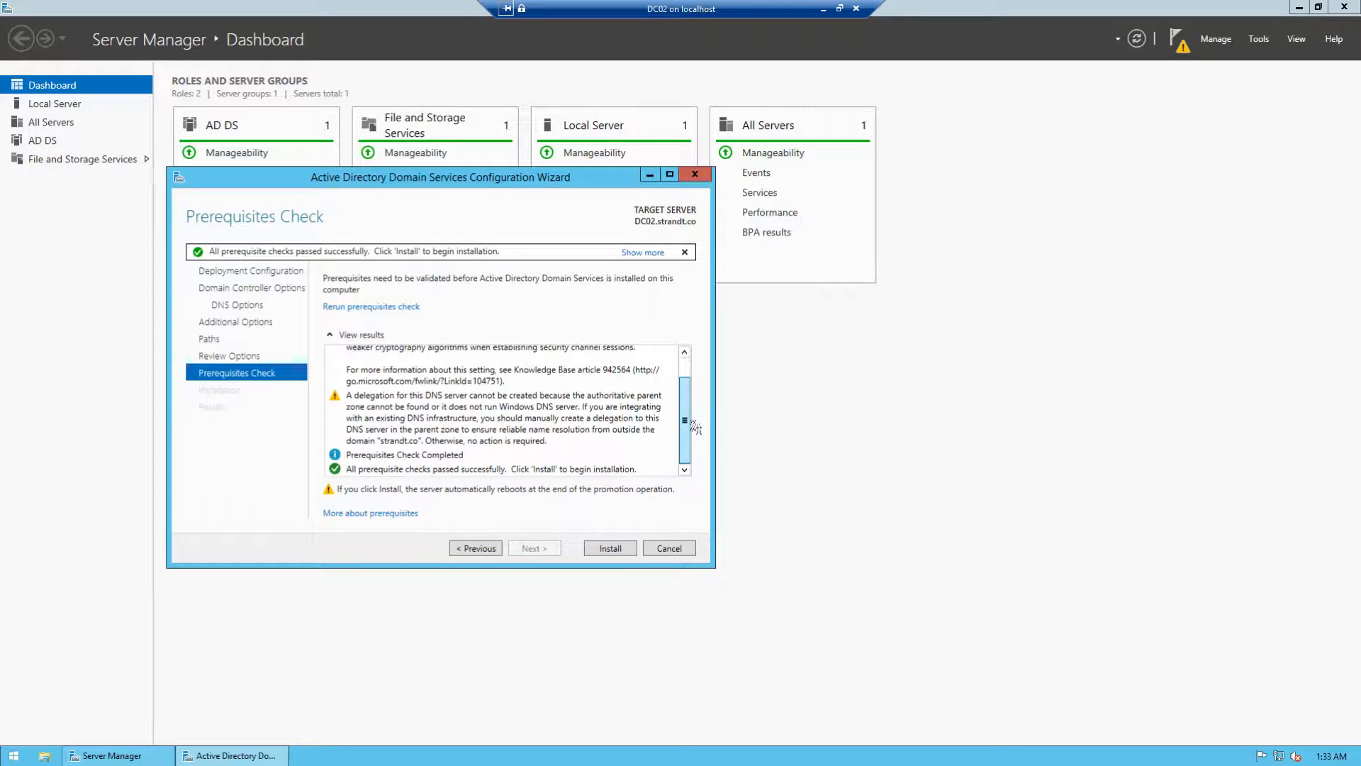
{"action": "left_click", "coordinate": [611, 549]}
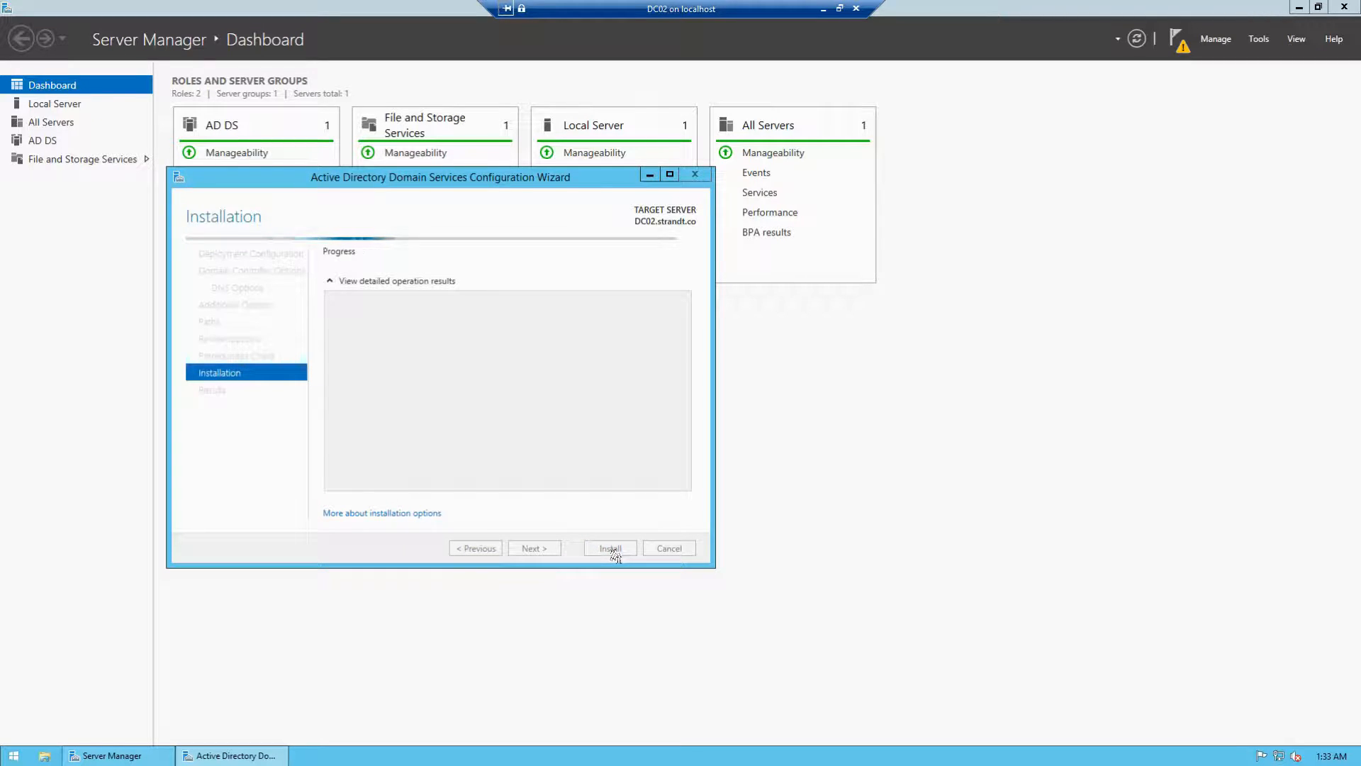
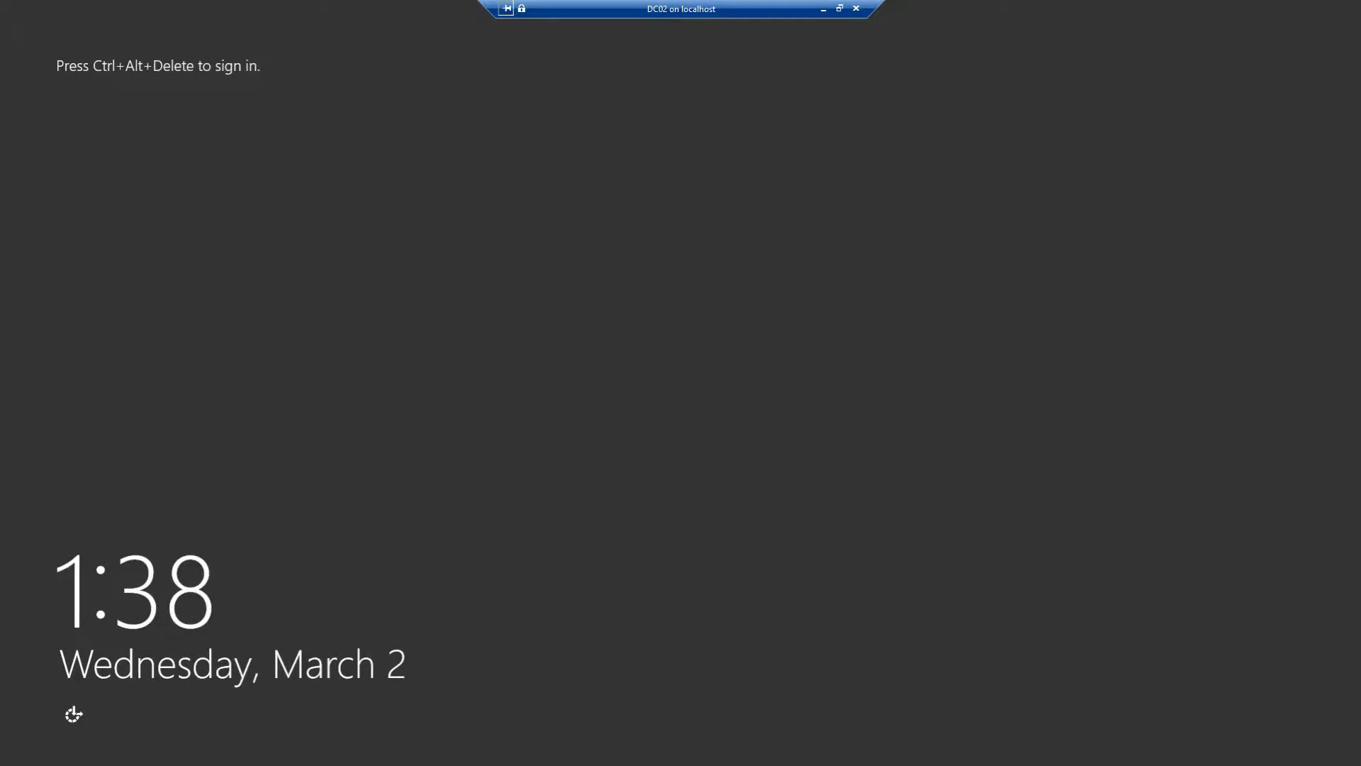
Step: Sign in to DC02 with the domain administrator password, then minimize the DC02 session
{"action": "left_click", "coordinate": [839, 8]}
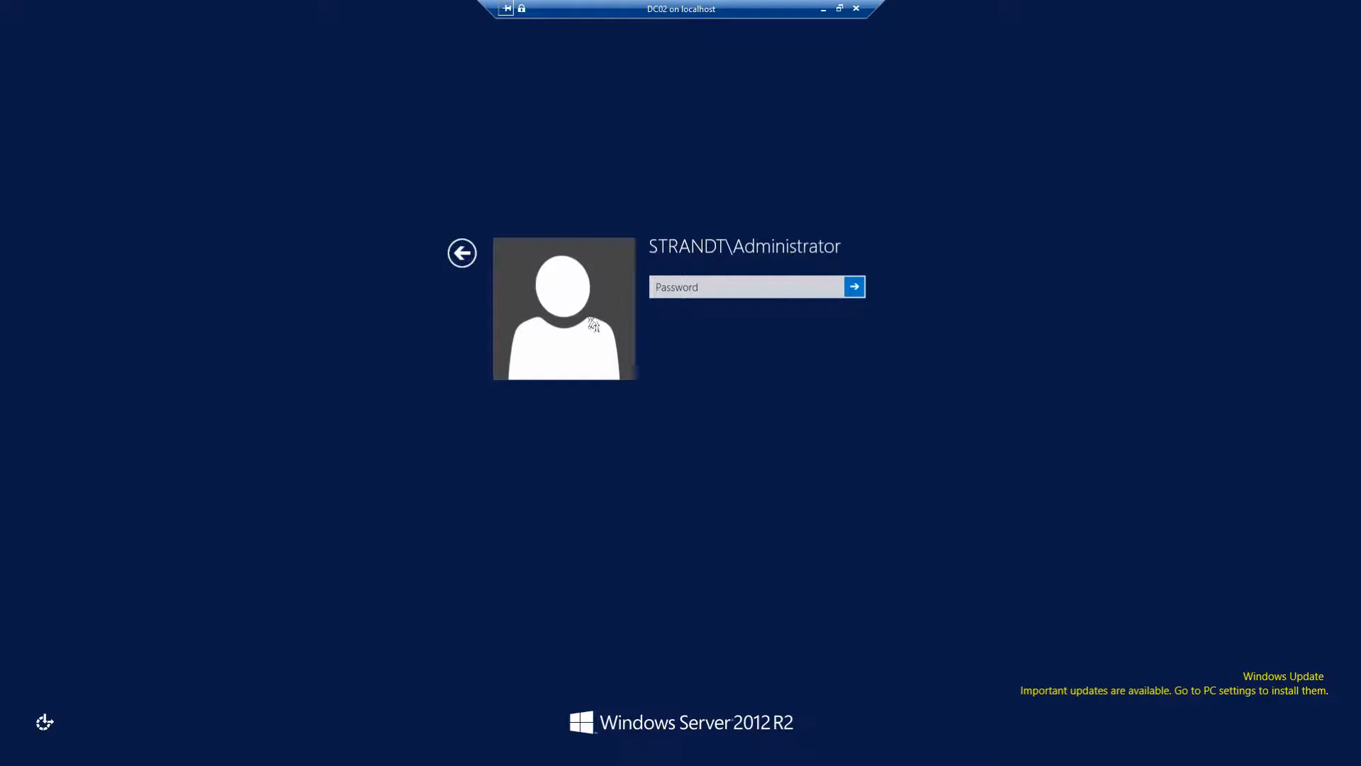
{"action": "left_click", "coordinate": [735, 292]}
{"action": "type", "text": "••••••••••••••"}
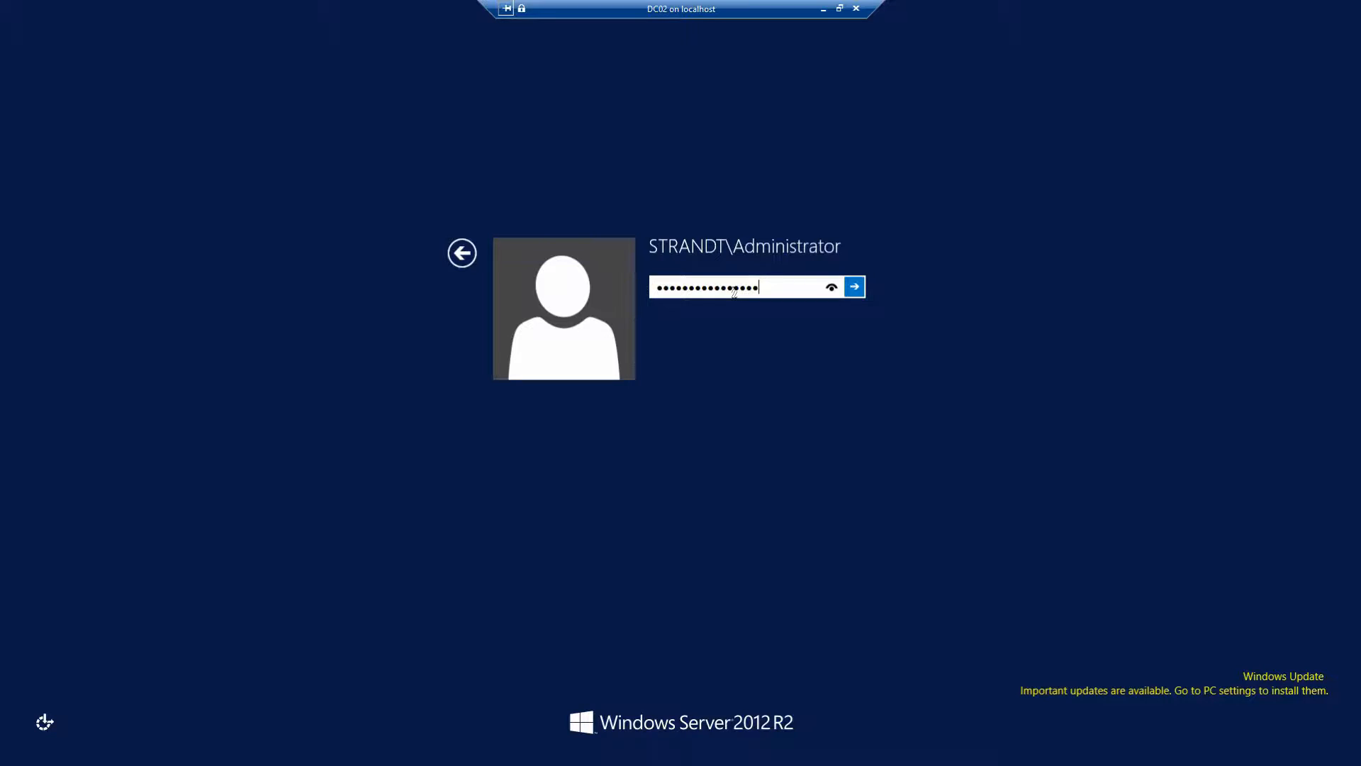
{"action": "key", "text": "Return"}
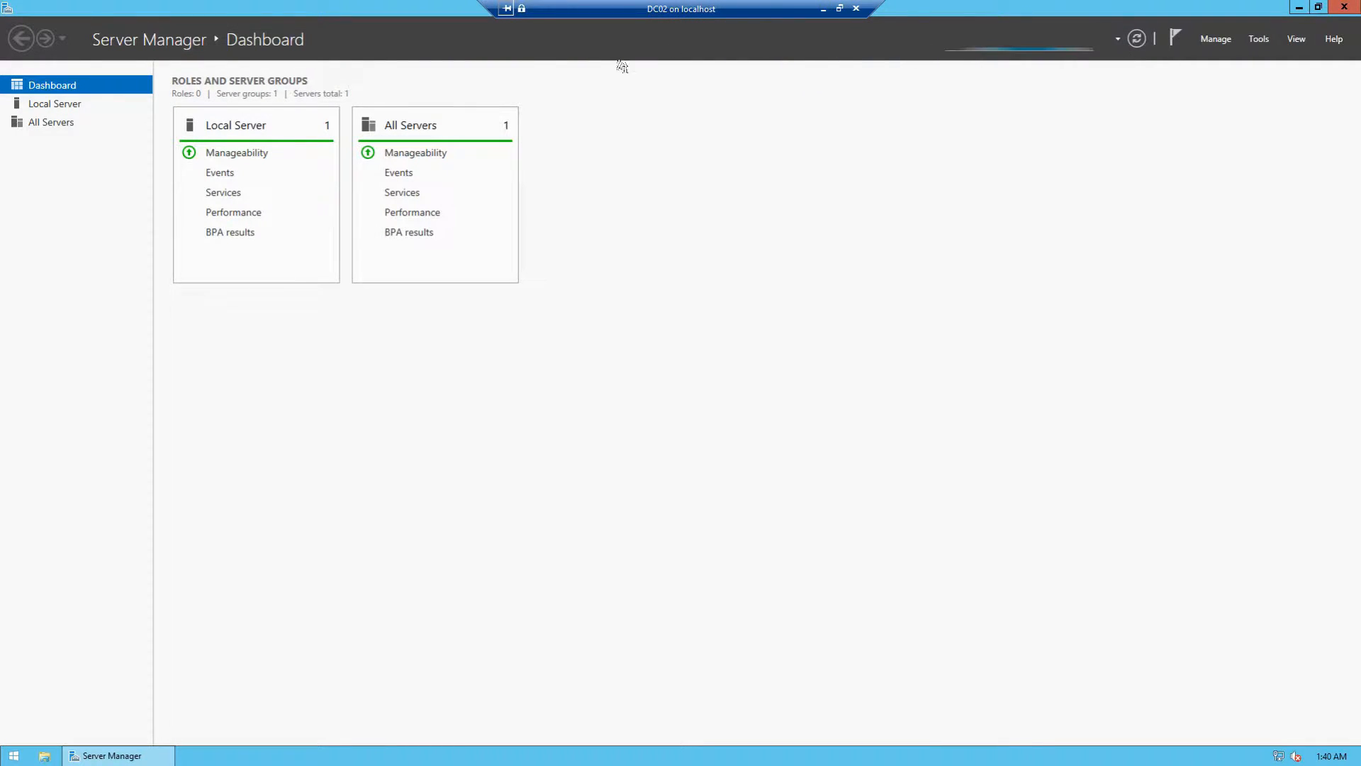
{"action": "left_click", "coordinate": [823, 10]}
Step: Unlock DC01 with the administrator password and bring up its Server Manager full screen
{"action": "left_click", "coordinate": [363, 756]}
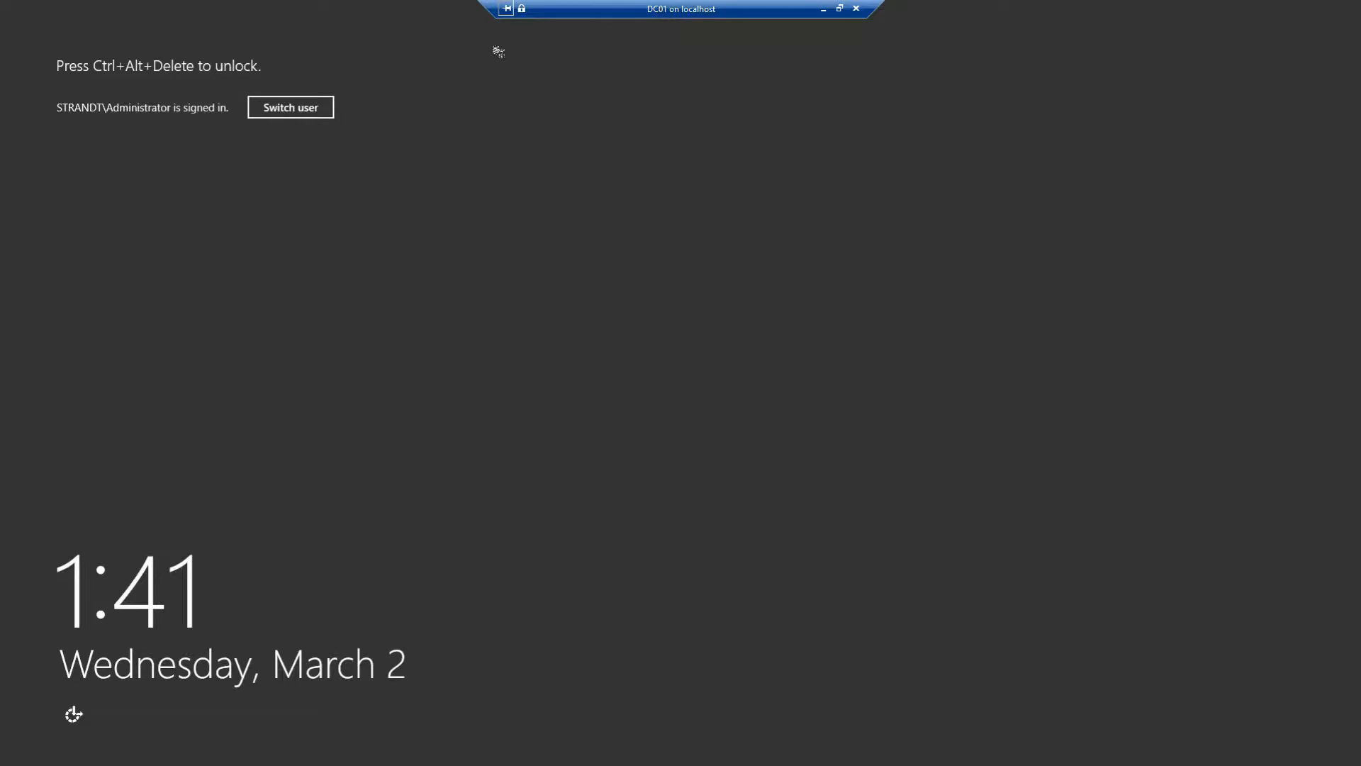
{"action": "double_click", "coordinate": [636, 13]}
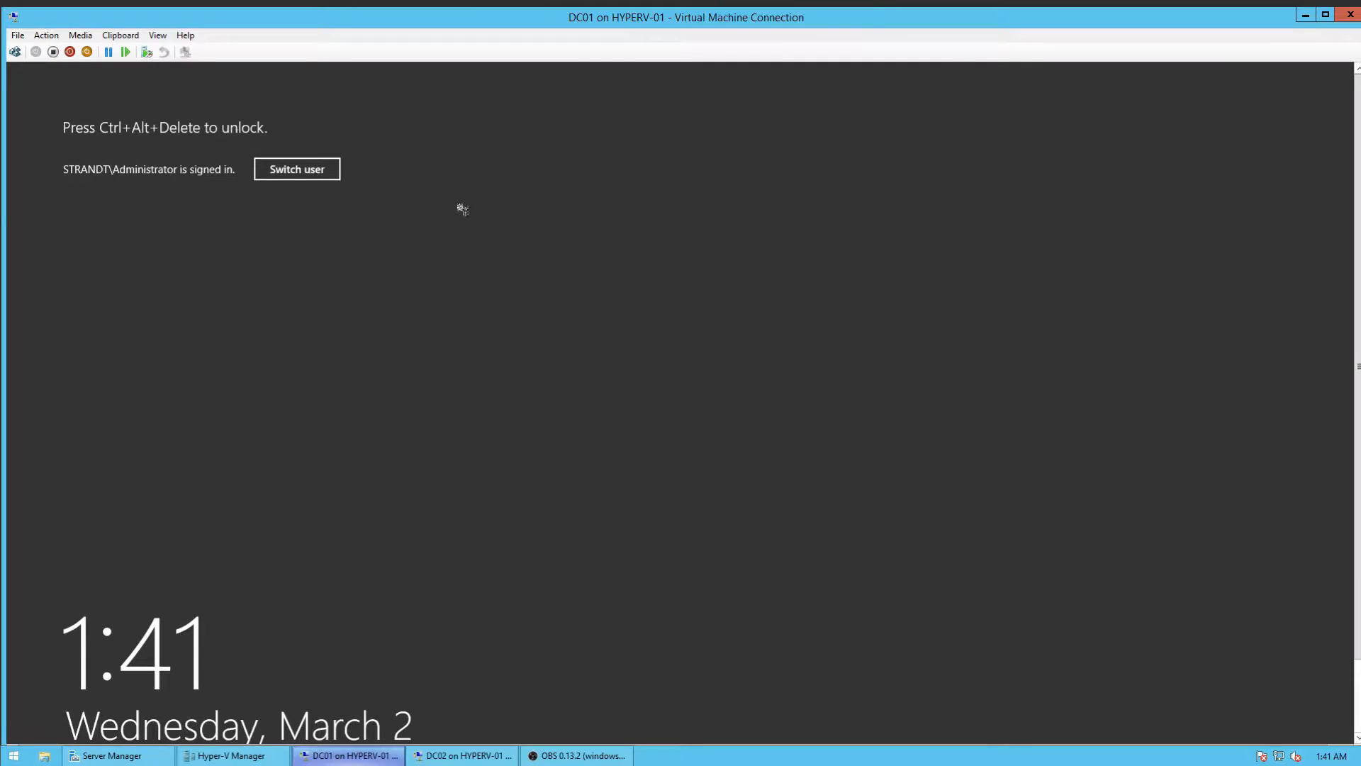
{"action": "left_click", "coordinate": [15, 52]}
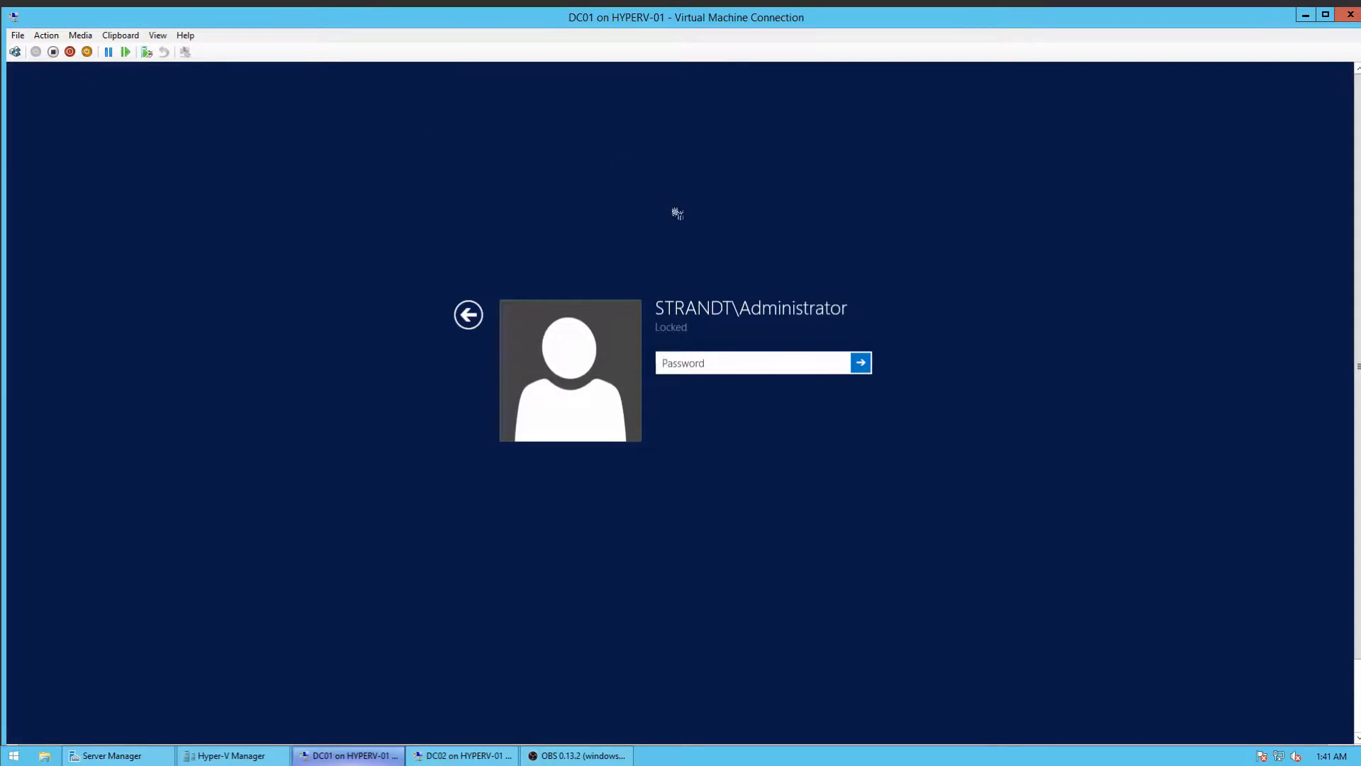
{"action": "type", "text": "••••••••••••••••"}
{"action": "key", "text": "Return"}
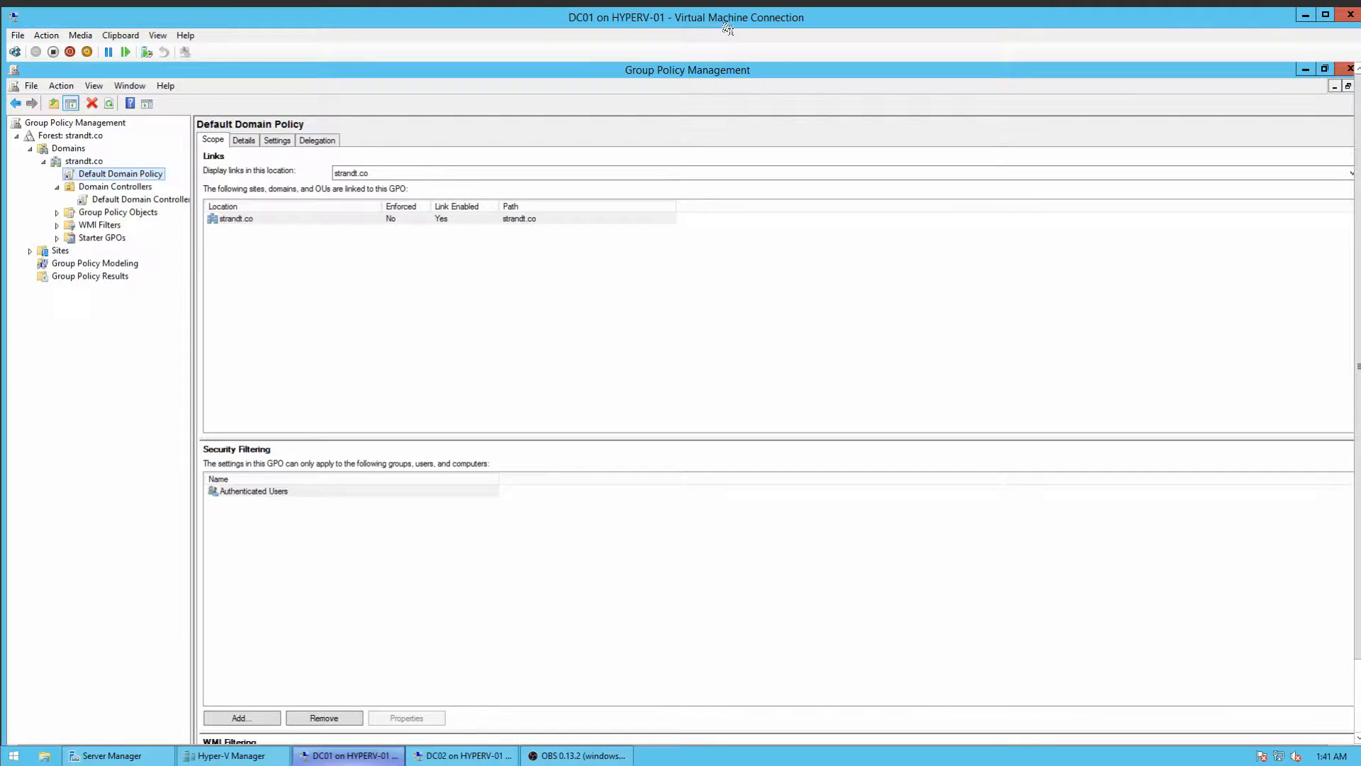
{"action": "double_click", "coordinate": [922, 27]}
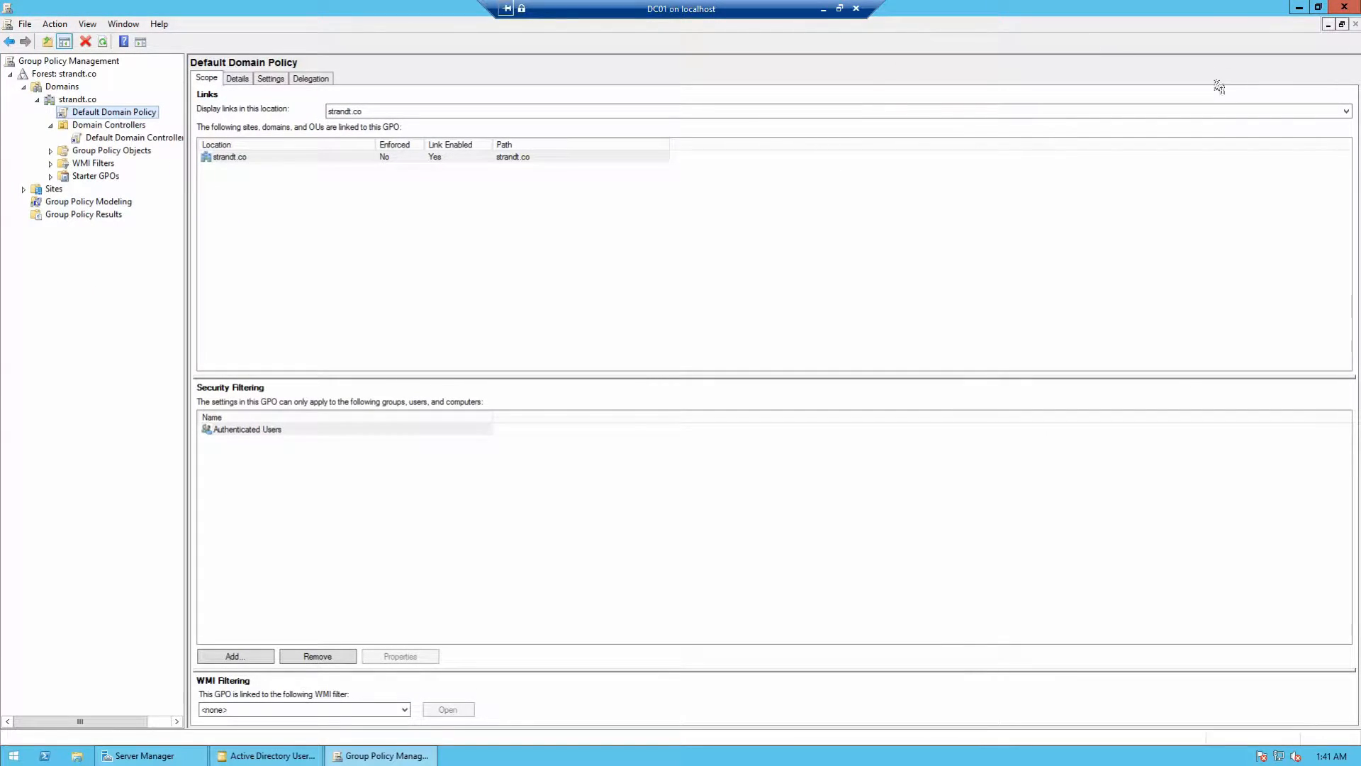
{"action": "left_click", "coordinate": [138, 755]}
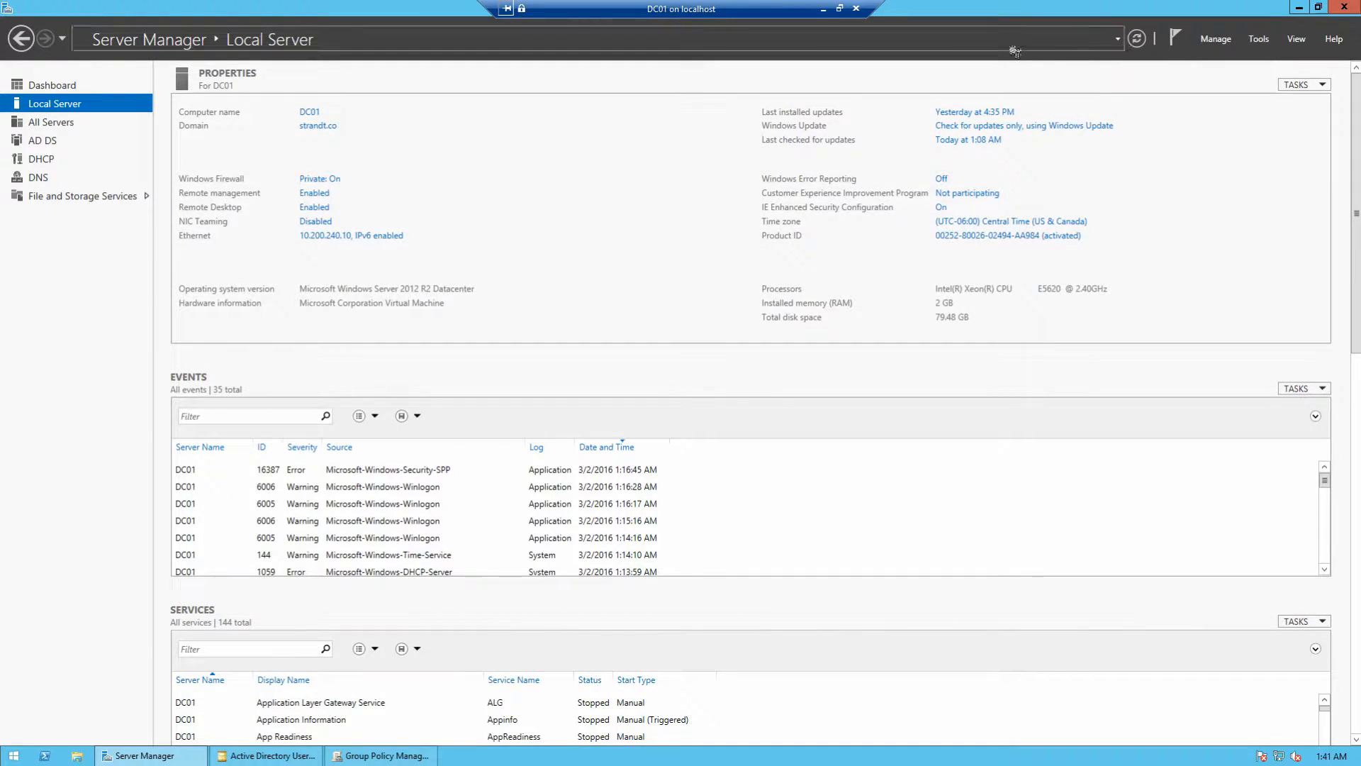
Step: On DC01, add DC02 from Active Directory as a managed server and check All Servers
{"action": "left_click", "coordinate": [1216, 40]}
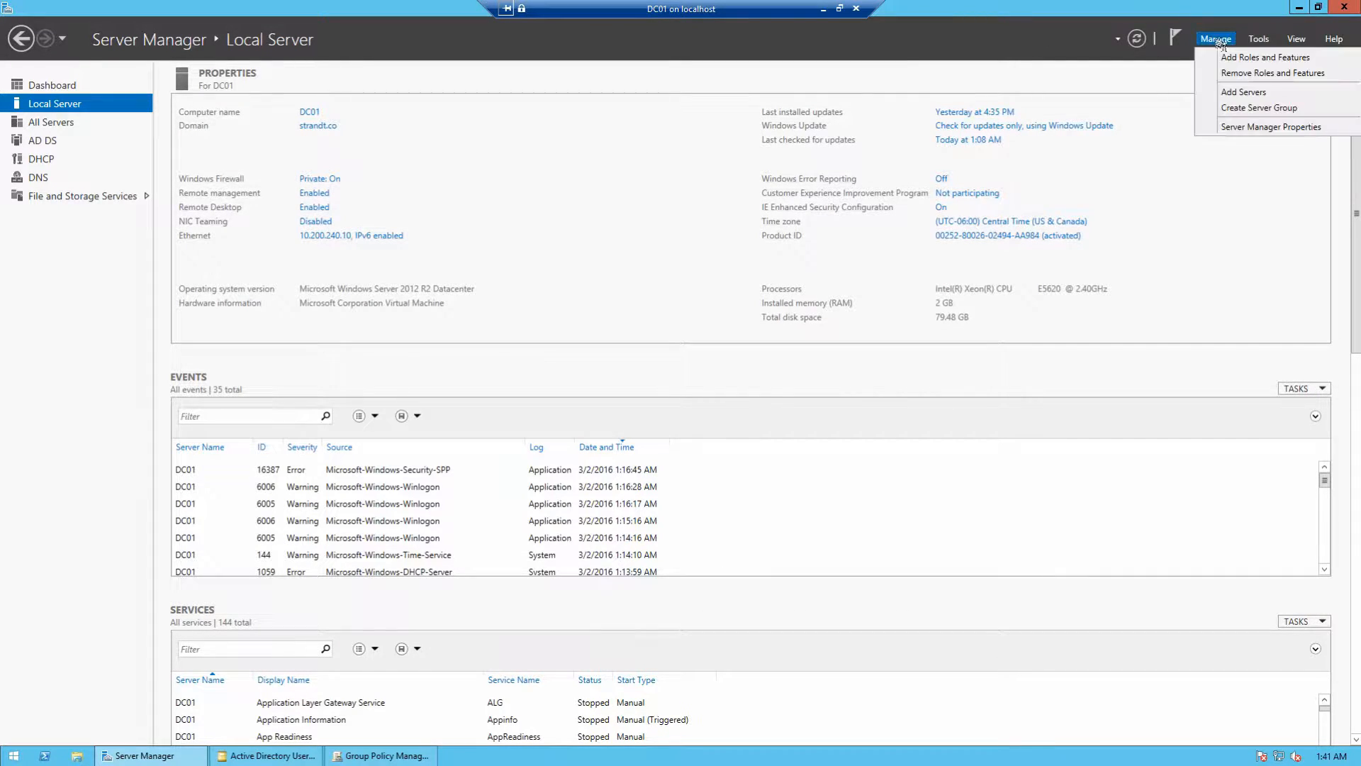
{"action": "left_click", "coordinate": [1231, 93]}
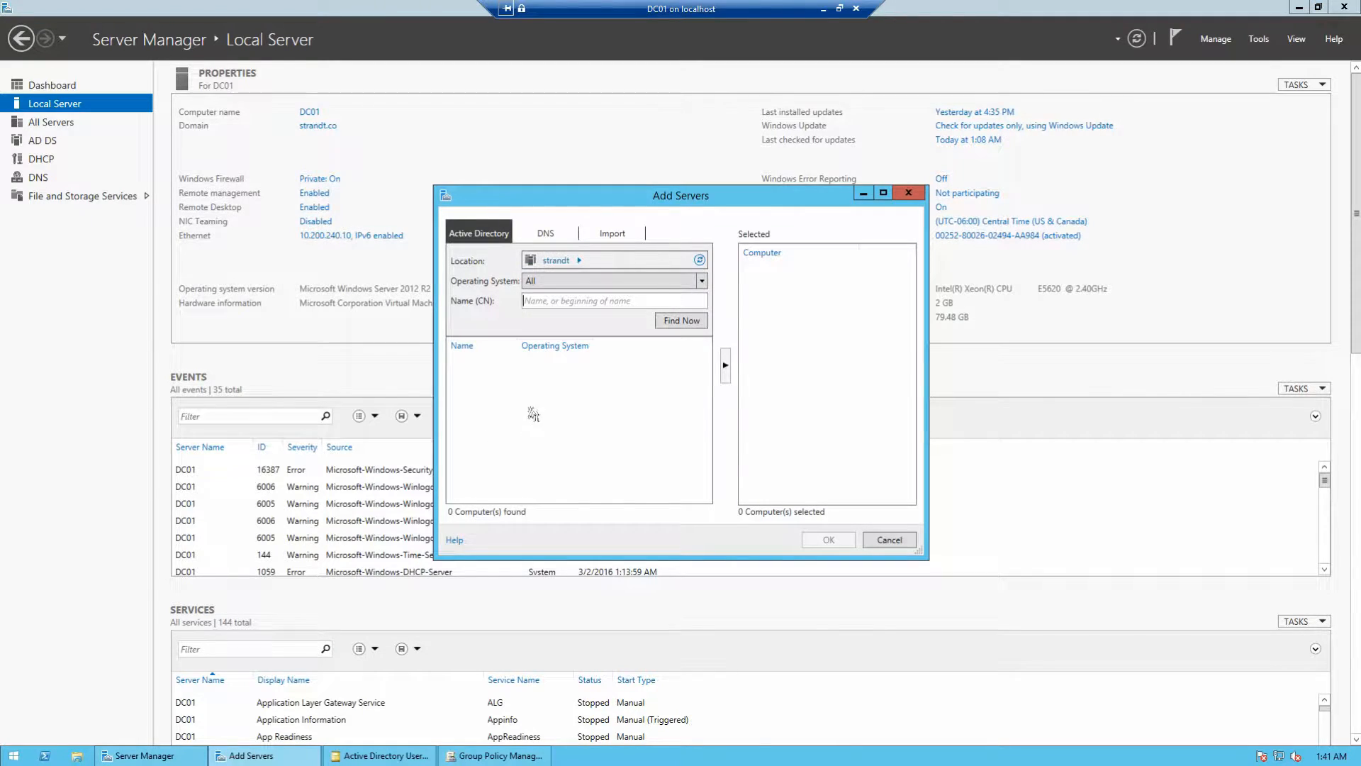
{"action": "left_click", "coordinate": [682, 323]}
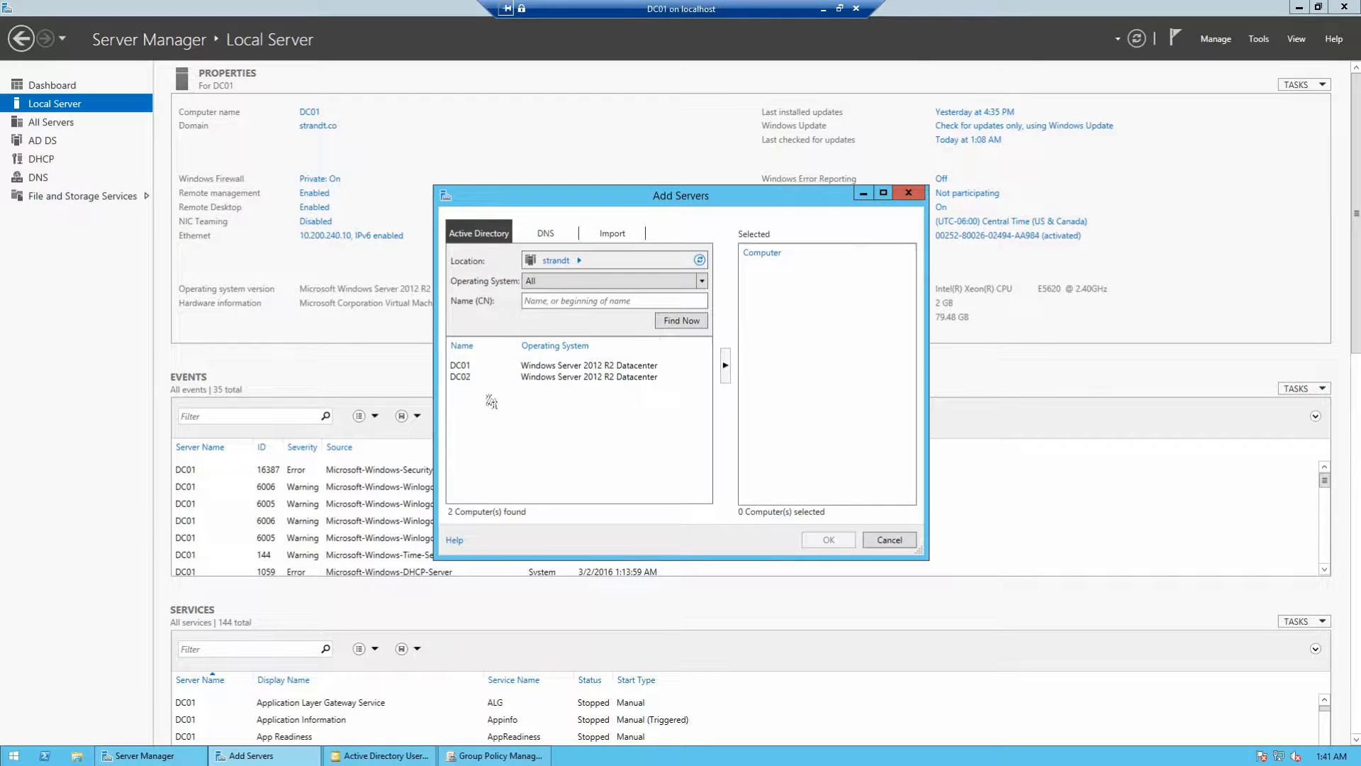
{"action": "left_click", "coordinate": [472, 377]}
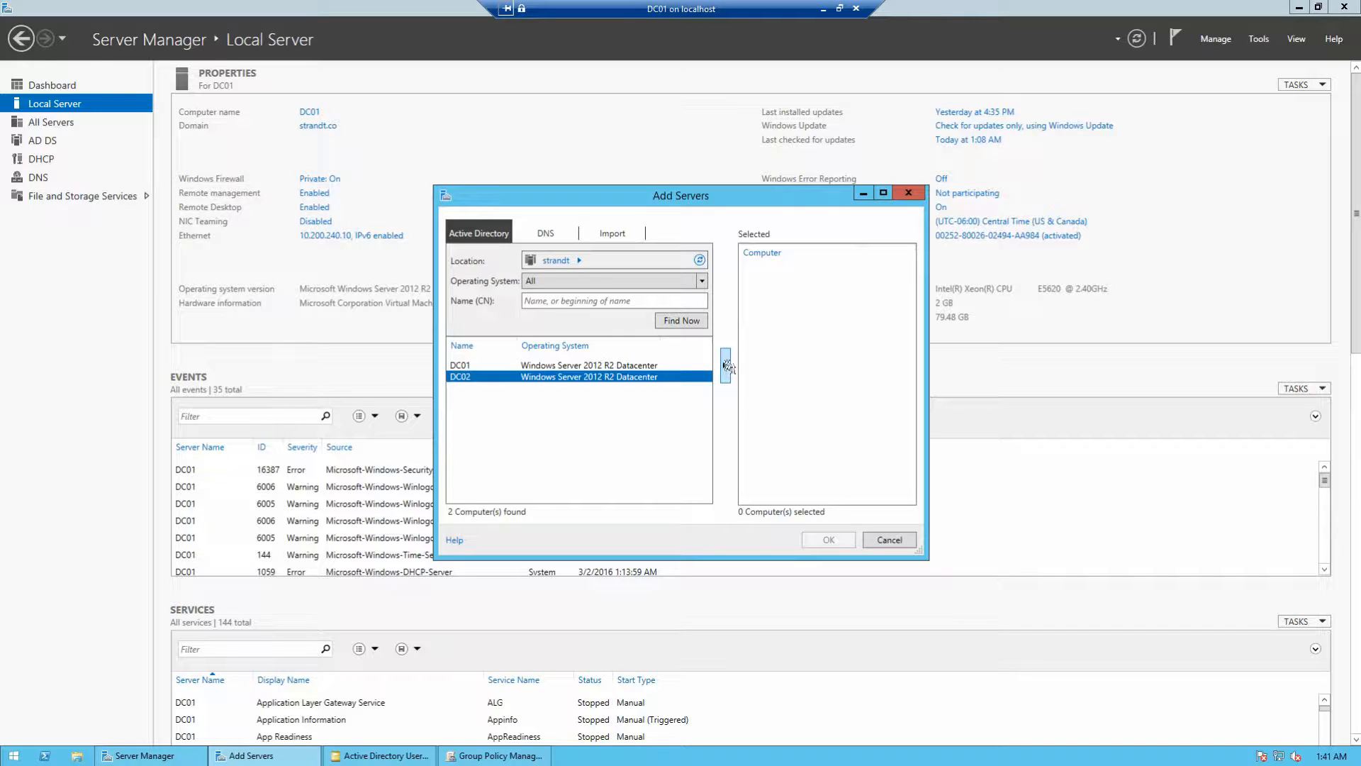
{"action": "left_click", "coordinate": [725, 365]}
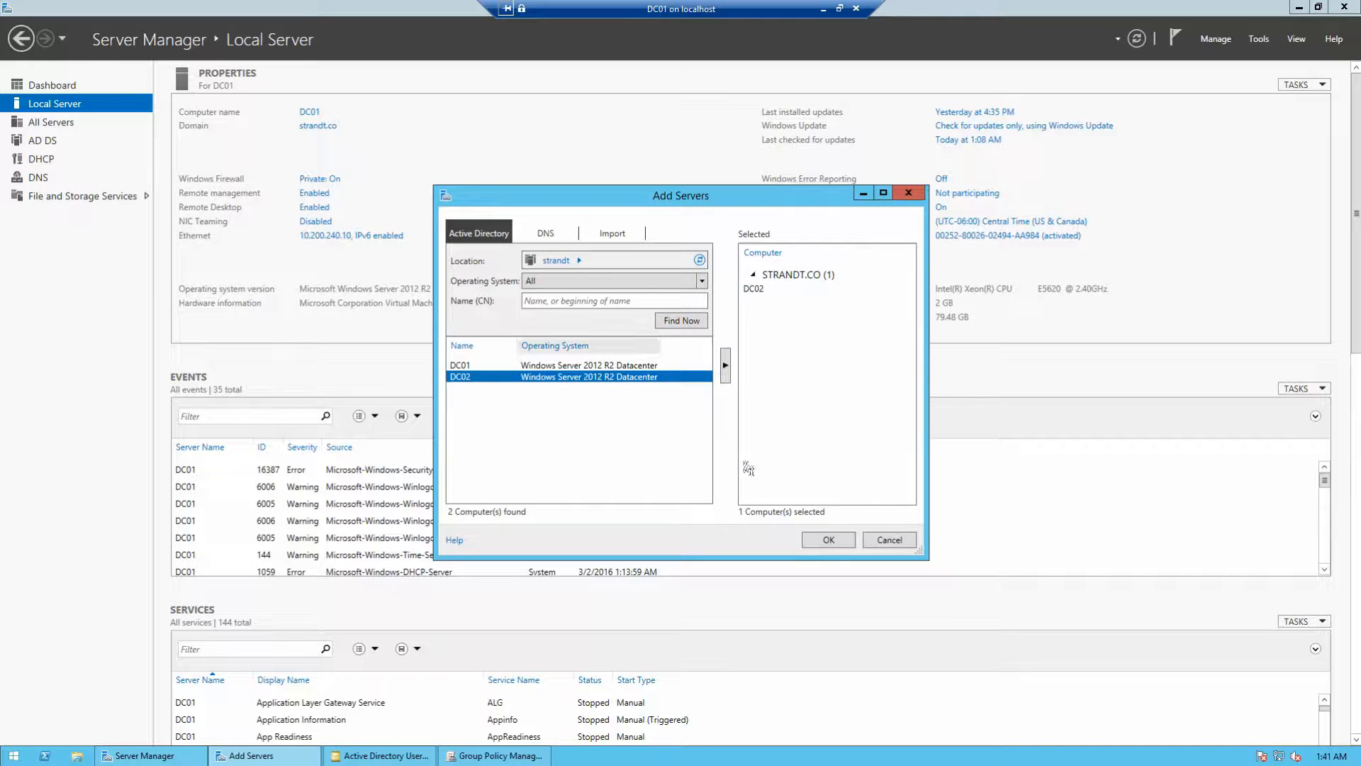
{"action": "left_click", "coordinate": [828, 539]}
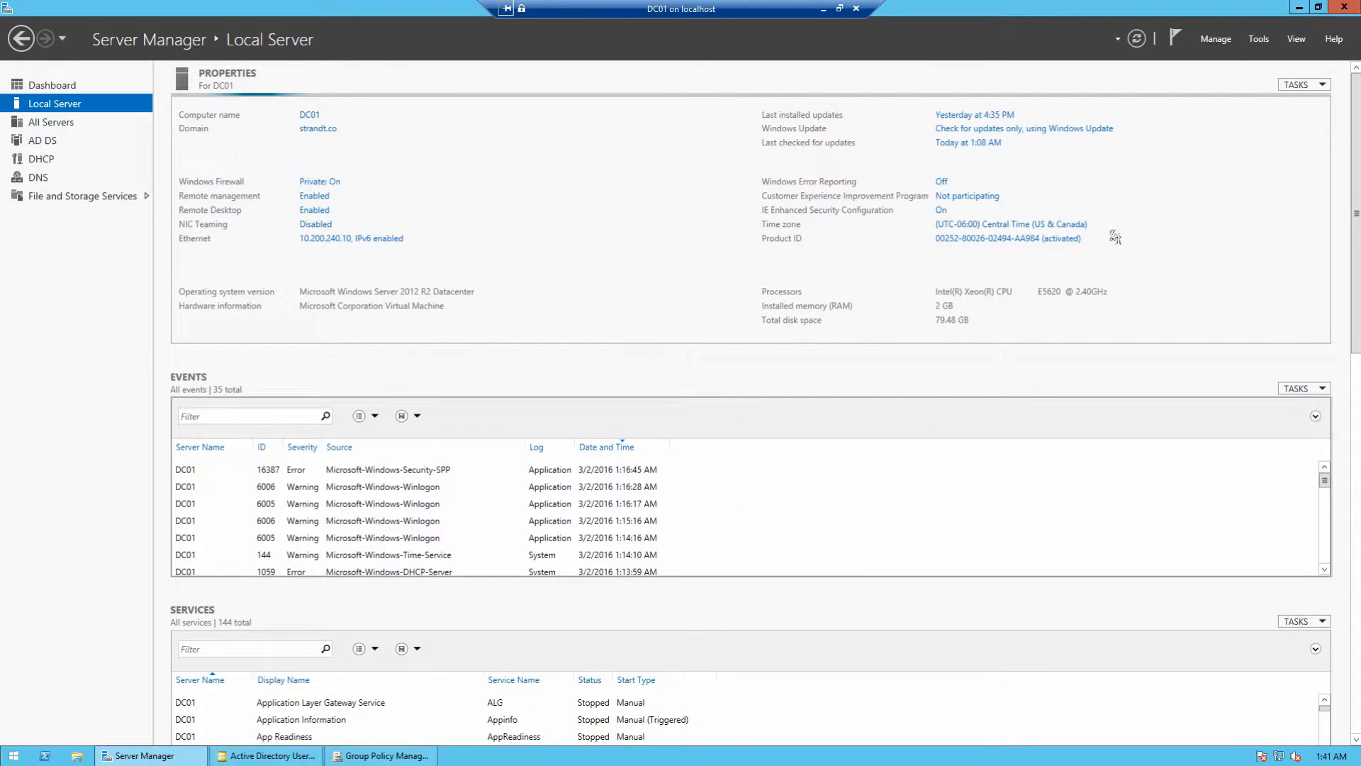
{"action": "left_click", "coordinate": [51, 122]}
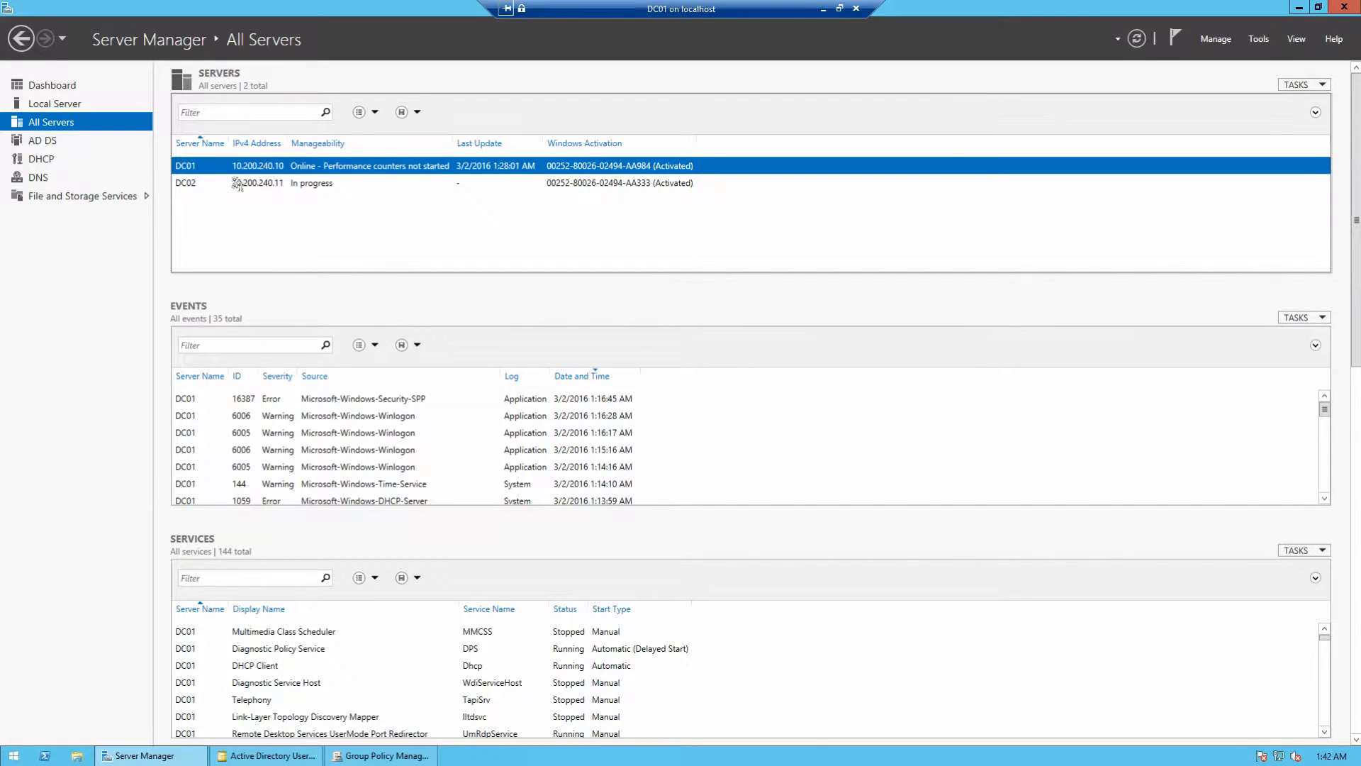
{"action": "left_click", "coordinate": [57, 103]}
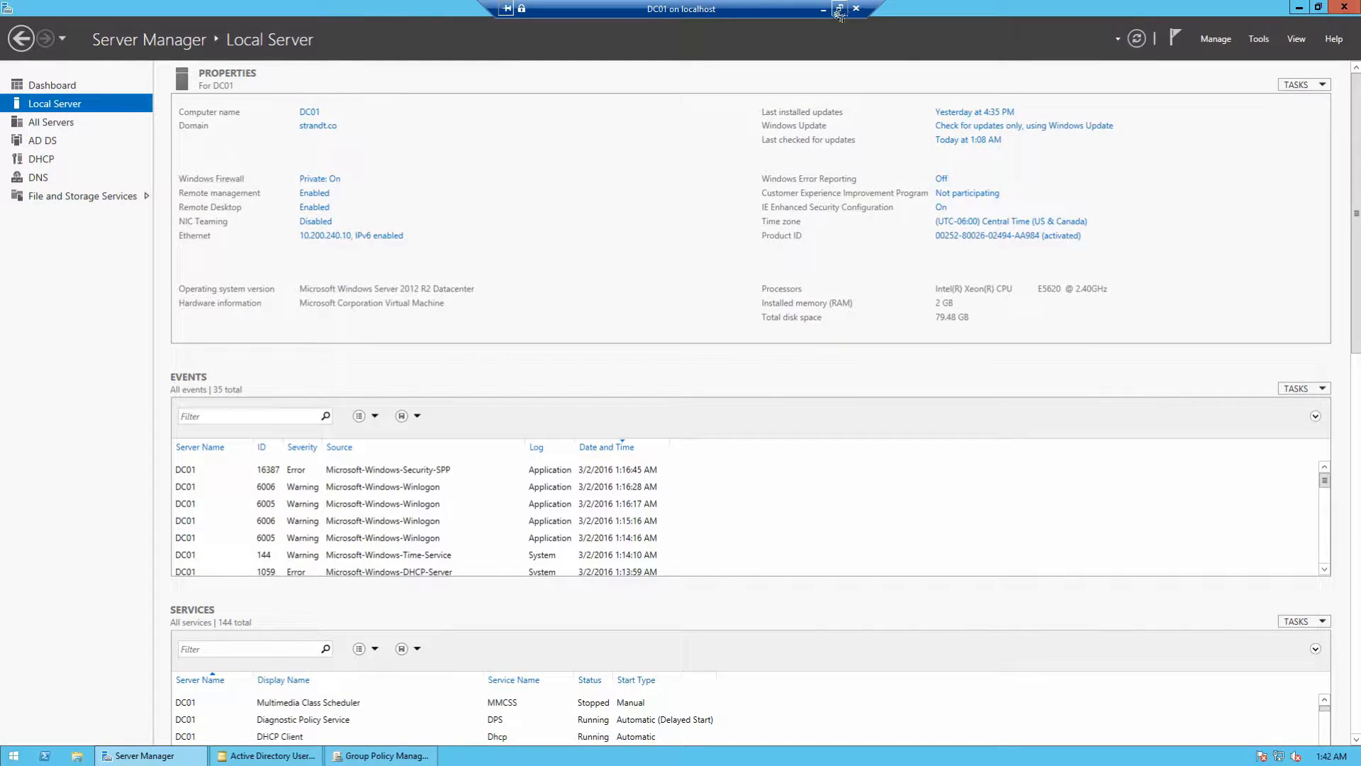
Step: Leave DC01 on All Servers and switch to DC02's Local Server page
{"action": "left_click", "coordinate": [53, 125]}
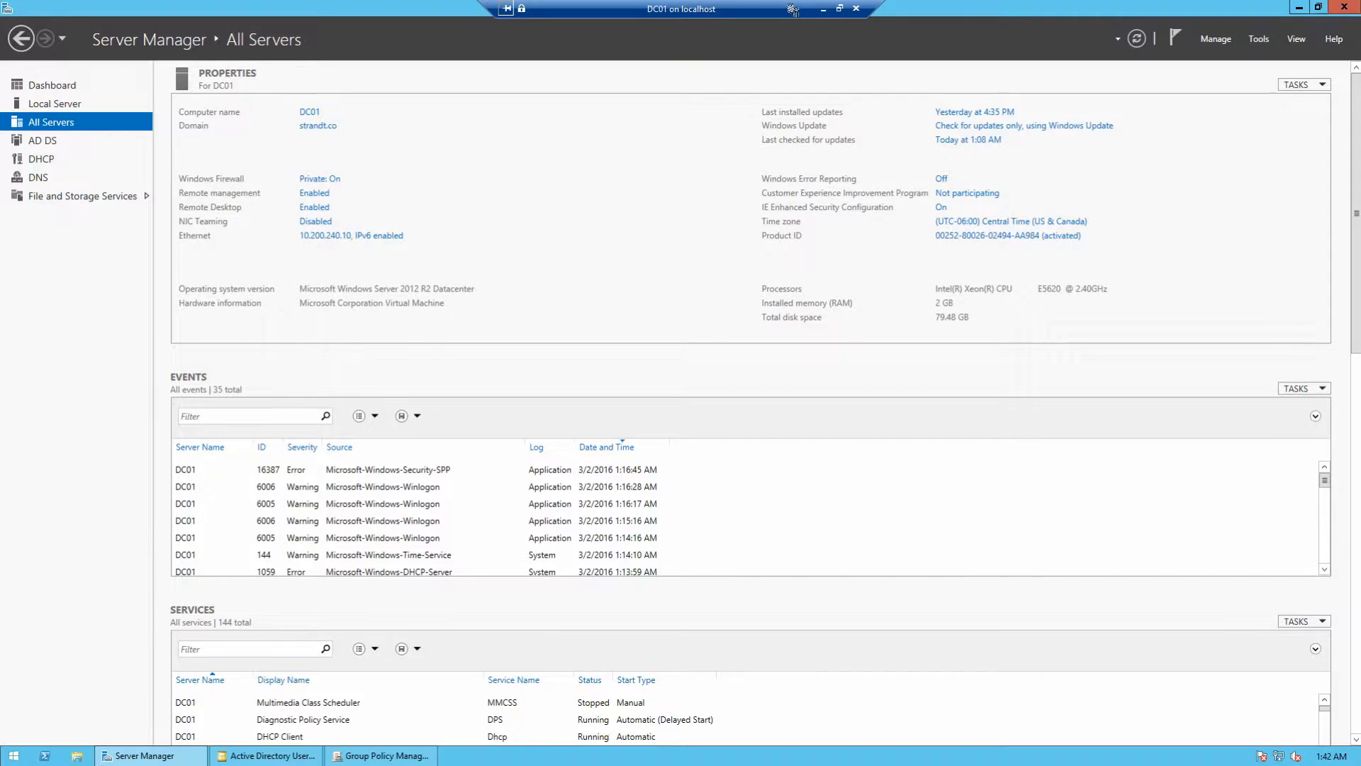
{"action": "left_click", "coordinate": [823, 8]}
{"action": "left_click", "coordinate": [464, 755]}
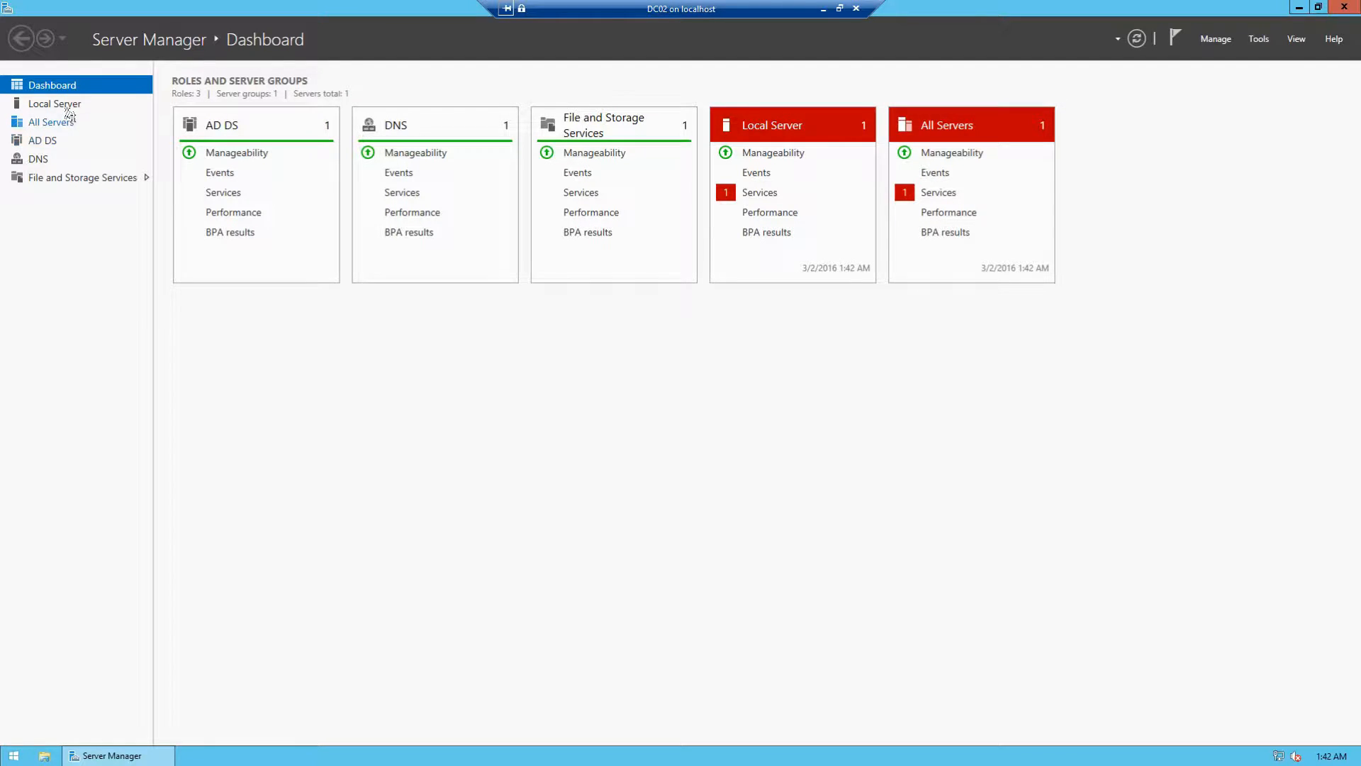
{"action": "left_click", "coordinate": [67, 107]}
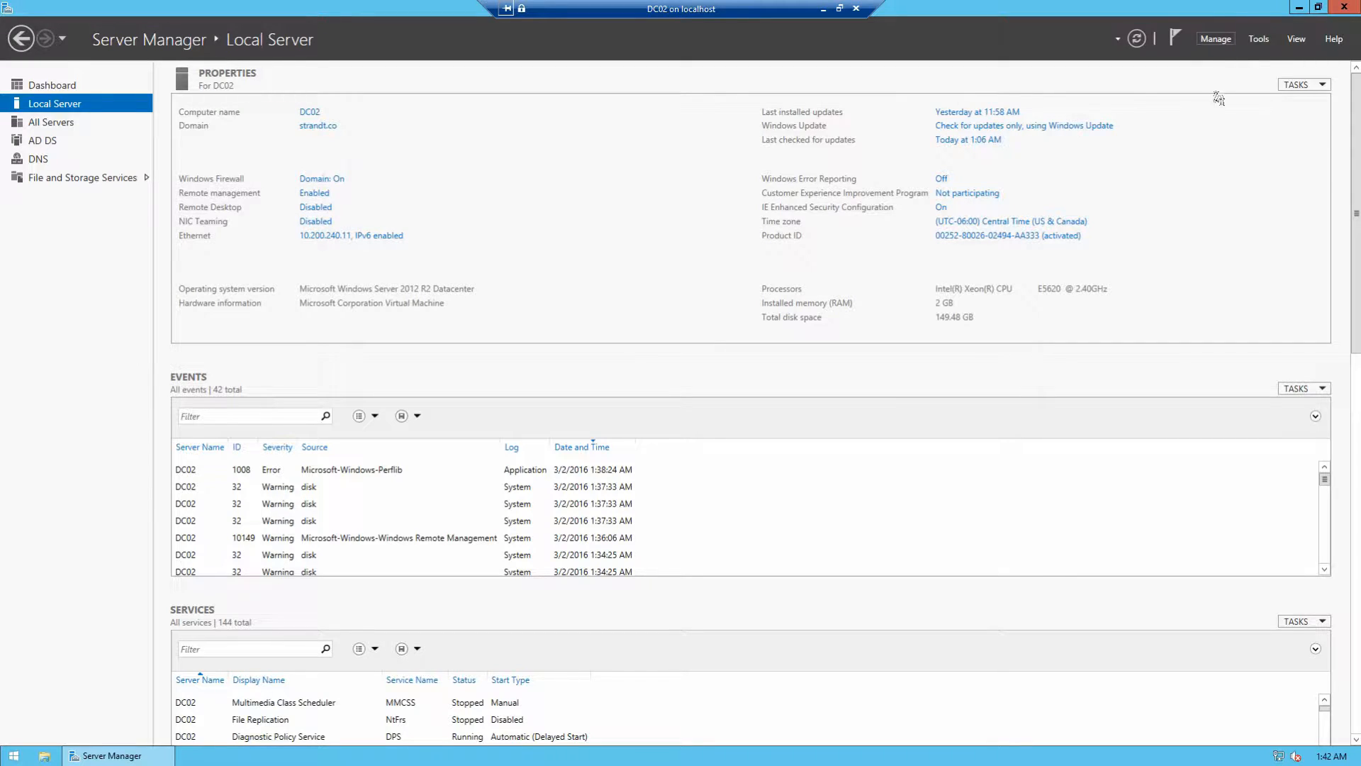
Step: On DC02, add DC01 from Active Directory as a managed server, then return to DC01
{"action": "left_click", "coordinate": [1218, 39]}
{"action": "left_click", "coordinate": [1244, 92]}
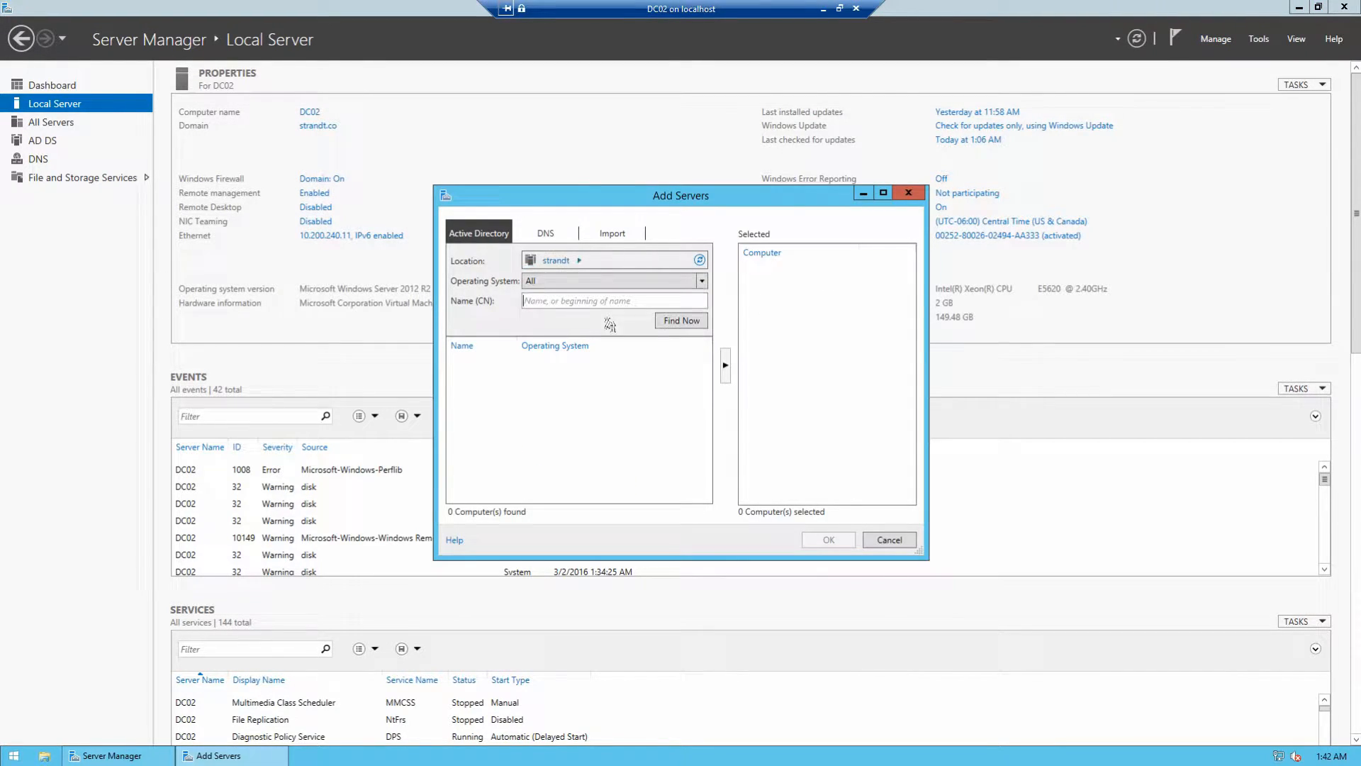
{"action": "left_click", "coordinate": [666, 323]}
{"action": "left_click", "coordinate": [483, 376]}
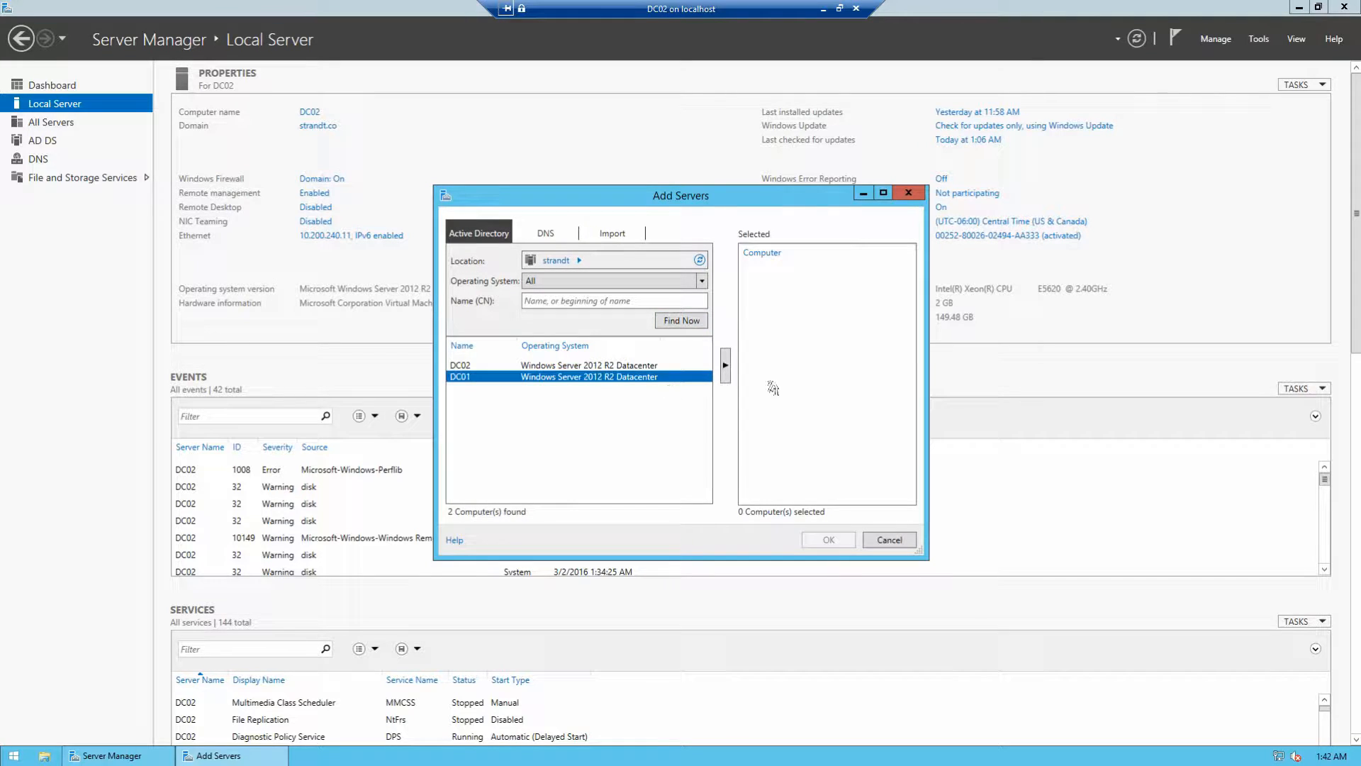
{"action": "left_click", "coordinate": [725, 365]}
{"action": "left_click", "coordinate": [822, 540]}
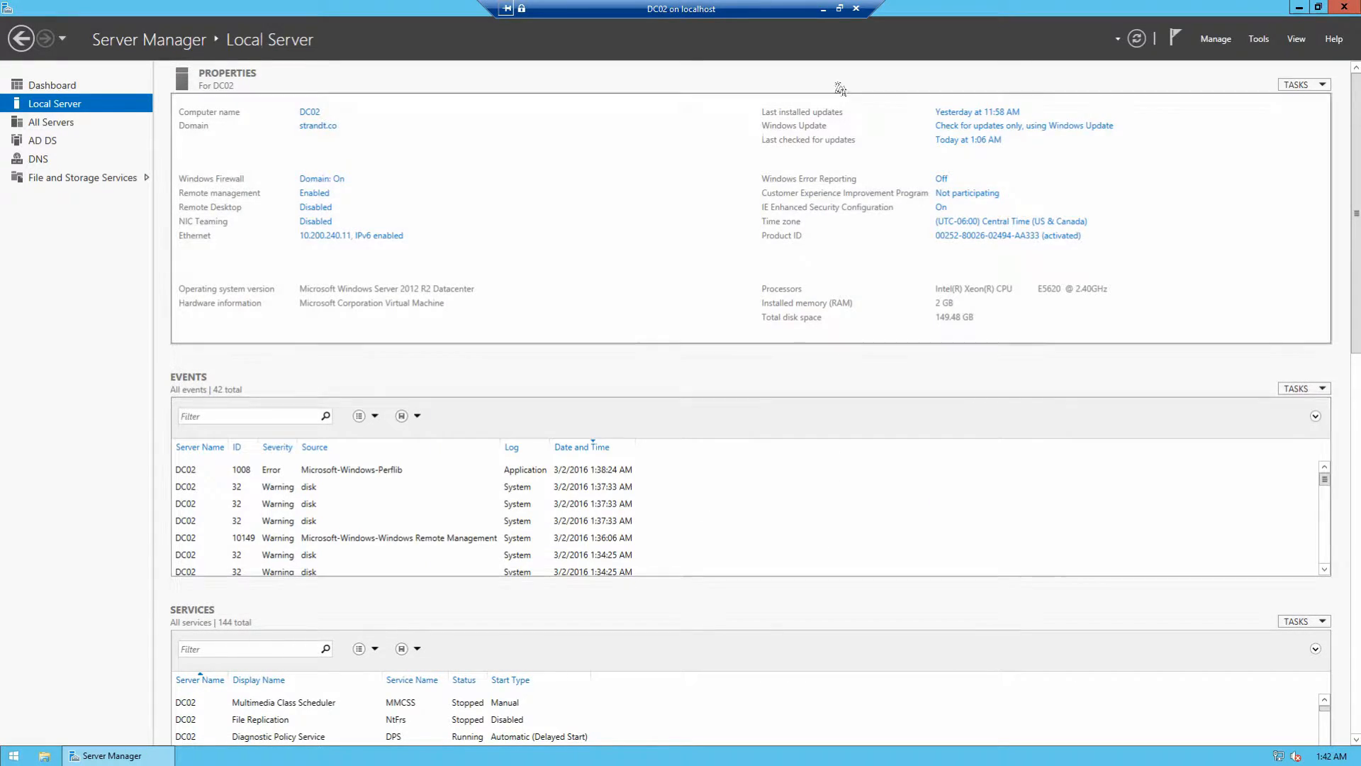
{"action": "left_click", "coordinate": [822, 10]}
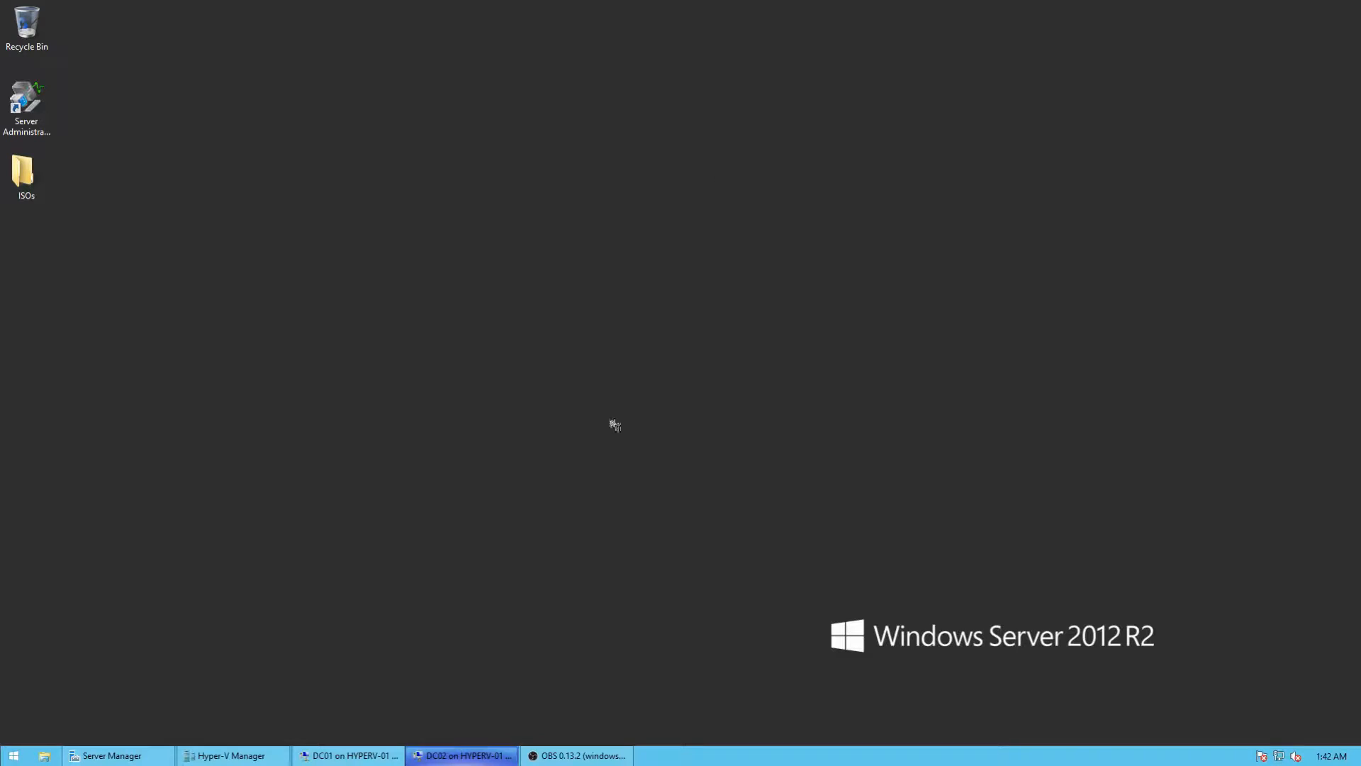
{"action": "left_click", "coordinate": [374, 750]}
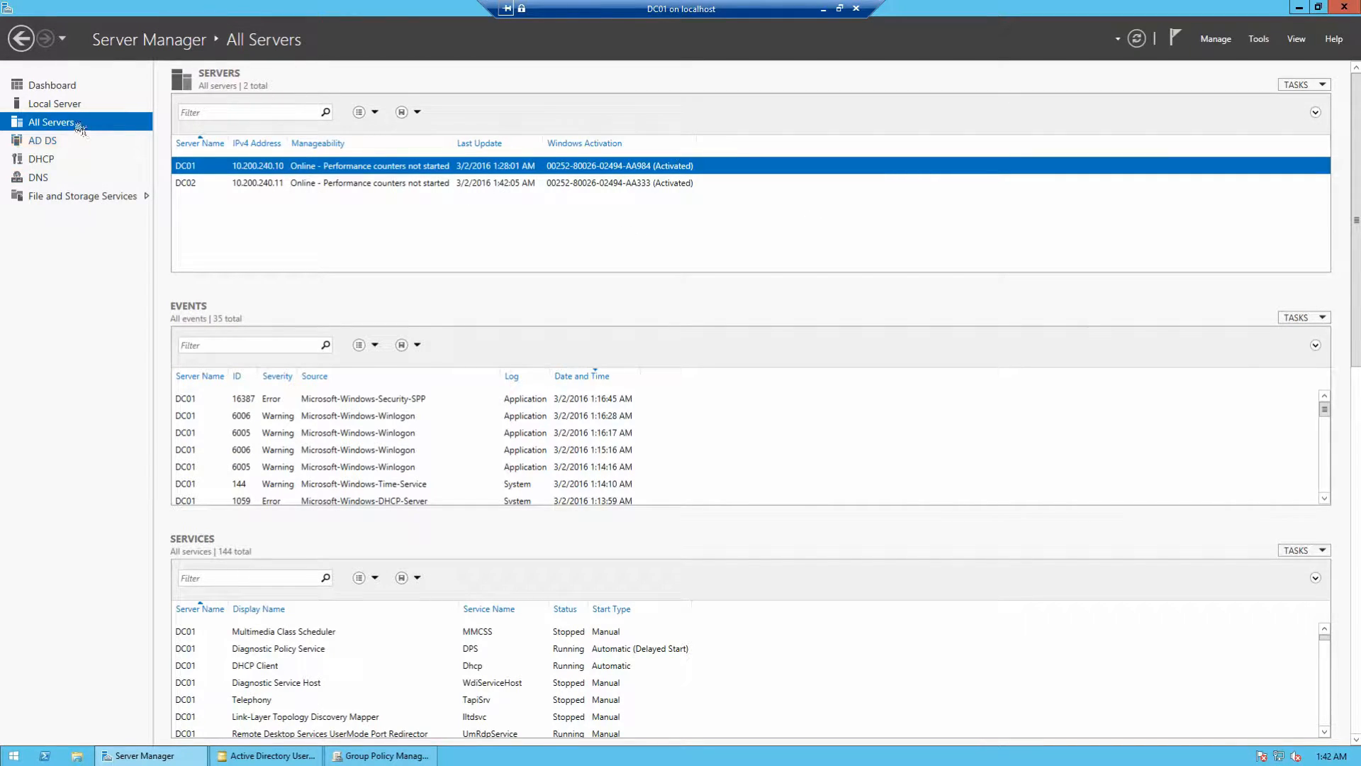
Step: On DC01, create a Domain Controllers server group with DC01.strandt.co and DC02.strandt.co, then switch to DC02
{"action": "left_click", "coordinate": [184, 182]}
{"action": "left_click", "coordinate": [188, 169]}
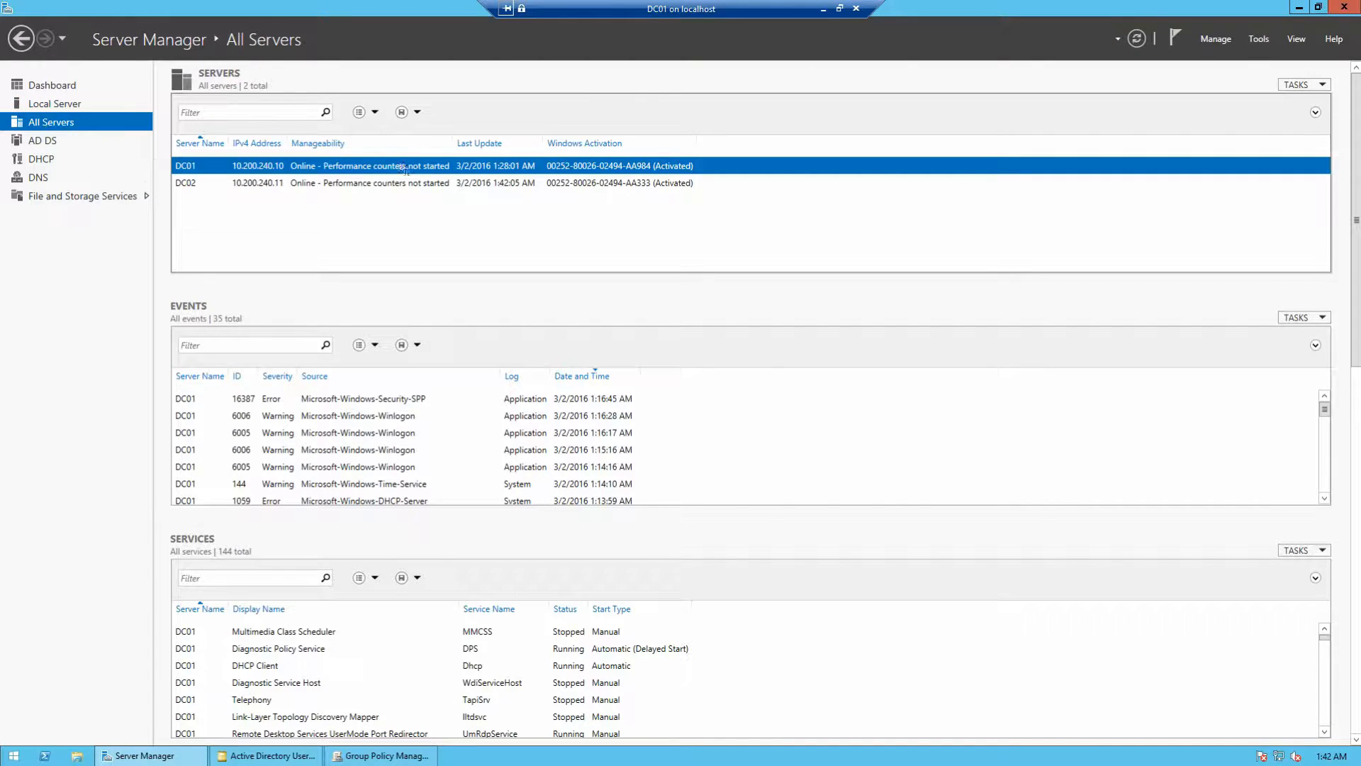
{"action": "left_click", "coordinate": [1216, 39]}
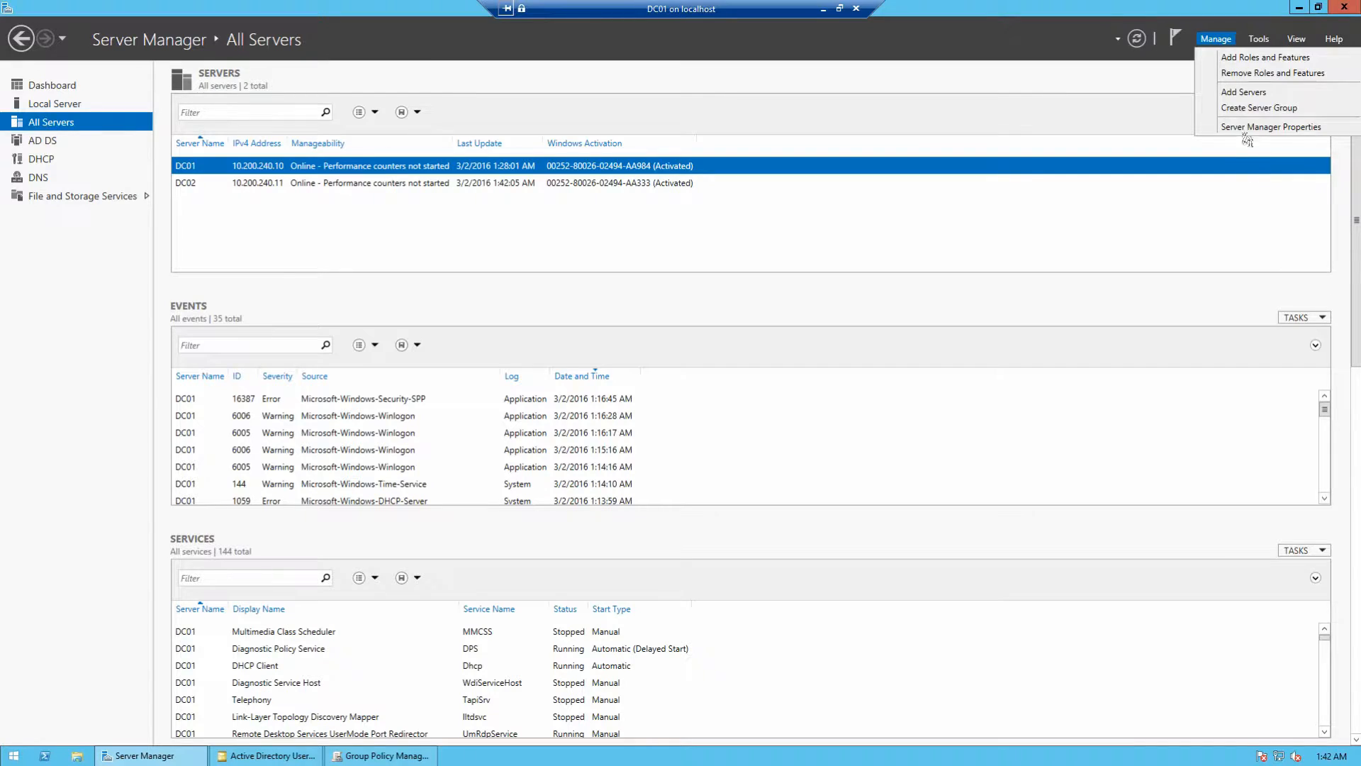
{"action": "left_click", "coordinate": [1249, 108]}
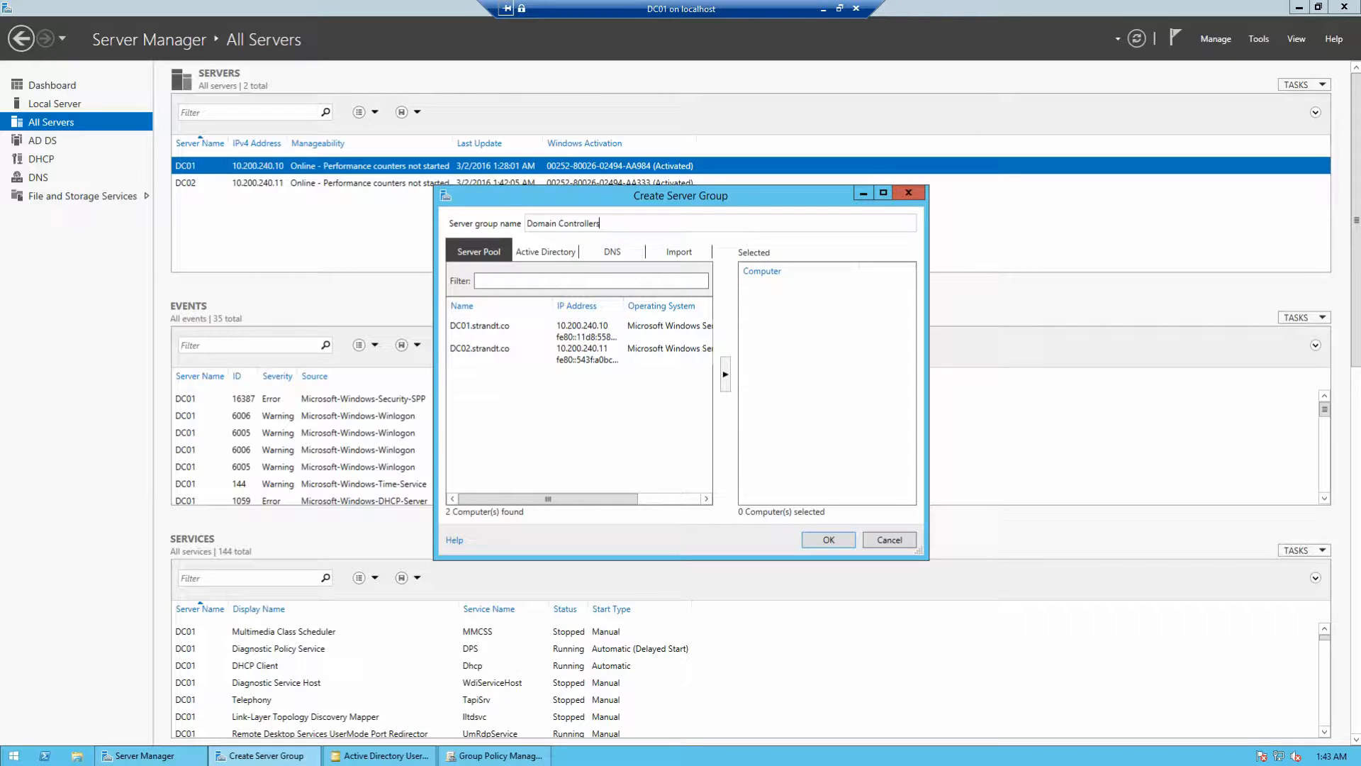
{"action": "left_click", "coordinate": [489, 328]}
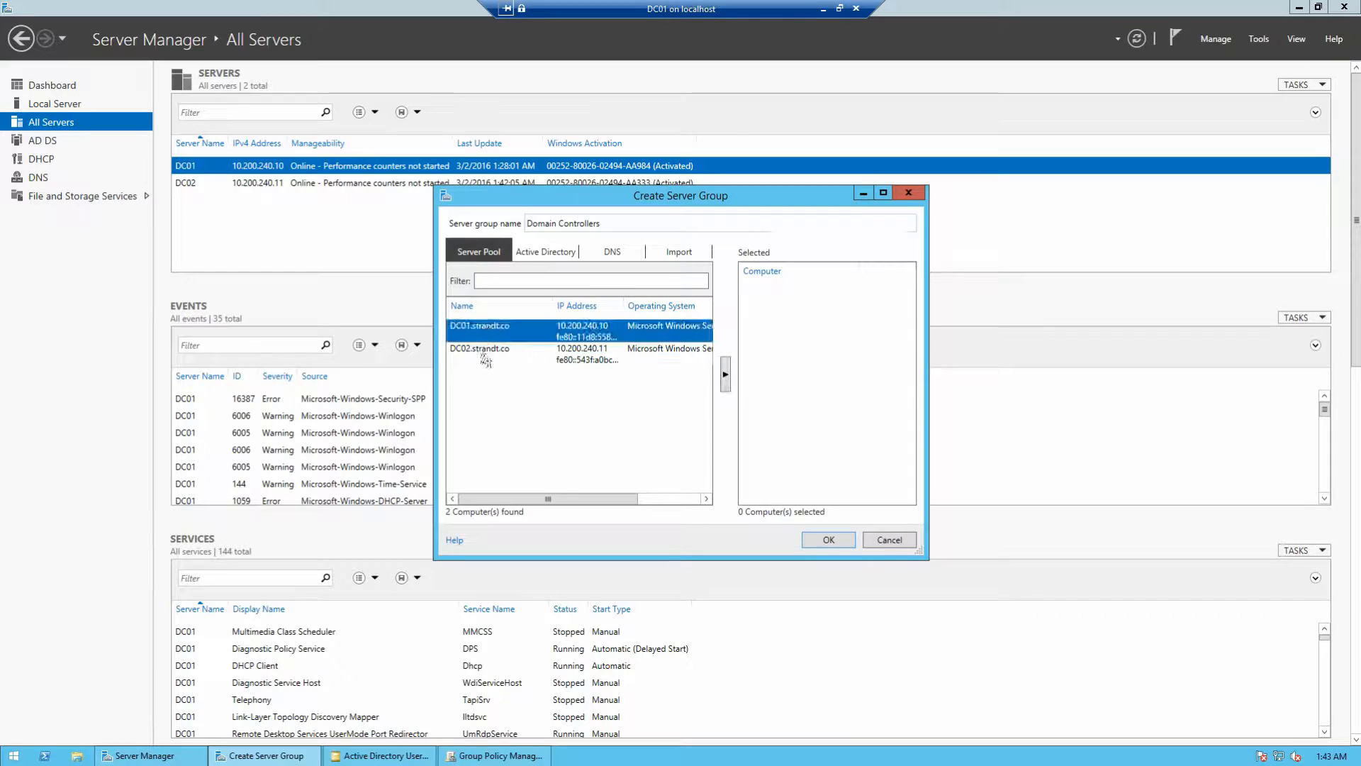
{"action": "left_click", "coordinate": [484, 357], "text": "shift"}
{"action": "left_click", "coordinate": [726, 374]}
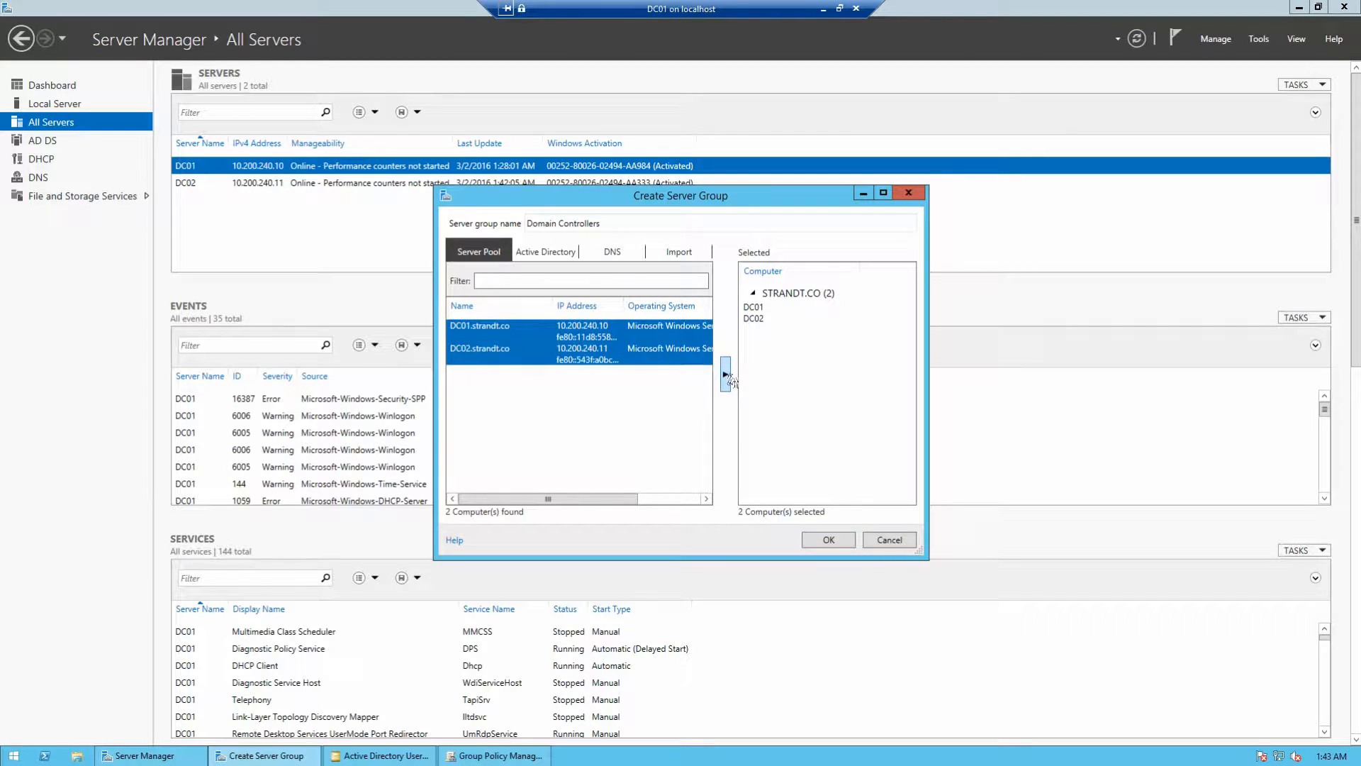
{"action": "left_click", "coordinate": [828, 540]}
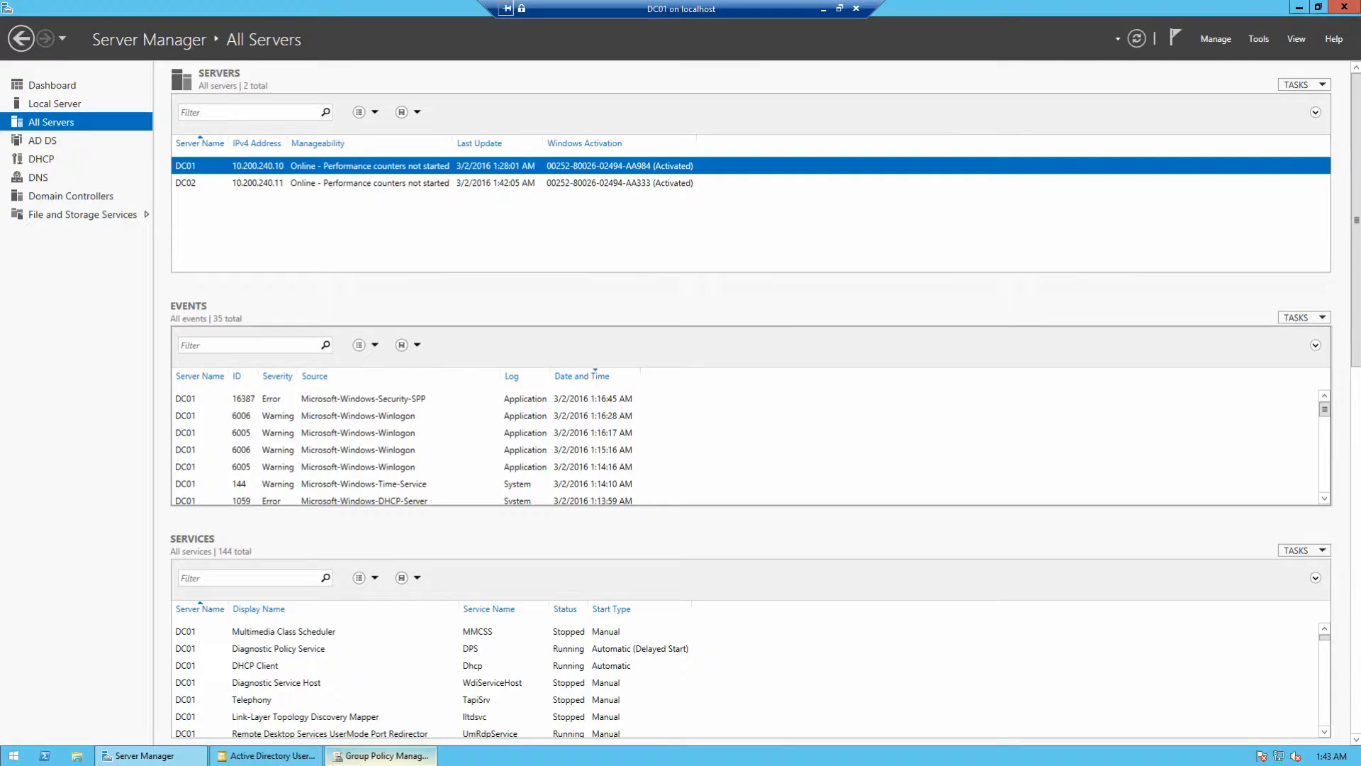
{"action": "left_click", "coordinate": [823, 10]}
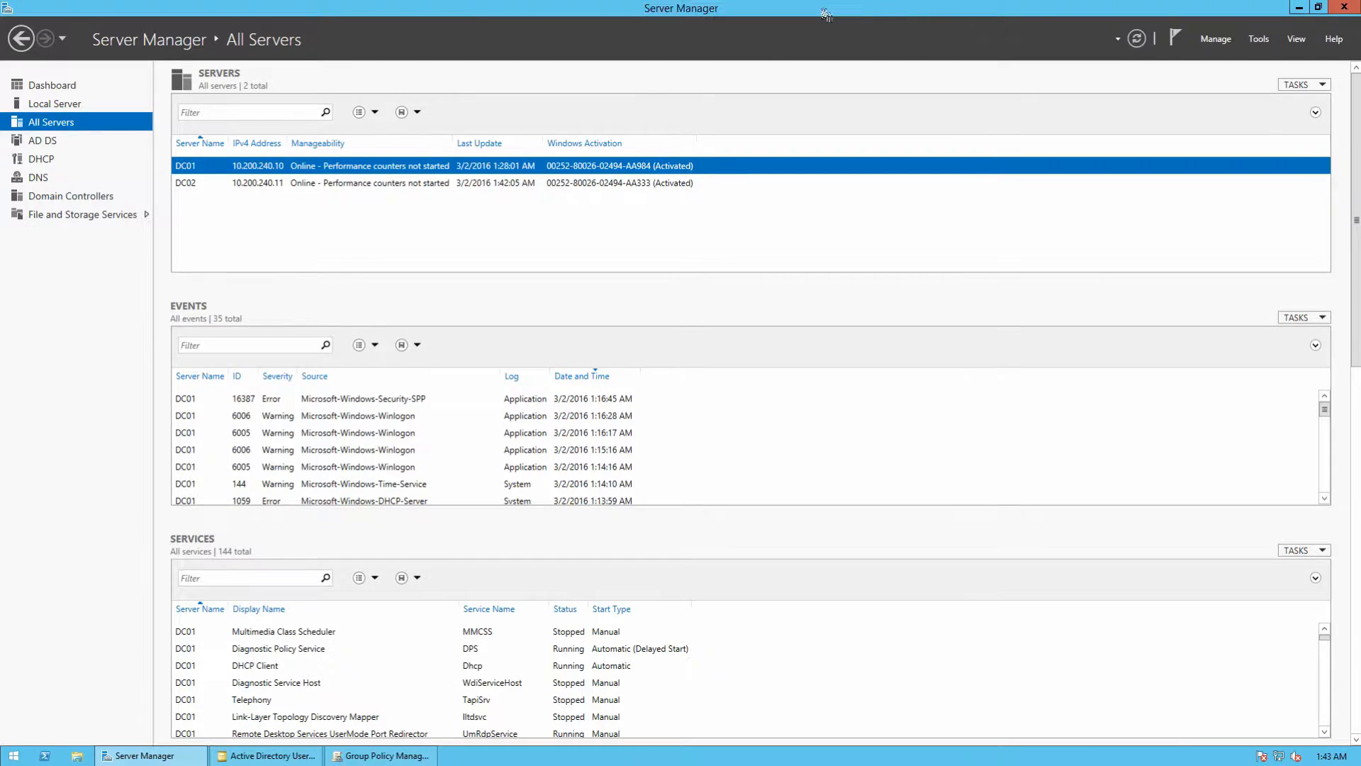
{"action": "left_click", "coordinate": [461, 755]}
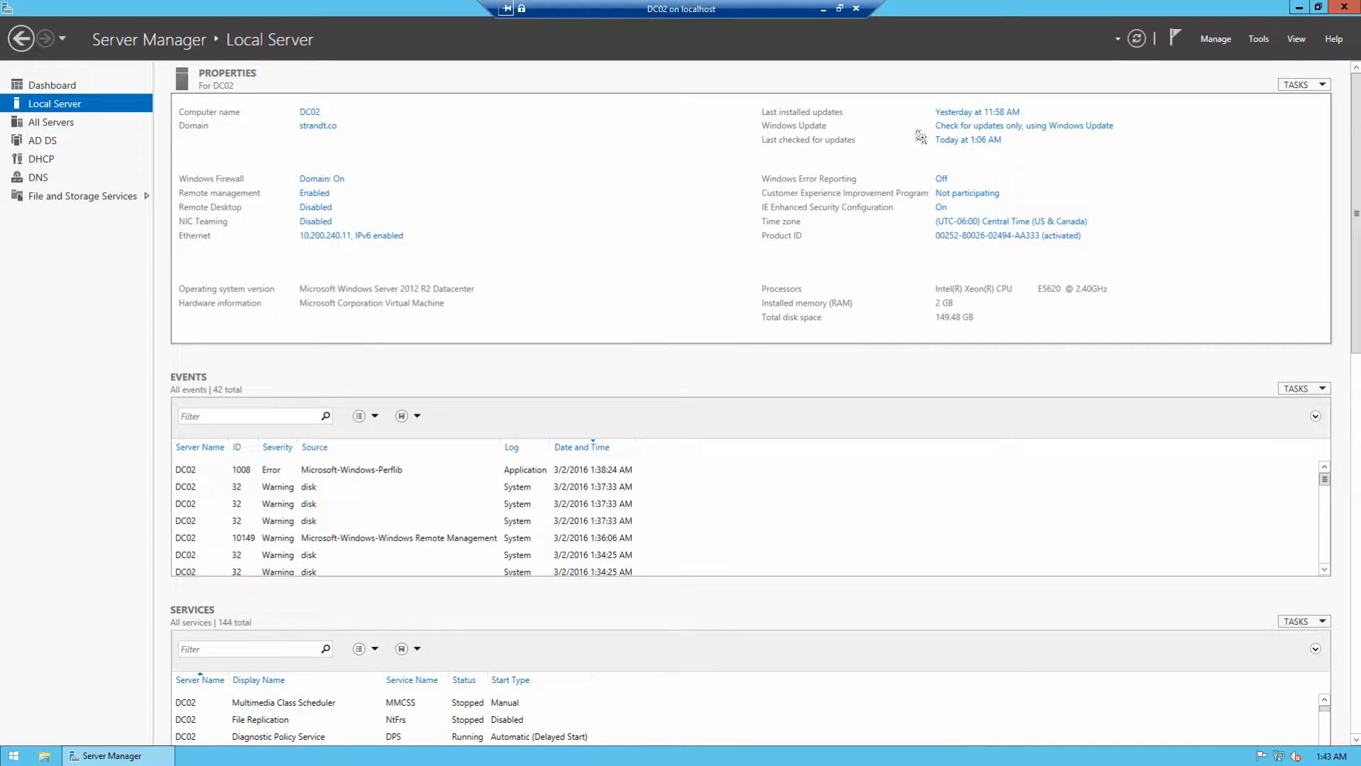
Step: On DC02, create the Domain Controllers server group containing DC01 and DC02 from the server pool
{"action": "left_click", "coordinate": [1215, 41]}
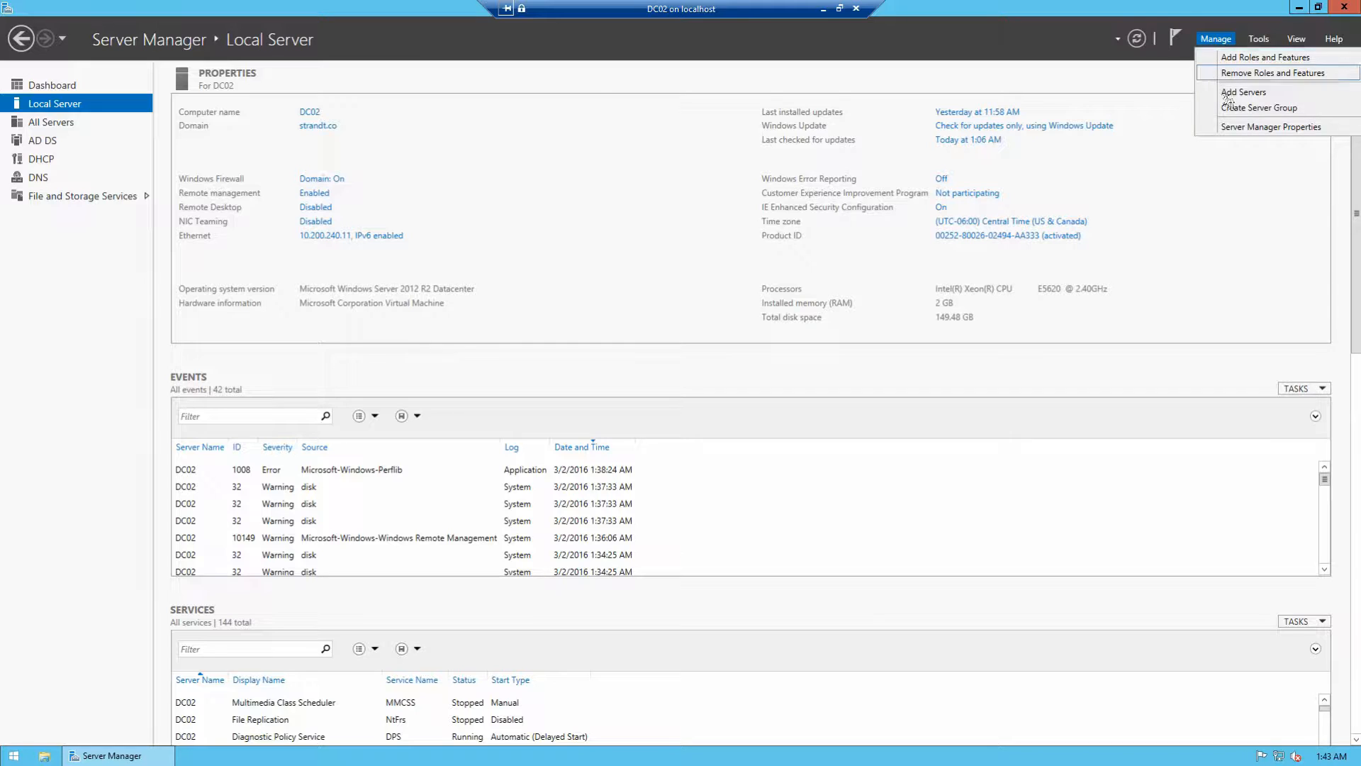
{"action": "left_click", "coordinate": [1231, 113]}
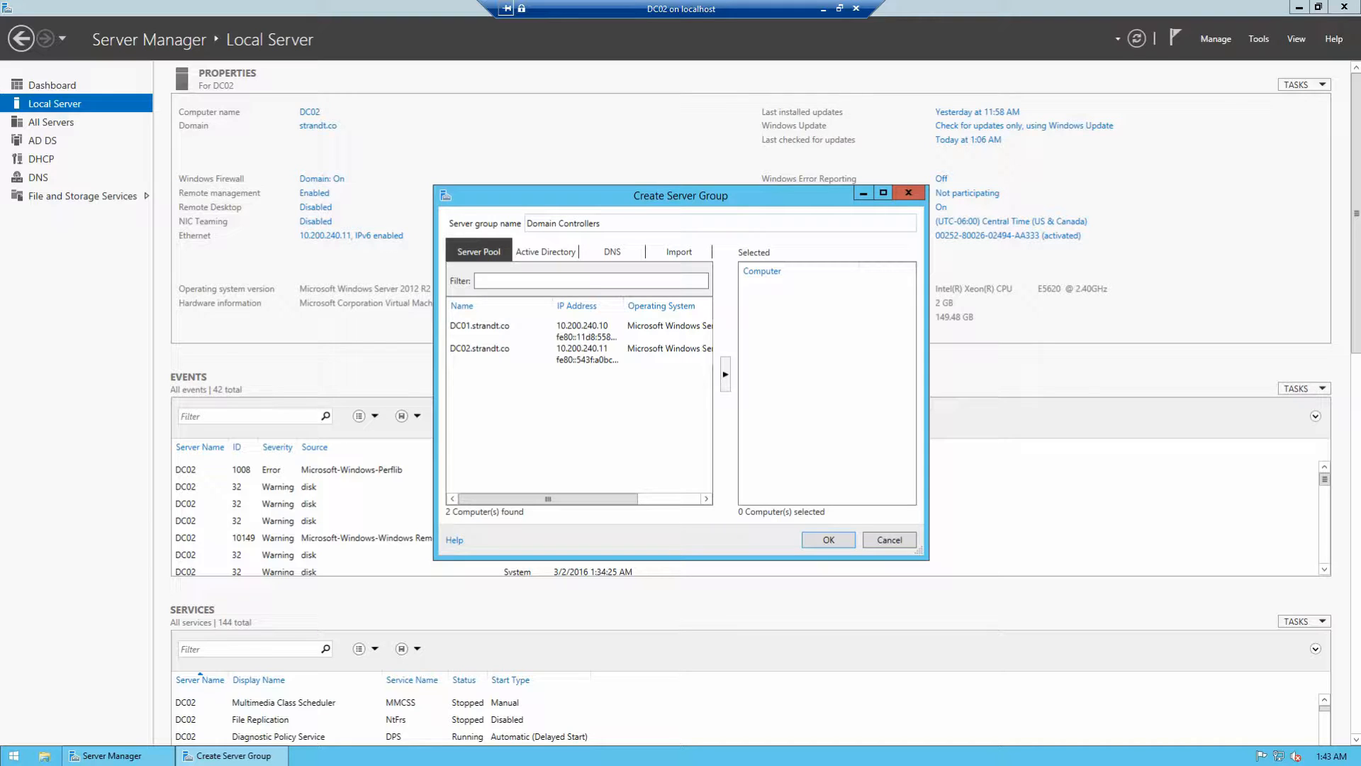
{"action": "left_click", "coordinate": [480, 326]}
{"action": "left_click", "coordinate": [478, 351], "text": "shift"}
{"action": "left_click", "coordinate": [725, 374]}
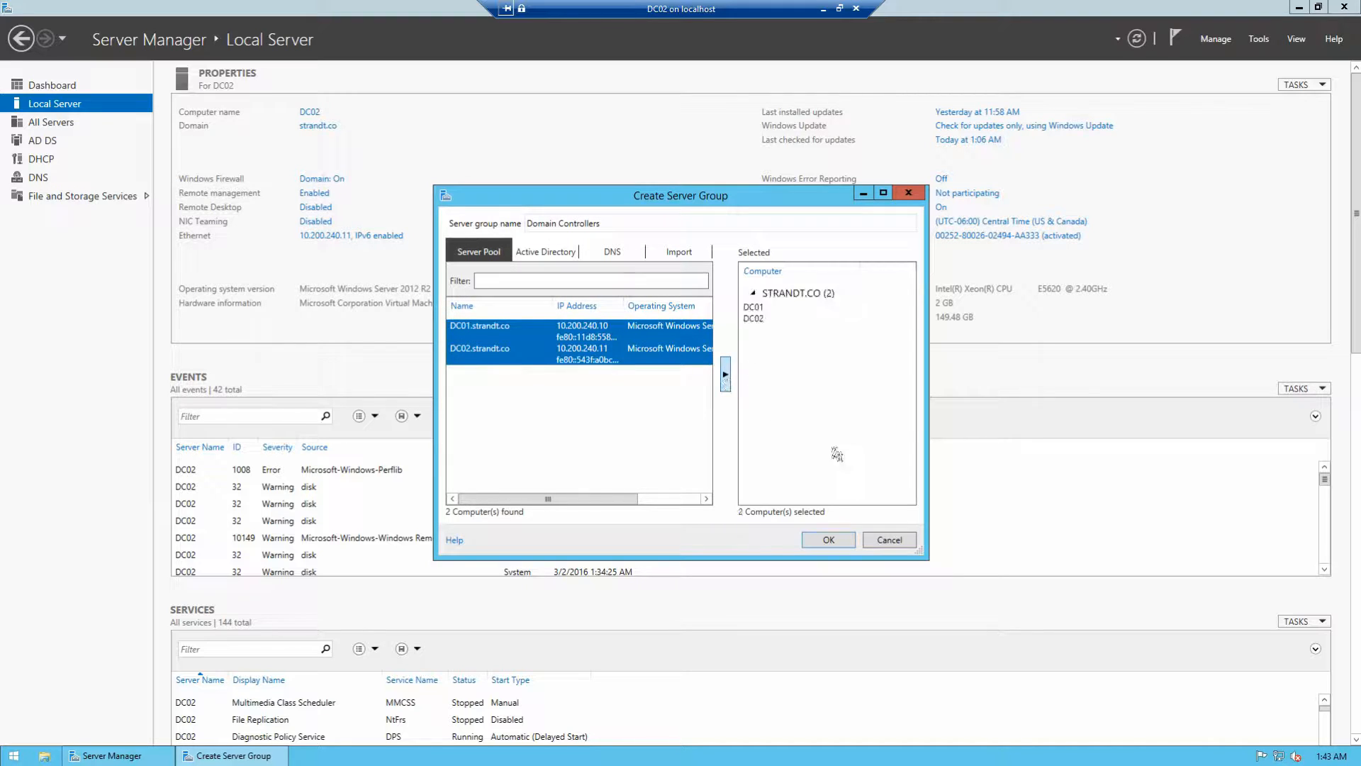
{"action": "left_click", "coordinate": [828, 539]}
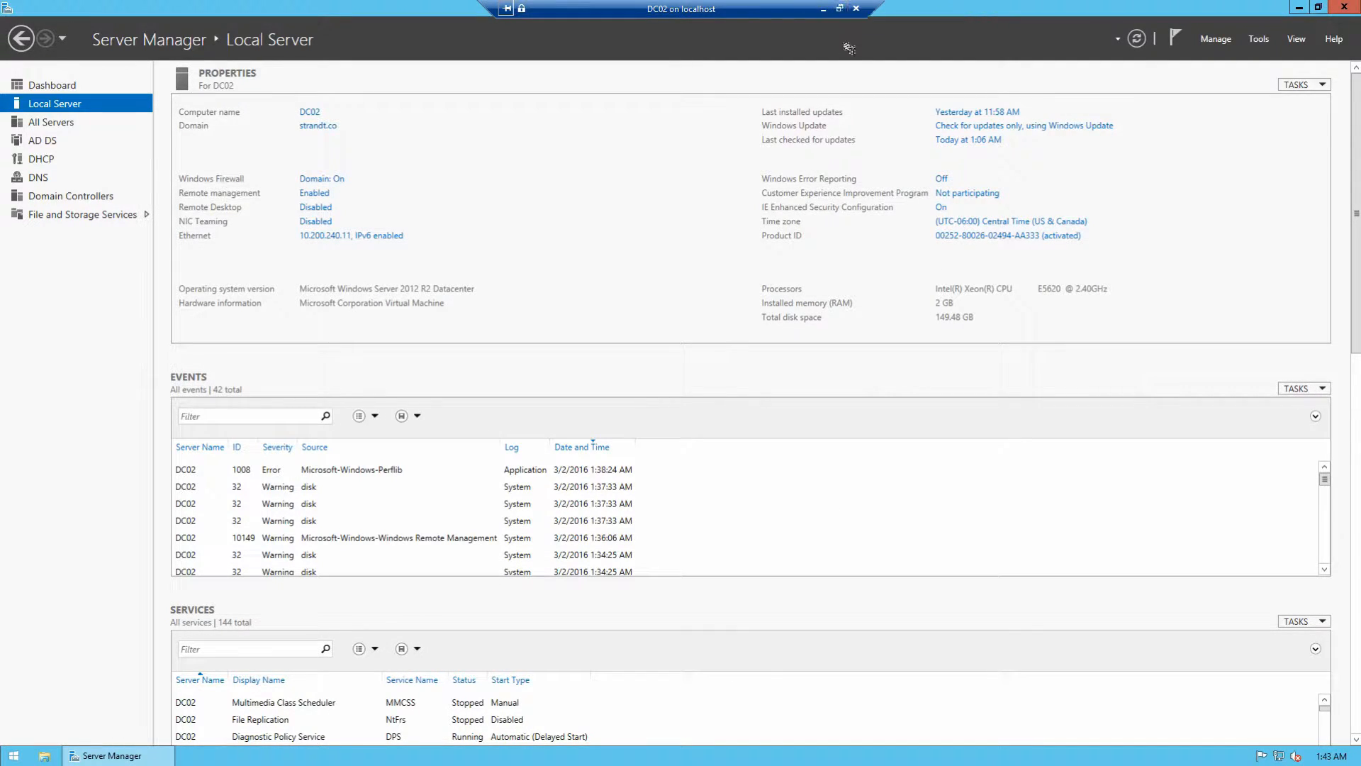
Step: Launch Active Directory Users and Computers on DC02, snap it right, maximize it and expand strandt.co
{"action": "left_click", "coordinate": [1259, 39]}
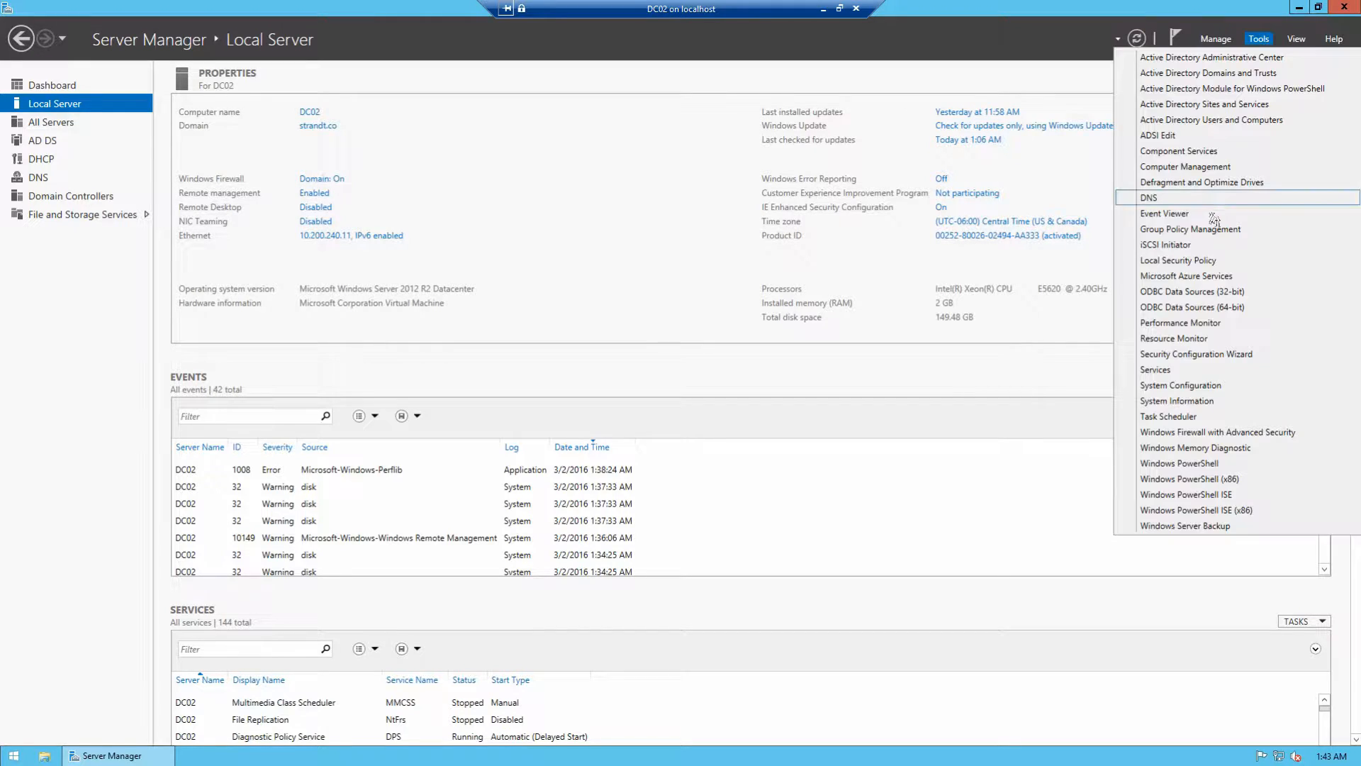
{"action": "left_click", "coordinate": [1226, 125]}
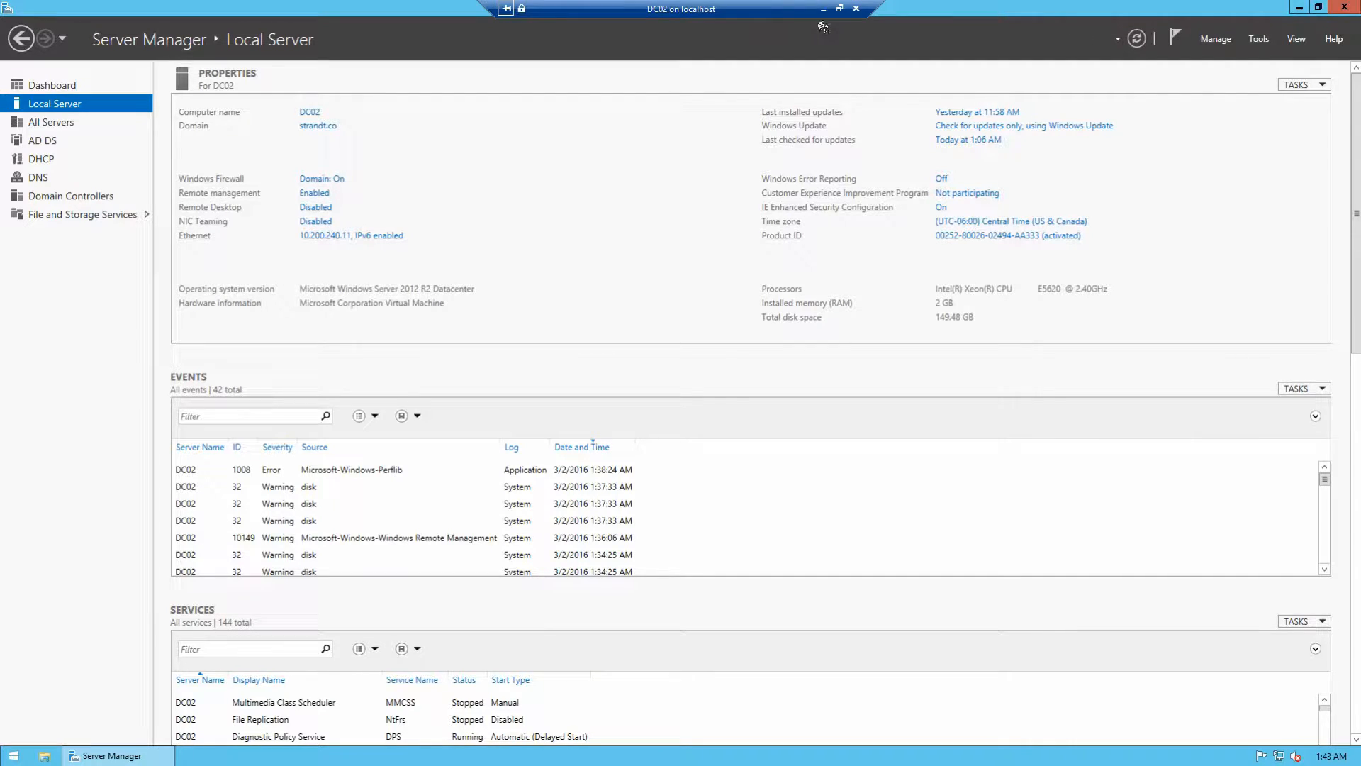
{"action": "left_click", "coordinate": [839, 8]}
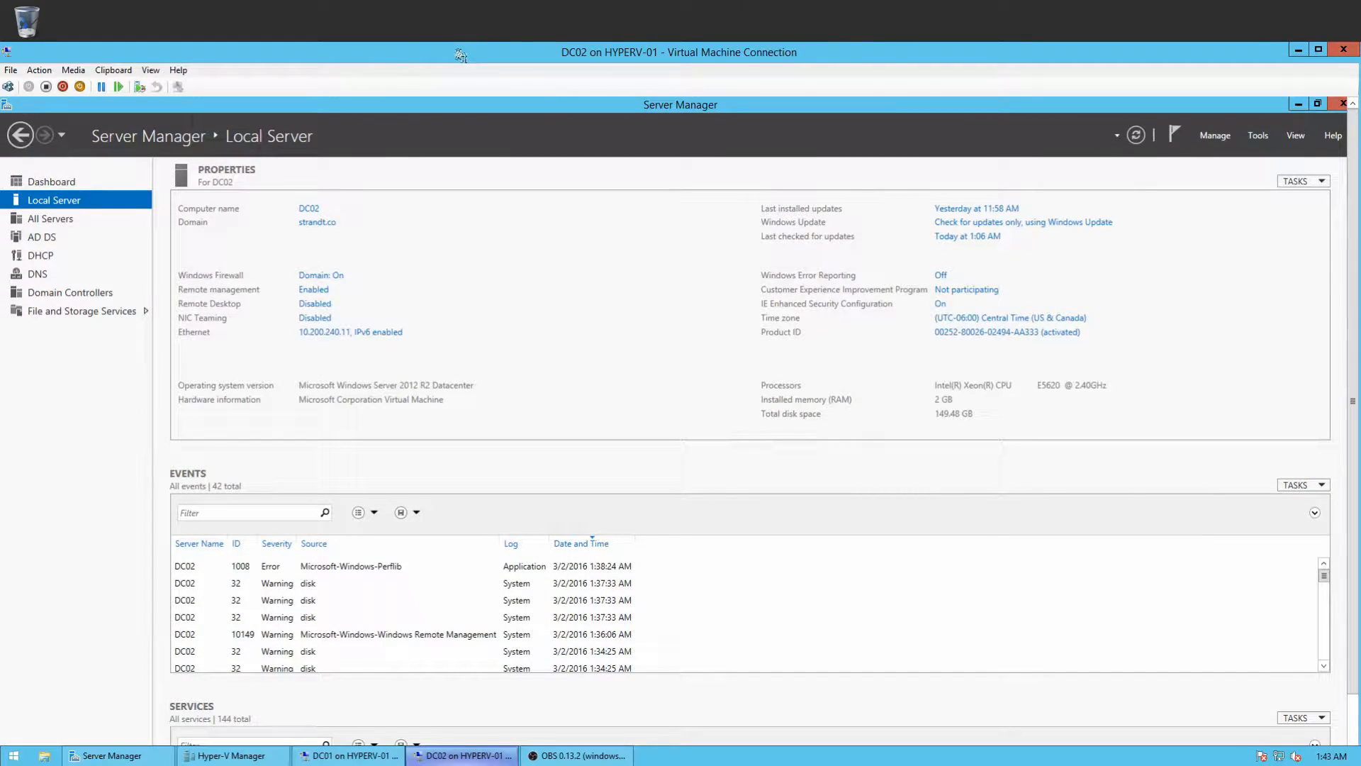
{"action": "left_click_drag", "start_coordinate": [232, 55], "coordinate": [1359, 168]}
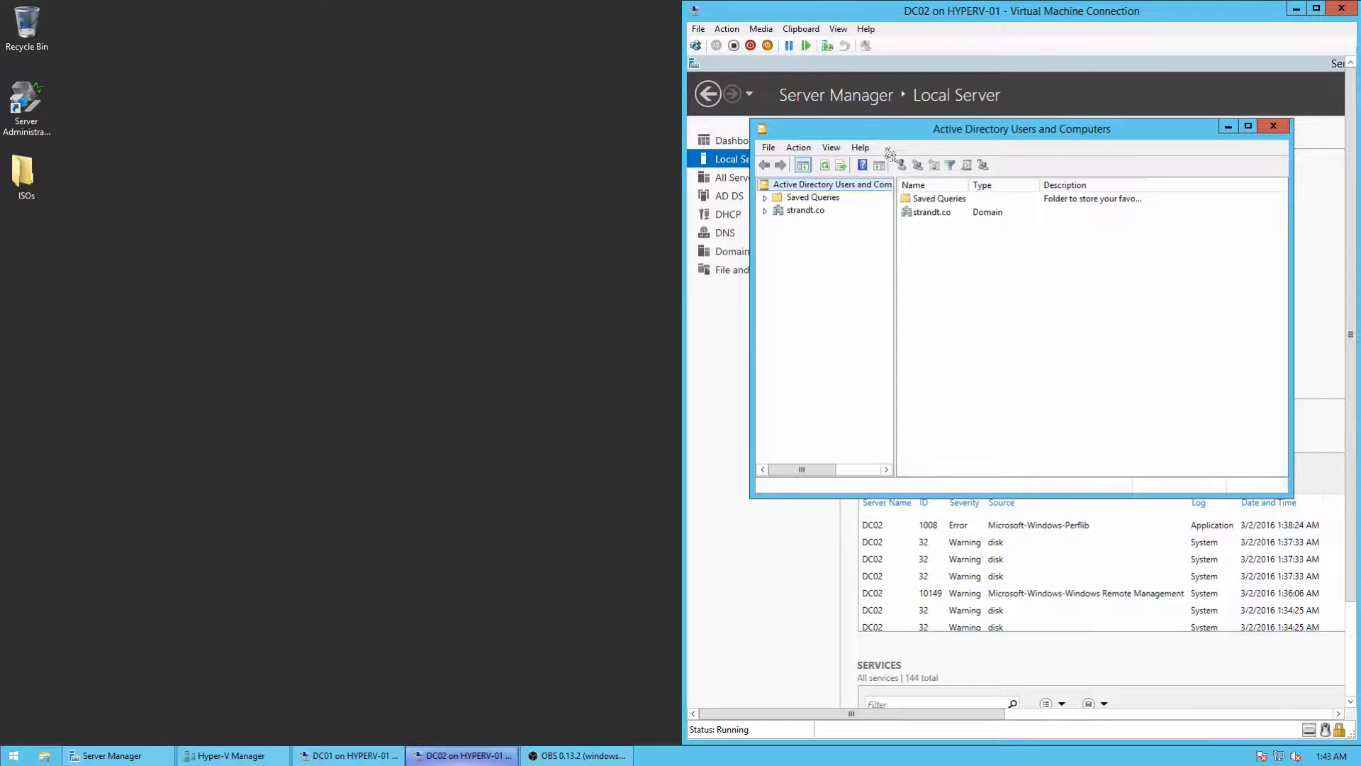
{"action": "left_click", "coordinate": [1249, 127]}
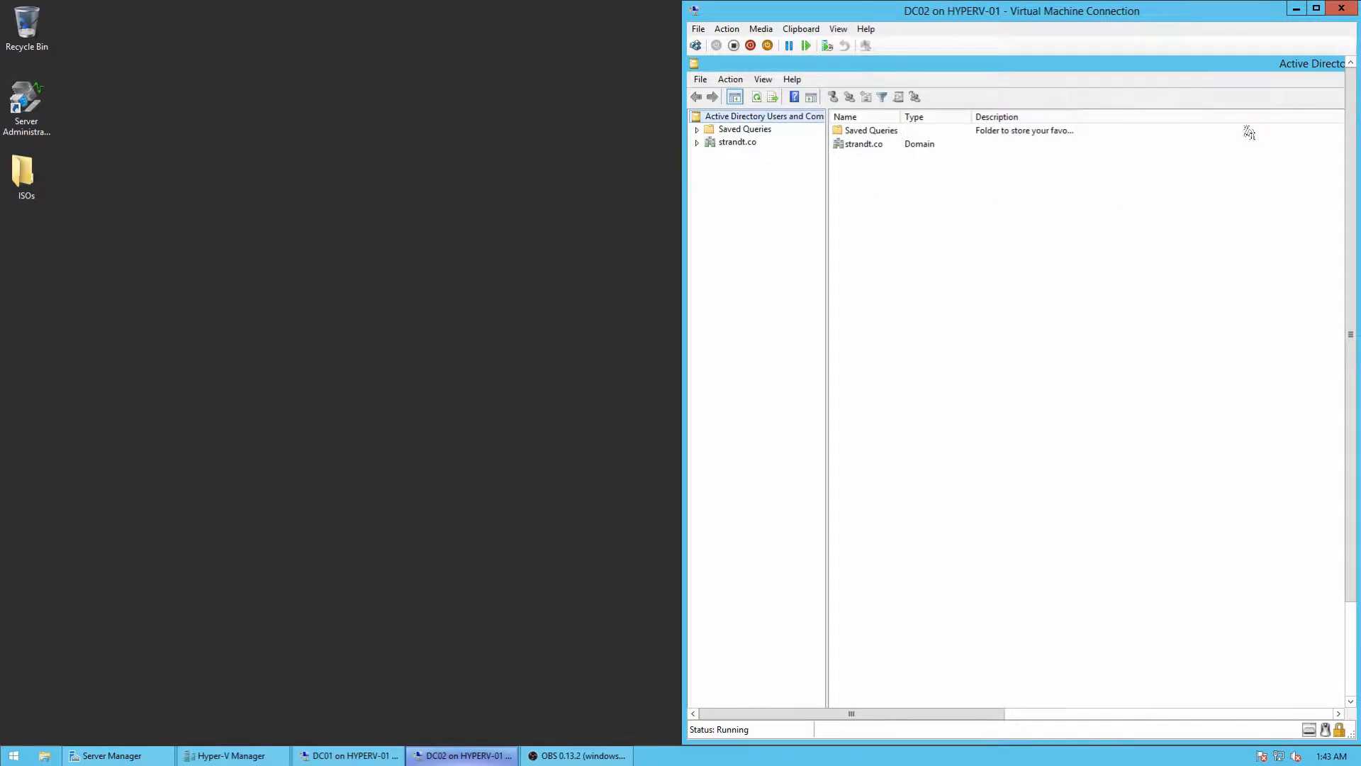
{"action": "left_click", "coordinate": [698, 143]}
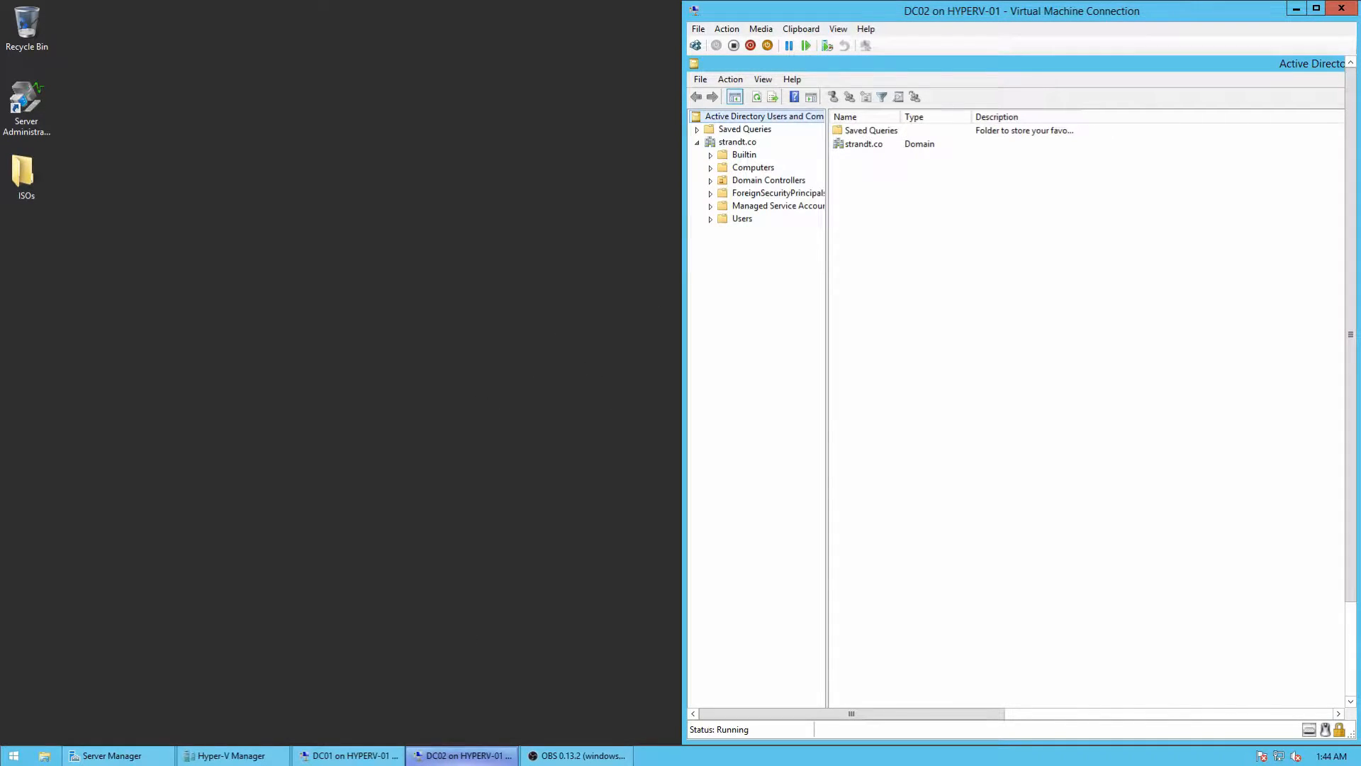
{"action": "left_click", "coordinate": [356, 755]}
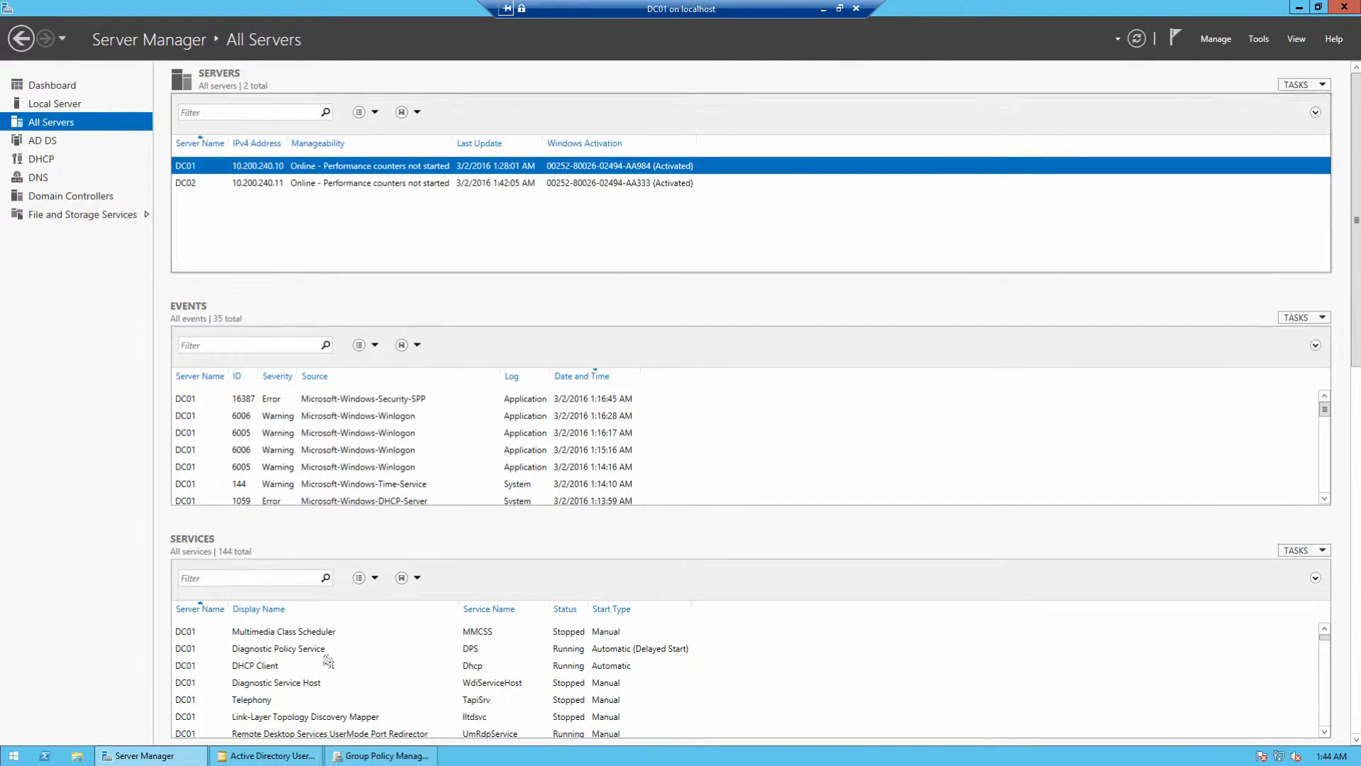
Step: Snap DC01's directory console to the left half and view strandt.co's empty Computers container
{"action": "left_click", "coordinate": [265, 756]}
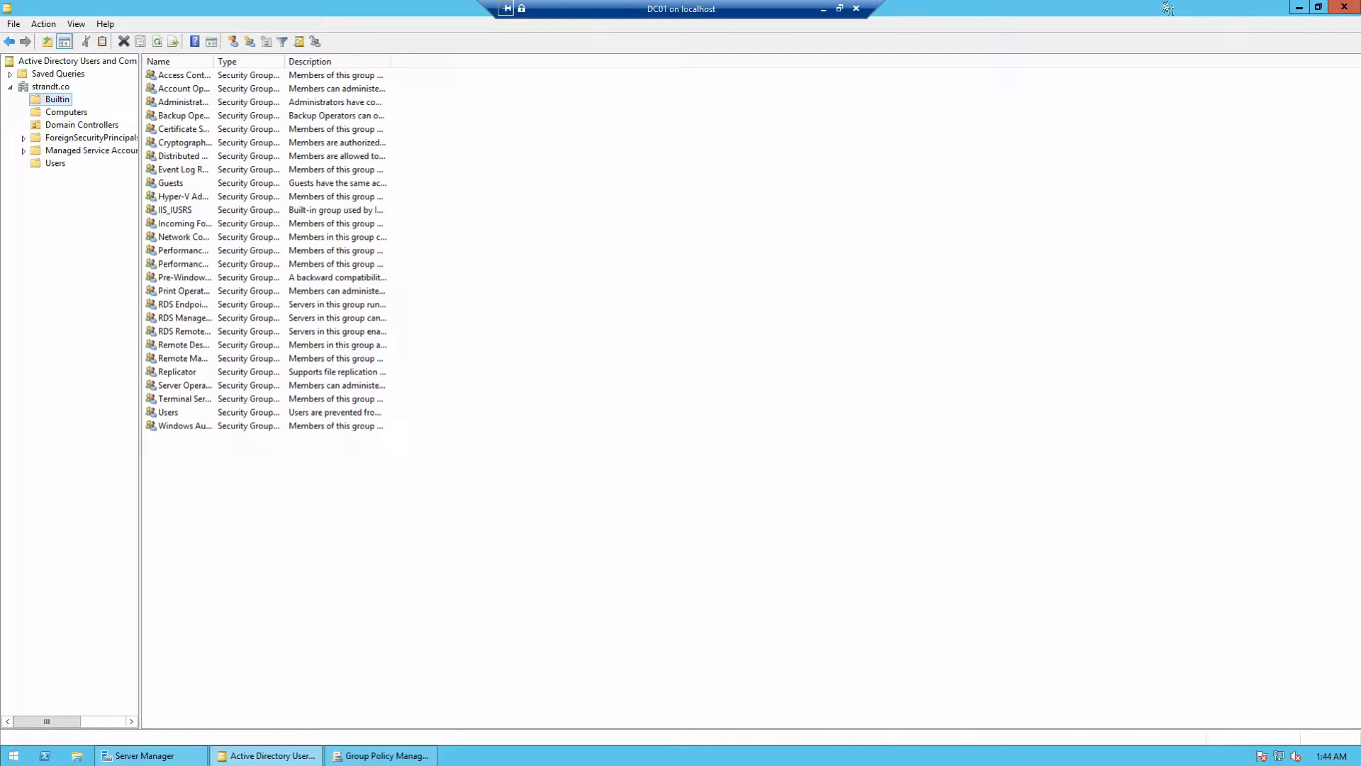
{"action": "double_click", "coordinate": [769, 17]}
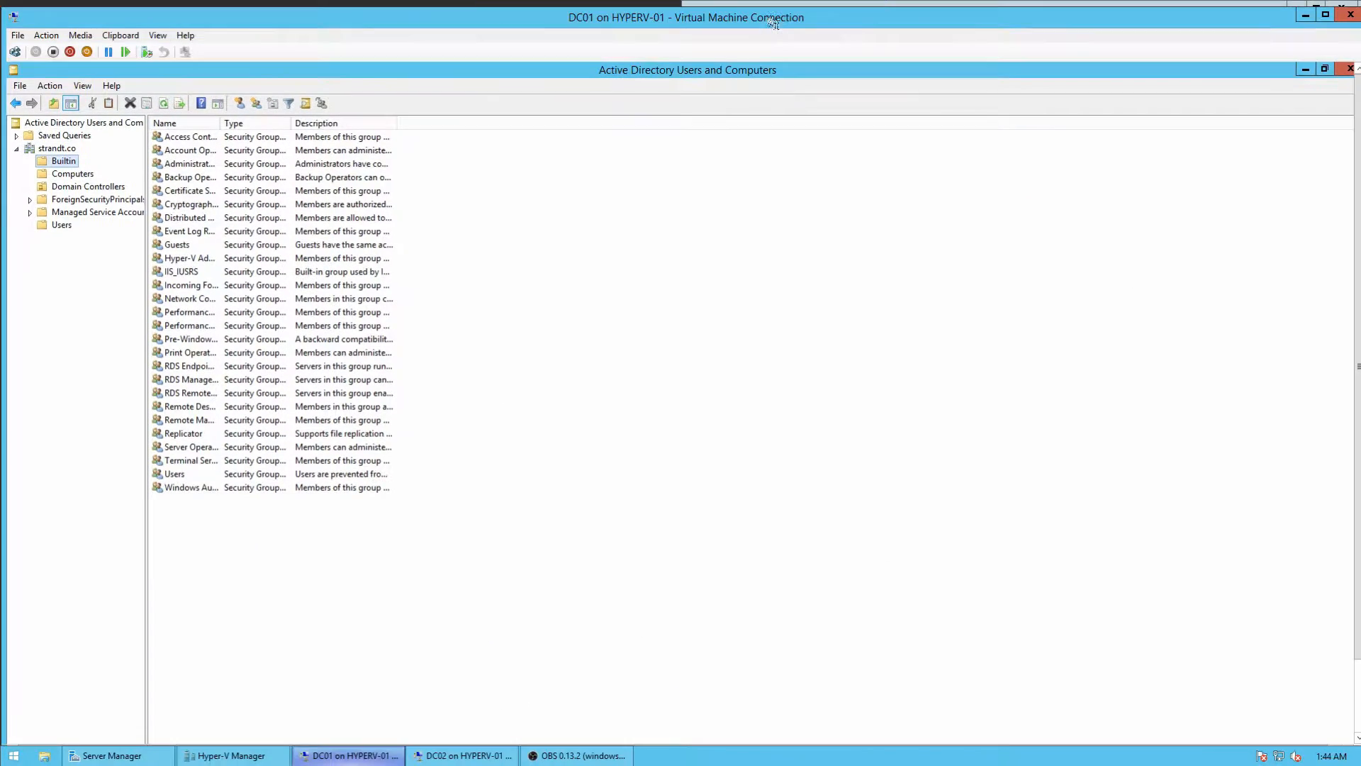
{"action": "left_click_drag", "start_coordinate": [786, 20], "coordinate": [1, 61]}
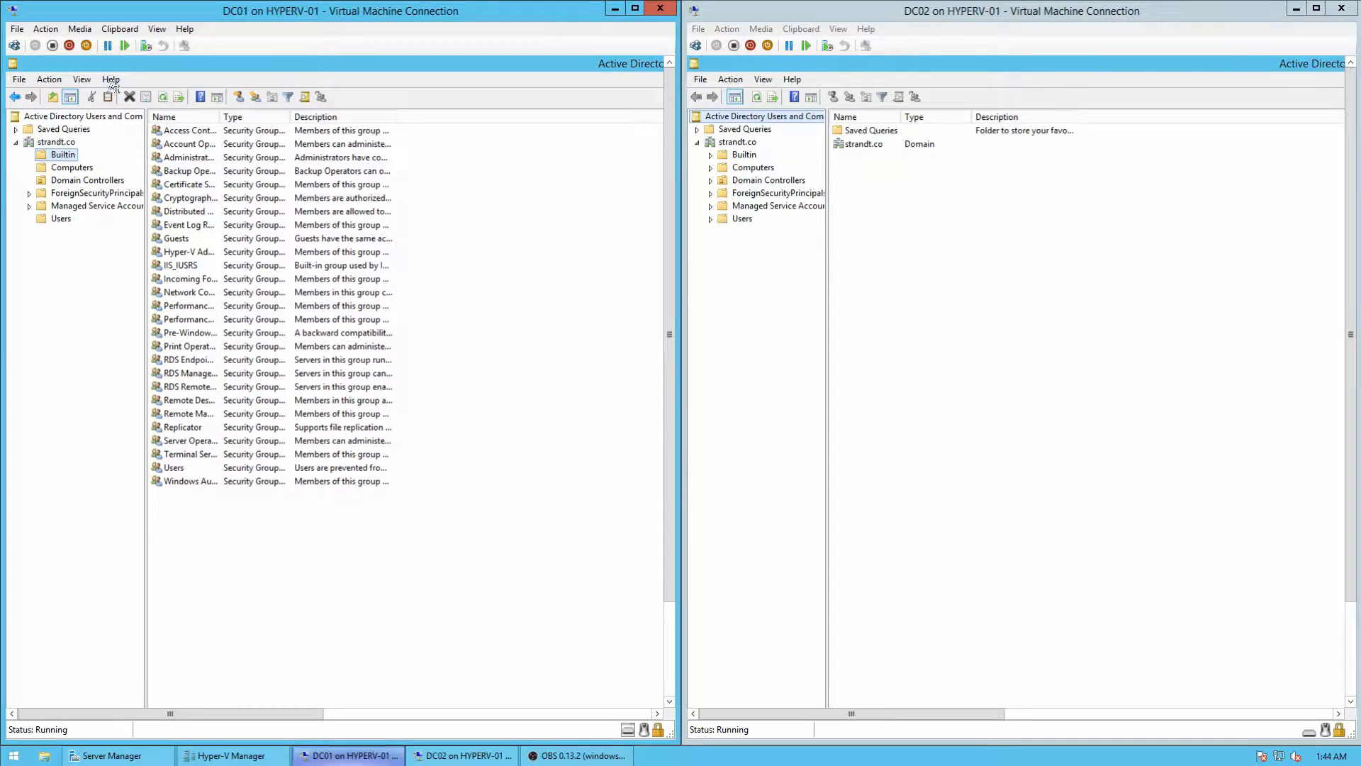
{"action": "left_click", "coordinate": [58, 143]}
{"action": "left_click", "coordinate": [74, 168]}
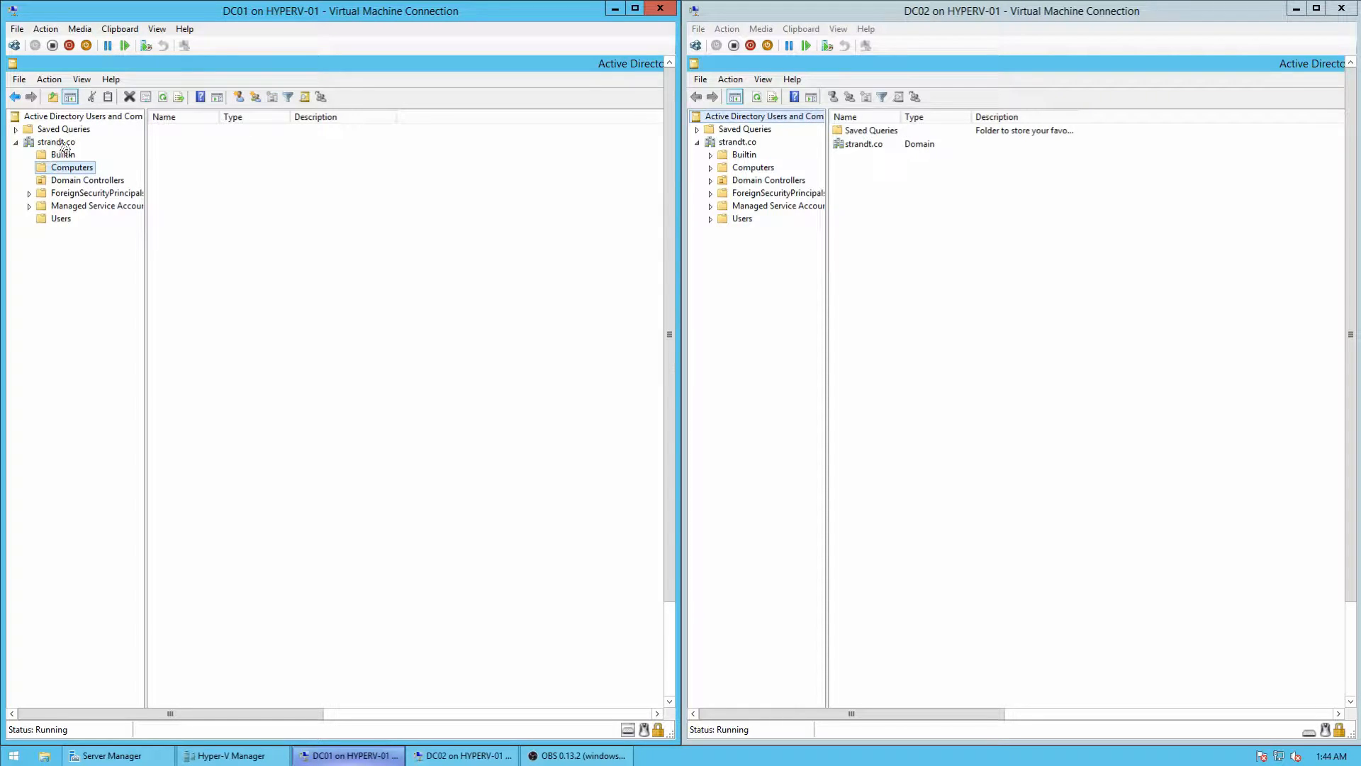
Step: Create a new organizational unit named PendingDevices under strandt.co on DC01
{"action": "right_click", "coordinate": [62, 143]}
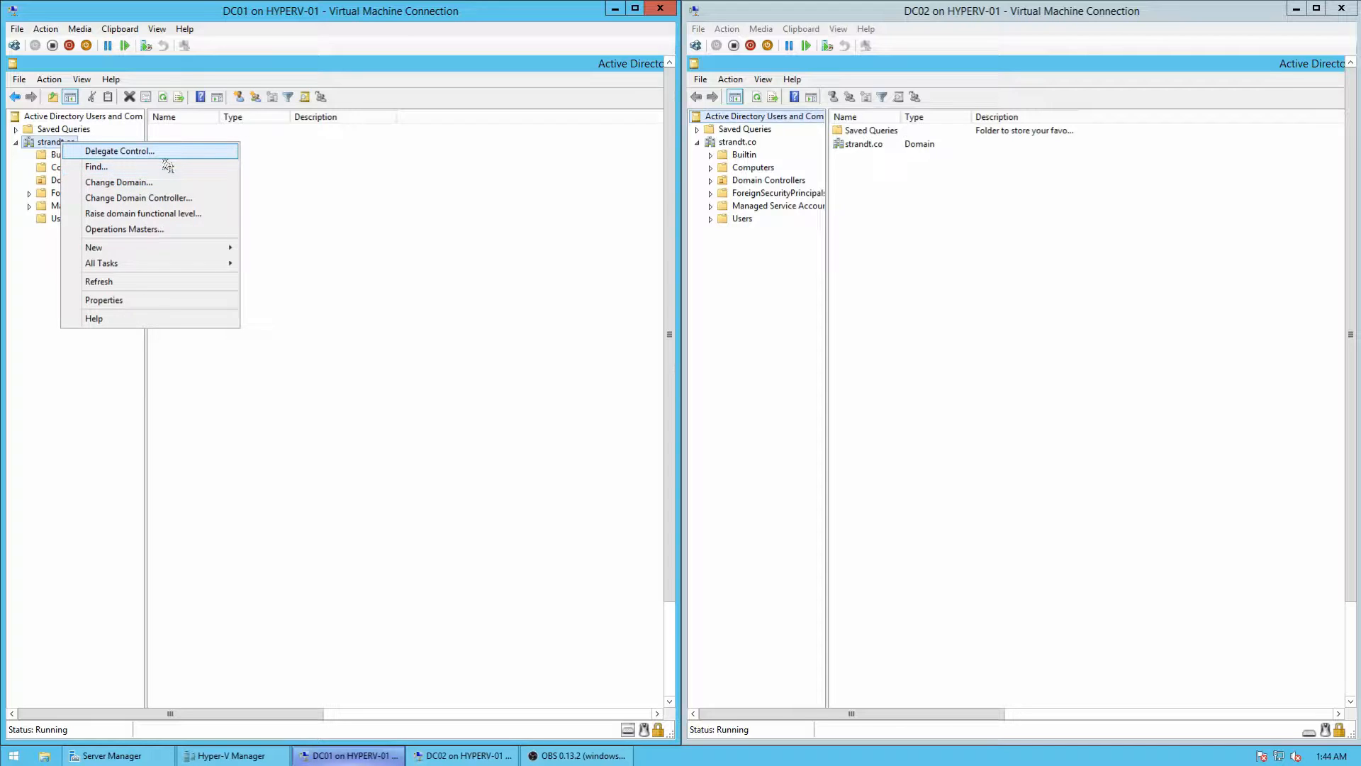
{"action": "mouse_move", "coordinate": [208, 255]}
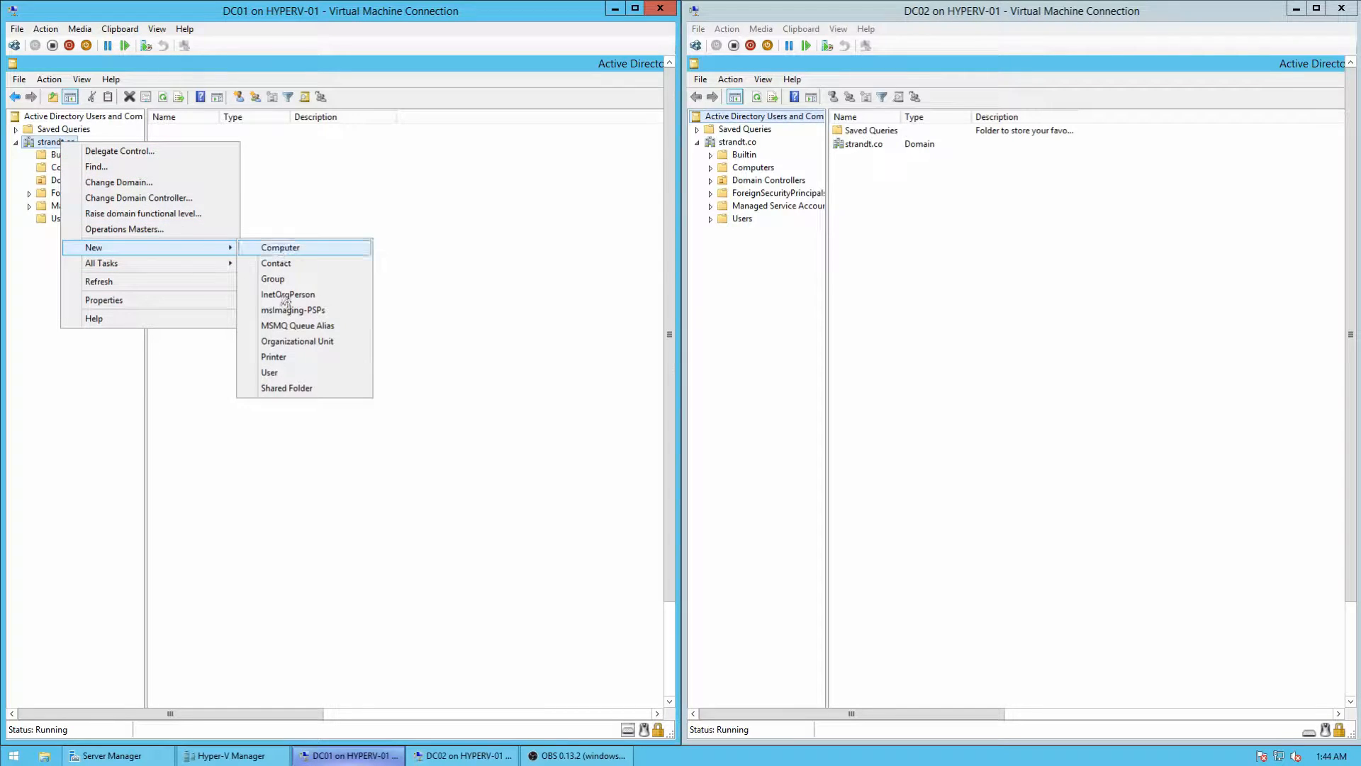
{"action": "left_click", "coordinate": [295, 342]}
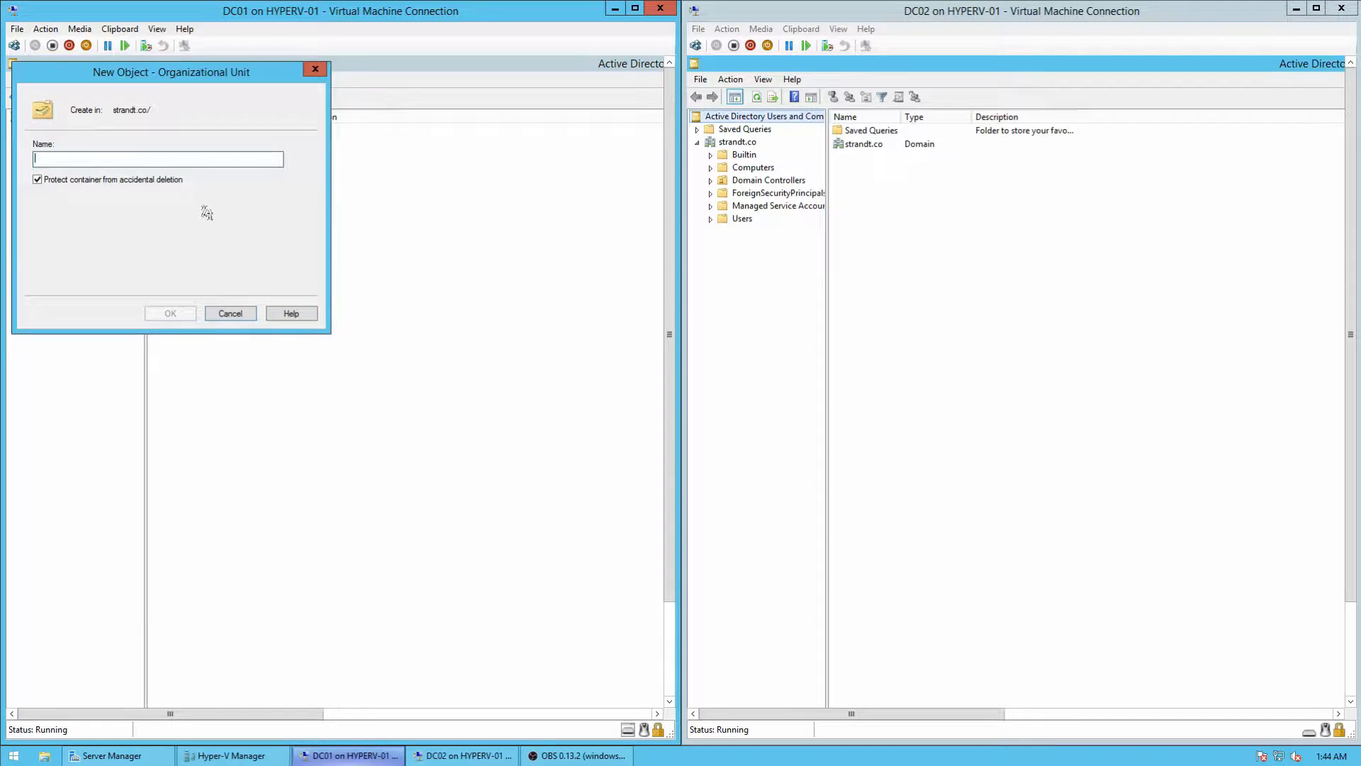
{"action": "type", "text": "PendingDevices"}
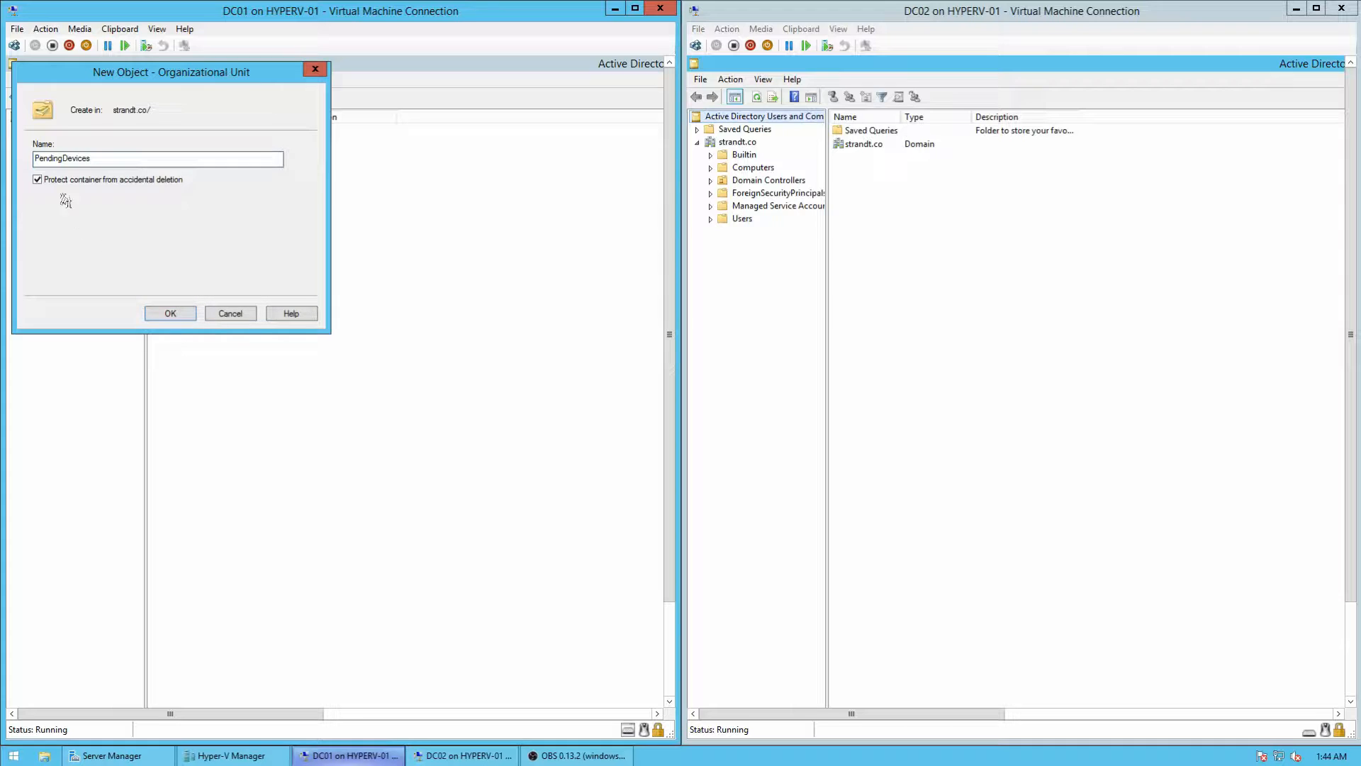
{"action": "left_click", "coordinate": [181, 318]}
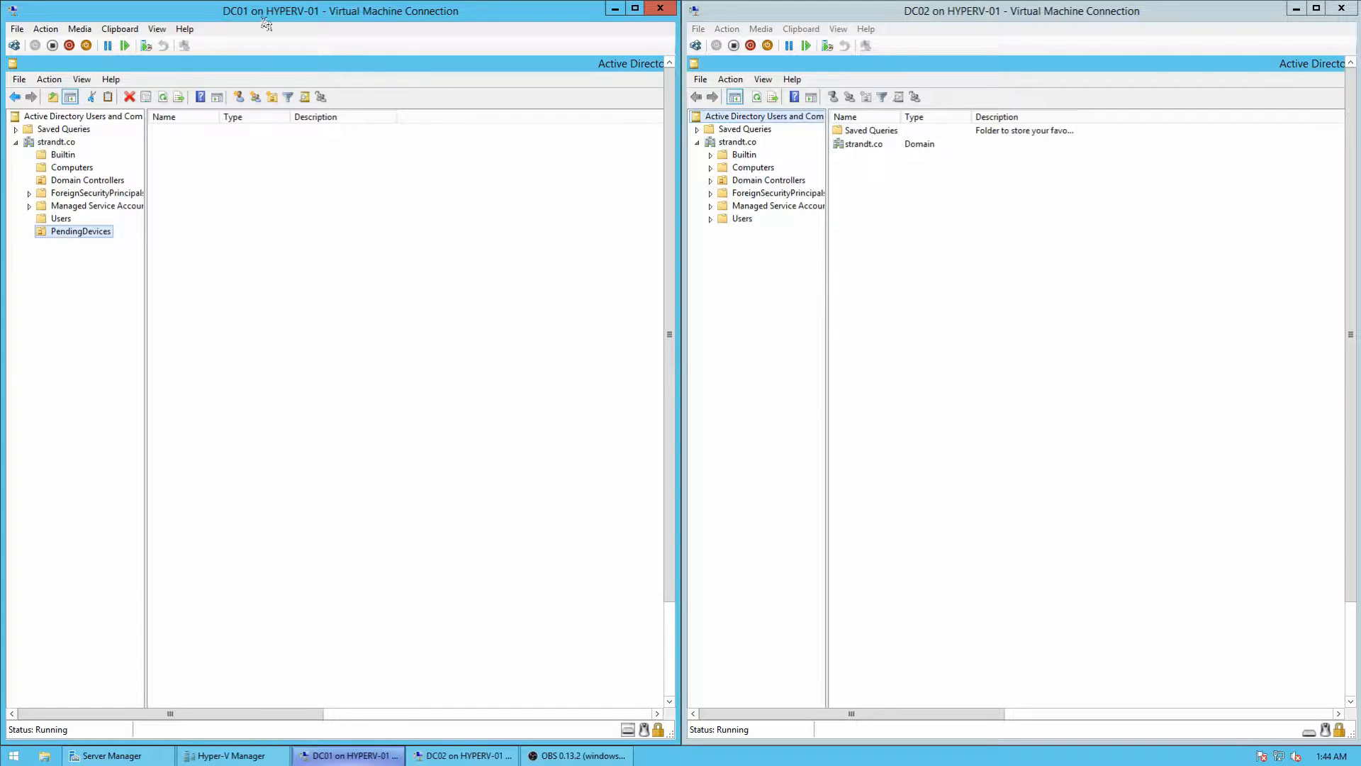
Step: Collapse, re-expand and refresh strandt.co on DC02, then select the replicated PendingDevices unit
{"action": "left_click", "coordinate": [697, 142]}
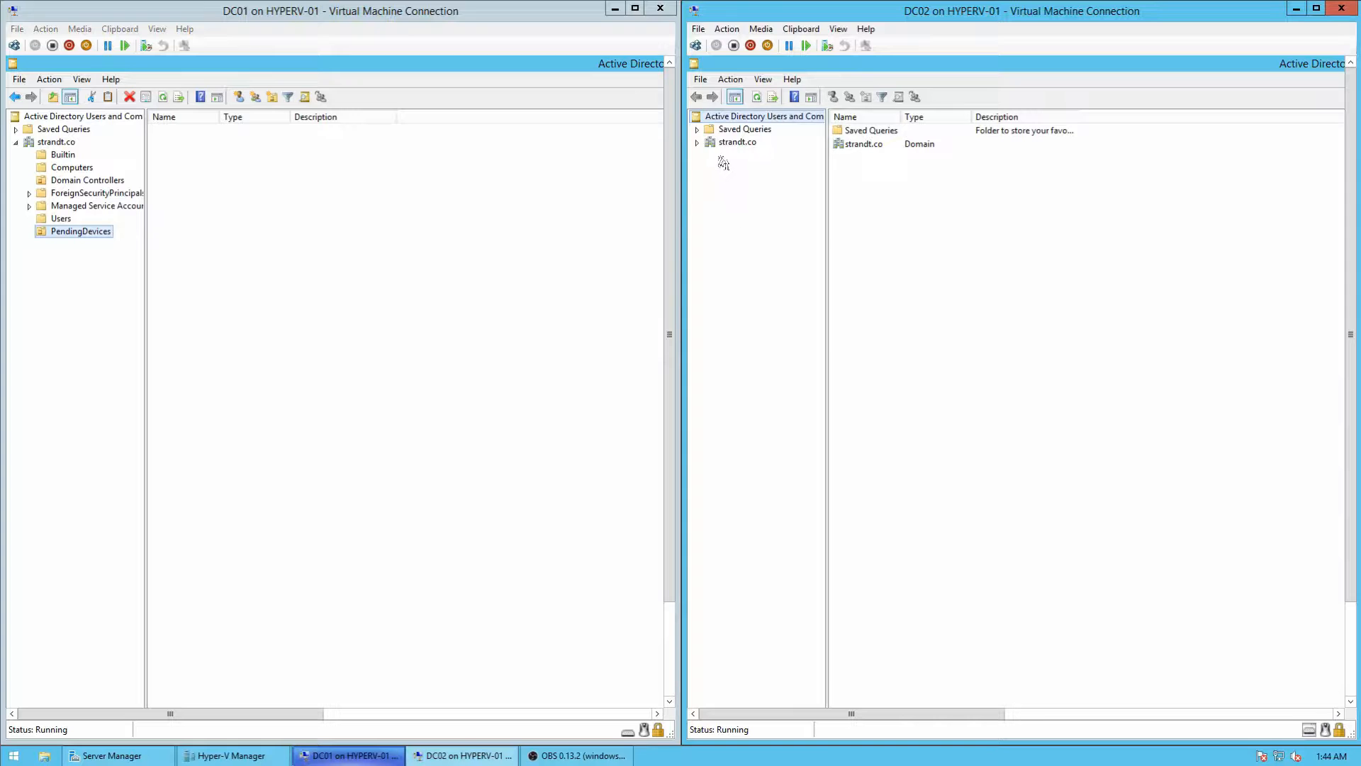
{"action": "left_click", "coordinate": [697, 143]}
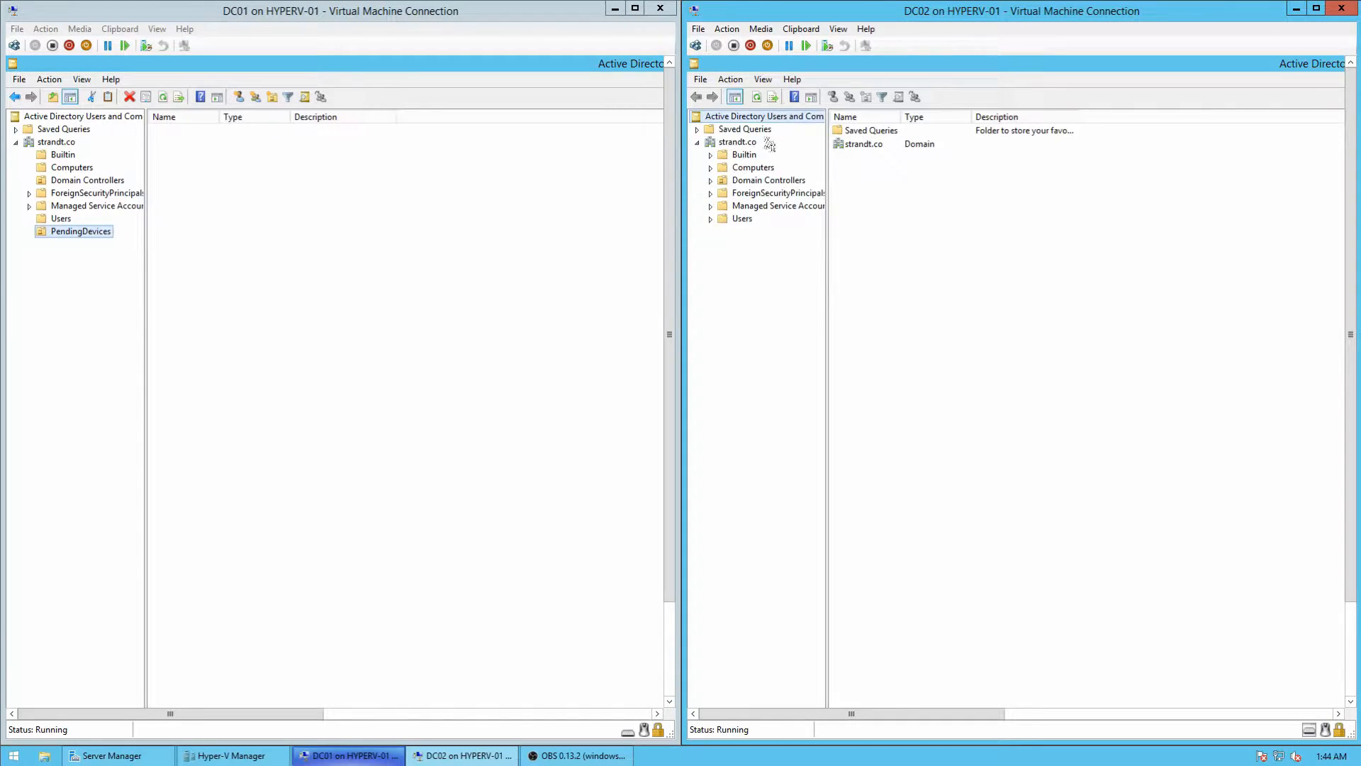
{"action": "left_click", "coordinate": [757, 98]}
{"action": "left_click", "coordinate": [746, 220]}
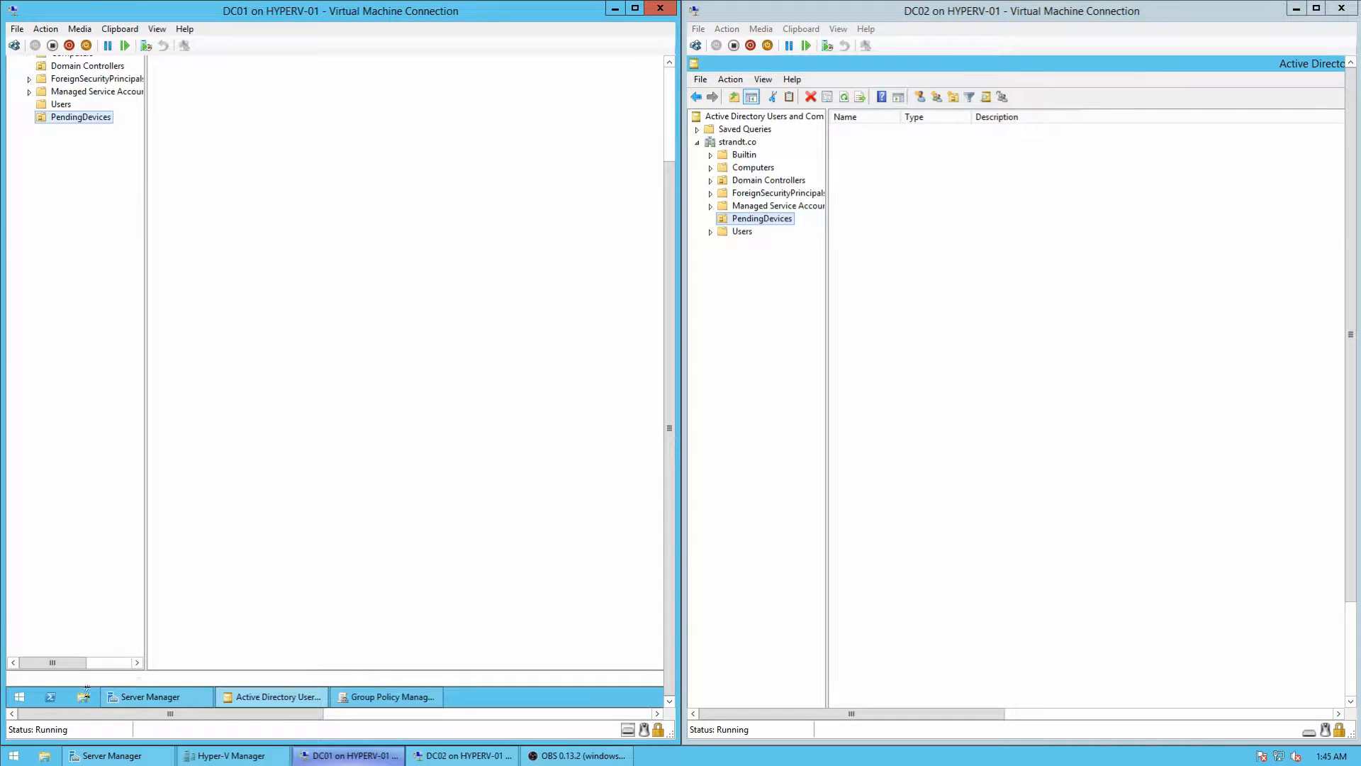
Step: In PowerShell on DC01, run redircmp "ou=pendingdevices,dc=strandt,dc=co" to send new computers to PendingDevices
{"action": "left_click", "coordinate": [51, 698]}
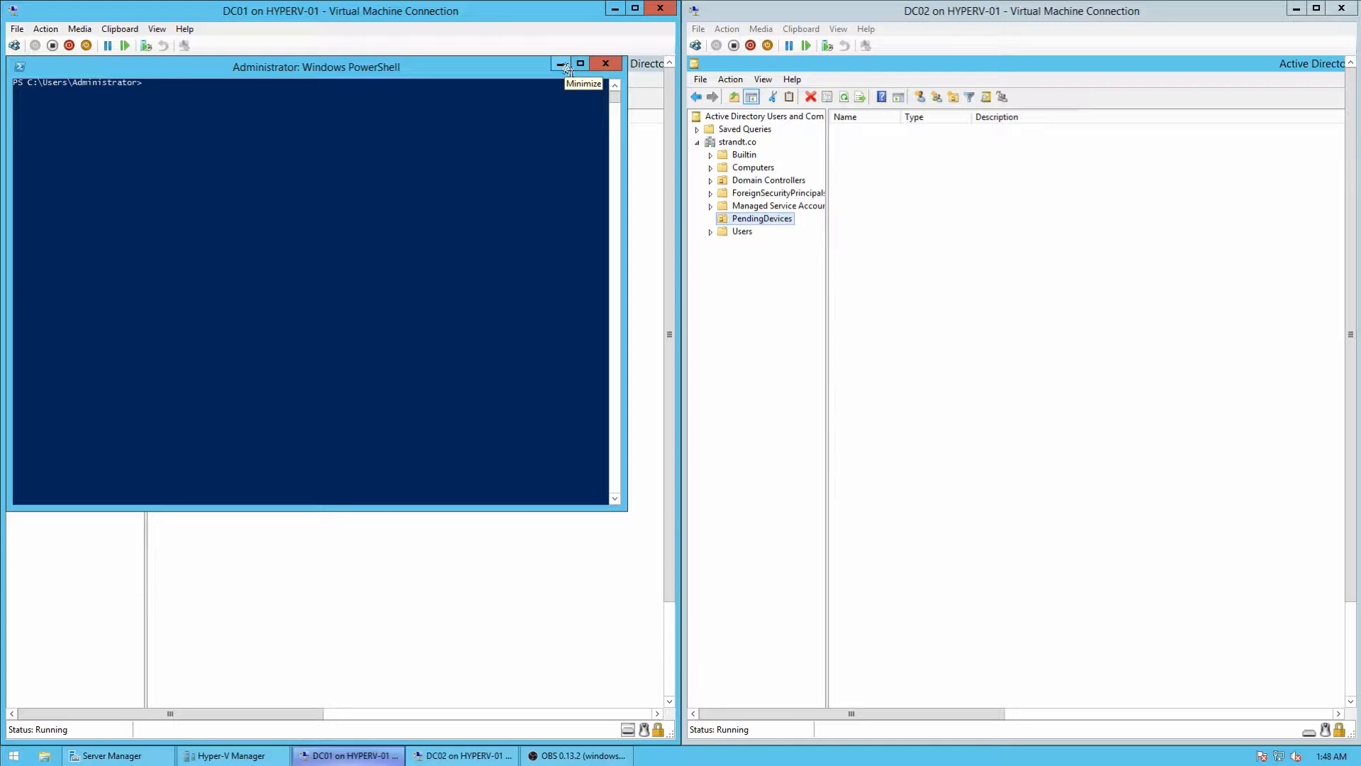
{"action": "type", "text": "re"}
{"action": "type", "text": "dui"}
{"action": "key", "text": "BackSpace"}
{"action": "key", "text": "BackSpace"}
{"action": "type", "text": "ircmp \""}
{"action": "type", "text": "ou=pendingdevices,dc=strandt,dc="}
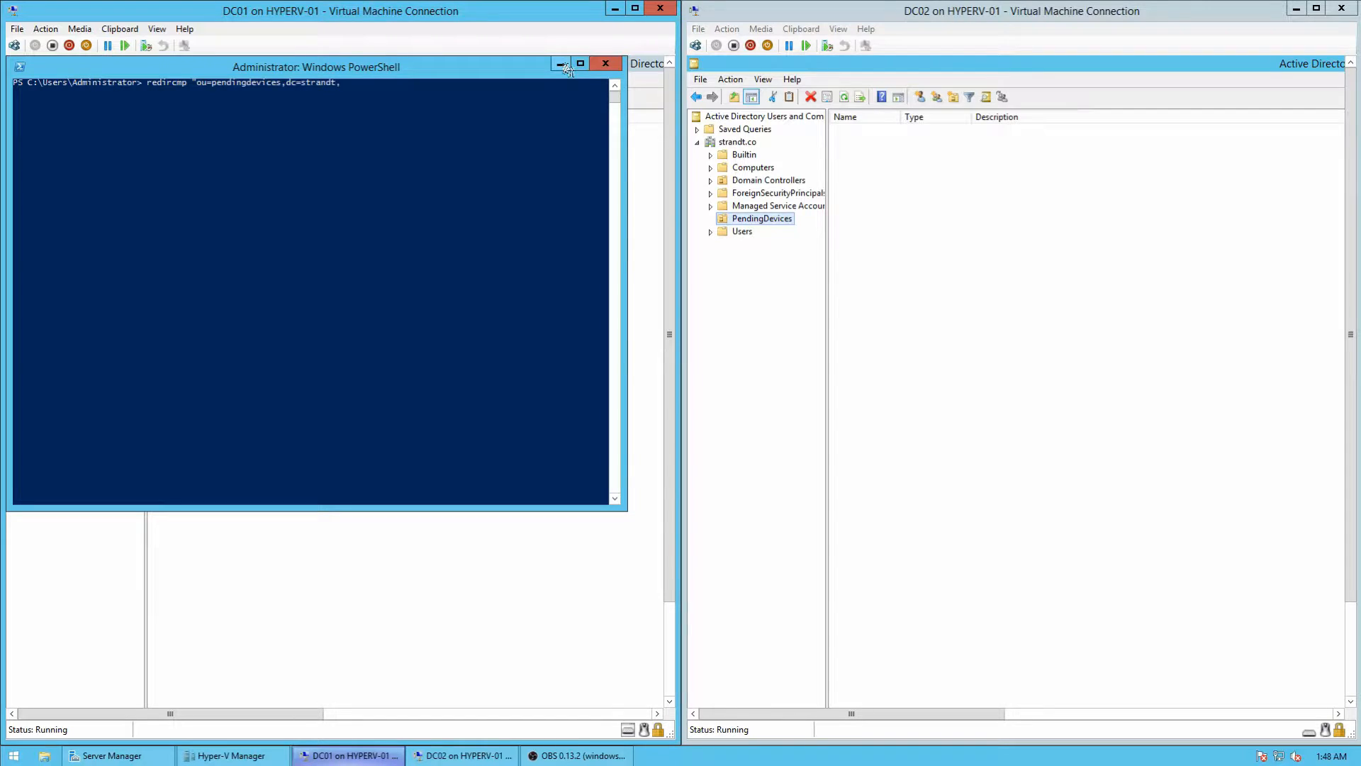
{"action": "type", "text": "co"}
{"action": "type", "text": "\""}
{"action": "key", "text": "Return"}
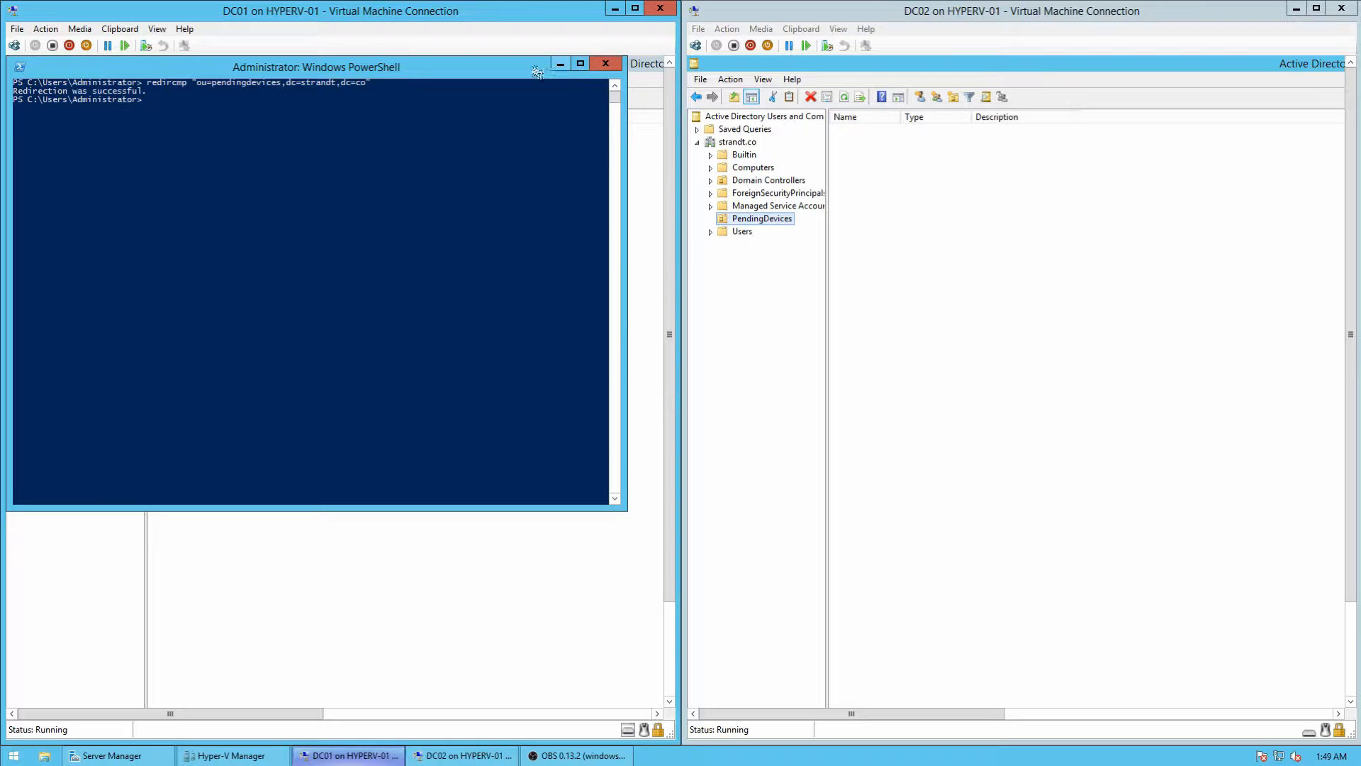
{"action": "left_click_drag", "start_coordinate": [526, 64], "coordinate": [529, 182]}
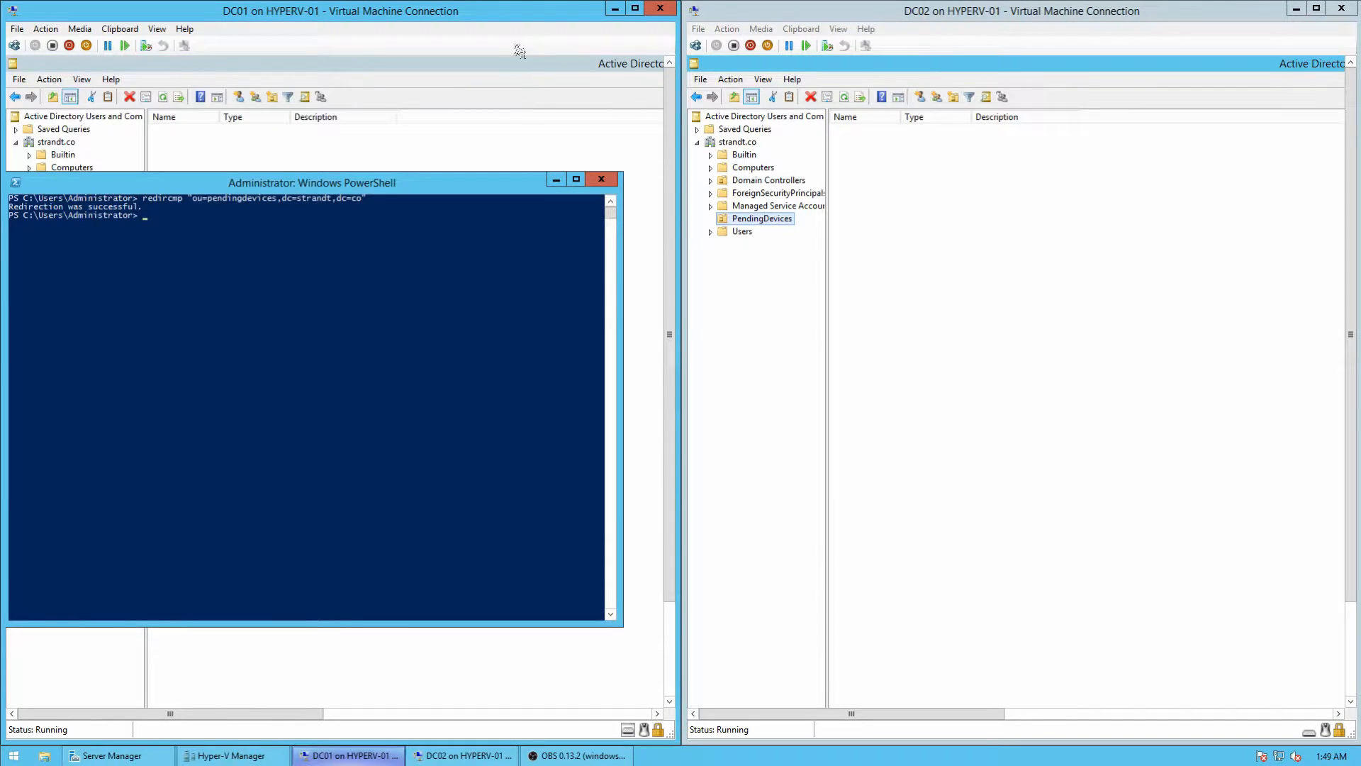
Step: Create an organizational unit named Employees directly under strandt.co
{"action": "left_click", "coordinate": [556, 180]}
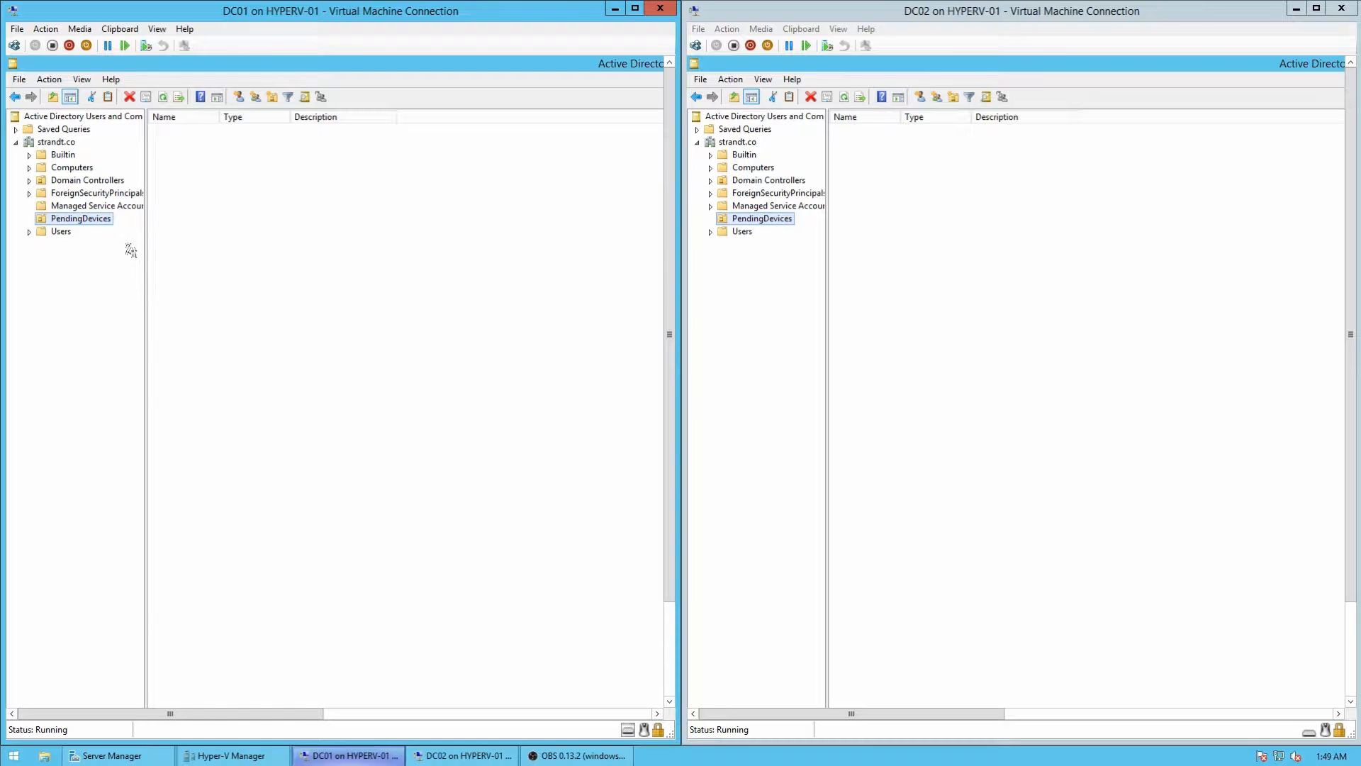
{"action": "right_click", "coordinate": [68, 146]}
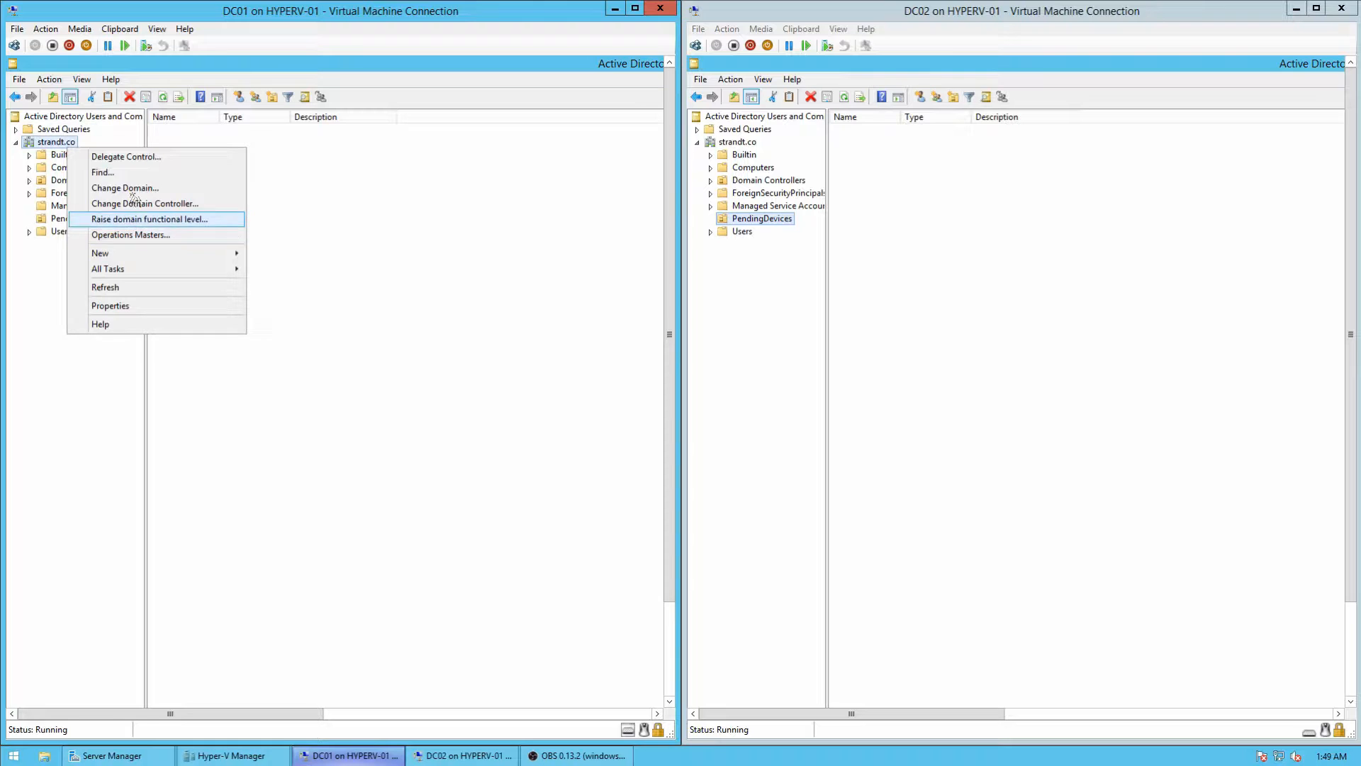
{"action": "mouse_move", "coordinate": [154, 255]}
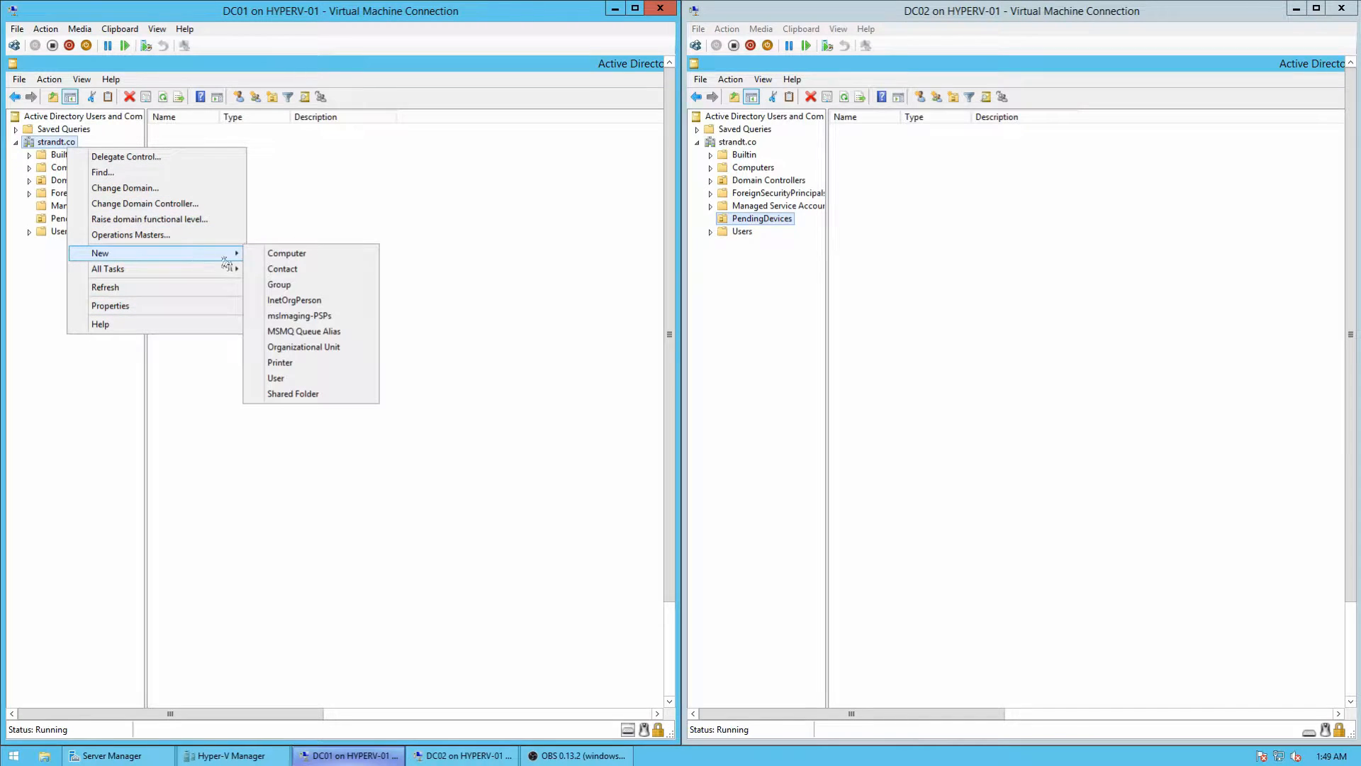
{"action": "left_click", "coordinate": [300, 347]}
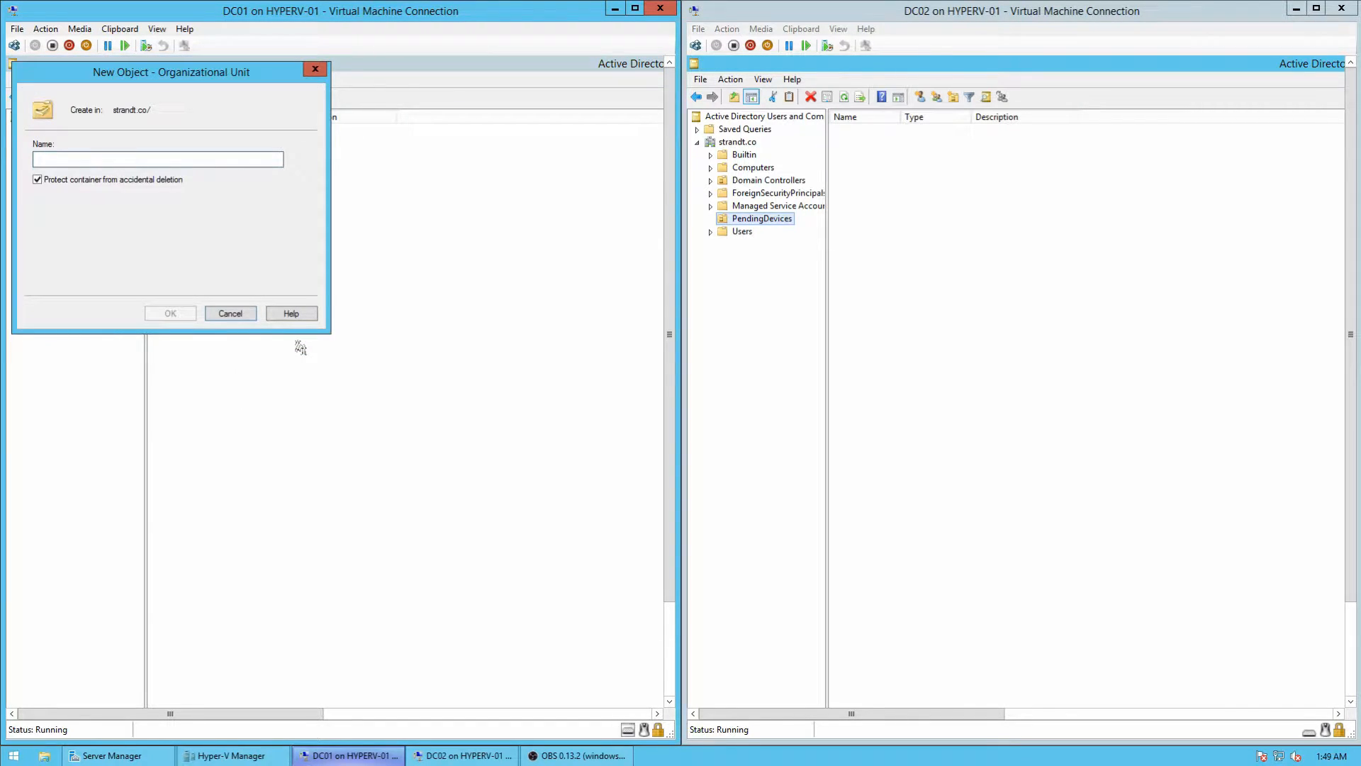
{"action": "type", "text": "Employees"}
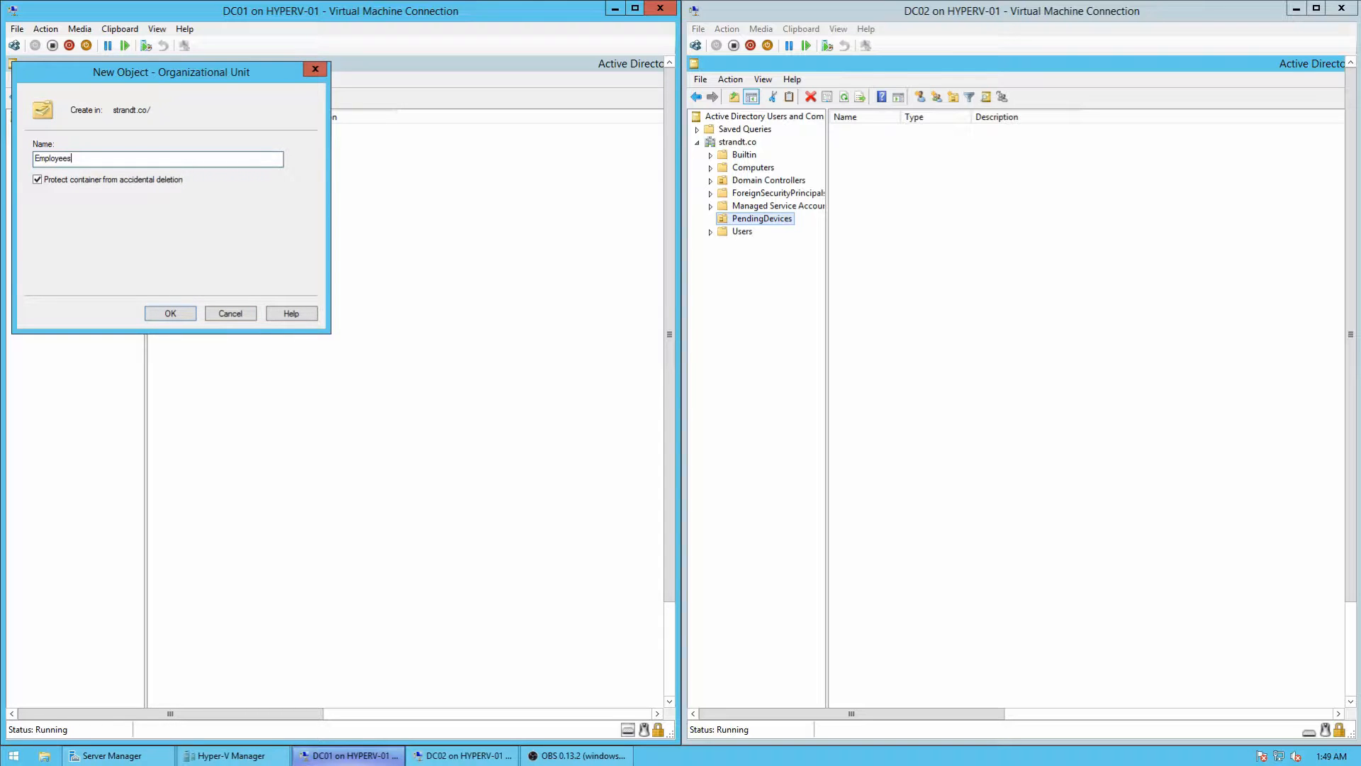
{"action": "left_click", "coordinate": [170, 314]}
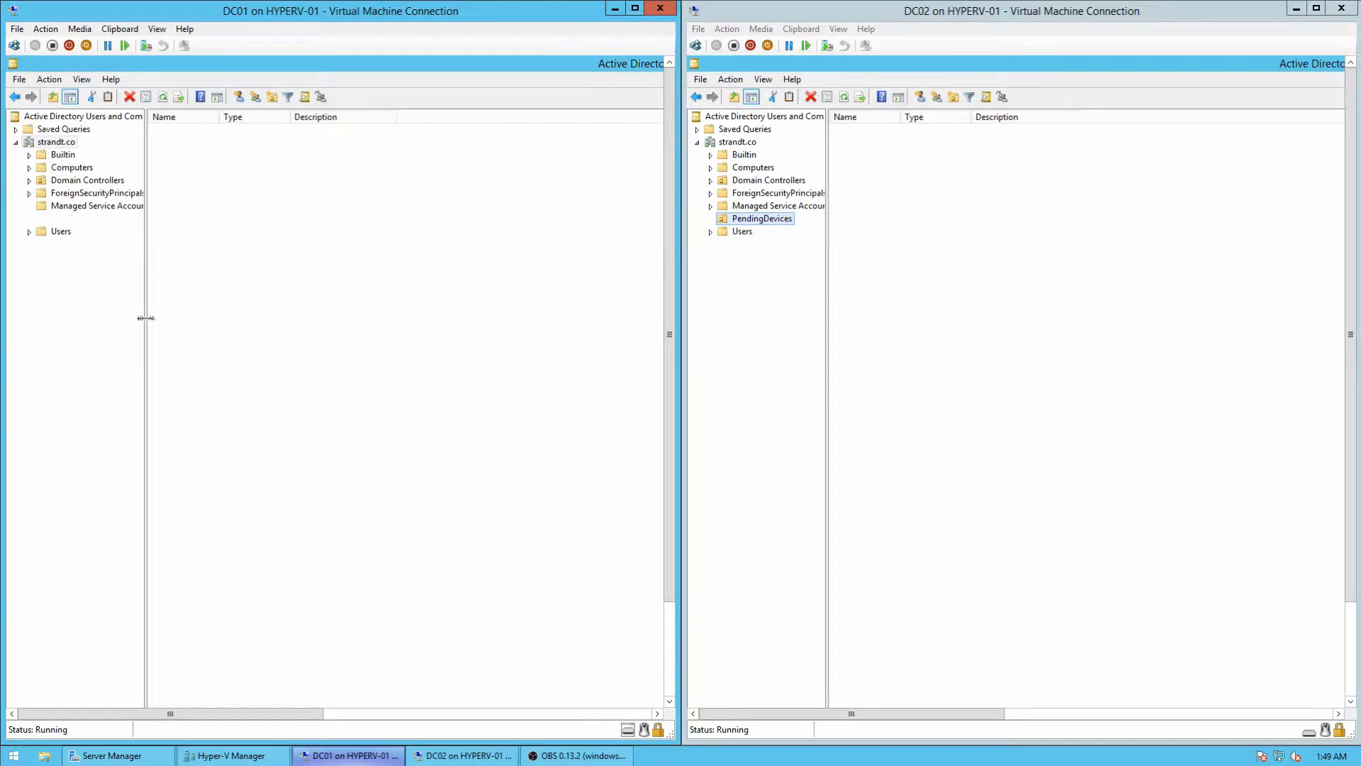
Step: Create a Sales organizational unit nested inside Employees
{"action": "right_click", "coordinate": [56, 246]}
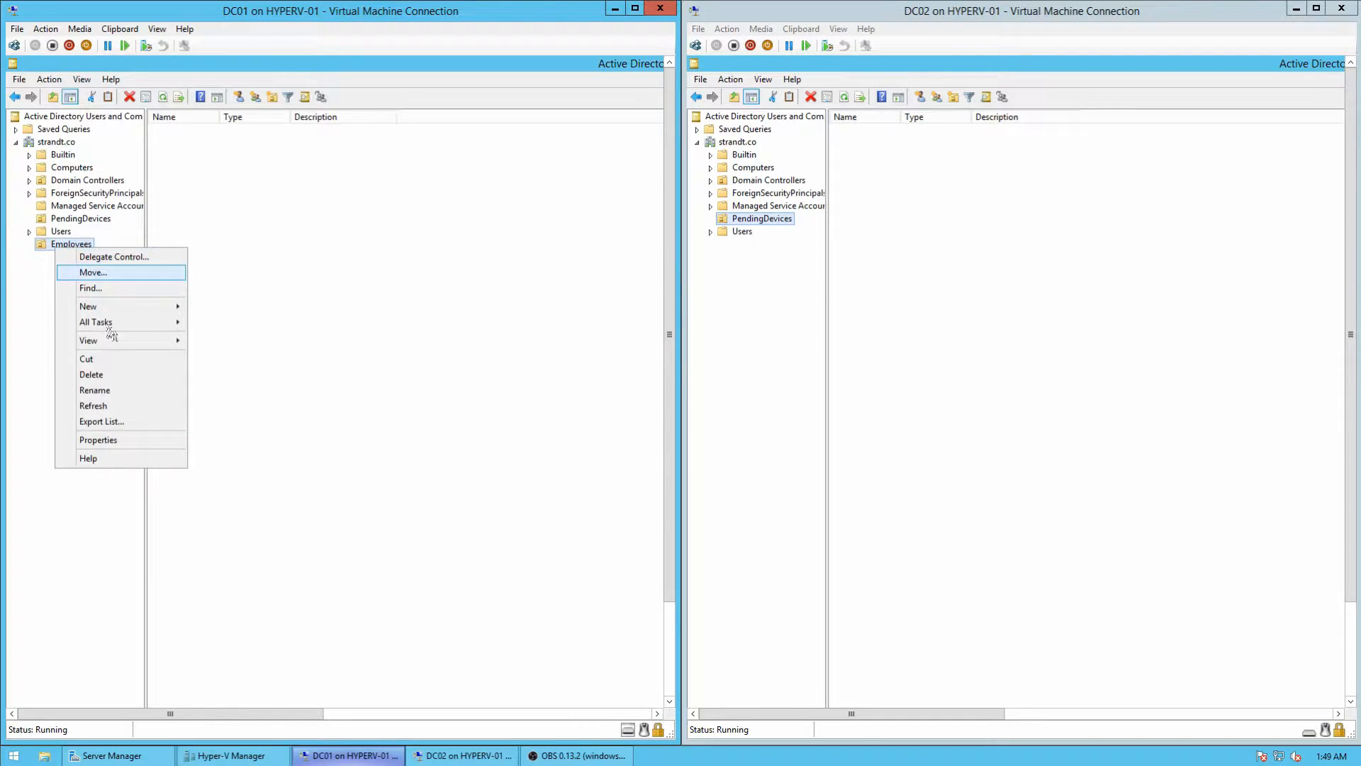
{"action": "mouse_move", "coordinate": [119, 307]}
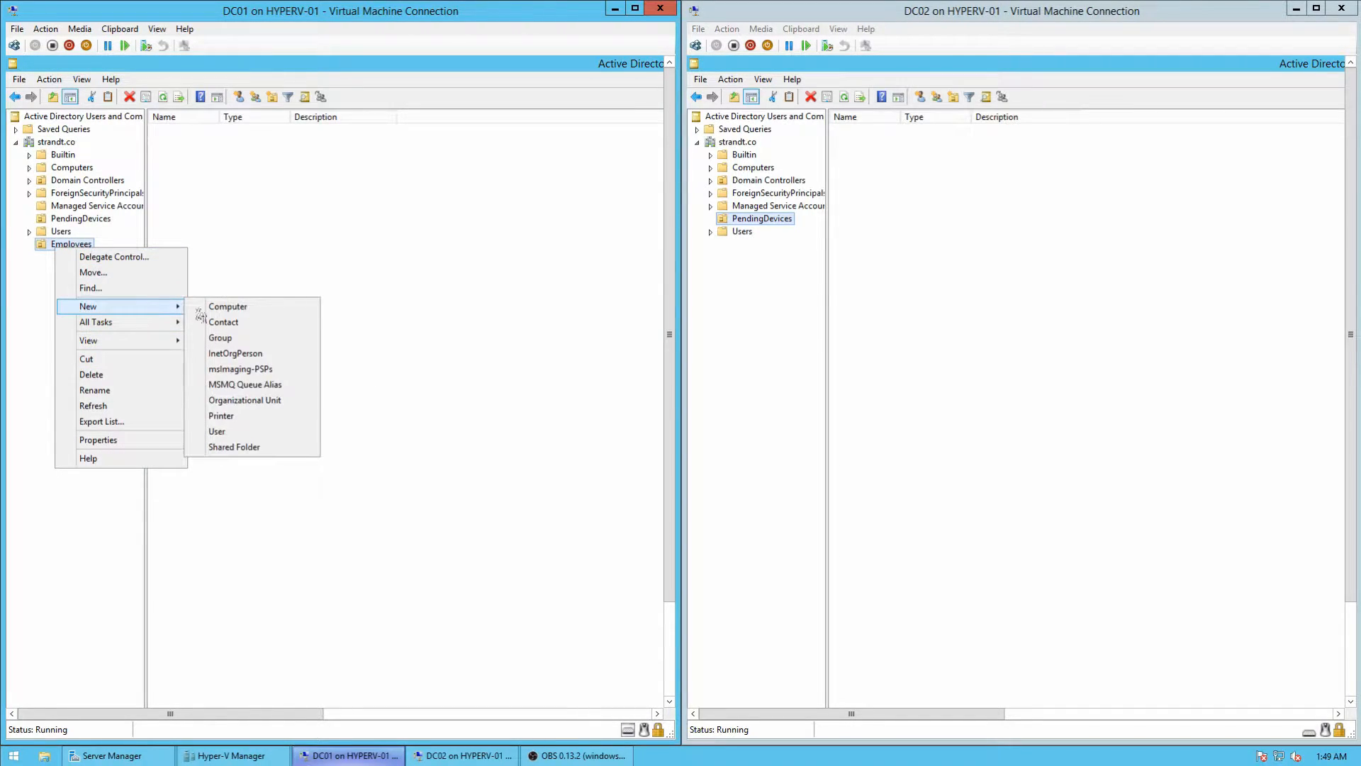
{"action": "left_click", "coordinate": [248, 401]}
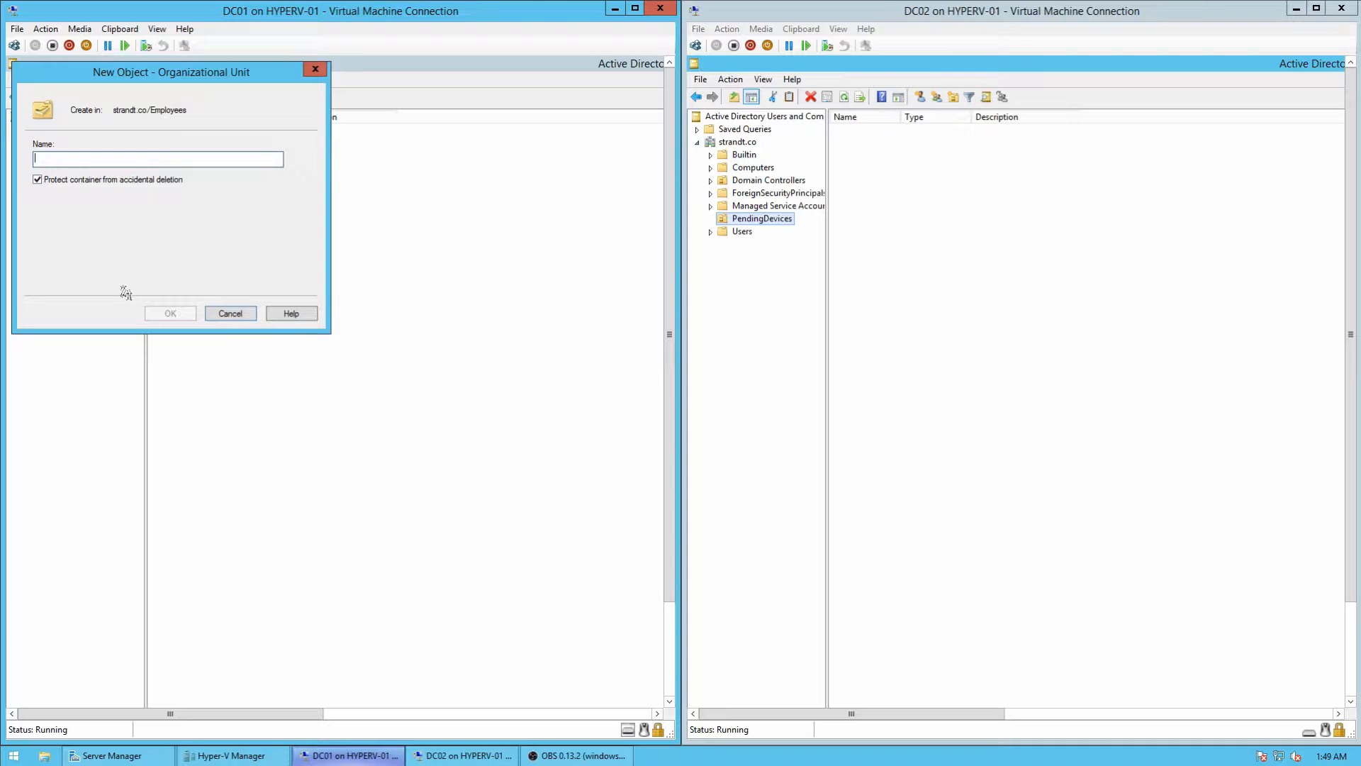
{"action": "type", "text": "Sales"}
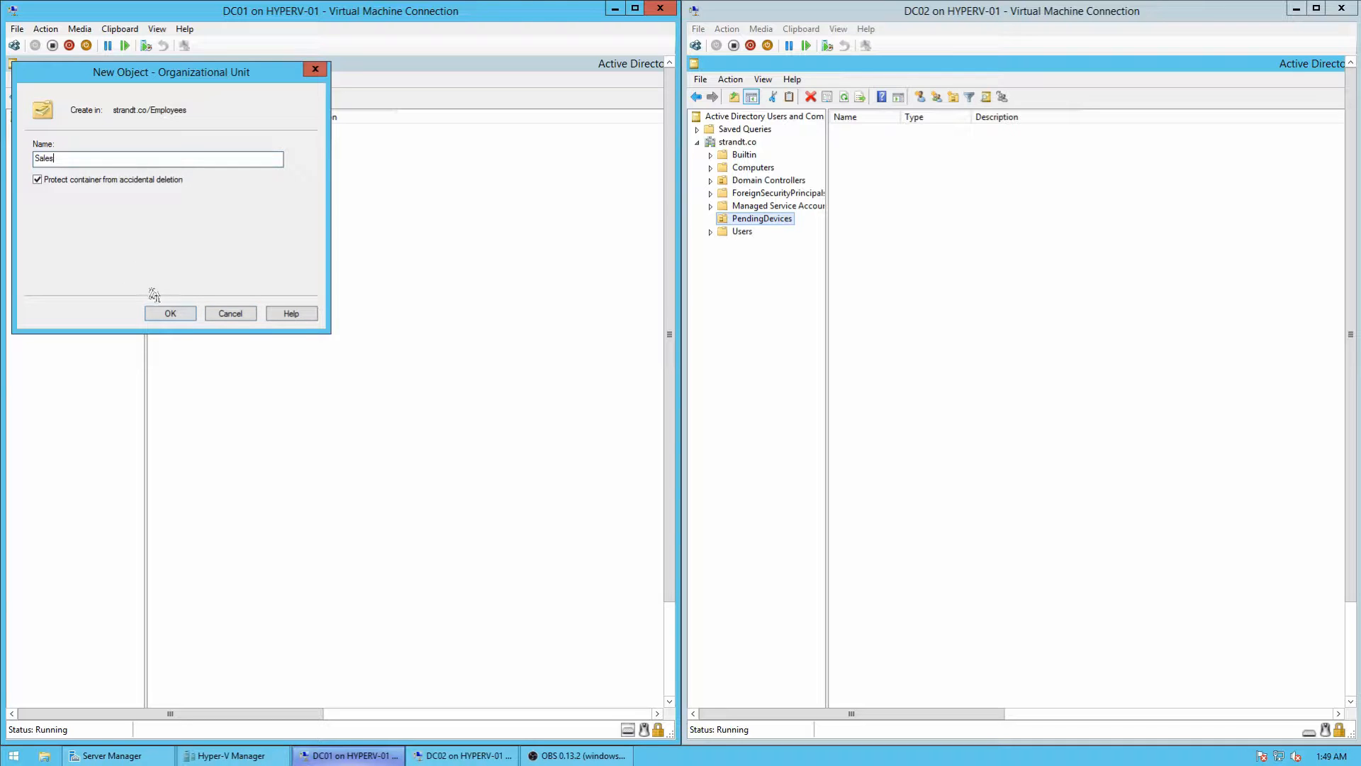
{"action": "left_click", "coordinate": [171, 313]}
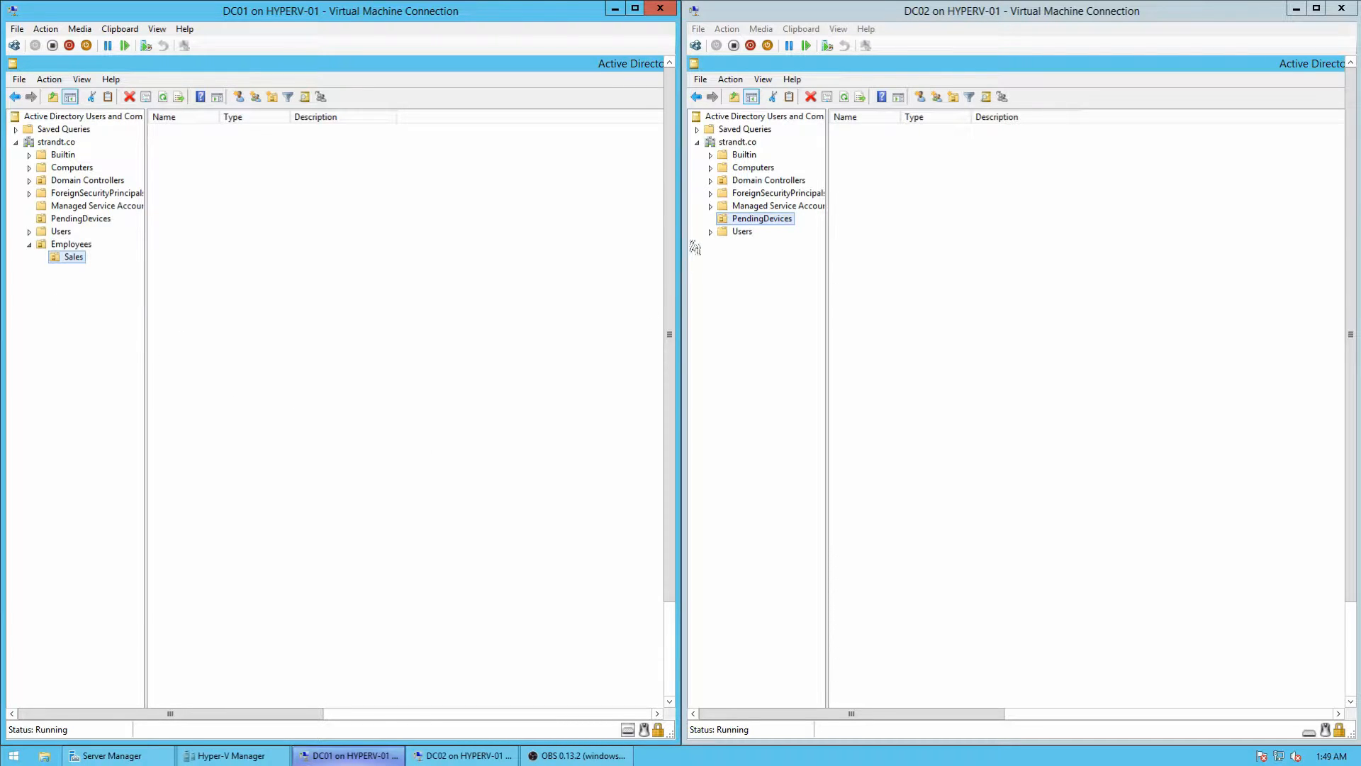
{"action": "left_click_drag", "start_coordinate": [671, 269], "coordinate": [673, 397]}
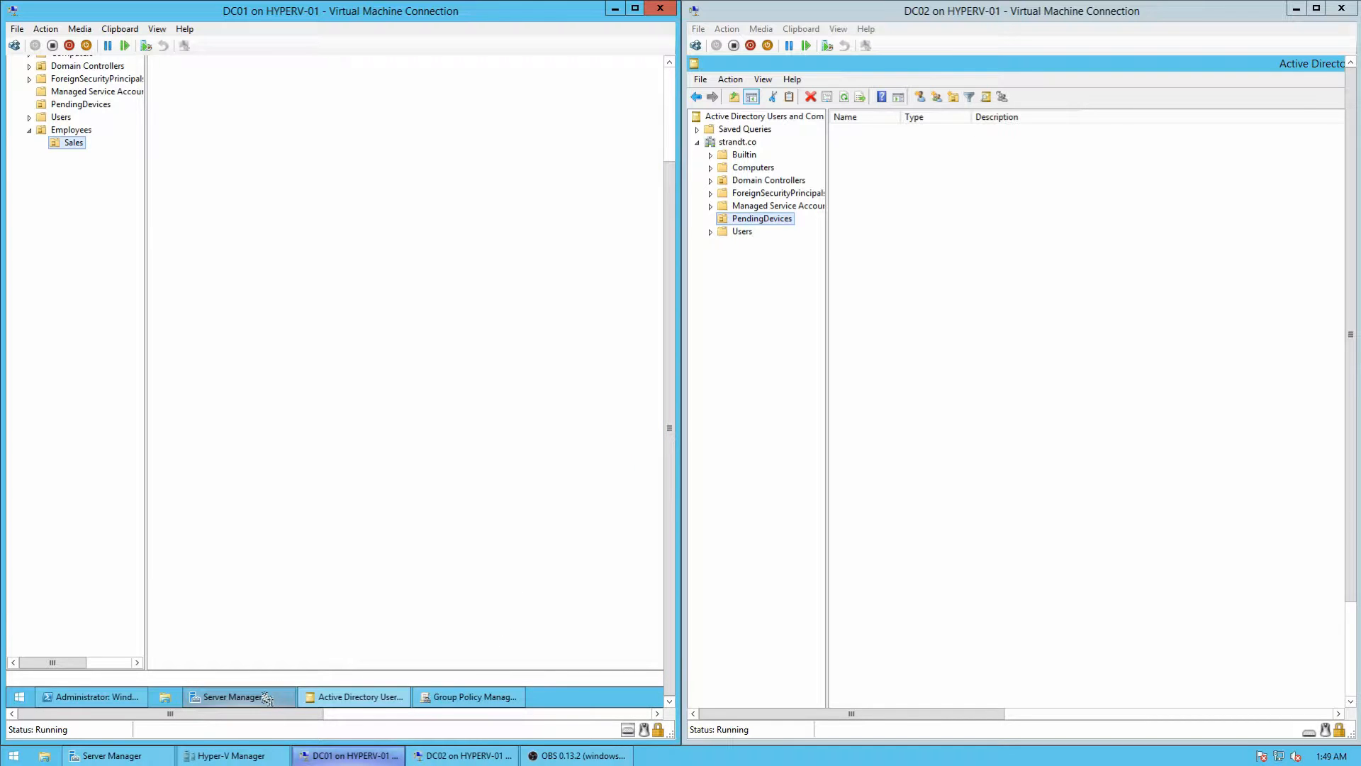
Step: Run redirusr "ou=employees,dc=strandt,dc=co" in PowerShell, fixing the mistyped 'recirusr' and rerunning it
{"action": "left_click", "coordinate": [141, 701]}
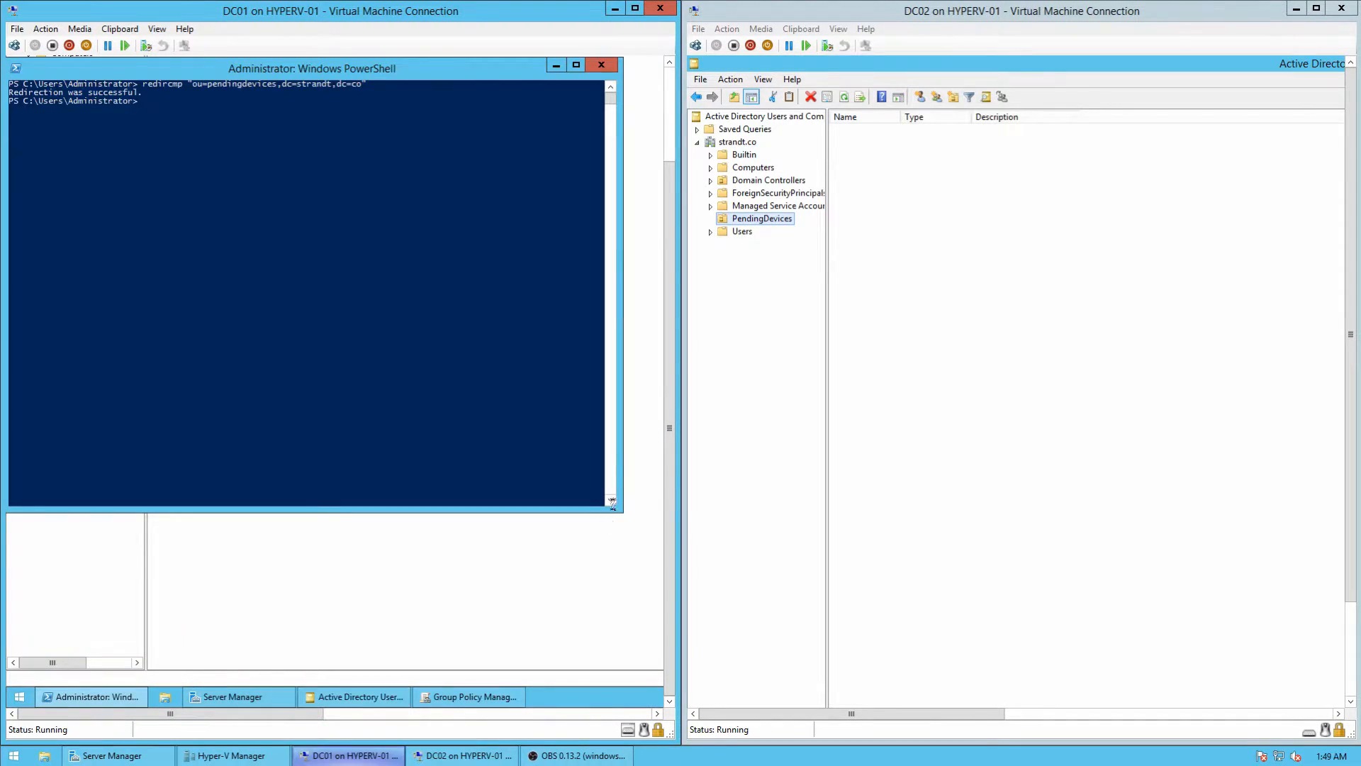
{"action": "left_click_drag", "start_coordinate": [669, 468], "coordinate": [672, 324]}
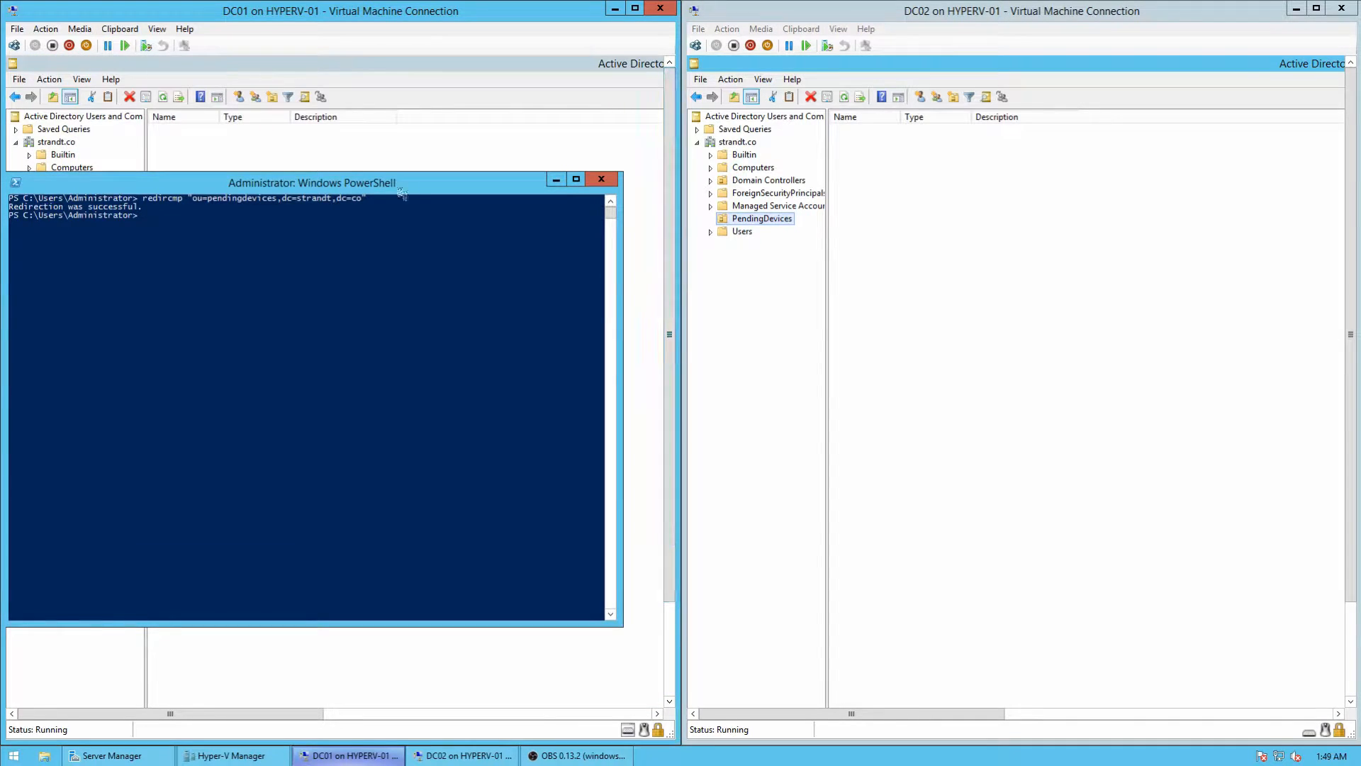
{"action": "left_click_drag", "start_coordinate": [249, 183], "coordinate": [346, 130]}
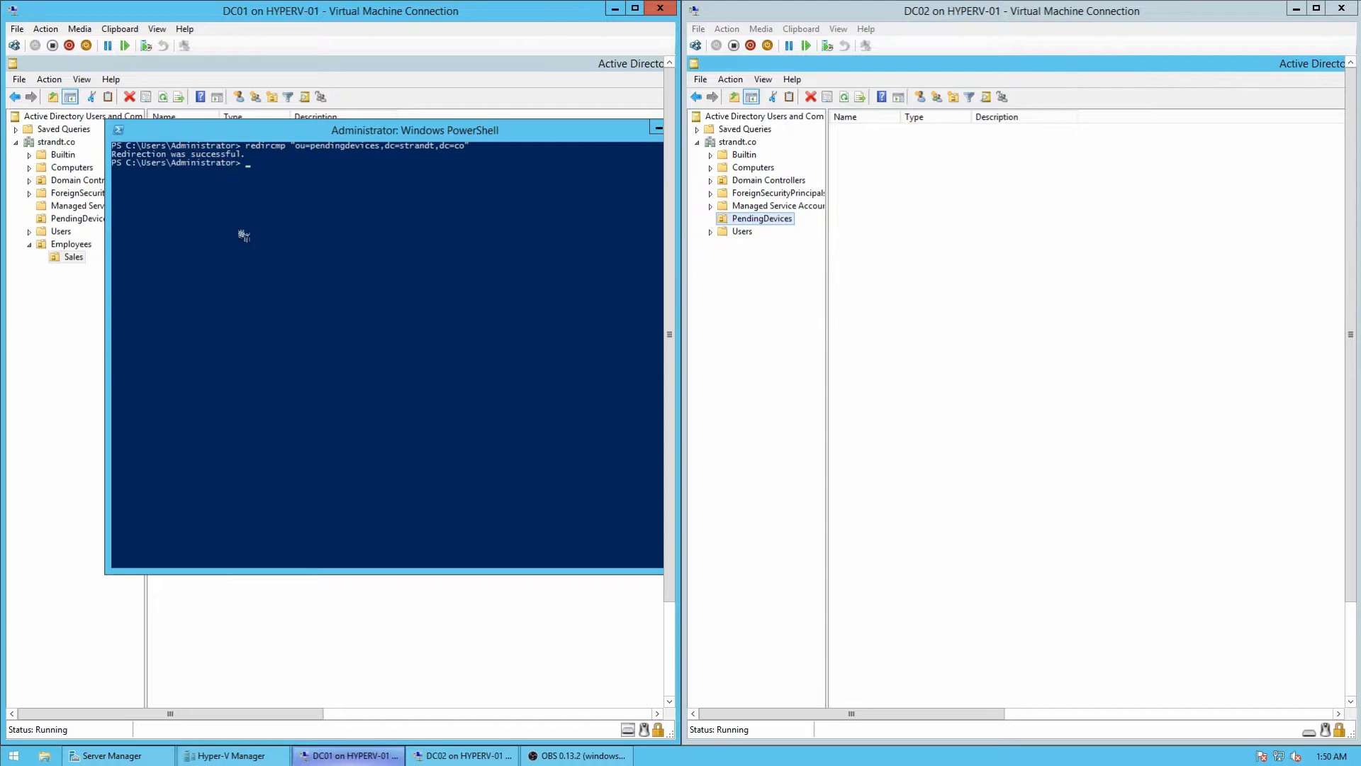
{"action": "type", "text": "recirusr \"ou=employees,dc=strandt,dc=co"}
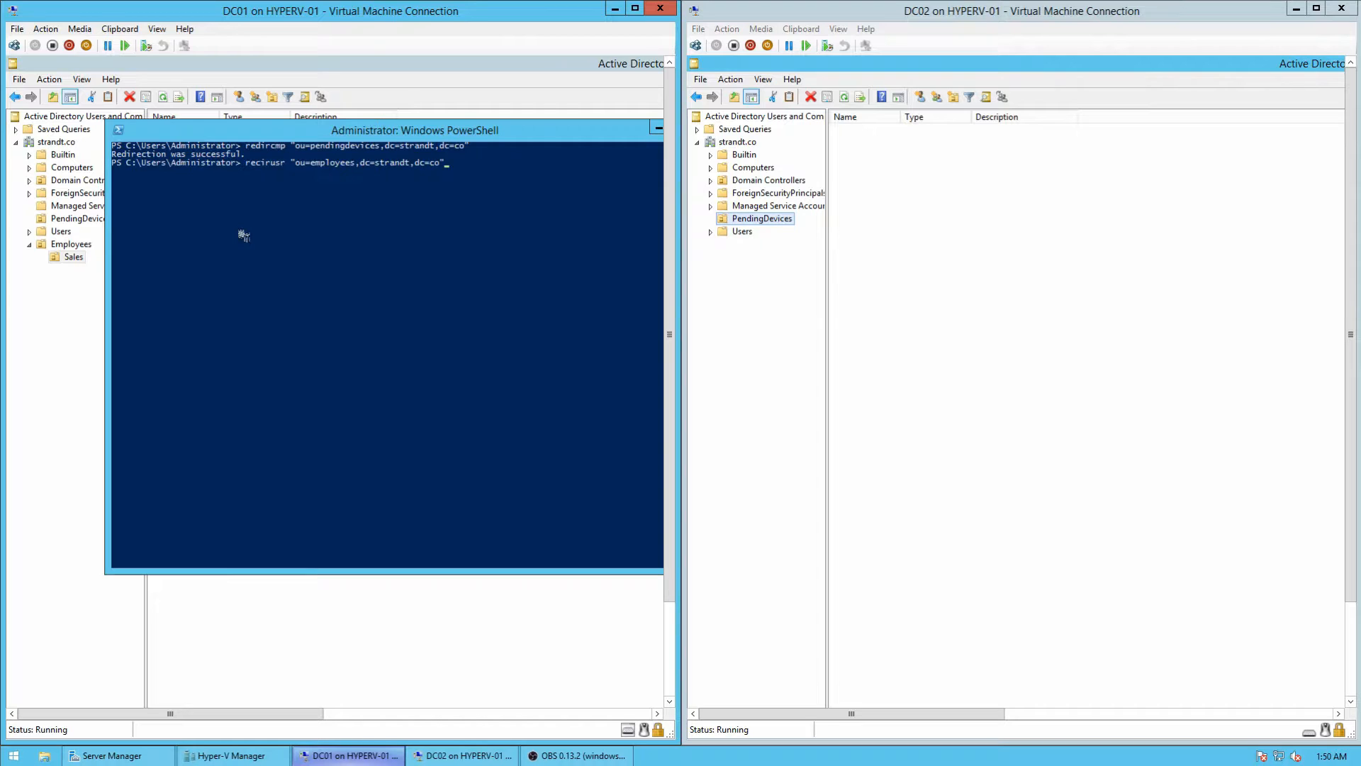
{"action": "type", "text": "\""}
{"action": "key", "text": "Return"}
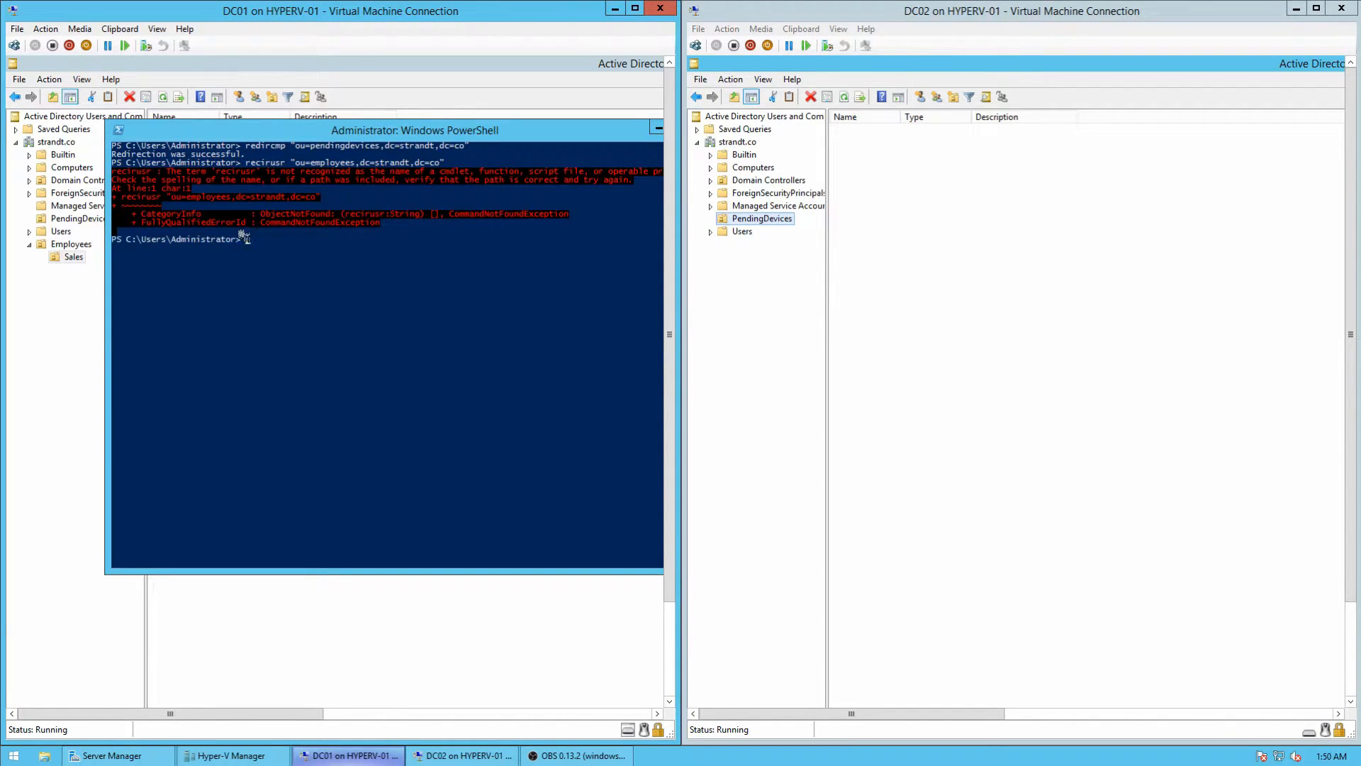
{"action": "key", "text": "Up"}
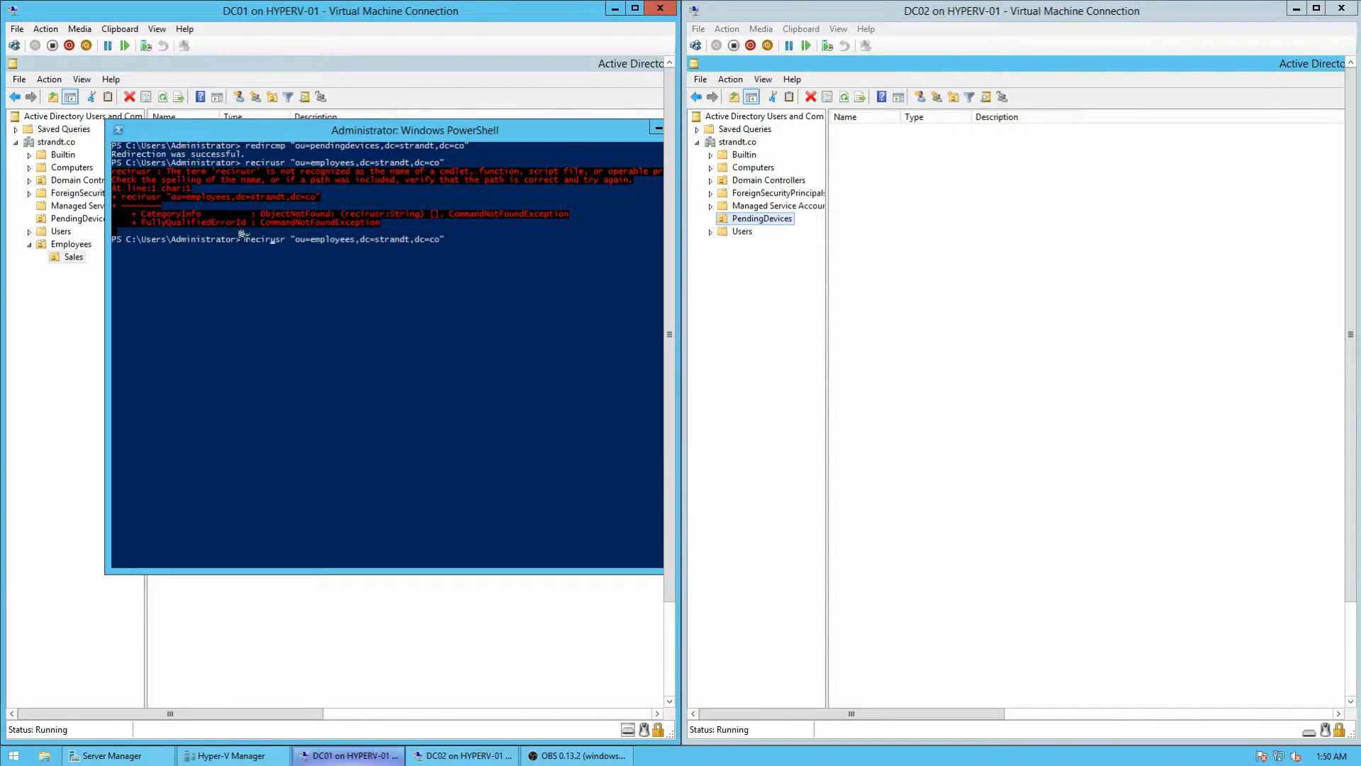
{"action": "key", "text": "BackSpace"}
{"action": "type", "text": "d"}
{"action": "key", "text": "Return"}
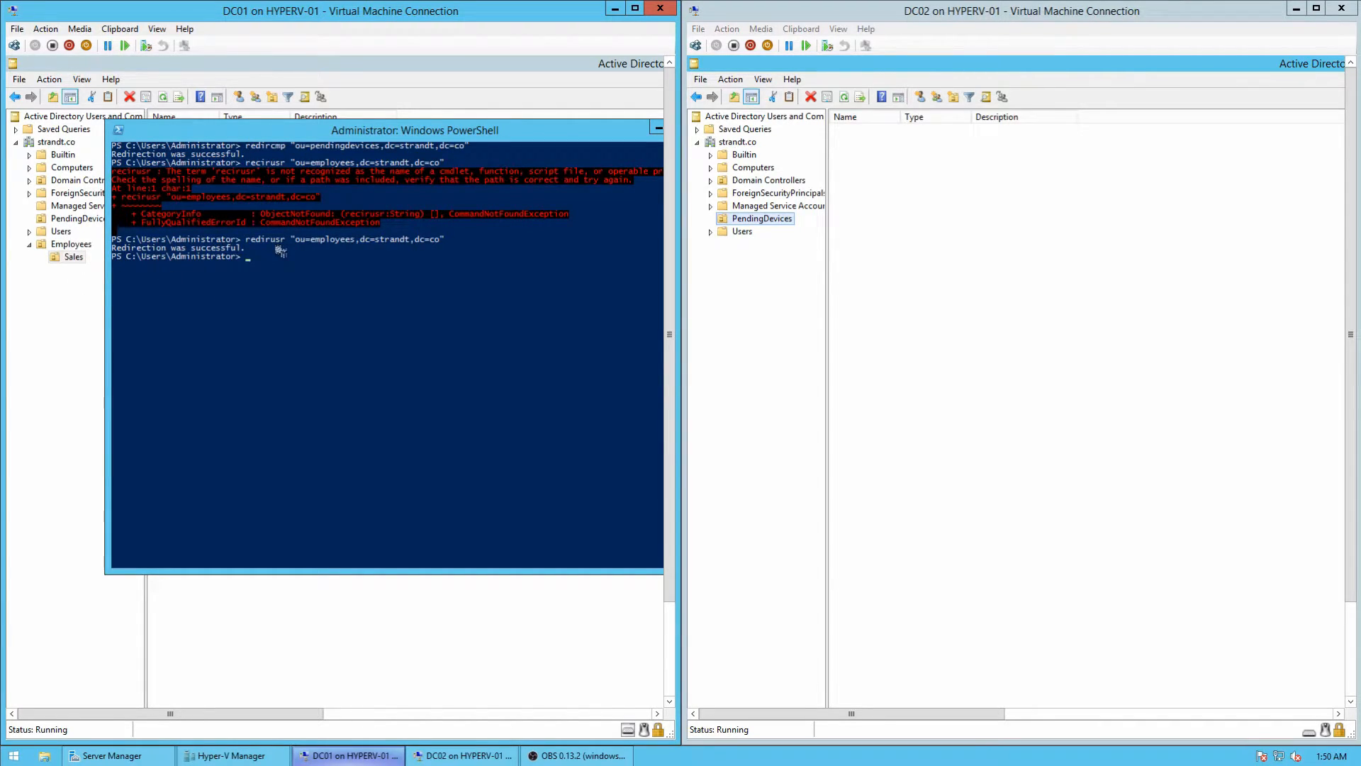
{"action": "left_click", "coordinate": [553, 85]}
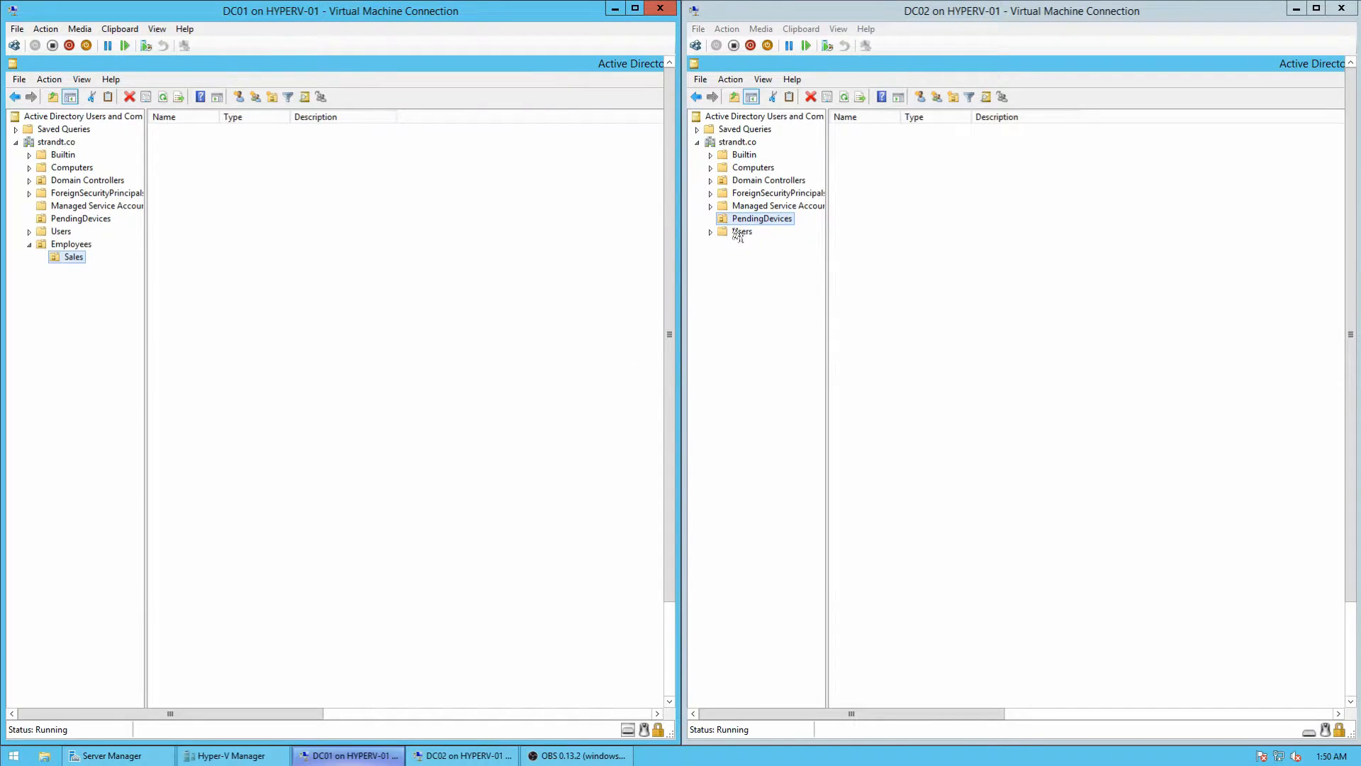
Step: Select strandt.co in DC02's Active Directory Users and Computers and show its actions menu
{"action": "left_click", "coordinate": [754, 147]}
{"action": "right_click", "coordinate": [750, 141]}
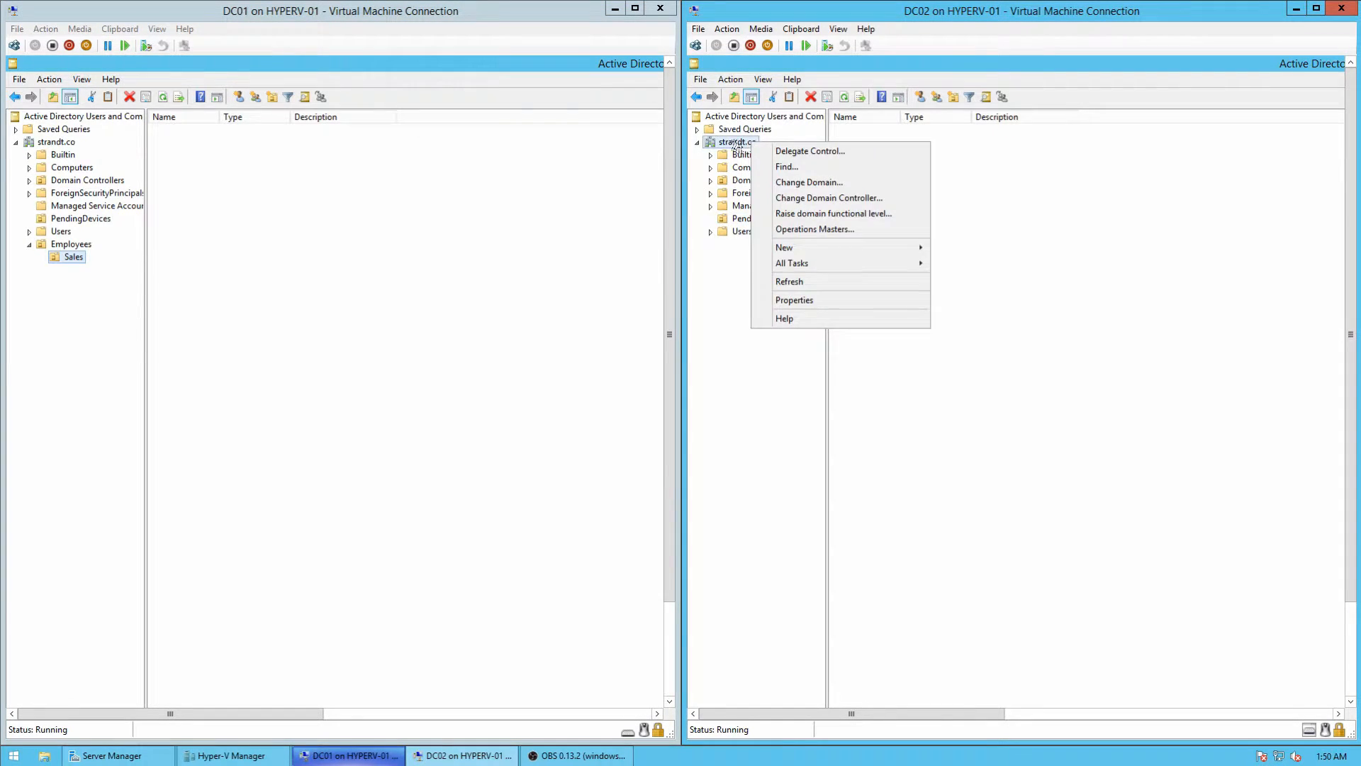
{"action": "right_click", "coordinate": [734, 140]}
{"action": "right_click", "coordinate": [727, 141]}
{"action": "left_click", "coordinate": [730, 143]}
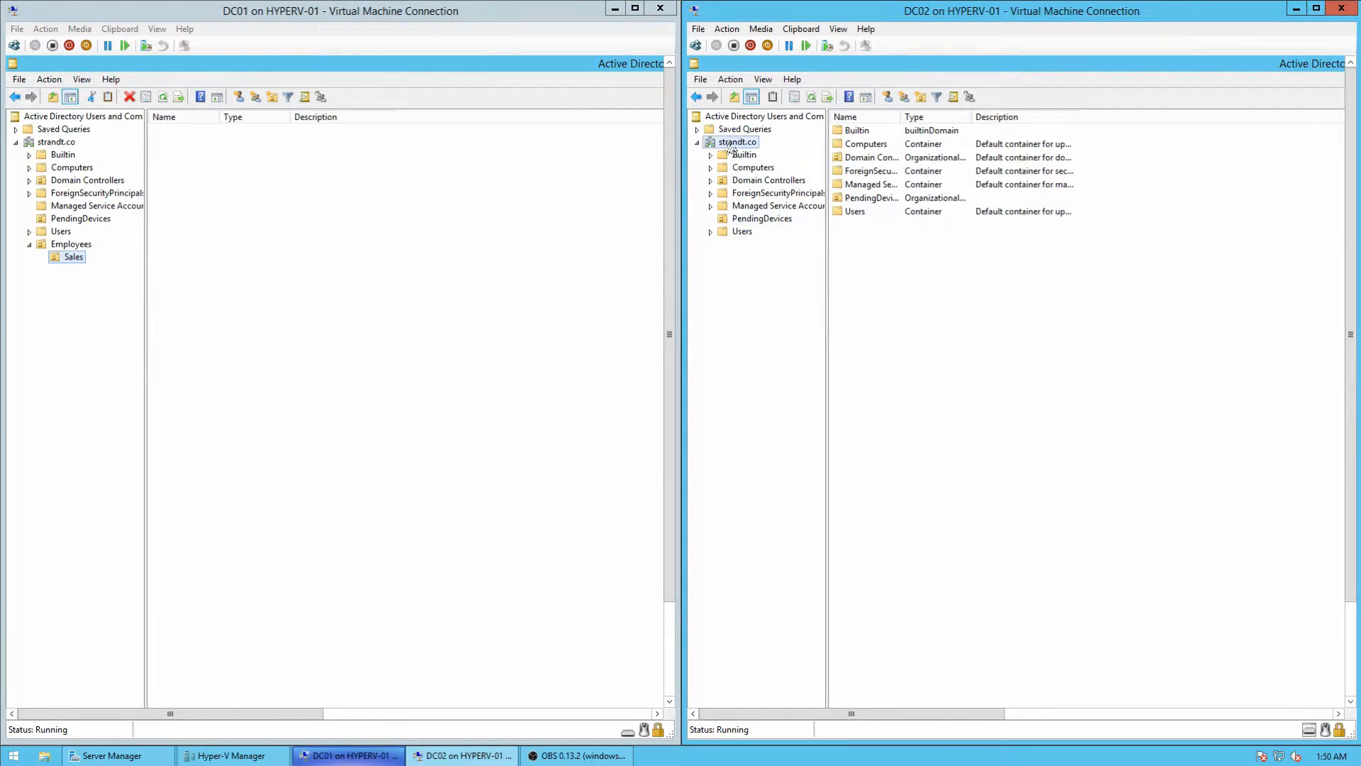
{"action": "right_click", "coordinate": [730, 144]}
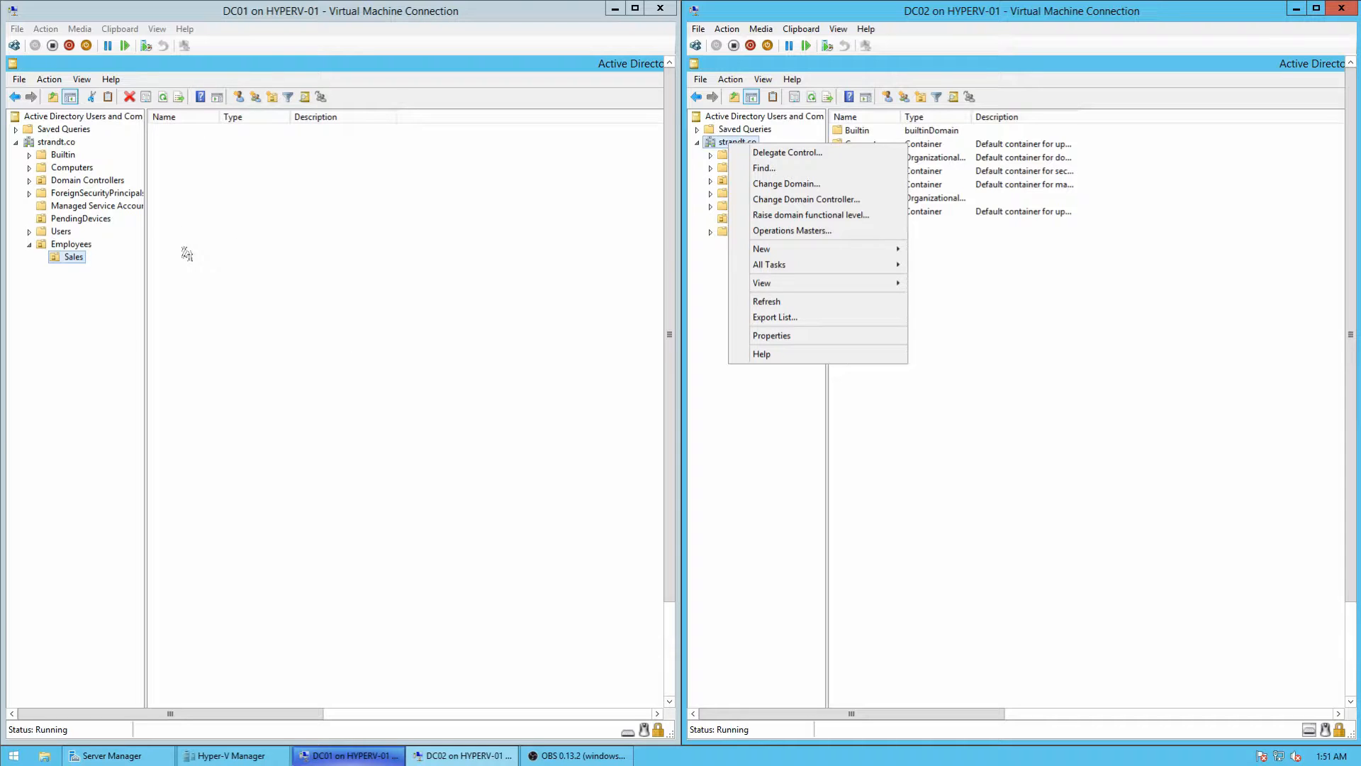
Step: Dismiss the DC02 domain menu and bring Hyper-V Manager to the front
{"action": "left_click", "coordinate": [30, 170]}
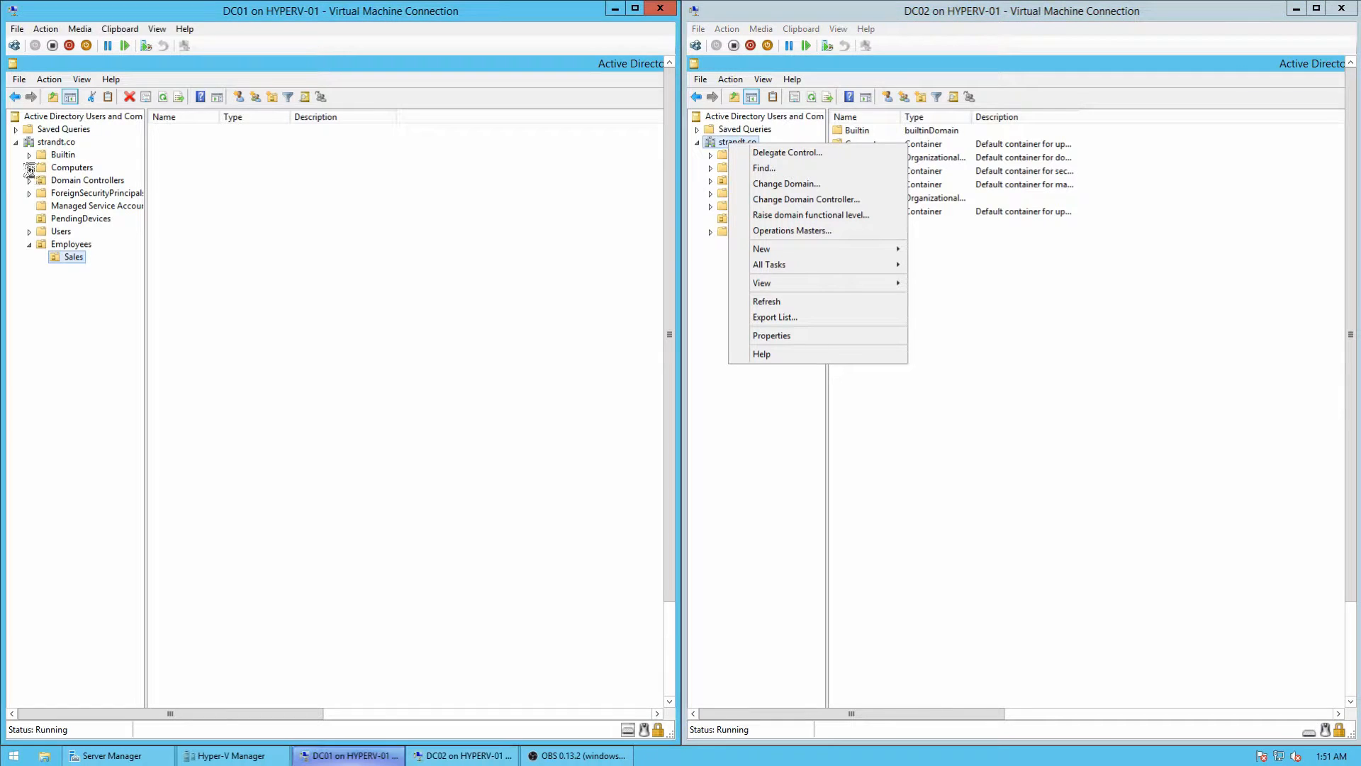
{"action": "left_click", "coordinate": [260, 175]}
{"action": "left_click", "coordinate": [915, 415]}
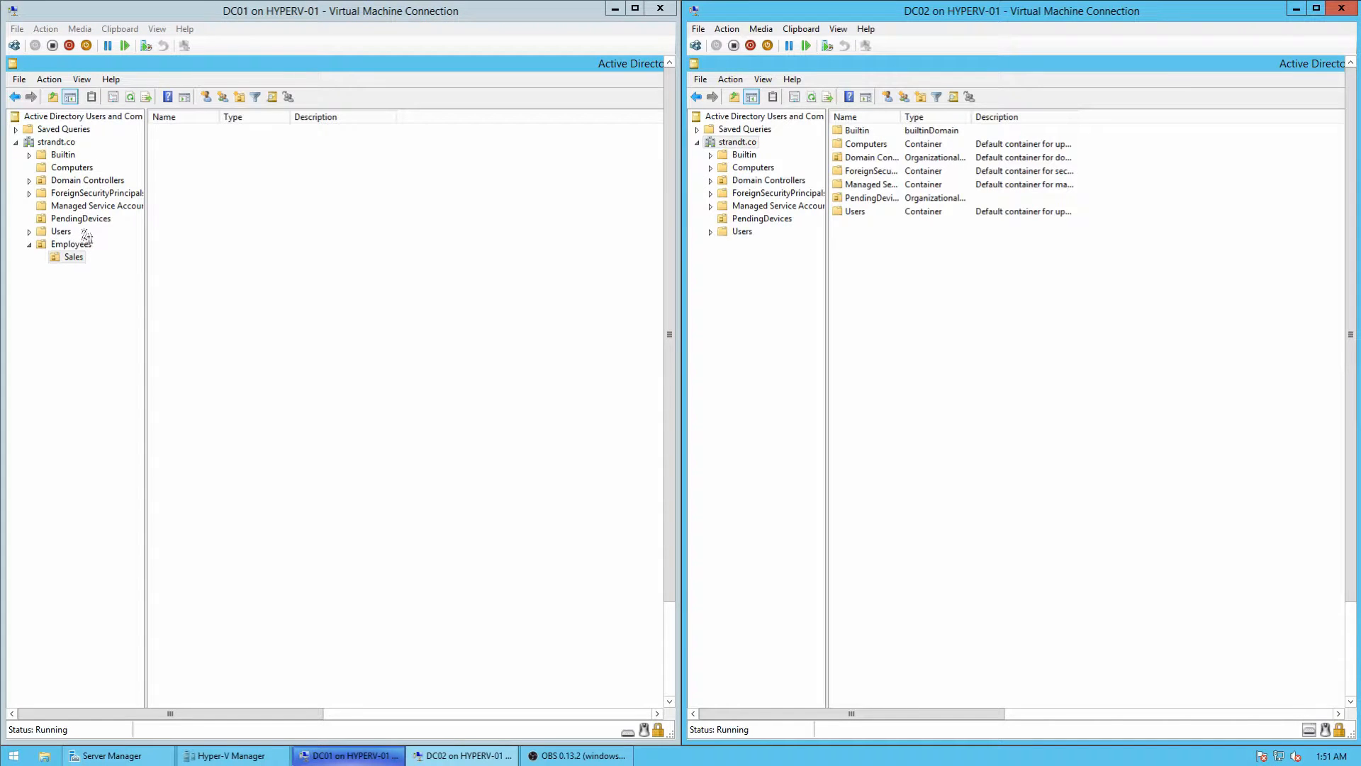
{"action": "left_click", "coordinate": [465, 755]}
{"action": "left_click", "coordinate": [226, 755]}
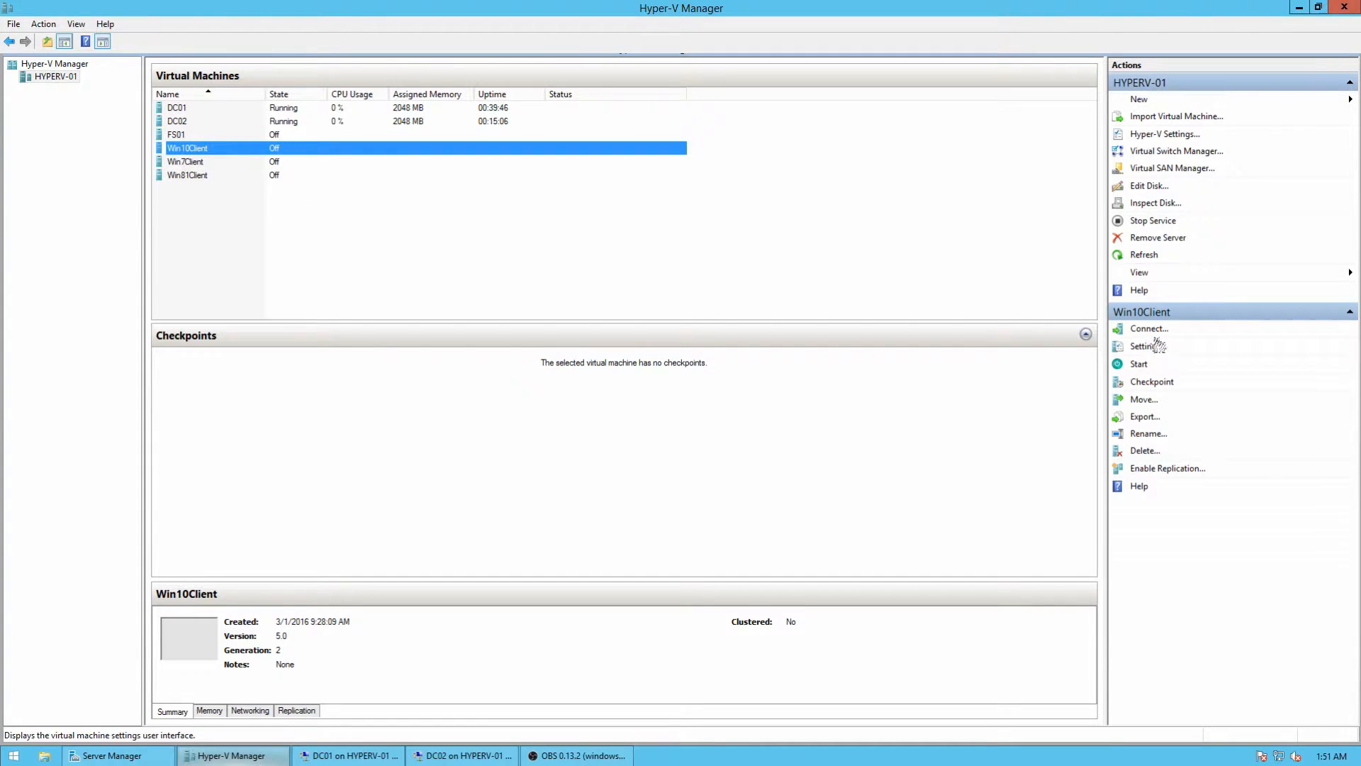
Step: Start the Win10Client virtual machine and position its console window, minimizing Hyper-V Manager
{"action": "left_click", "coordinate": [1143, 363]}
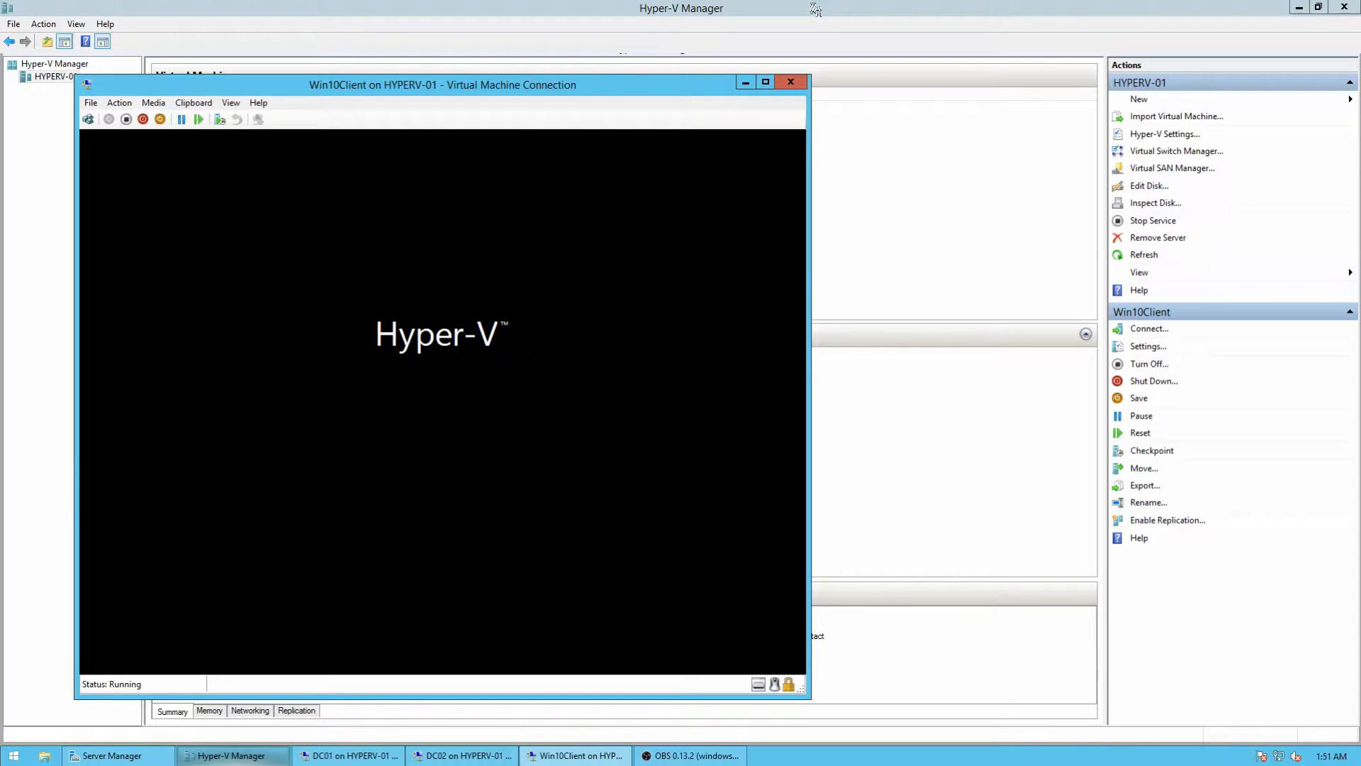
{"action": "left_click", "coordinate": [1298, 8]}
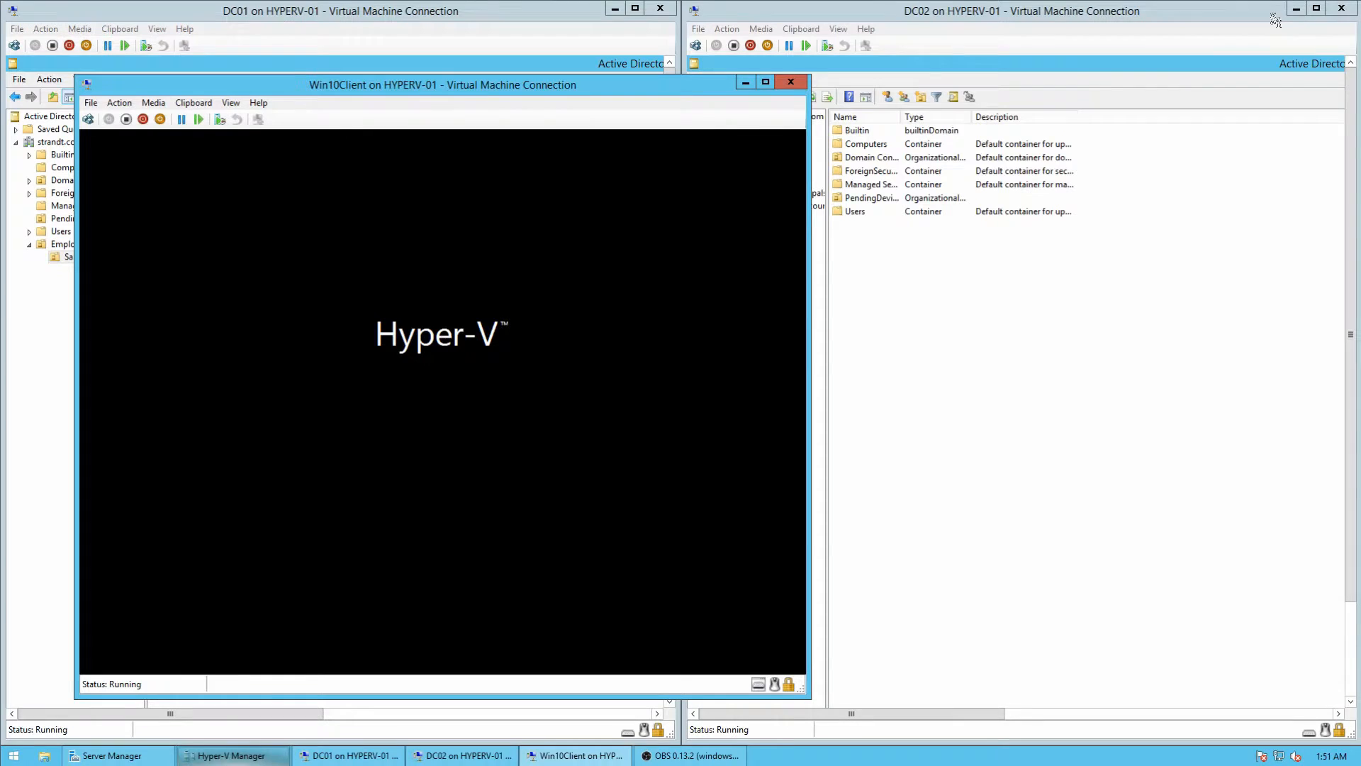
{"action": "left_click_drag", "start_coordinate": [842, 99], "coordinate": [915, 59]}
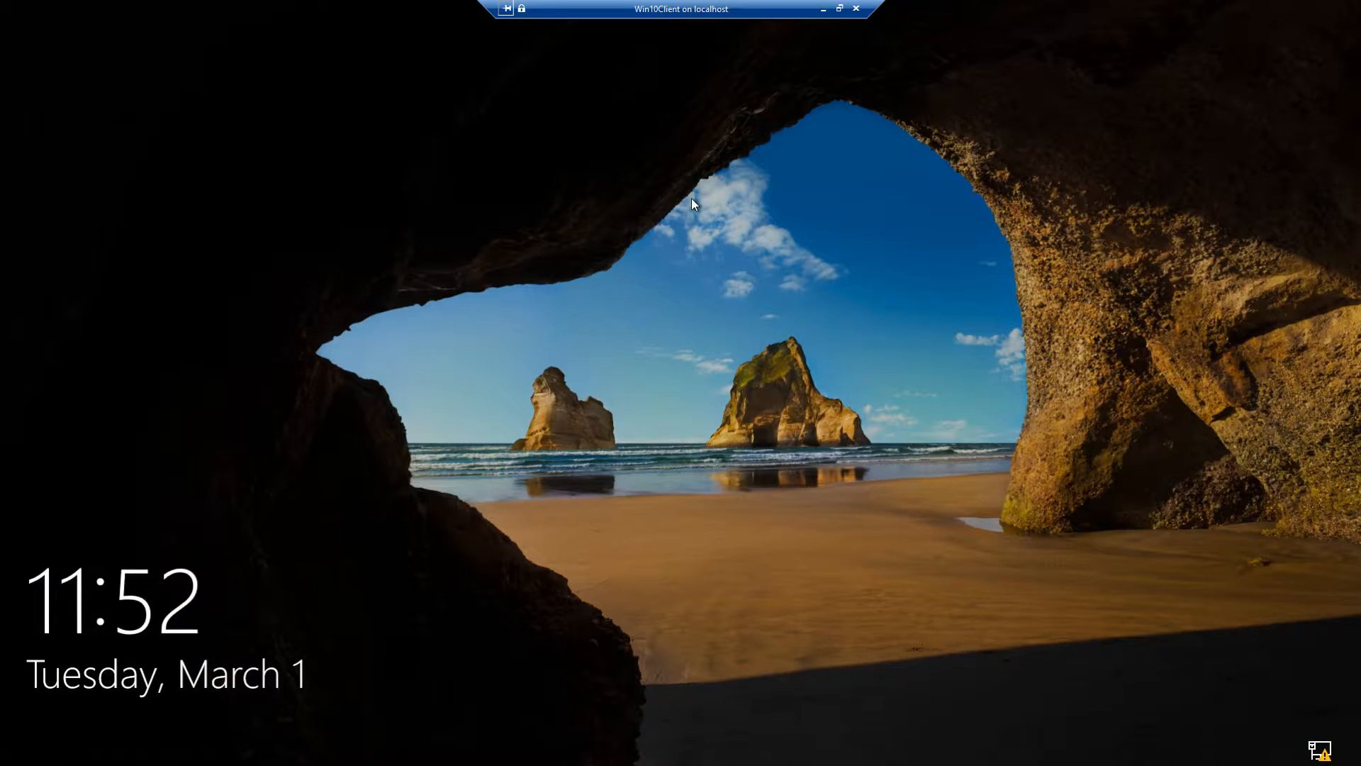
Step: Sign in to Win10Client from the lock screen with the account password
{"action": "left_click", "coordinate": [550, 323]}
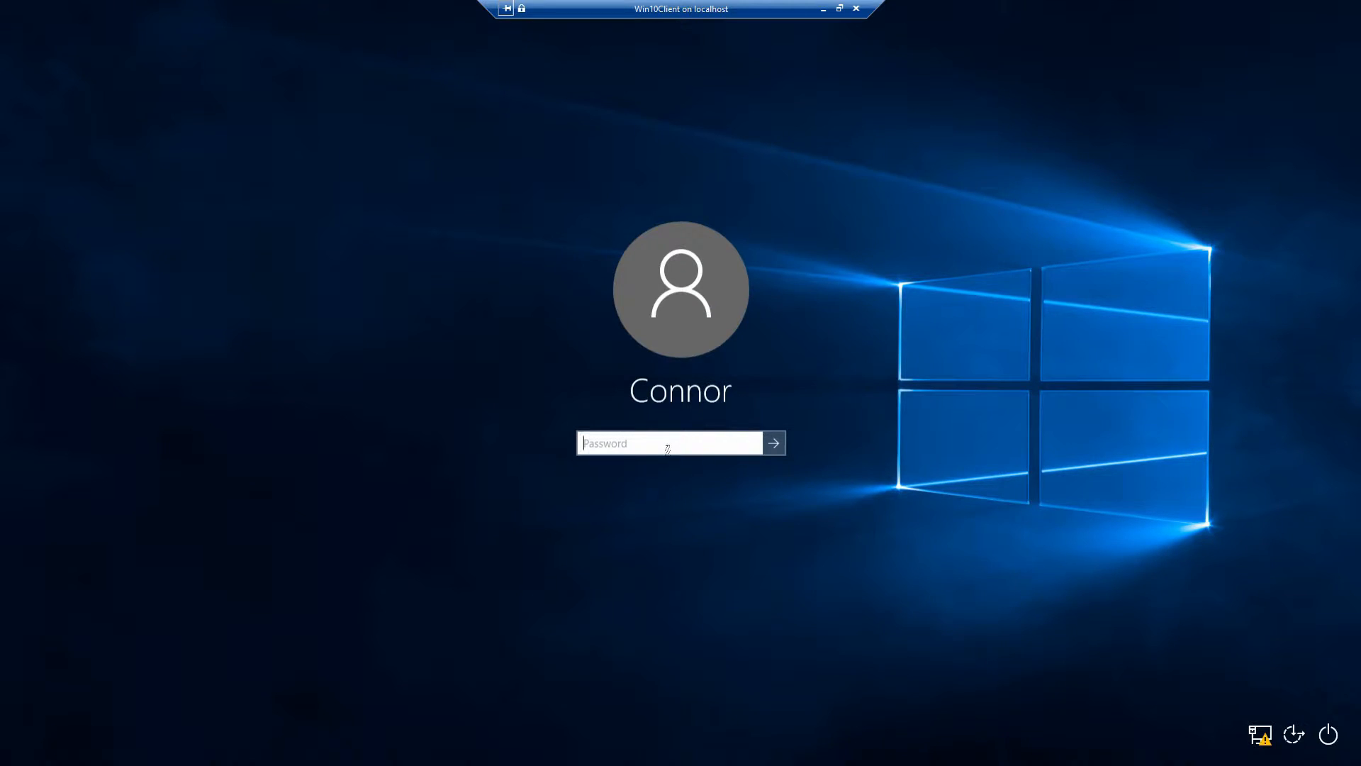
{"action": "type", "text": "****************"}
{"action": "key", "text": "Return"}
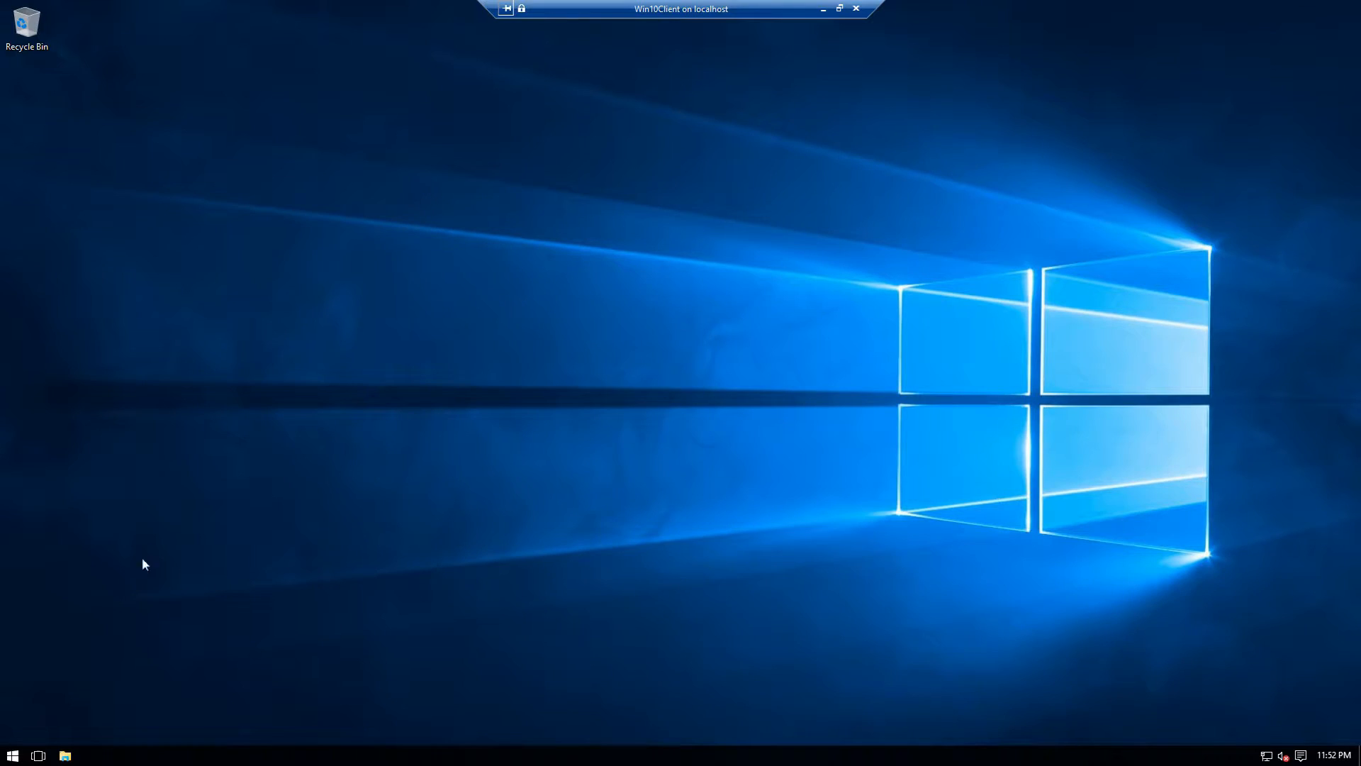
Step: Look through the Start menu, System settings page and Win+X admin list, then close them
{"action": "key", "text": "super"}
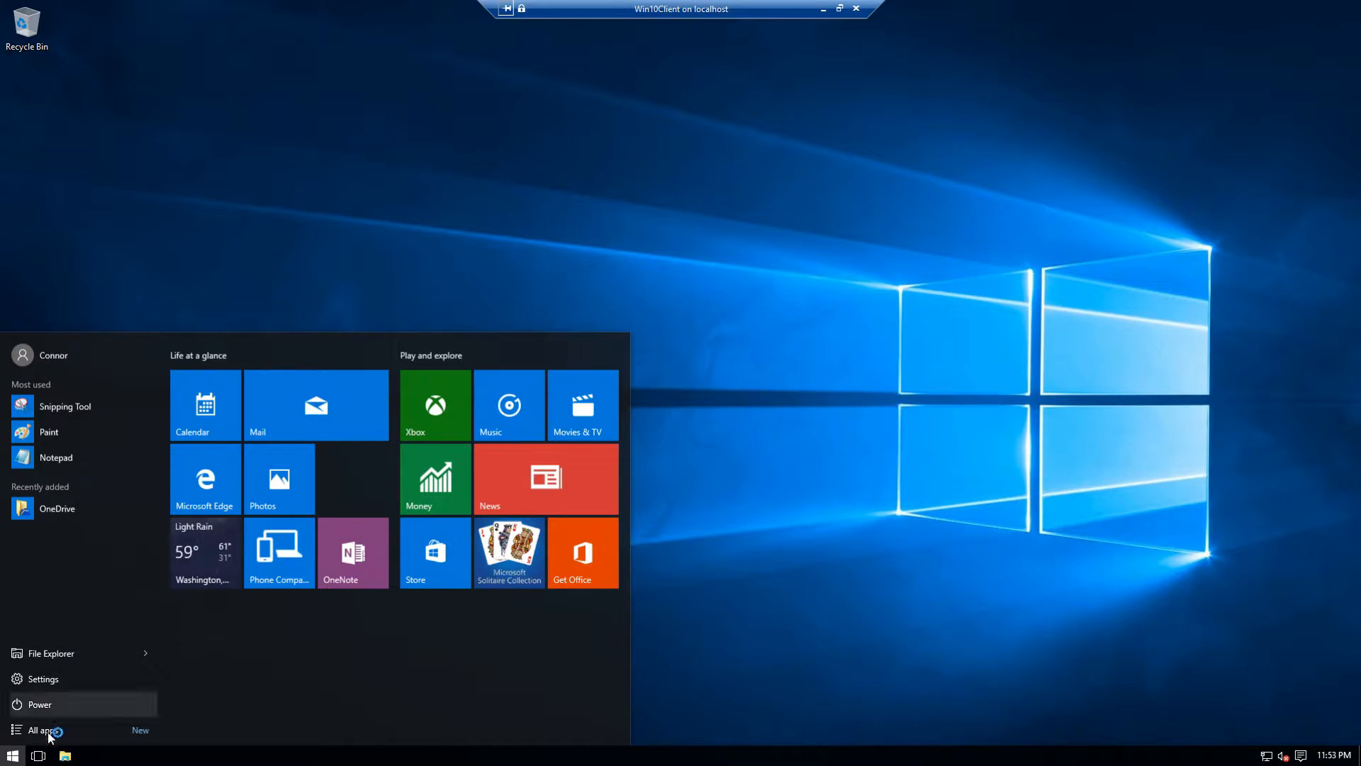
{"action": "left_click", "coordinate": [55, 677]}
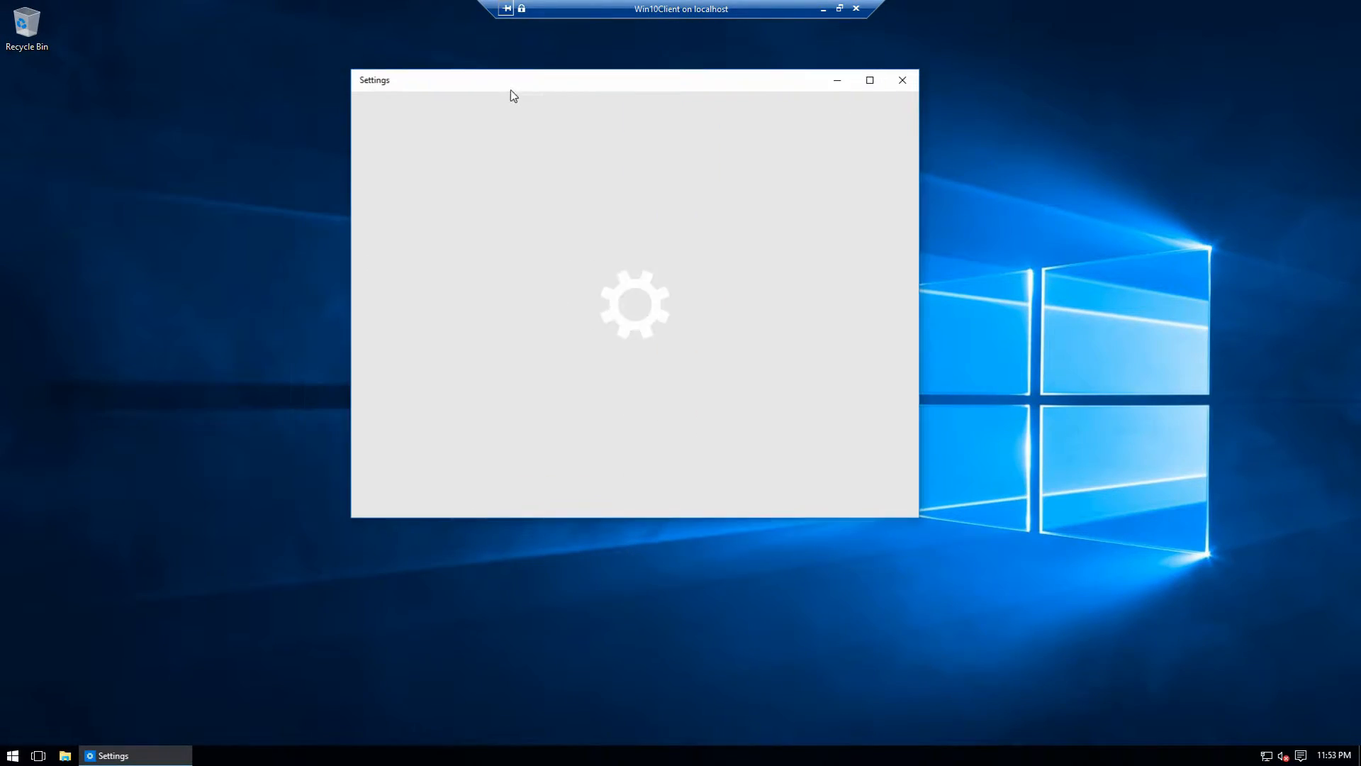
{"action": "left_click", "coordinate": [439, 215]}
{"action": "scroll", "coordinate": [913, 218], "scroll_direction": "down", "scroll_amount": 2}
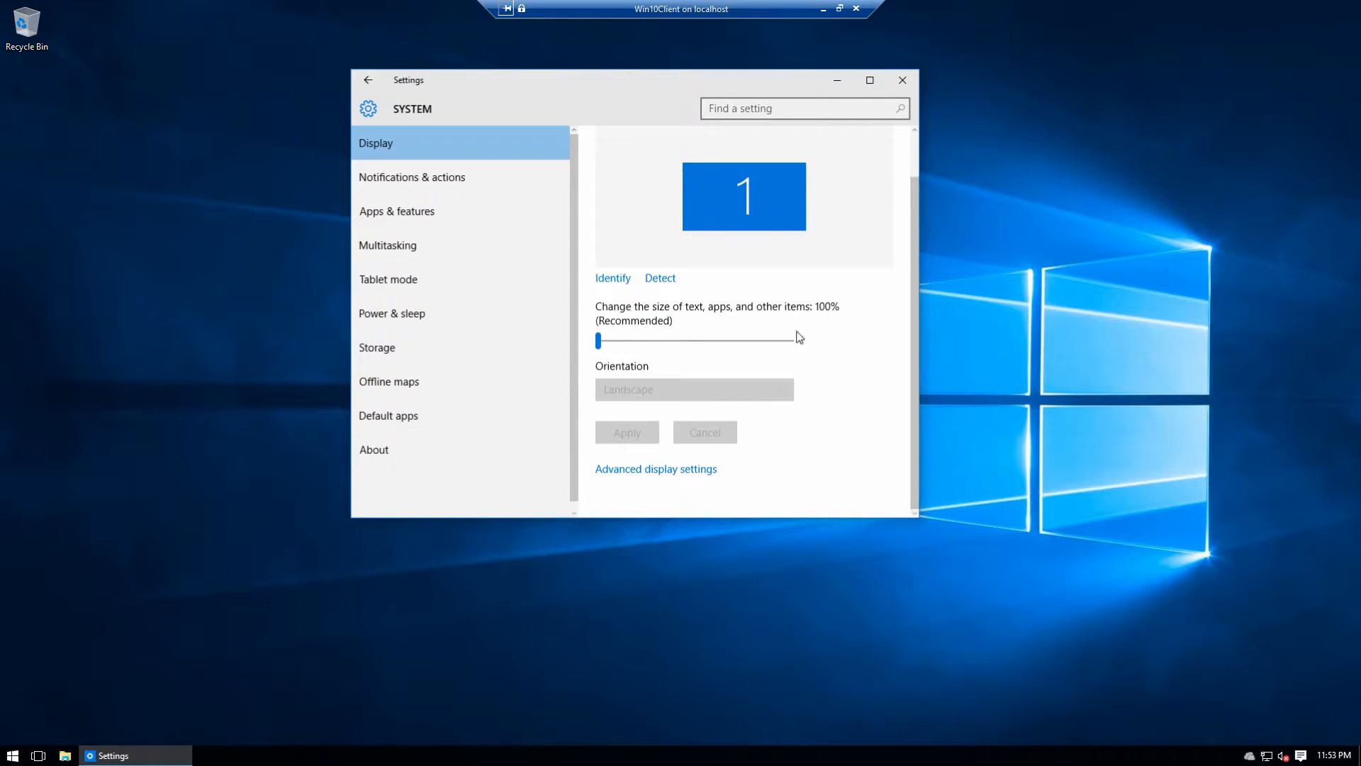
{"action": "left_click", "coordinate": [902, 79]}
{"action": "left_click", "coordinate": [12, 755]}
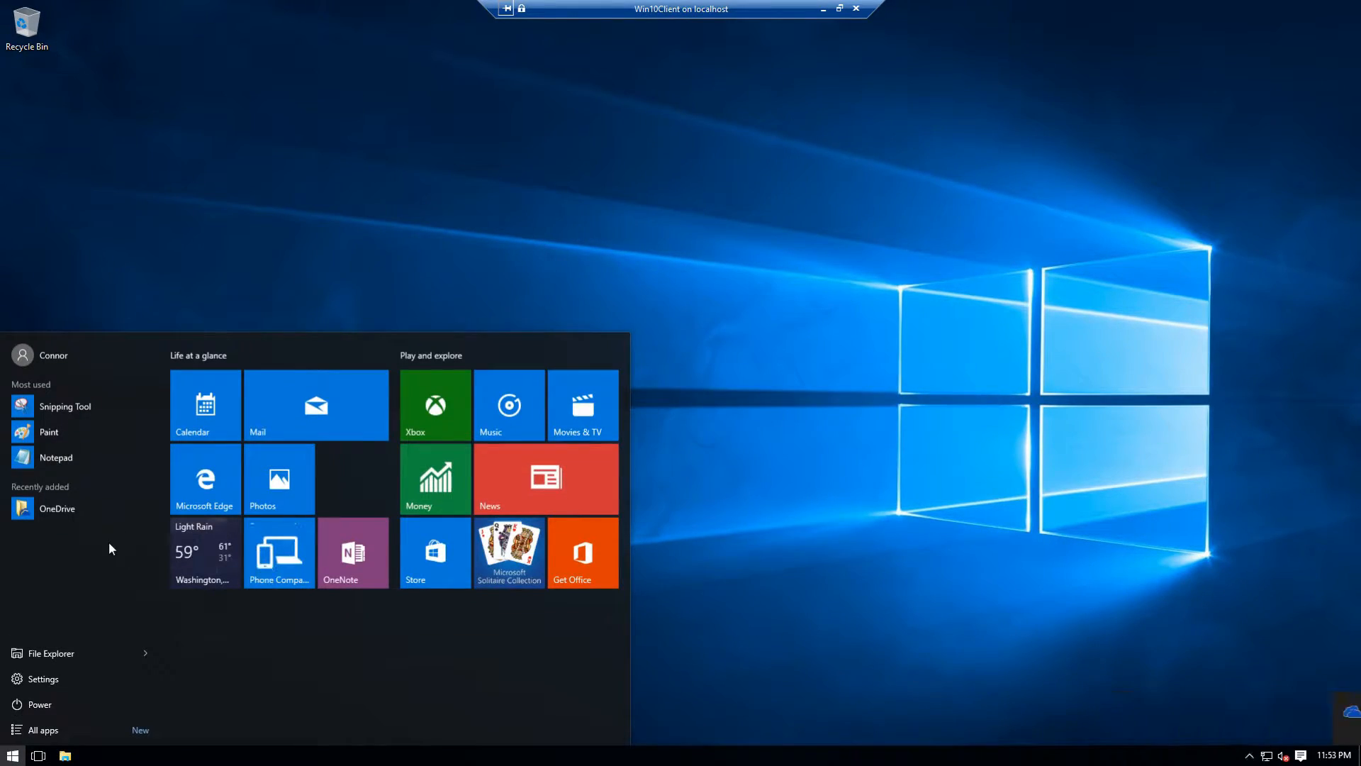
{"action": "key", "text": "super+x"}
{"action": "left_click", "coordinate": [402, 578]}
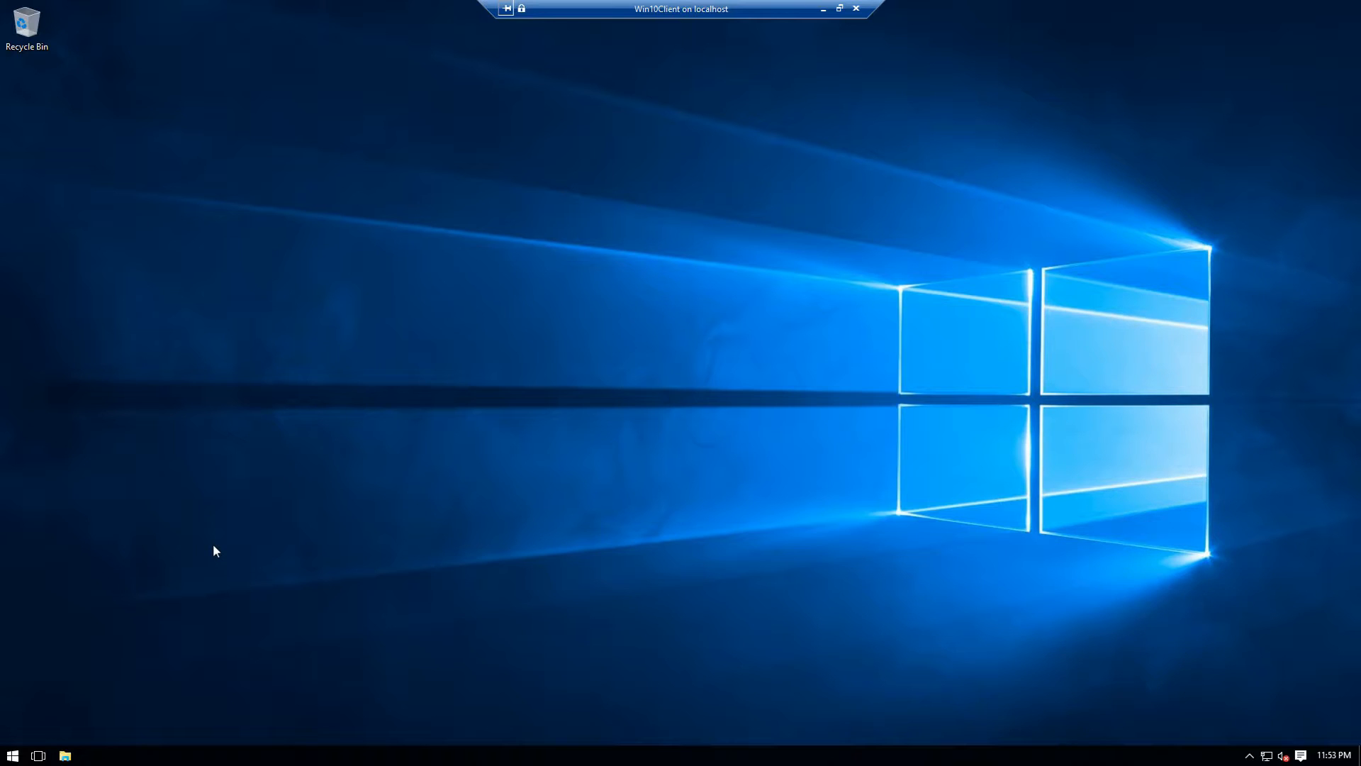
Step: Open the System page from the Start quick-link menu, then its Change settings for computer name
{"action": "right_click", "coordinate": [15, 751]}
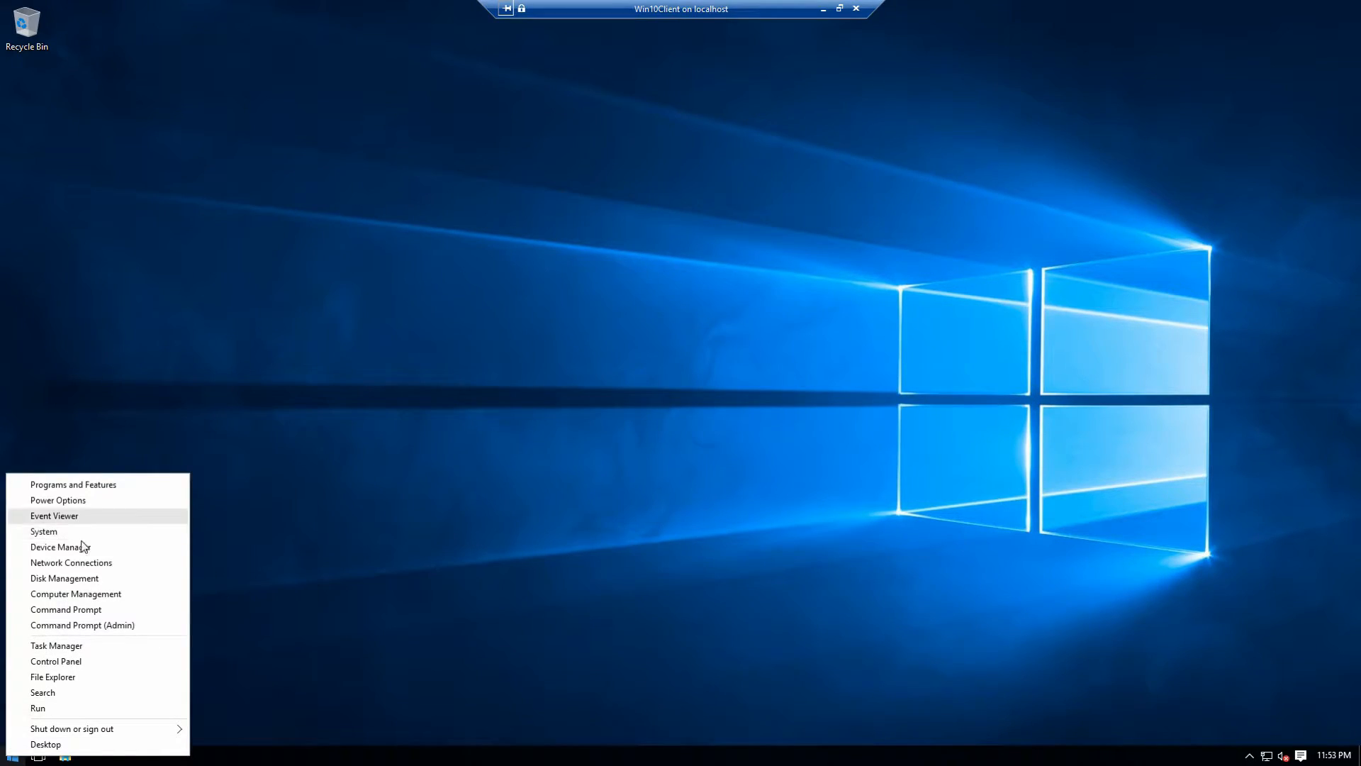
{"action": "left_click", "coordinate": [67, 535]}
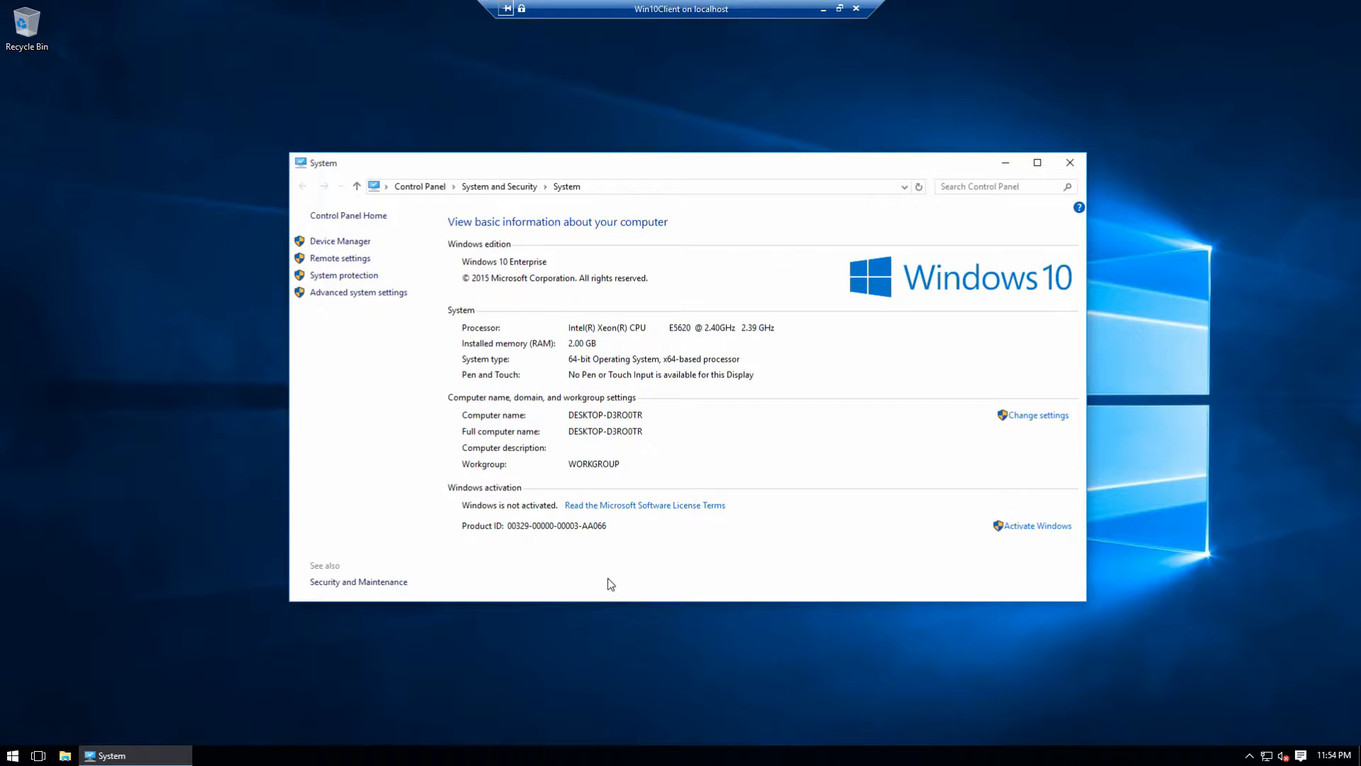
{"action": "left_click", "coordinate": [1006, 420]}
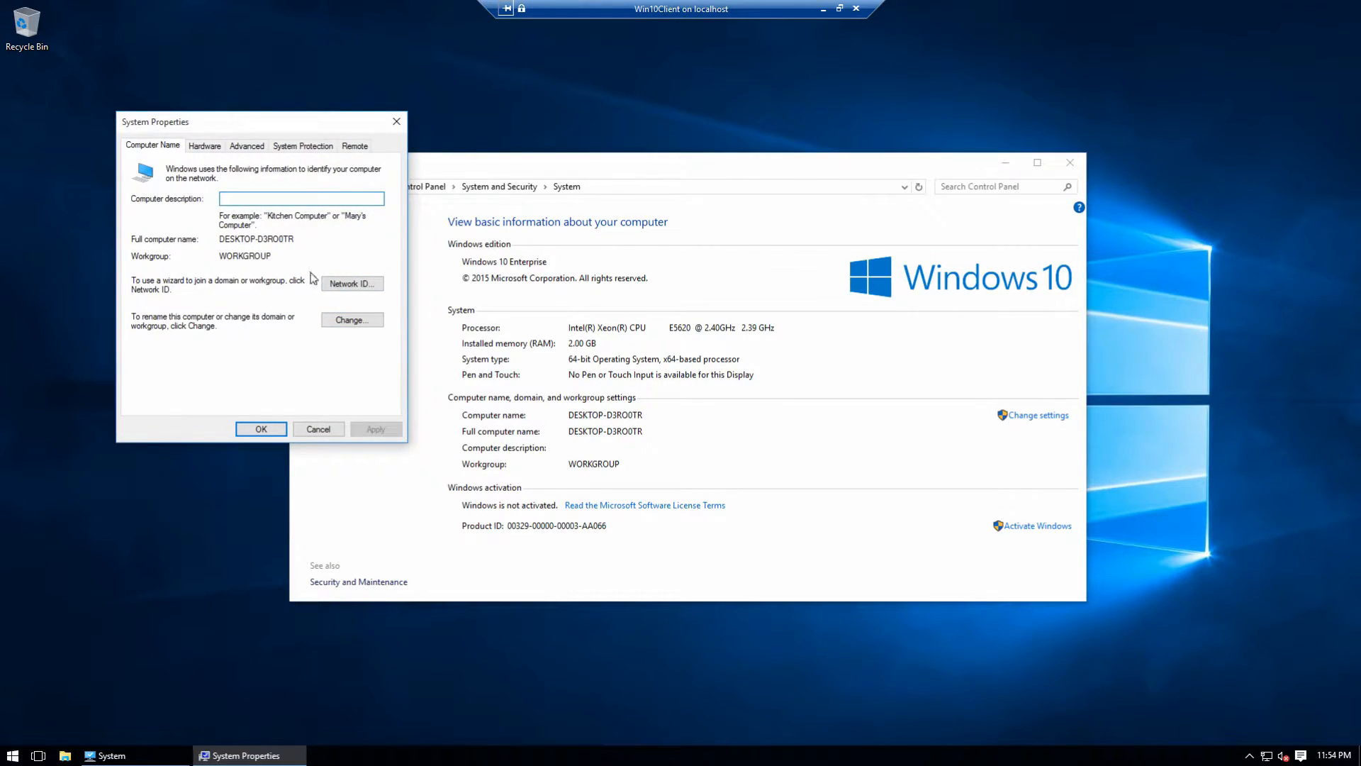
Step: Change the computer name to DESKTOP-RM210
{"action": "left_click", "coordinate": [338, 321]}
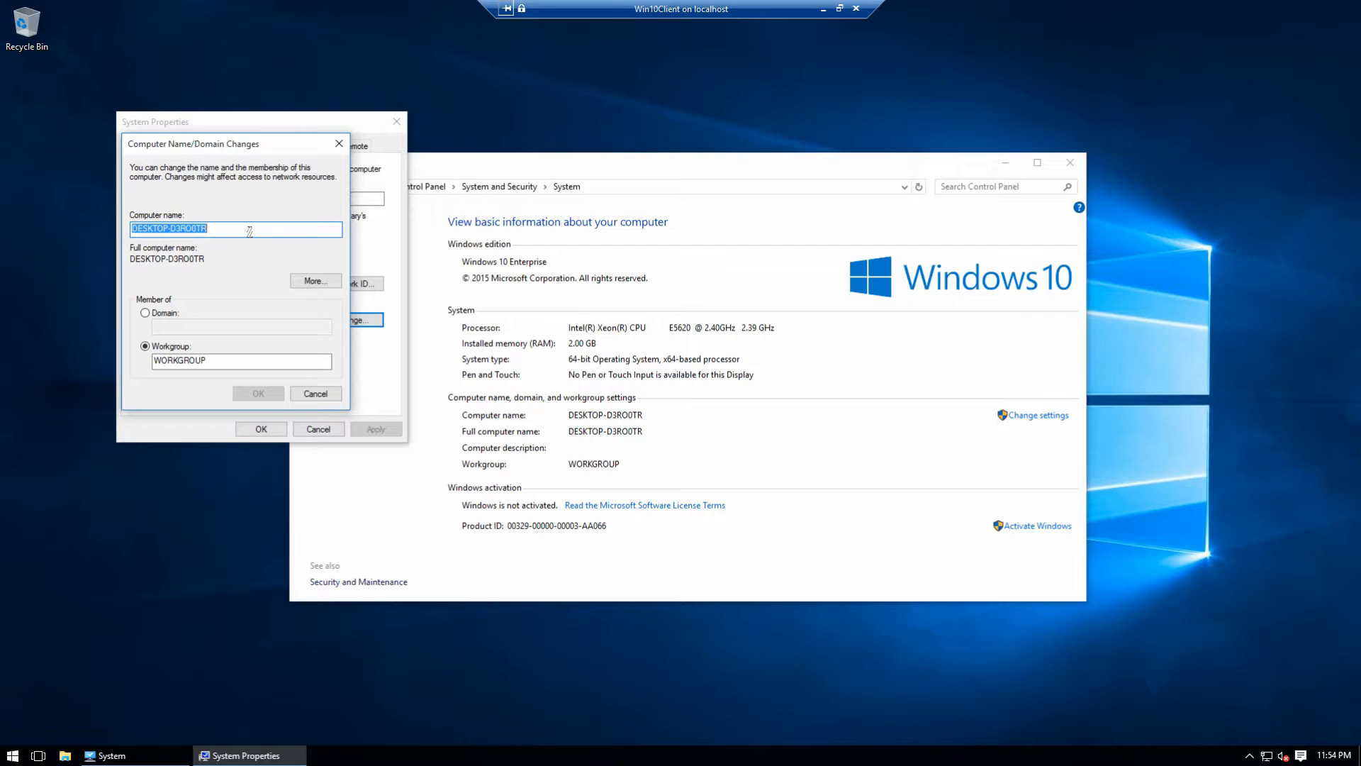
{"action": "type", "text": "OFF"}
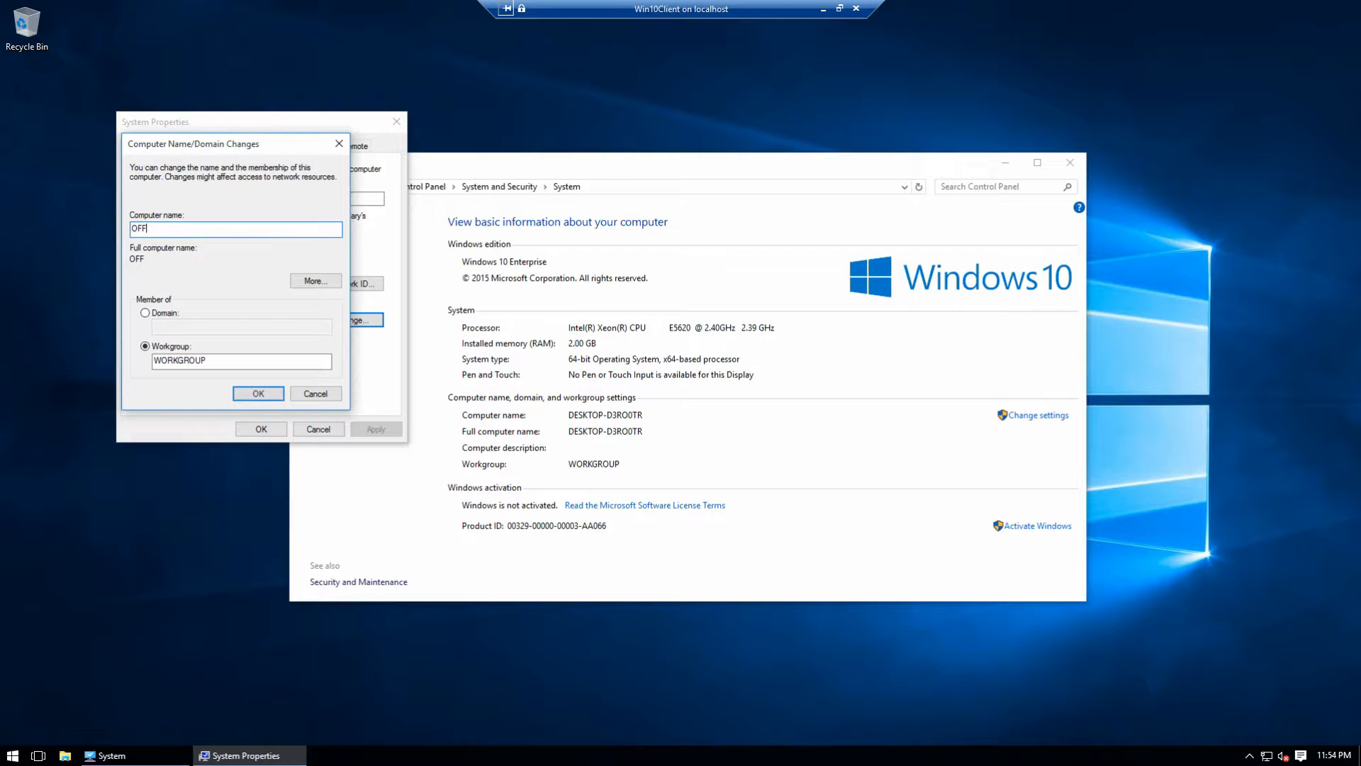
{"action": "type", "text": "ICE-210"}
{"action": "key", "text": "BackSpace"}
{"action": "key", "text": "BackSpace"}
{"action": "key", "text": "BackSpace"}
{"action": "key", "text": "BackSpace"}
{"action": "key", "text": "BackSpace"}
{"action": "key", "text": "BackSpace"}
{"action": "key", "text": "BackSpace"}
{"action": "key", "text": "BackSpace"}
{"action": "key", "text": "BackSpace"}
{"action": "key", "text": "BackSpace"}
{"action": "type", "text": "DESKTOP"}
{"action": "key", "text": "BackSpace"}
{"action": "key", "text": "BackSpace"}
{"action": "key", "text": "BackSpace"}
{"action": "key", "text": "BackSpace"}
{"action": "key", "text": "BackSpace"}
{"action": "key", "text": "BackSpace"}
{"action": "type", "text": "DESKTOP"}
{"action": "type", "text": "-RM21"}
Step: Make the PC a member of domain strandt.co and apply, which fails to reach a domain controller
{"action": "left_click", "coordinate": [164, 313]}
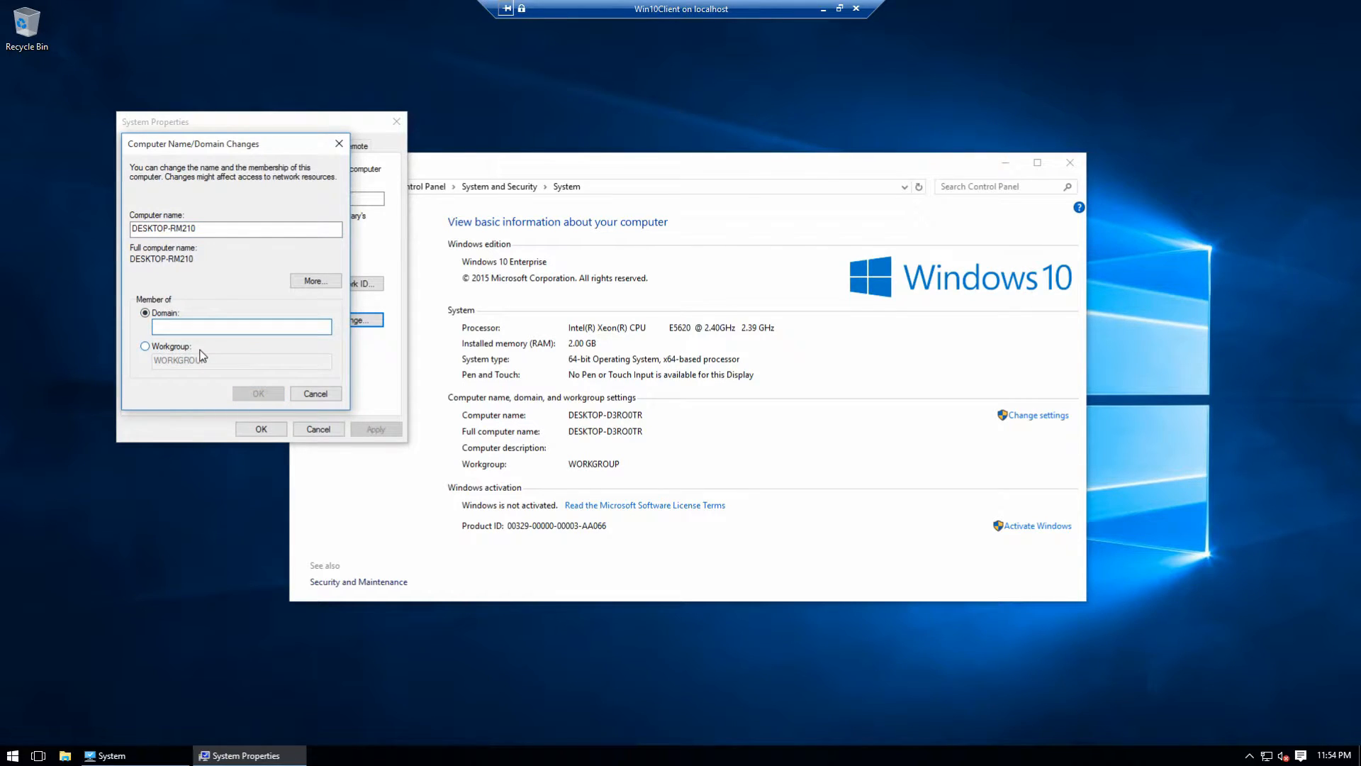
{"action": "type", "text": "strandt.co"}
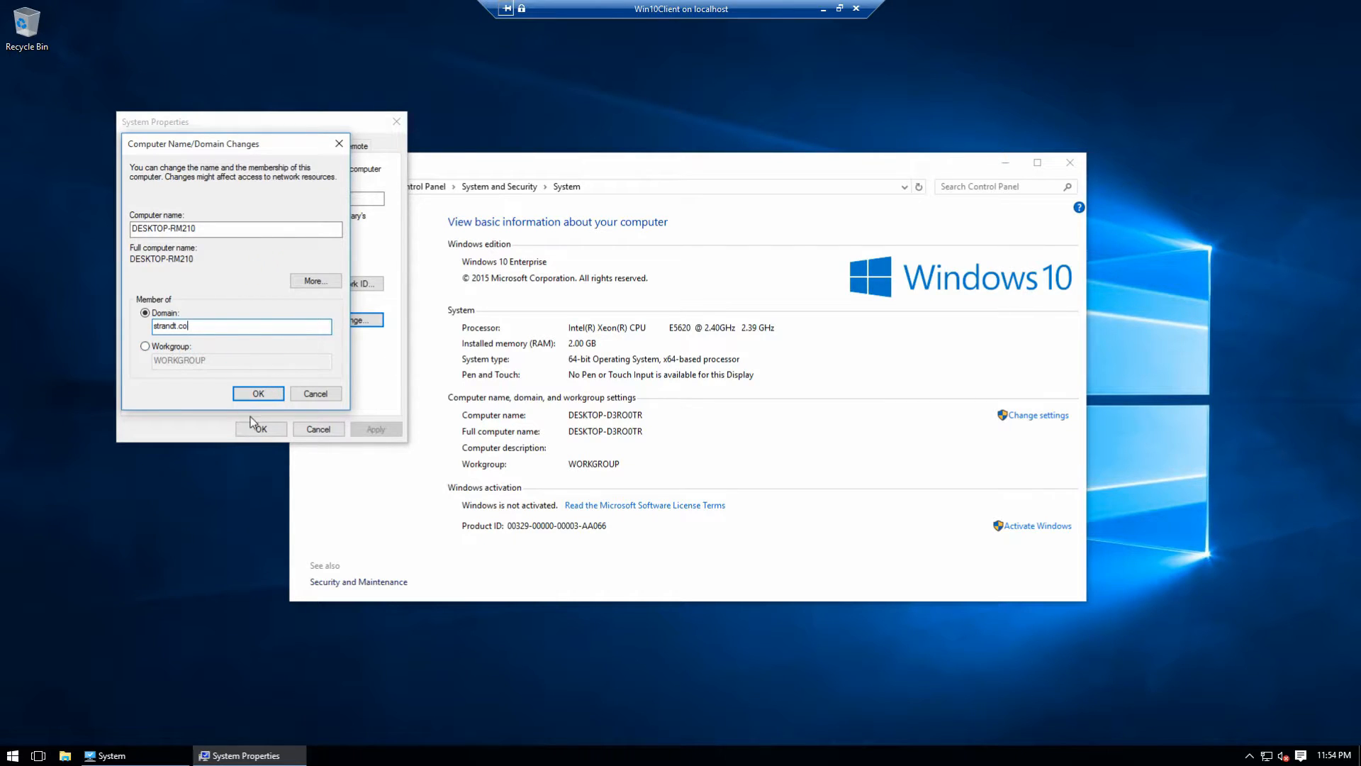
{"action": "left_click", "coordinate": [258, 392]}
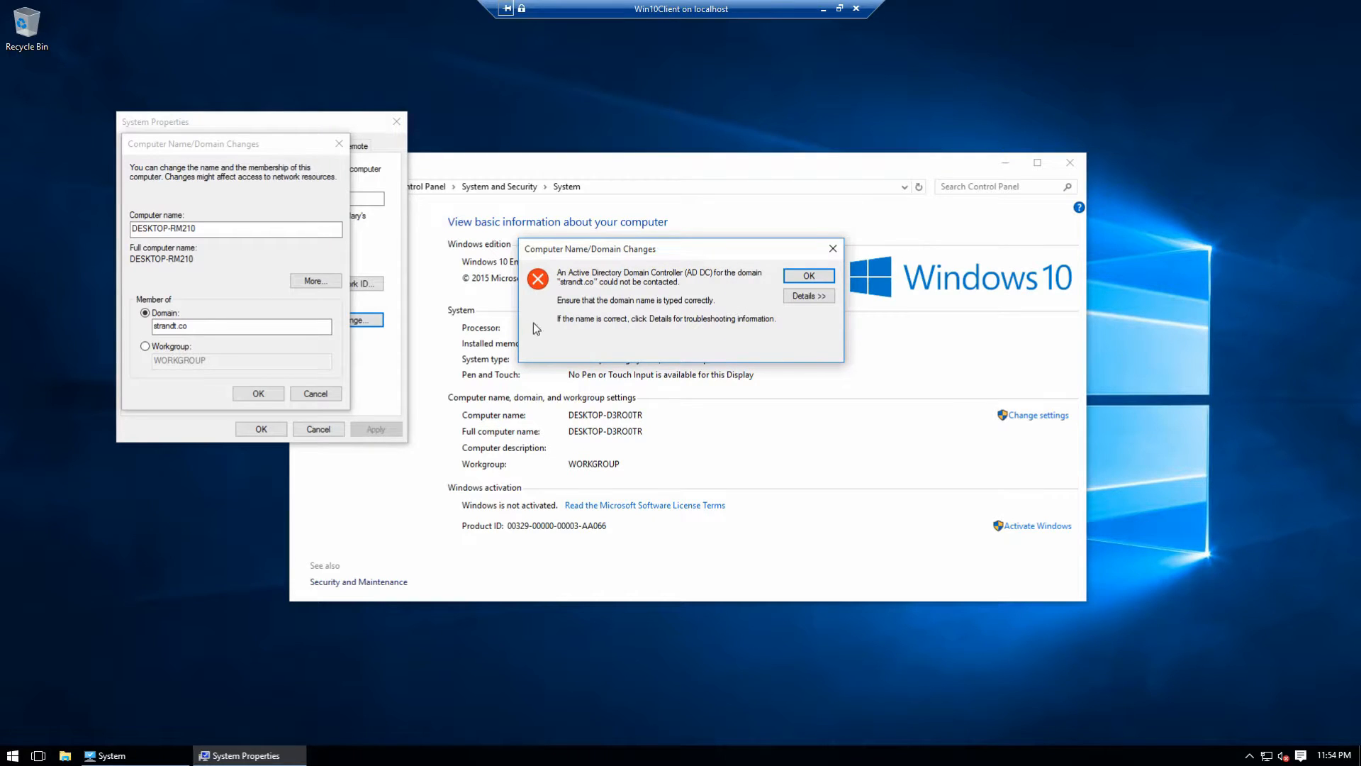
Step: Dismiss the domain error and set the time zone to (UTC-06:00) Central Time (US & Canada)
{"action": "left_click", "coordinate": [809, 277]}
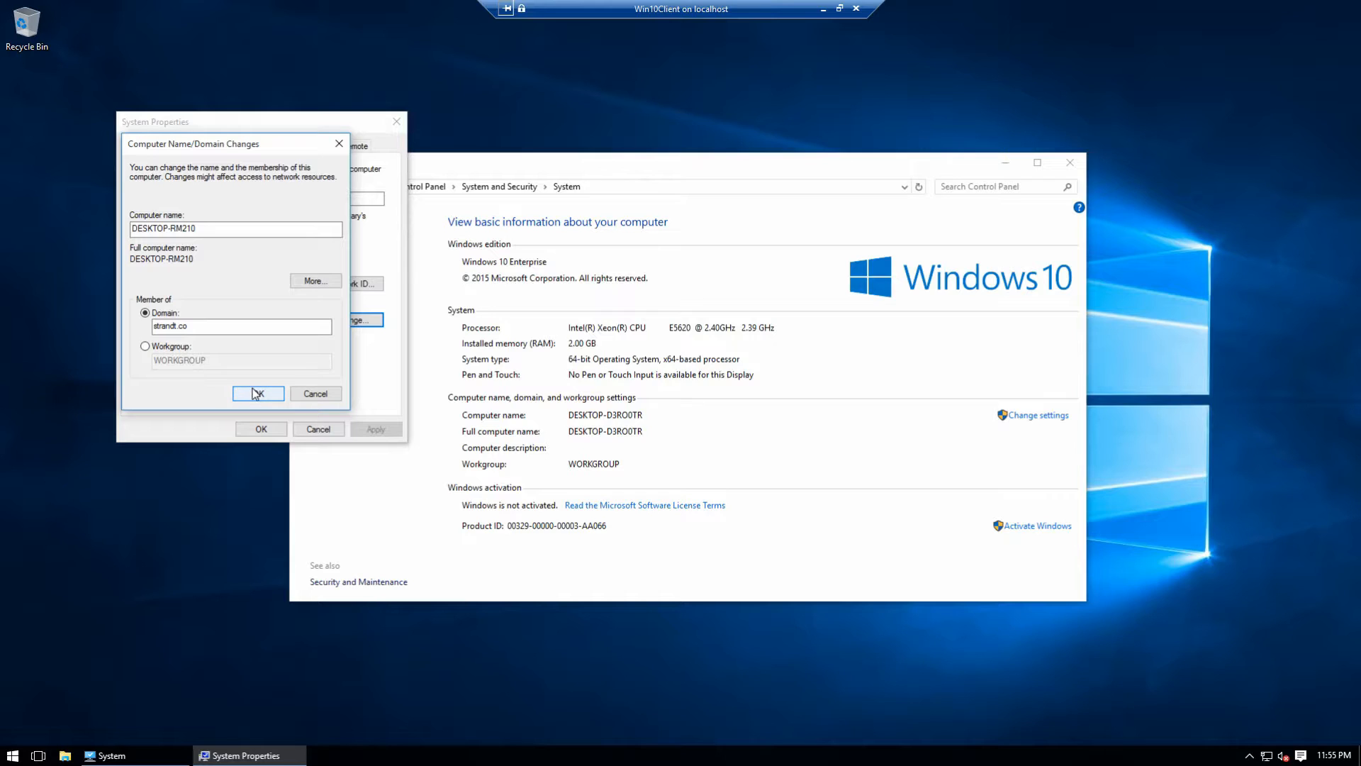
{"action": "left_click", "coordinate": [257, 393]}
{"action": "right_click", "coordinate": [1324, 759]}
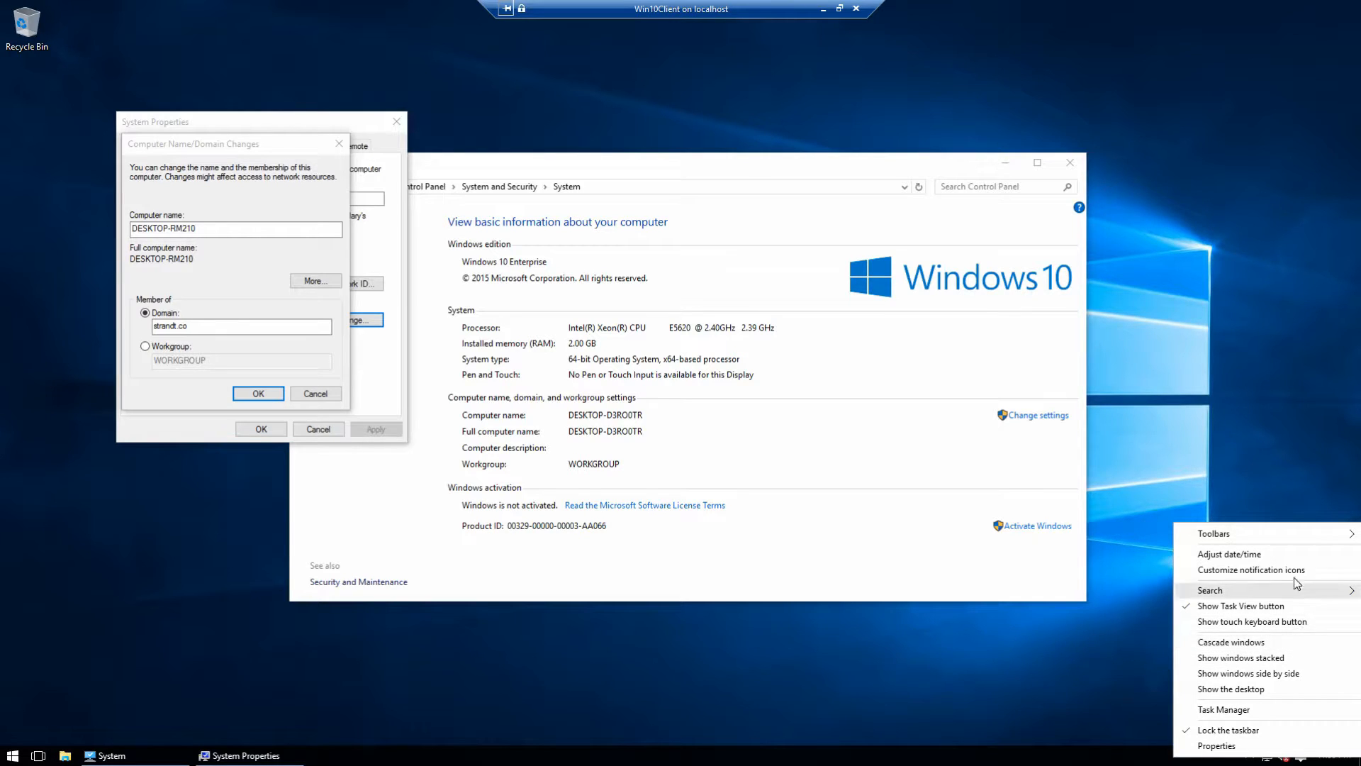
{"action": "left_click", "coordinate": [1286, 554]}
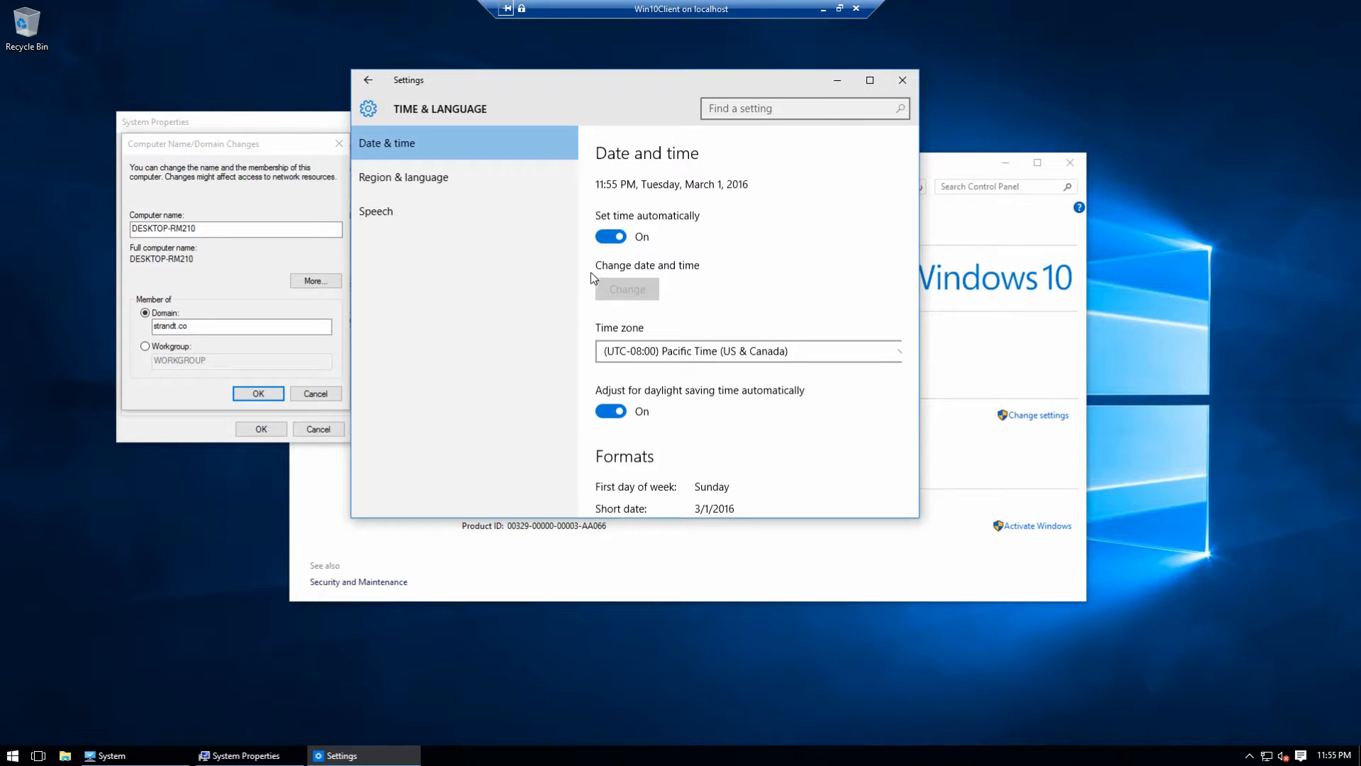
{"action": "left_click", "coordinate": [642, 350]}
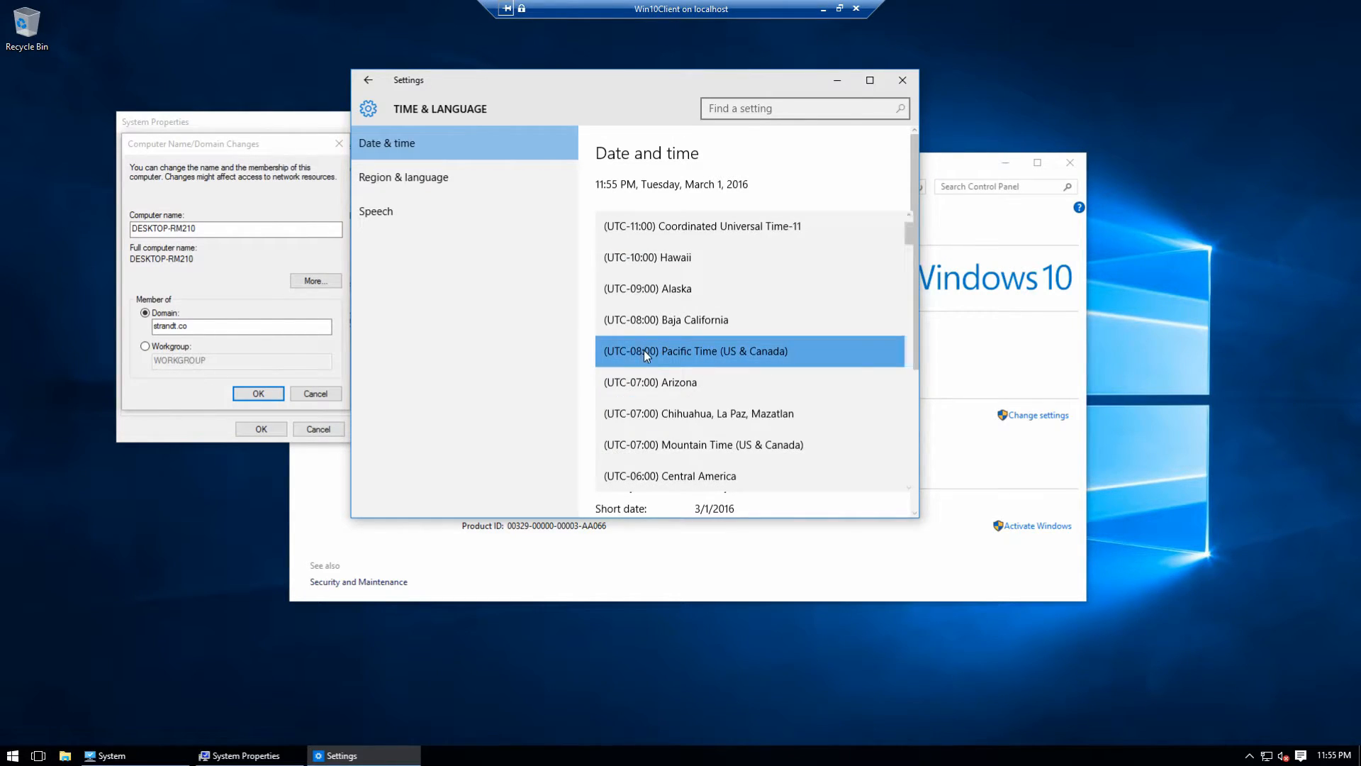
{"action": "scroll", "coordinate": [657, 462], "scroll_direction": "down", "scroll_amount": 1}
{"action": "left_click", "coordinate": [646, 458]}
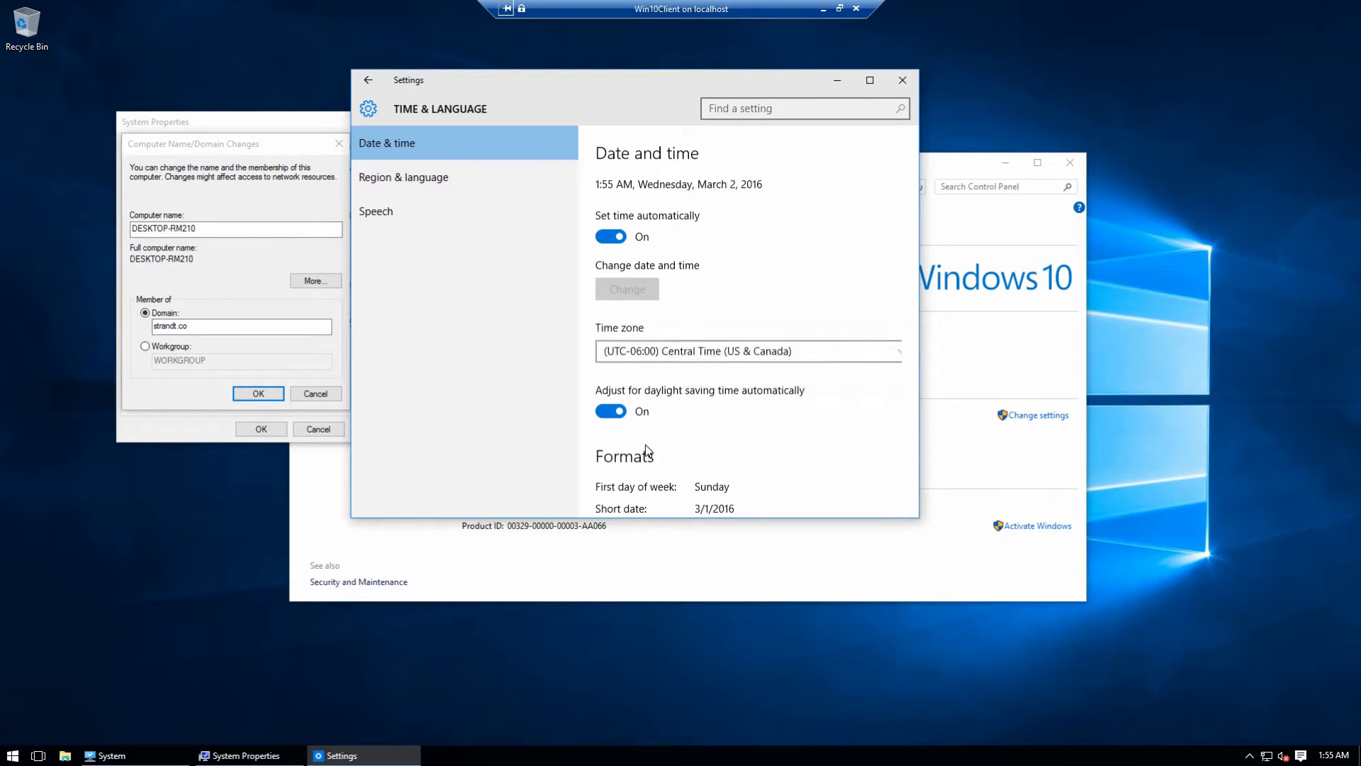
{"action": "left_click", "coordinate": [902, 84]}
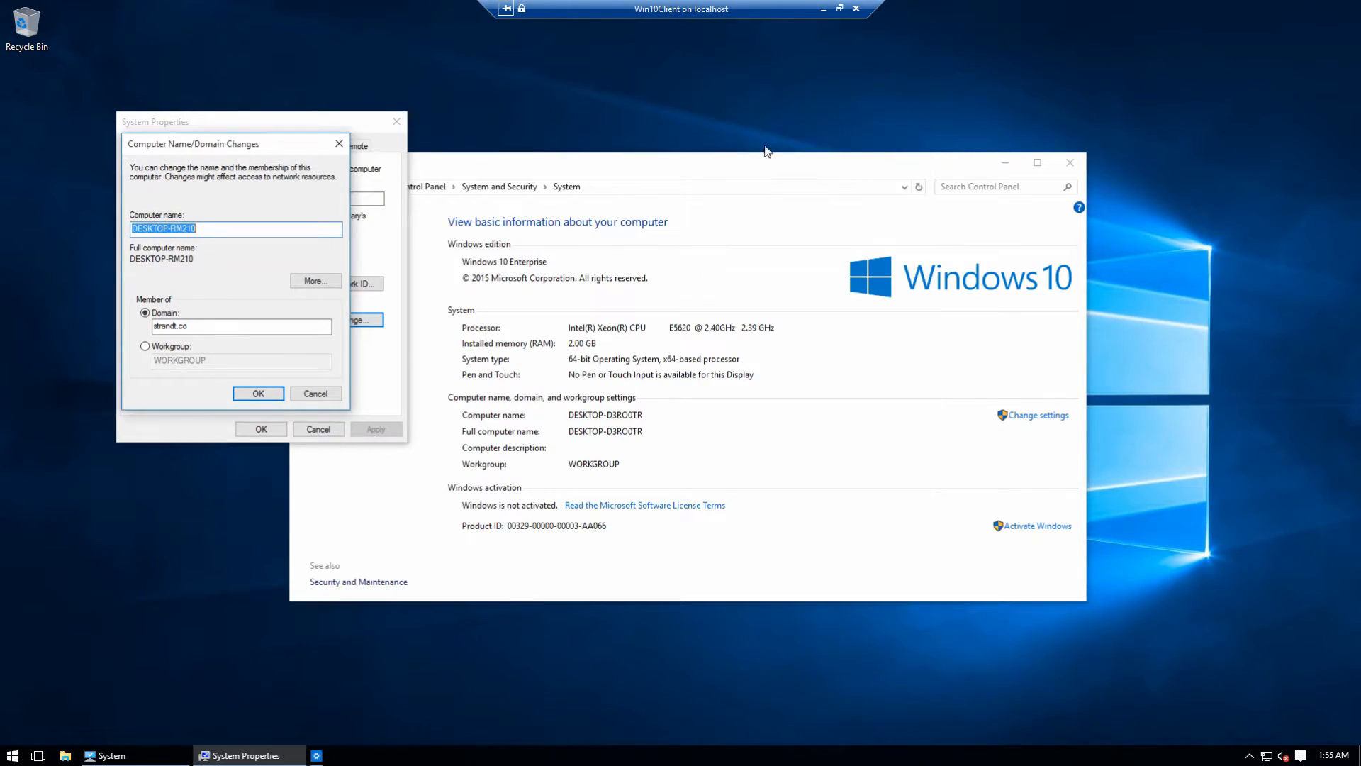
Step: Retry joining strandt.co, check the DNS error details, then open Network and Sharing Center
{"action": "left_click", "coordinate": [276, 397]}
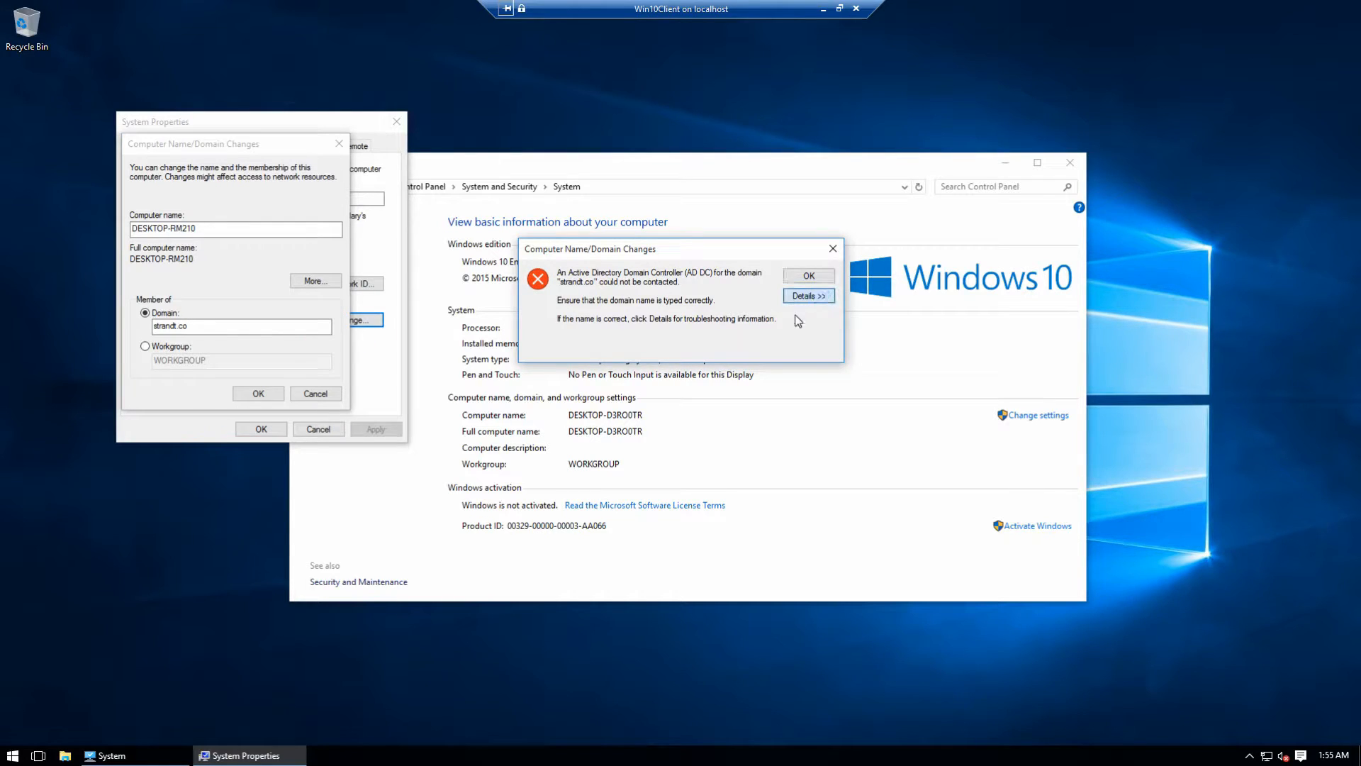
{"action": "left_click", "coordinate": [805, 296]}
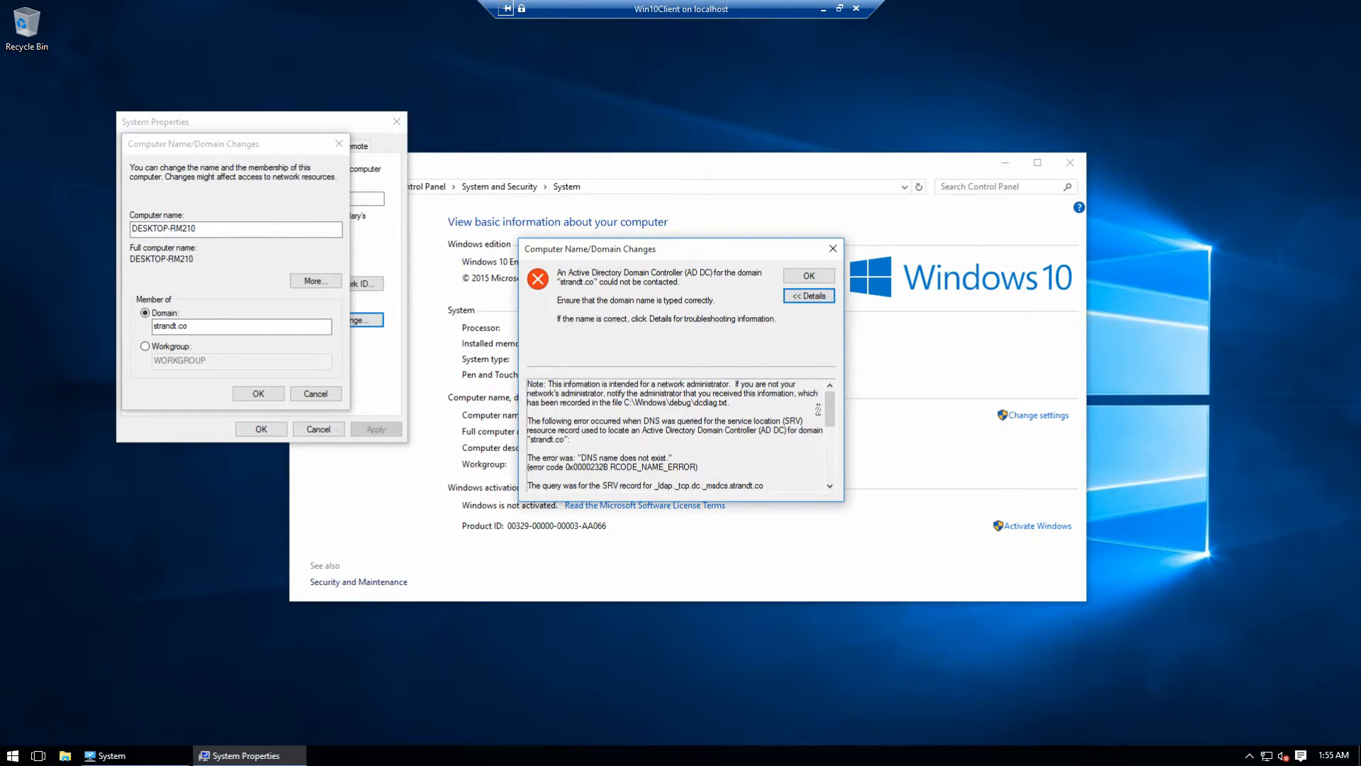
{"action": "left_click", "coordinate": [833, 248]}
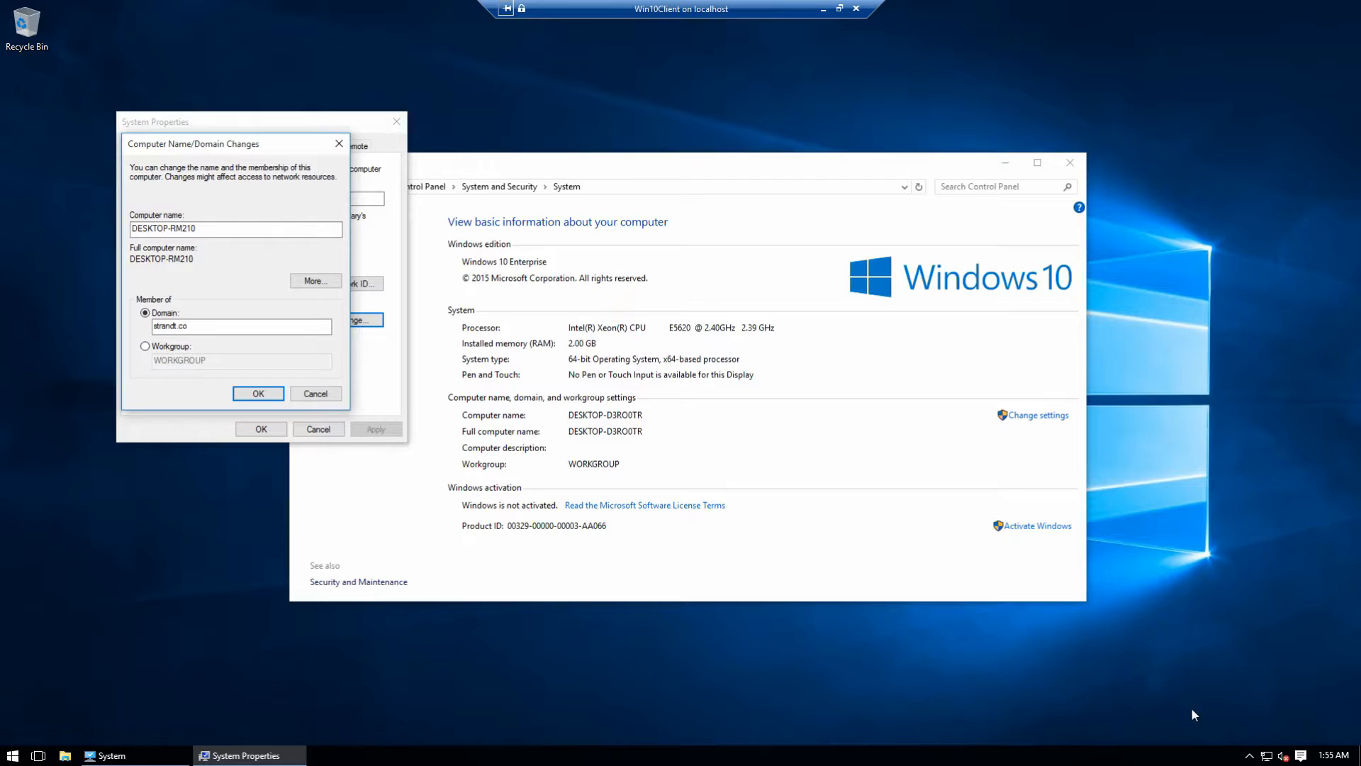
{"action": "right_click", "coordinate": [1266, 757]}
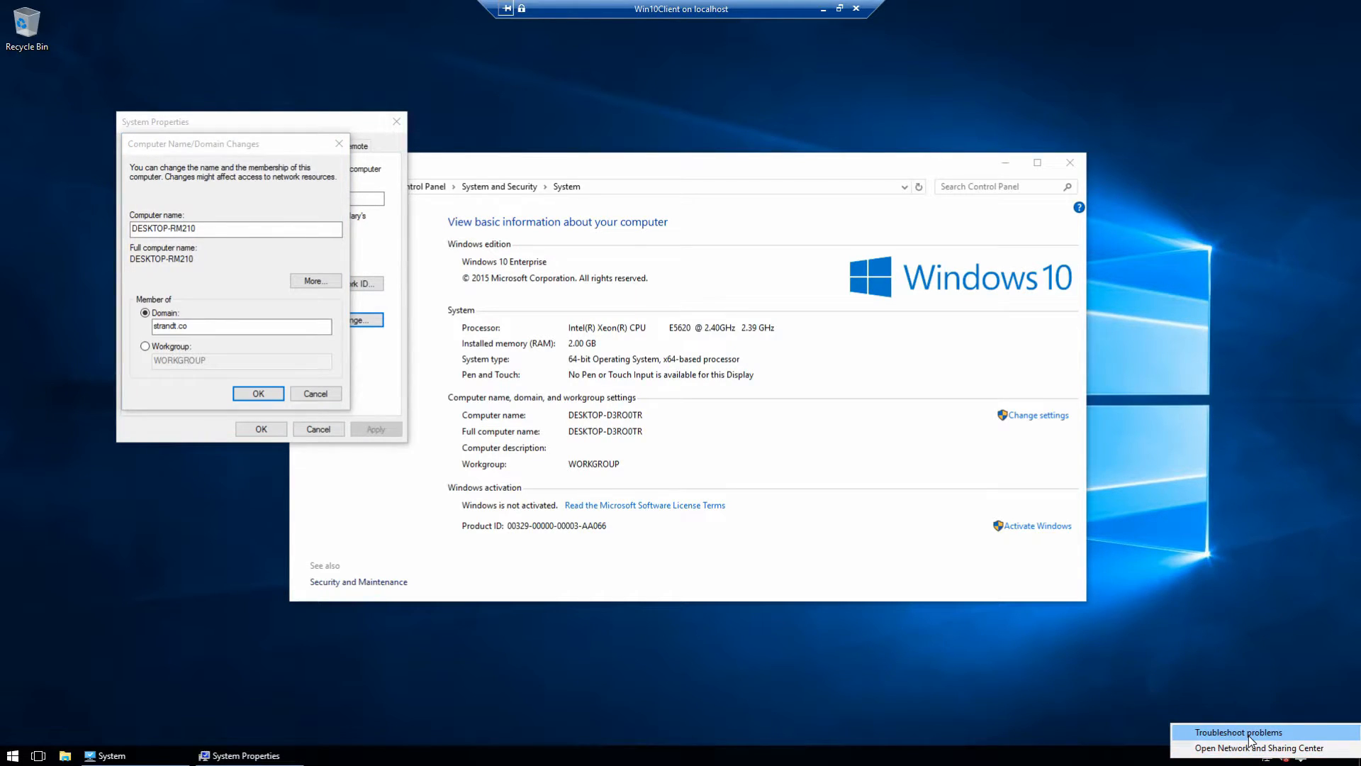
{"action": "left_click", "coordinate": [1251, 748]}
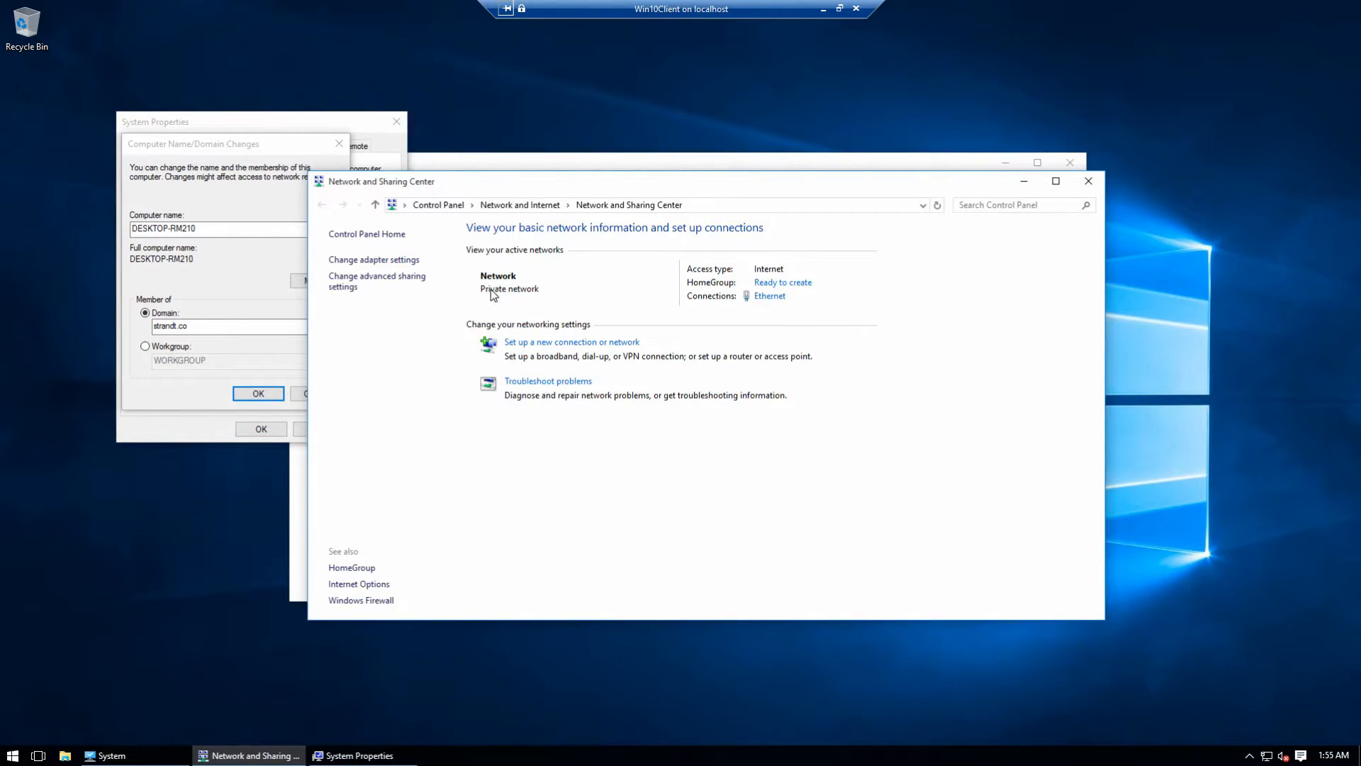
Step: Review the Ethernet adapter's connection details, which list DNS servers 10.200.240.1 and 8.8.8.8
{"action": "left_click", "coordinate": [407, 261]}
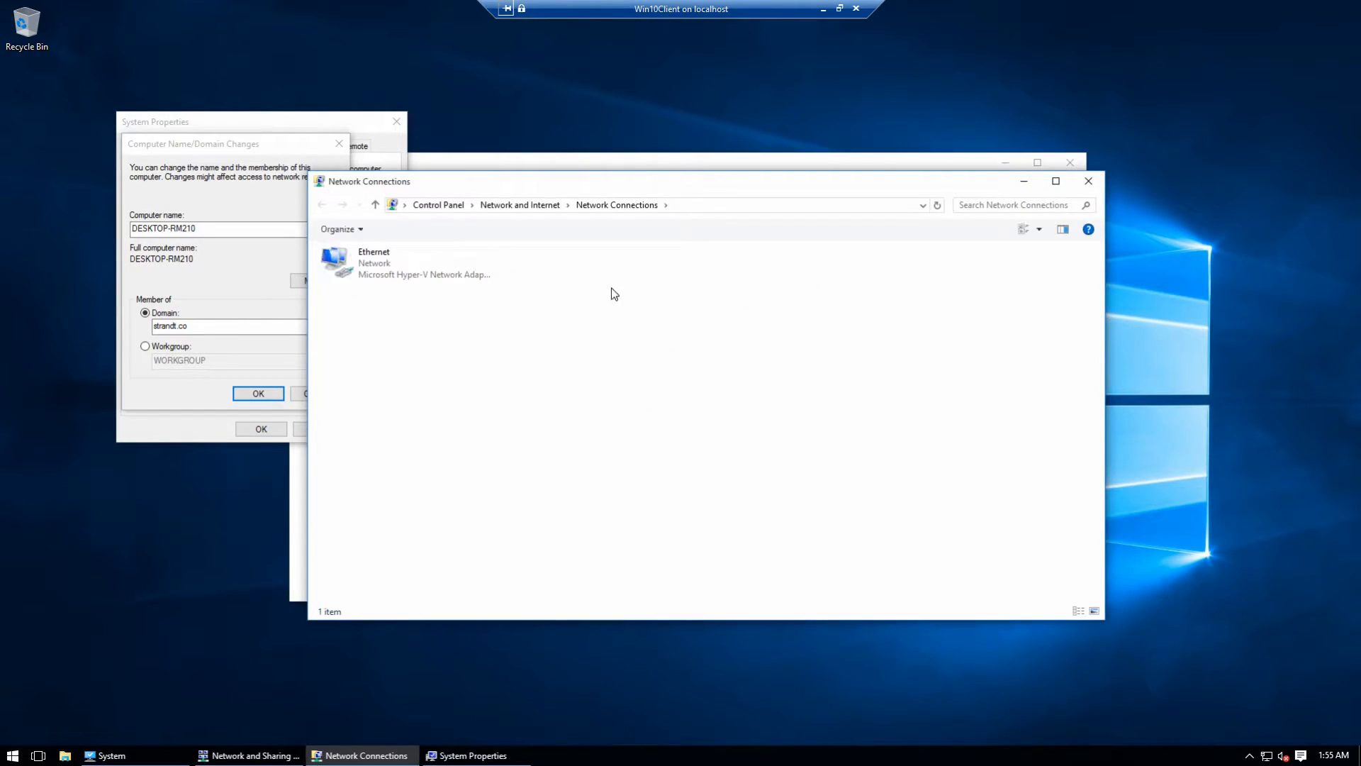
{"action": "right_click", "coordinate": [405, 270]}
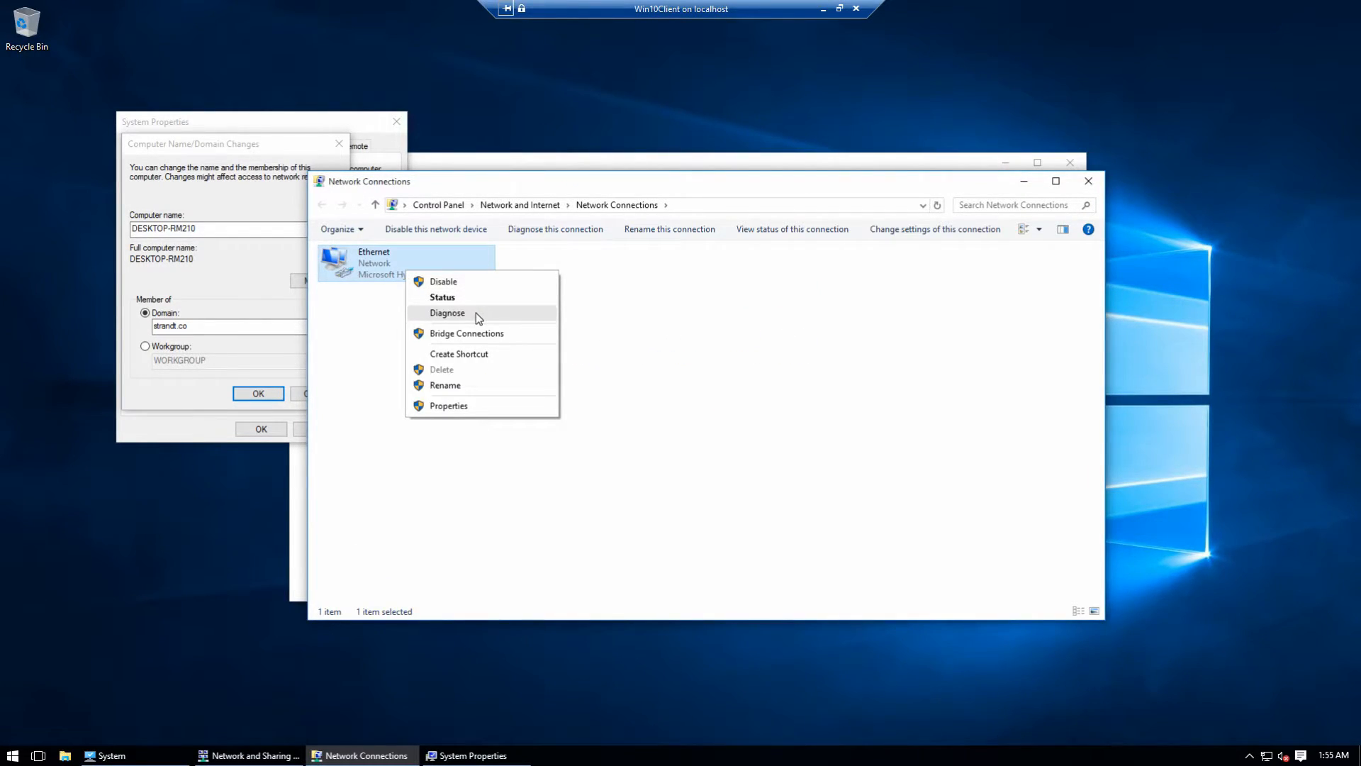
{"action": "left_click", "coordinate": [475, 301]}
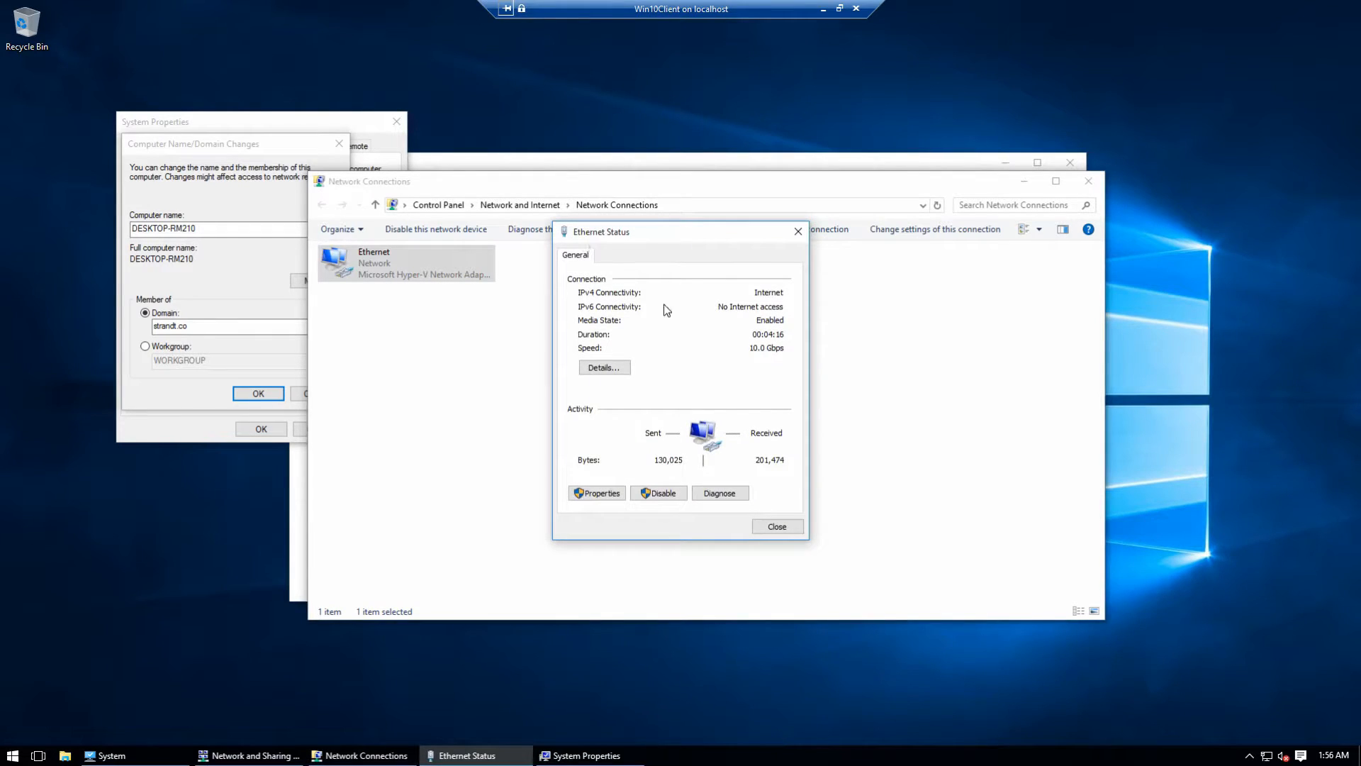
{"action": "left_click", "coordinate": [604, 367]}
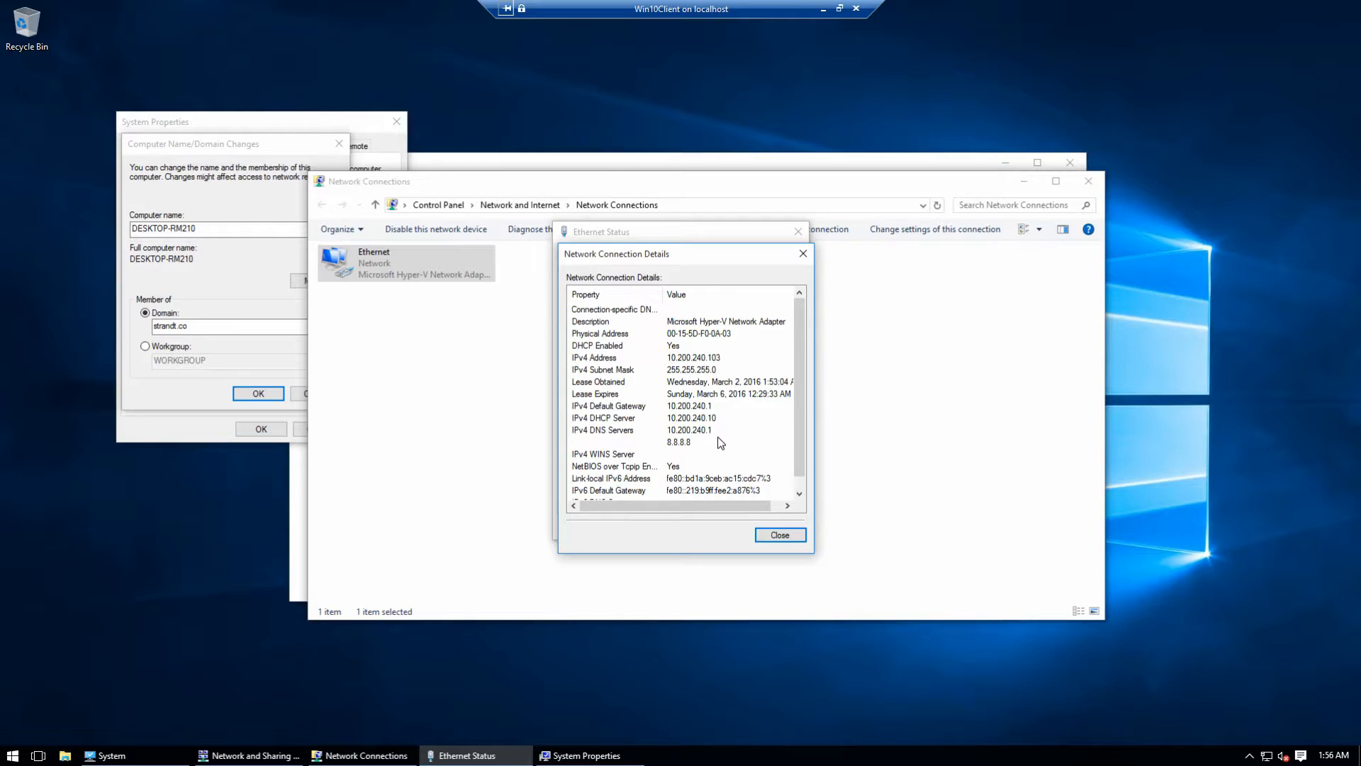
{"action": "left_click", "coordinate": [772, 537]}
{"action": "left_click", "coordinate": [775, 528]}
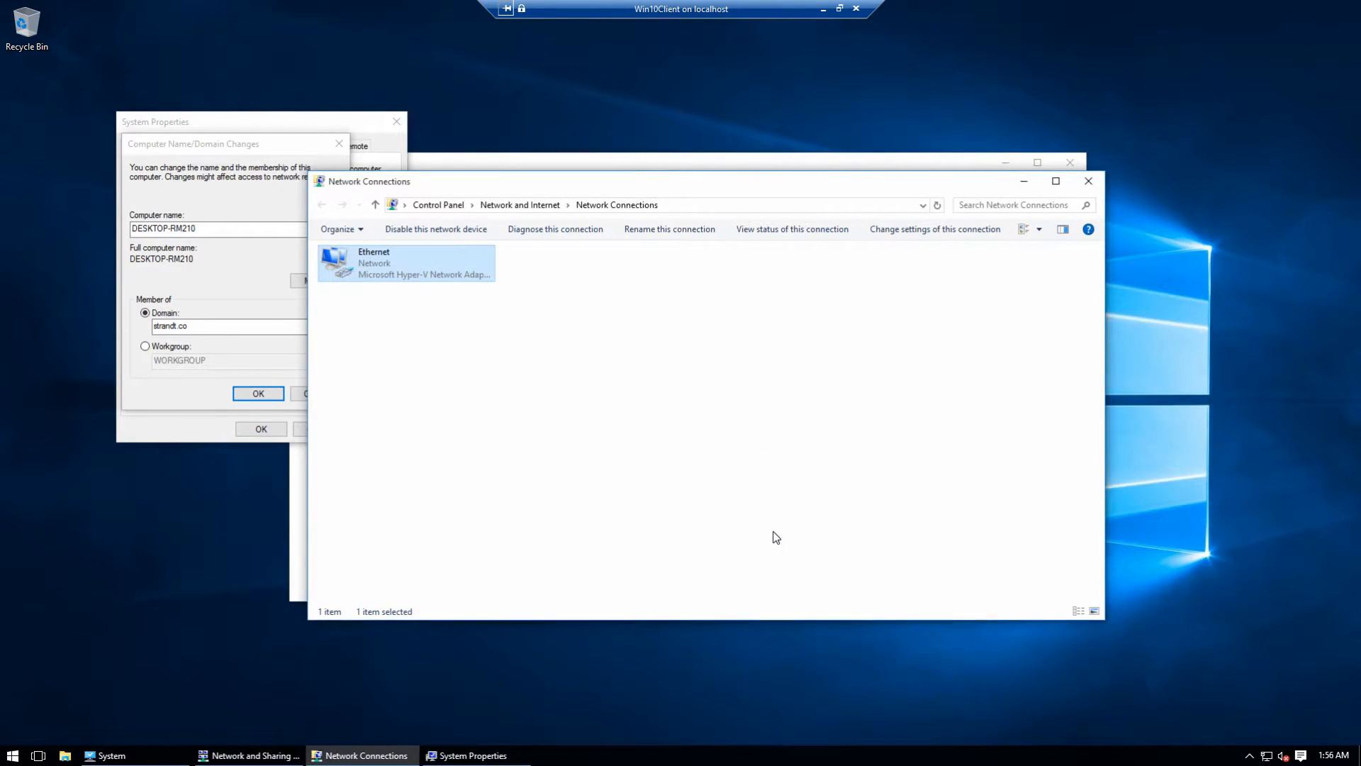
{"action": "right_click", "coordinate": [13, 756]}
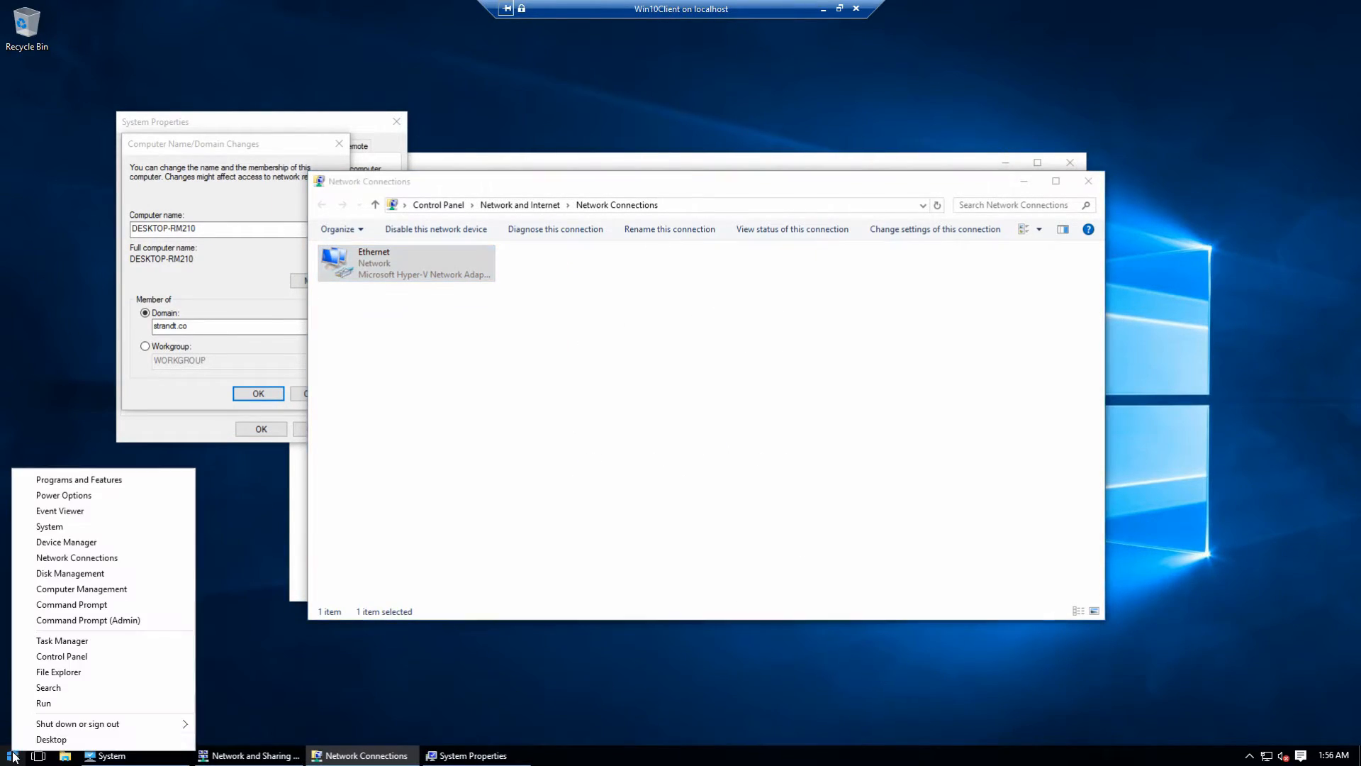
Step: Ping dc01.strandt.co (host not found) and 10.200.240.10 (4 replies) from Command Prompt
{"action": "left_click", "coordinate": [88, 606]}
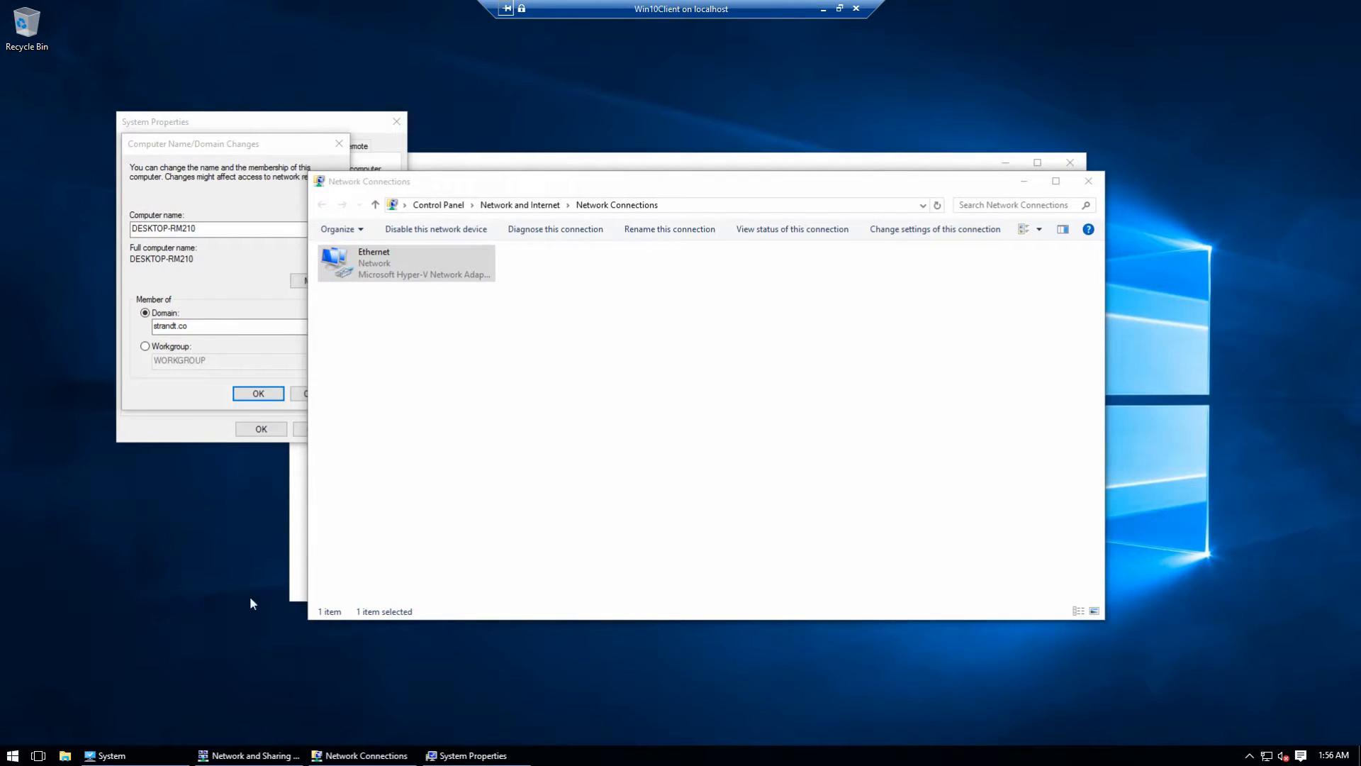
{"action": "type", "text": "ping dc01"}
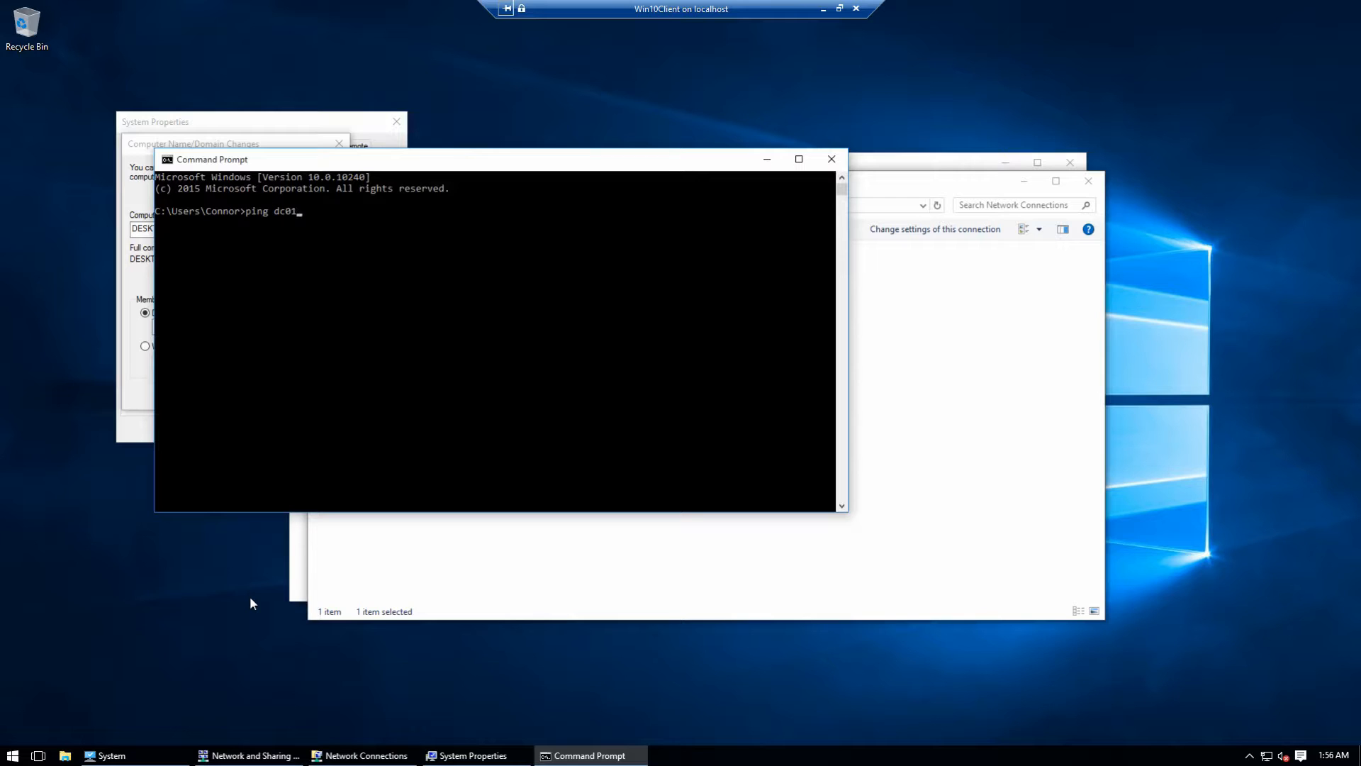
{"action": "type", "text": ".strandt.co"}
{"action": "key", "text": "Return"}
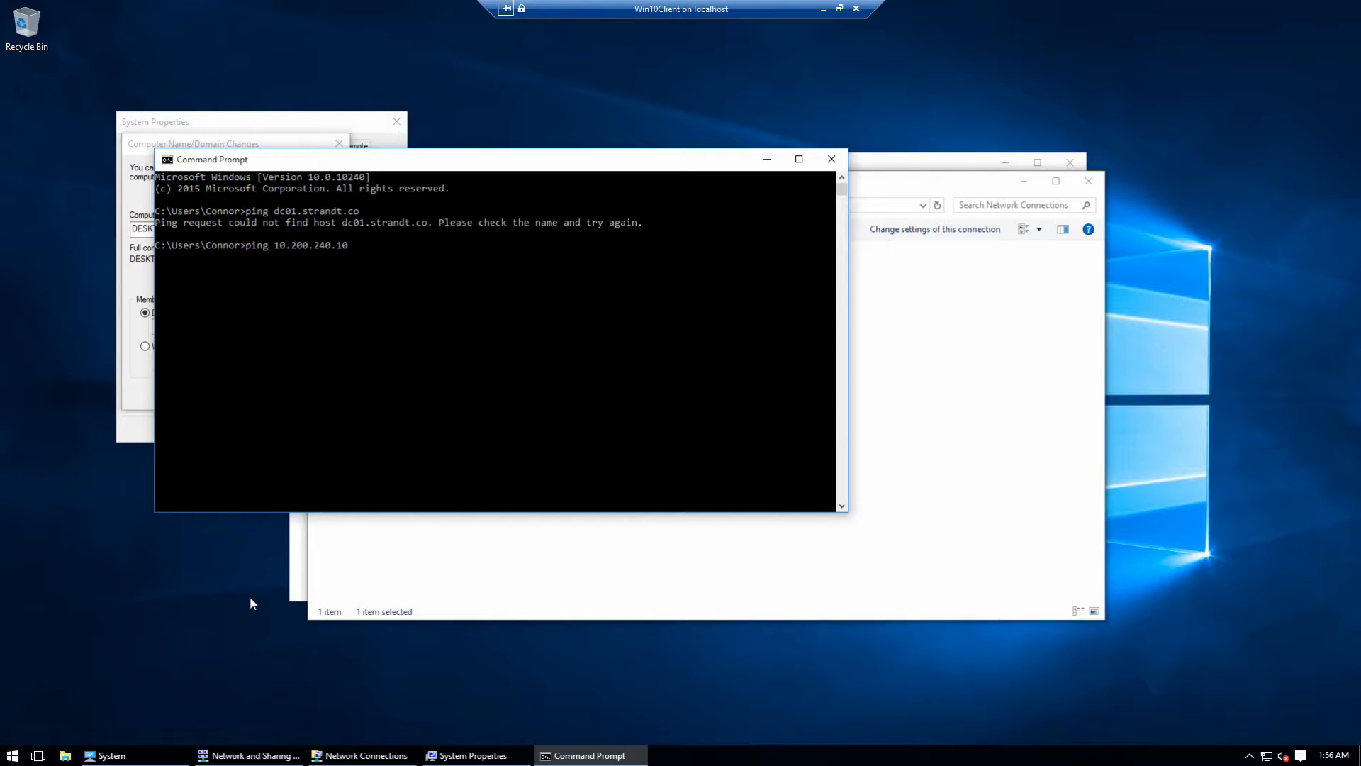
{"action": "key", "text": "Return"}
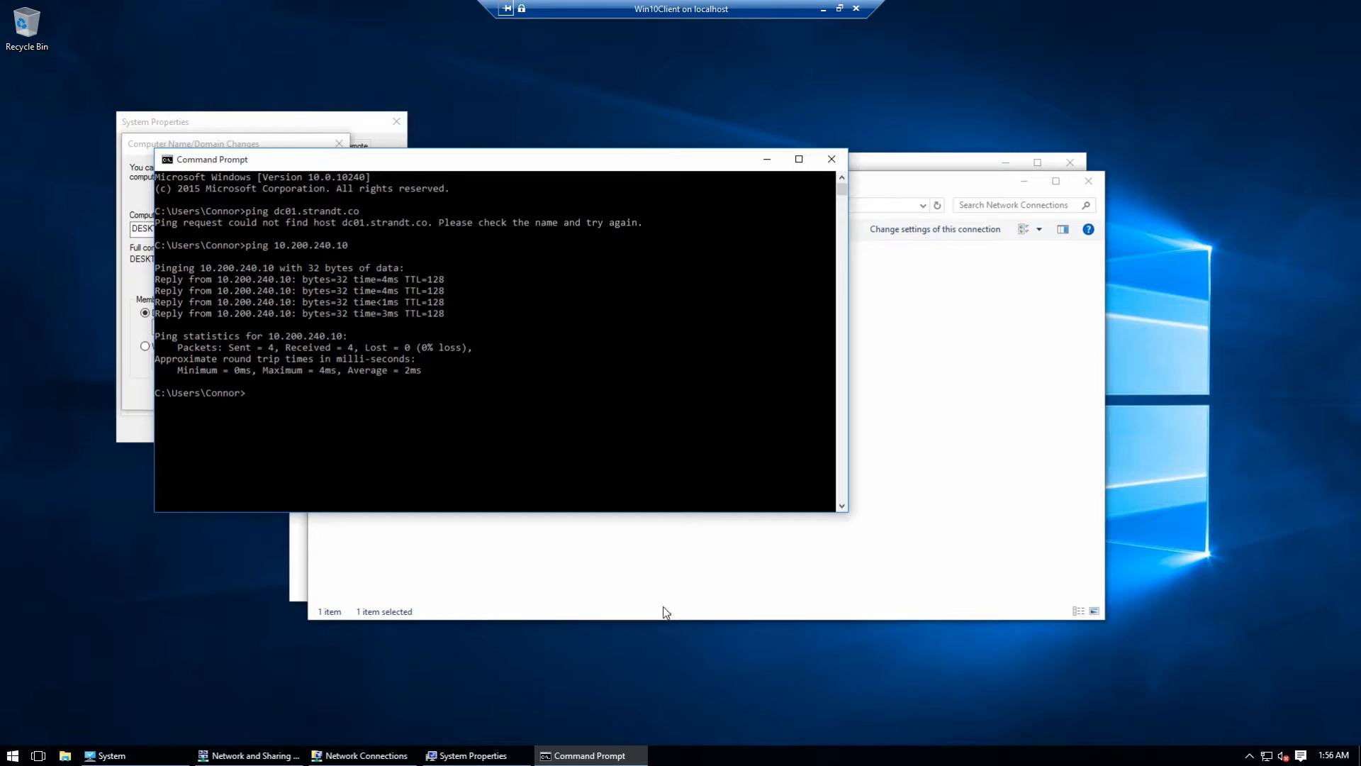
{"action": "left_click", "coordinate": [650, 546]}
Step: Recheck the Ethernet details (DNS 10.200.240.1 and 8.8.8.8), then close the details and status windows
{"action": "right_click", "coordinate": [436, 280]}
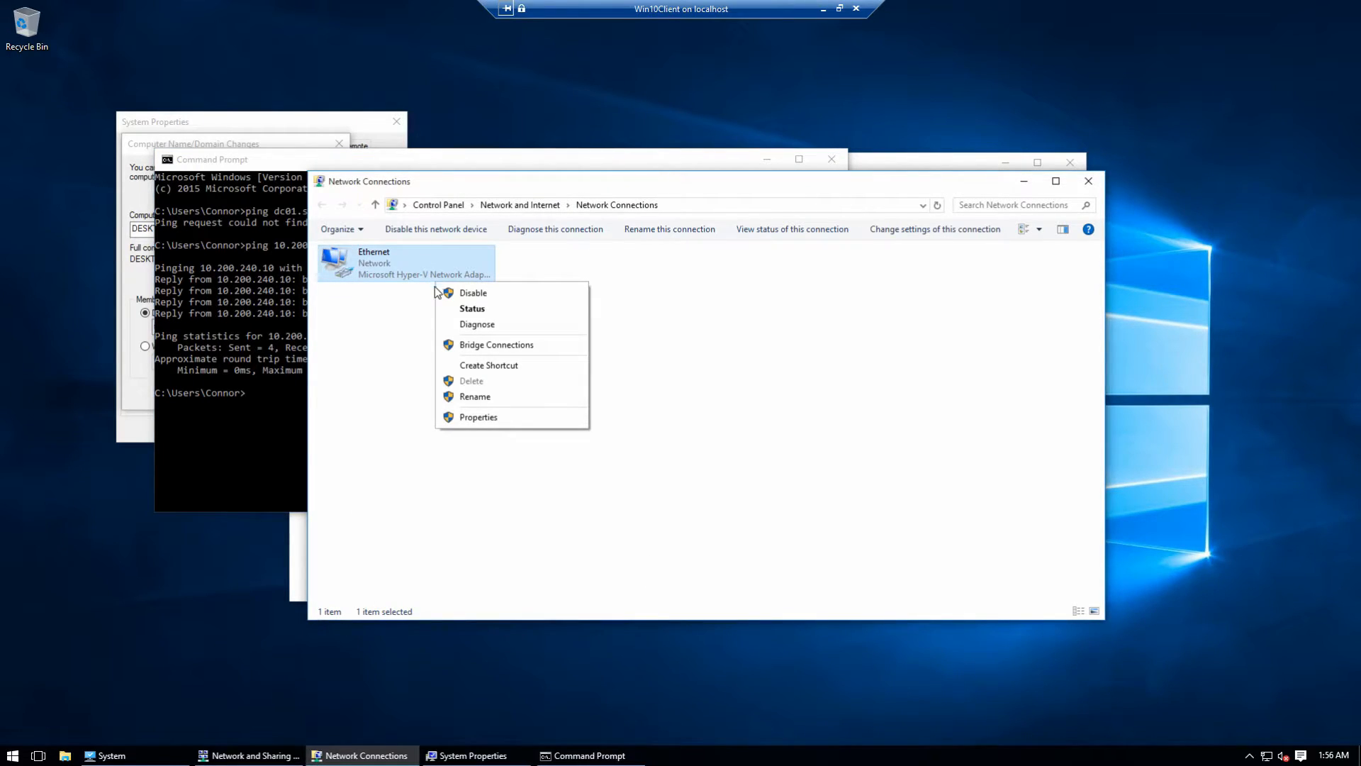
{"action": "left_click", "coordinate": [466, 311]}
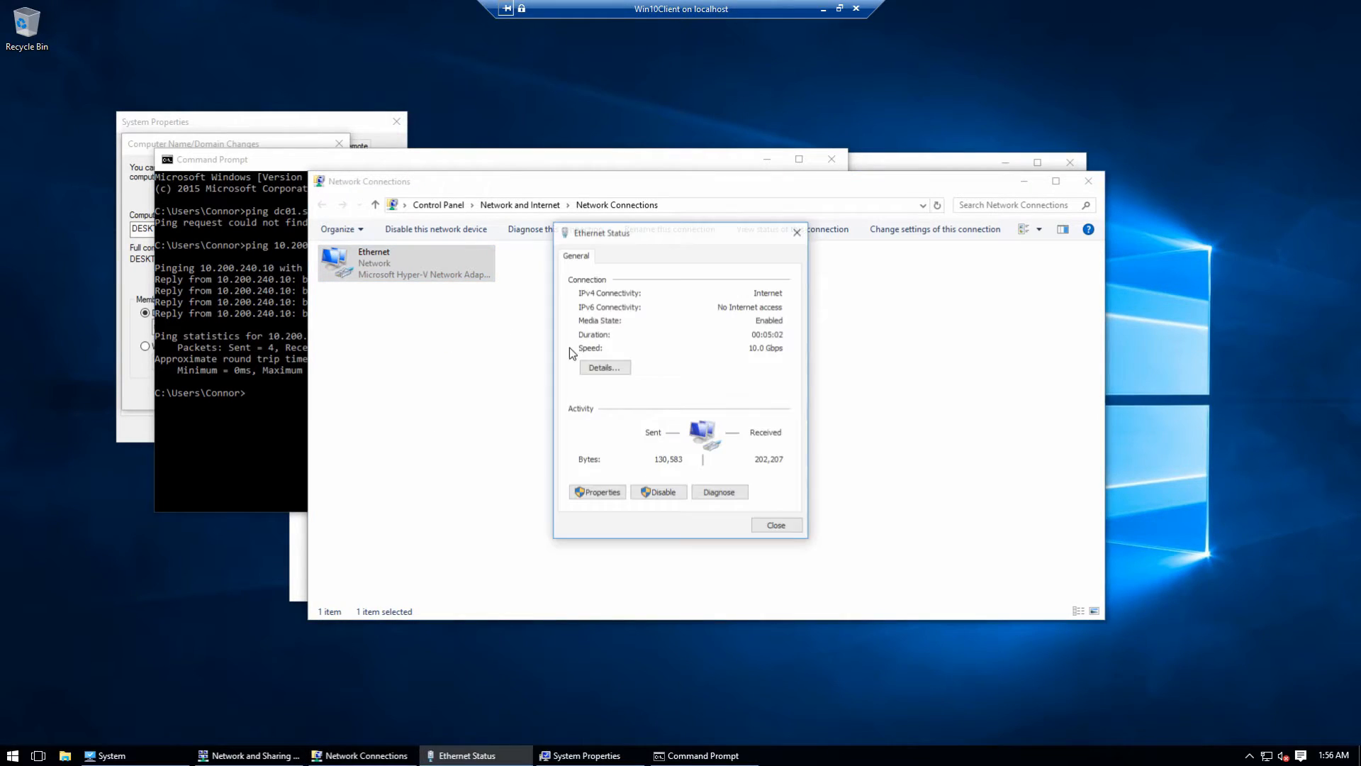
{"action": "left_click", "coordinate": [602, 368]}
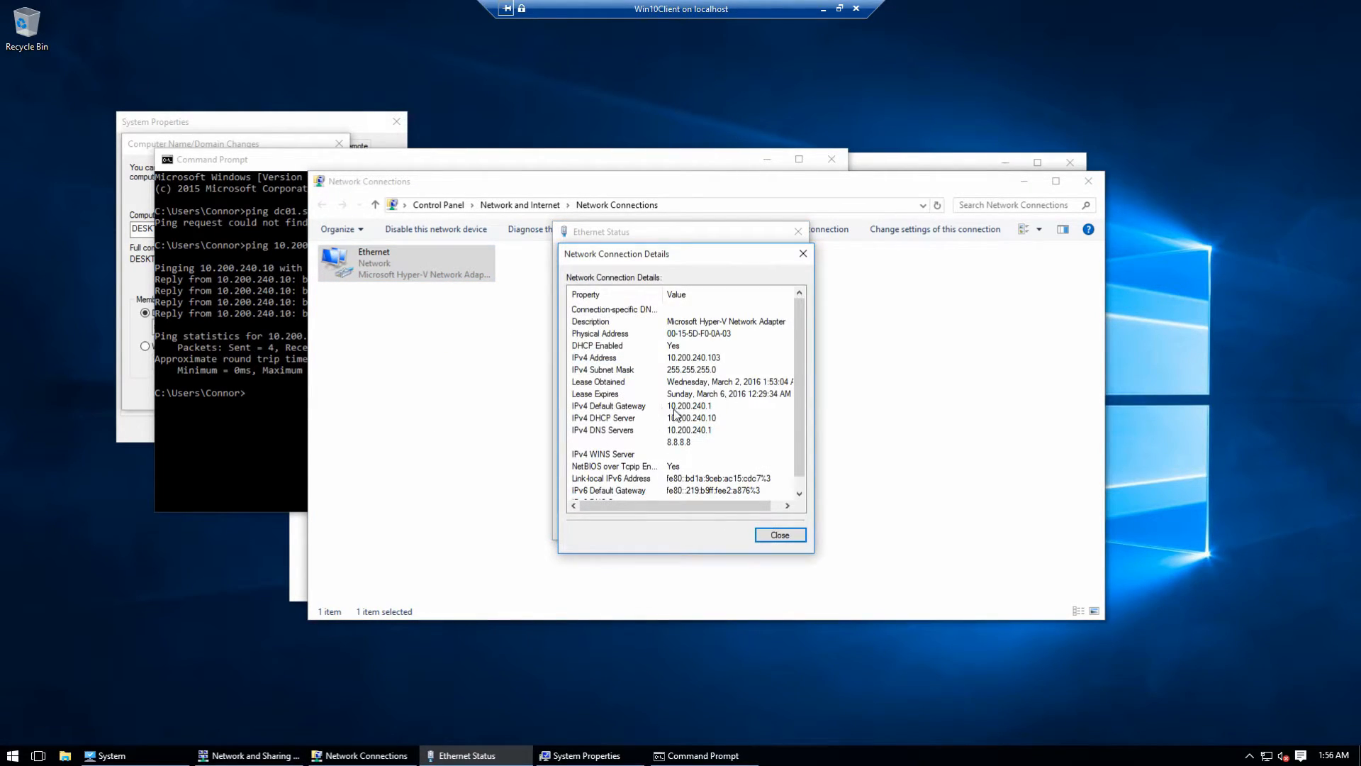
{"action": "left_click", "coordinate": [774, 538]}
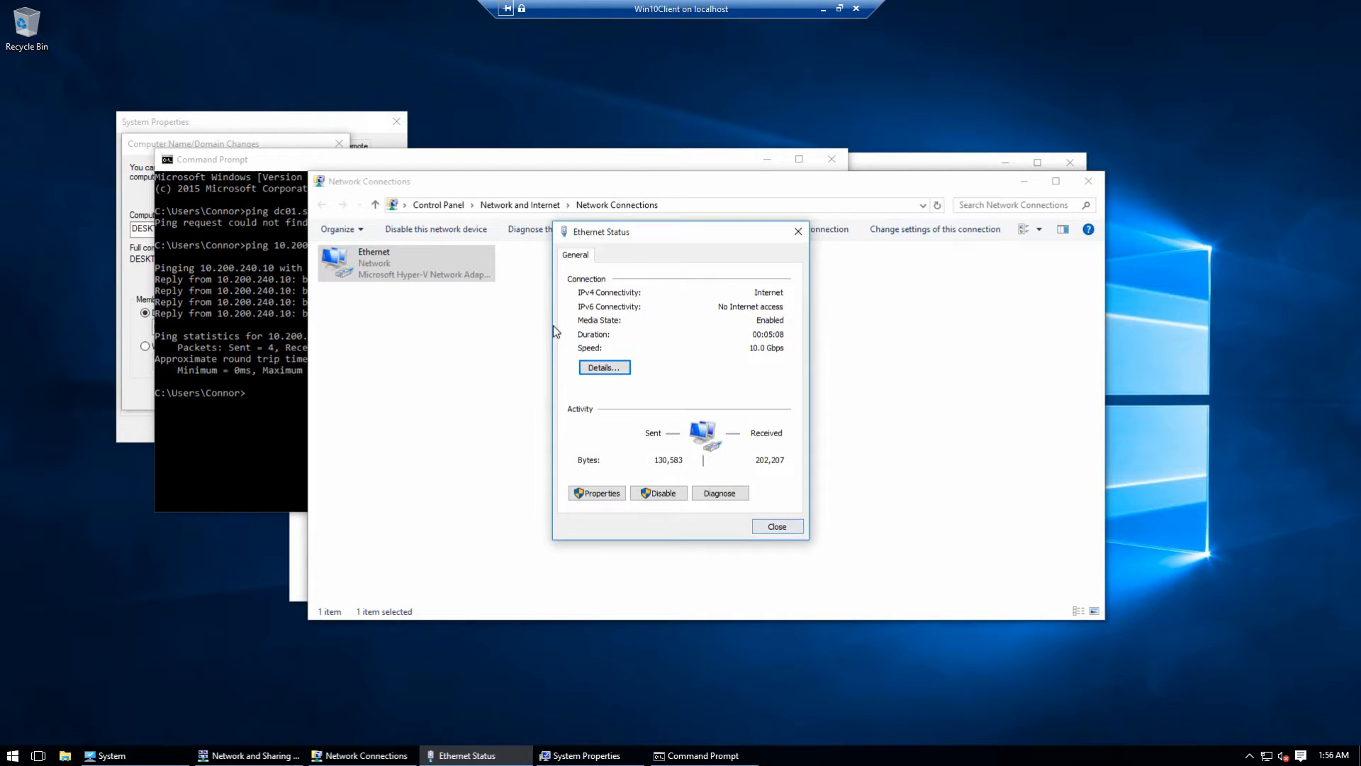
{"action": "left_click", "coordinate": [777, 527]}
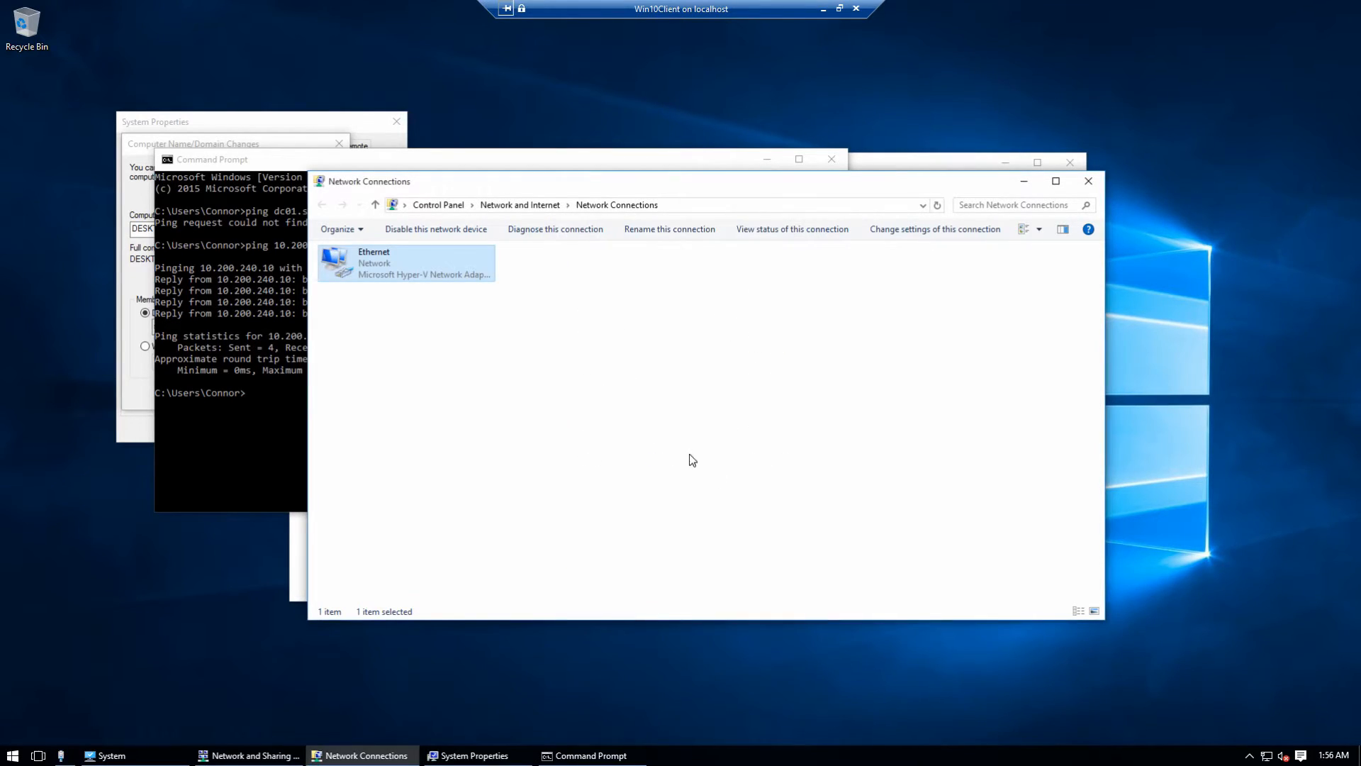
{"action": "right_click", "coordinate": [452, 270]}
{"action": "left_click", "coordinate": [853, 370]}
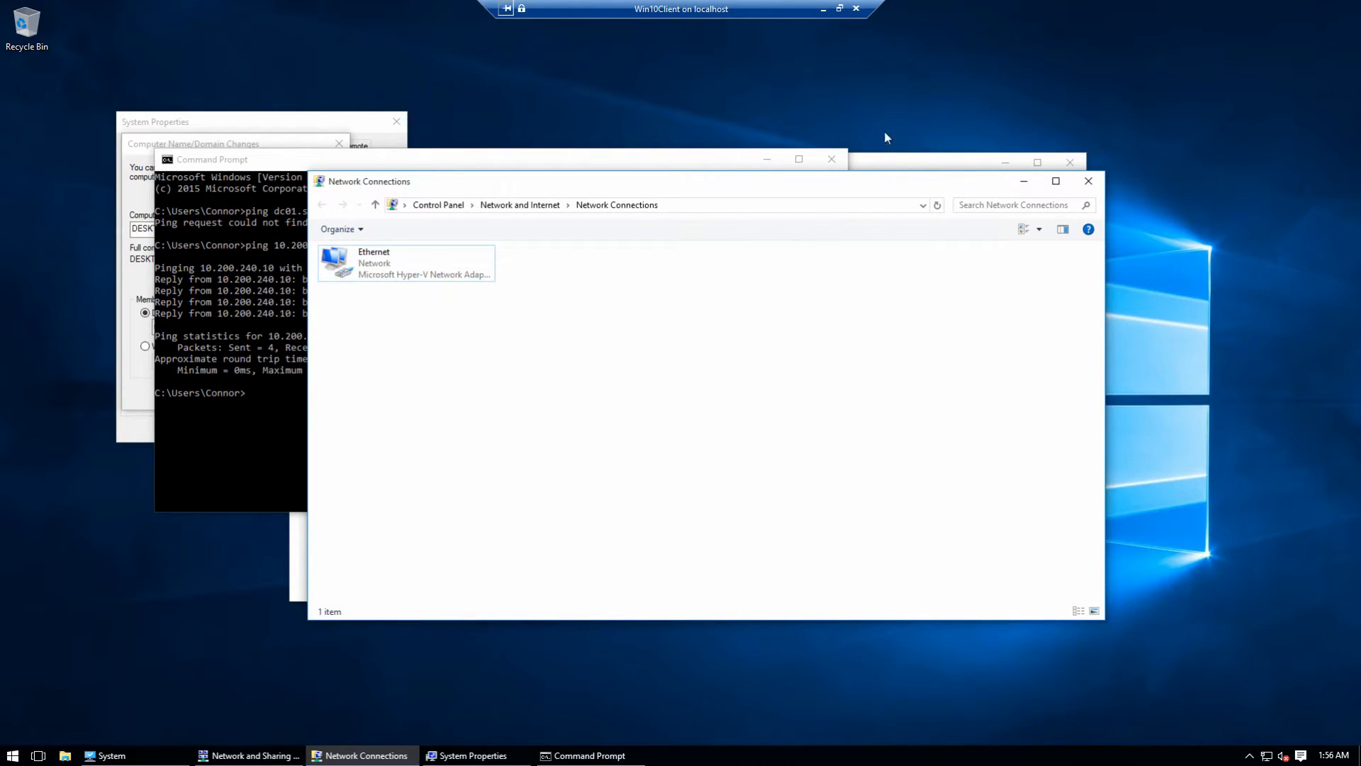
Step: Minimize the Win10Client session and show DC01's Apps list with the Administrative Tools, including DHCP
{"action": "left_click", "coordinate": [824, 12]}
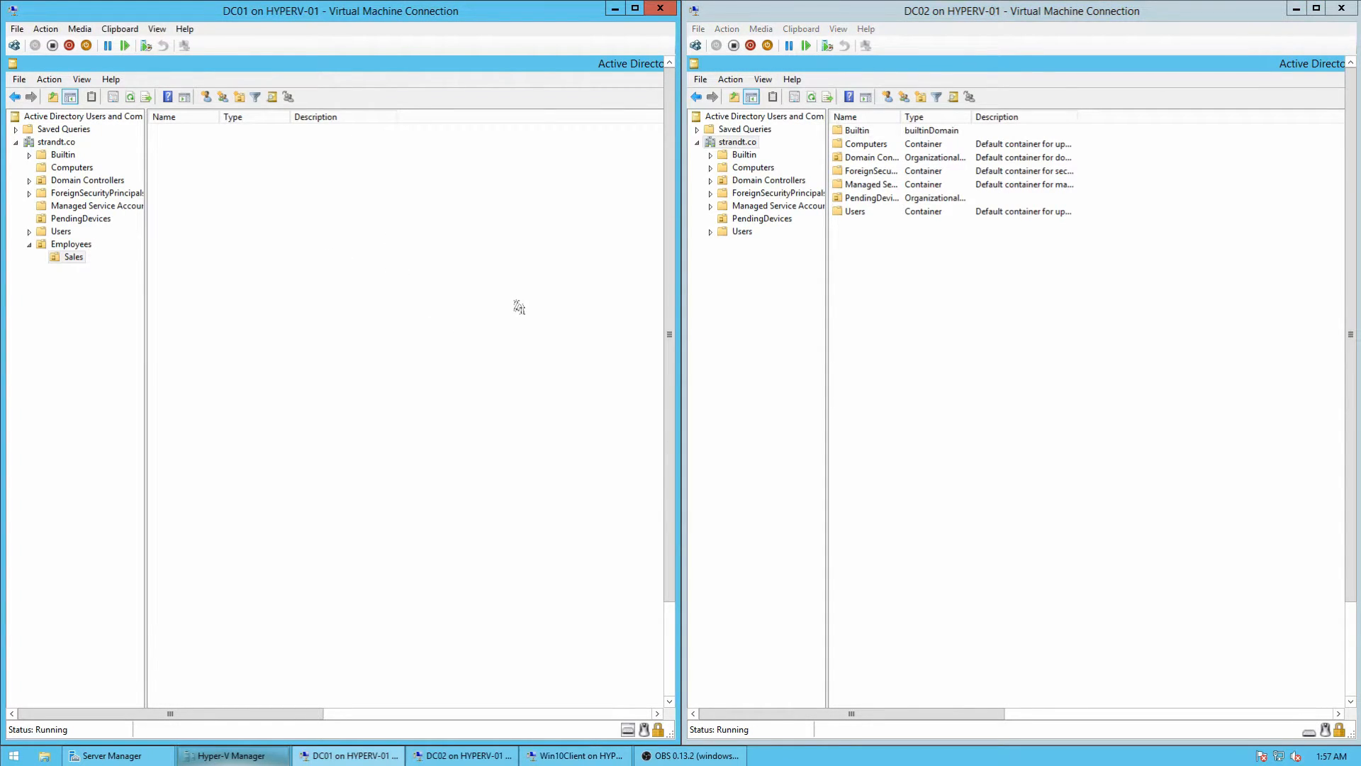
{"action": "left_click_drag", "start_coordinate": [666, 301], "coordinate": [663, 406]}
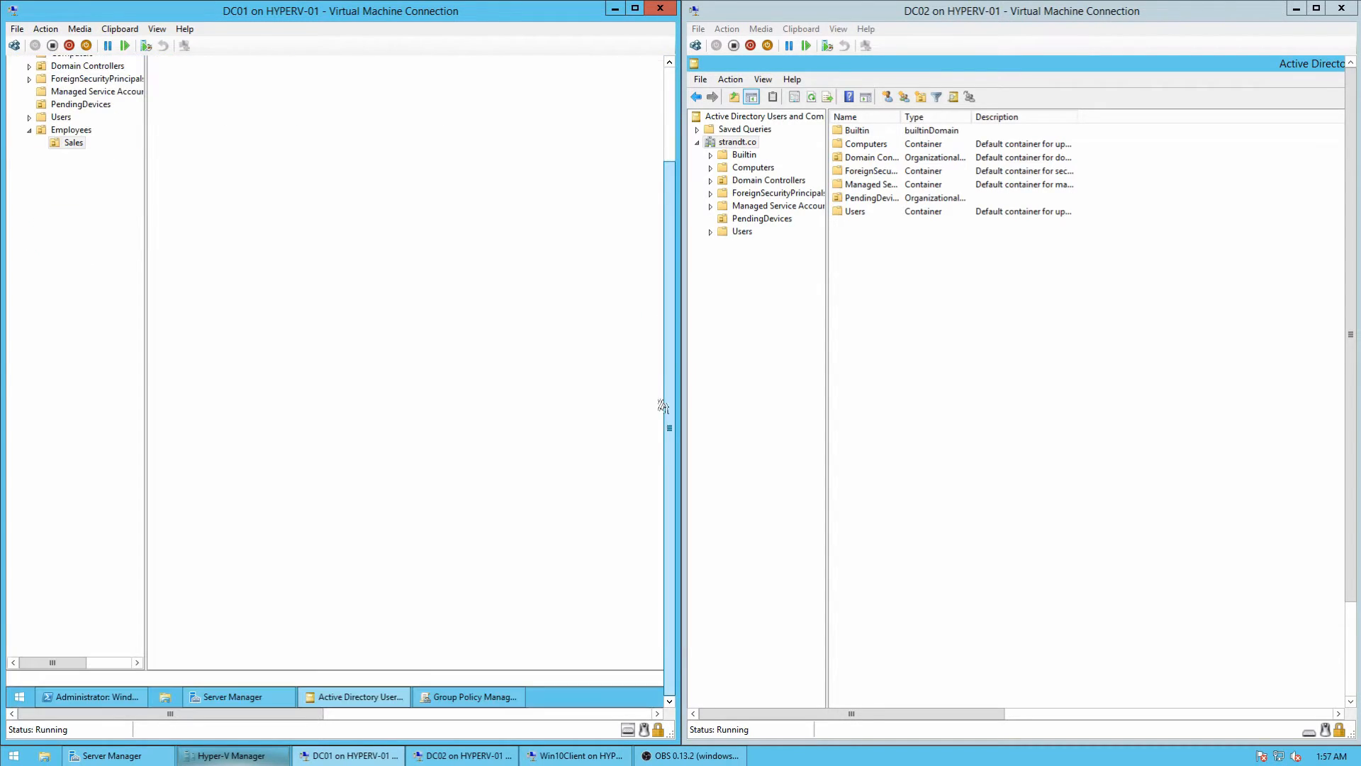
{"action": "left_click", "coordinate": [29, 696]}
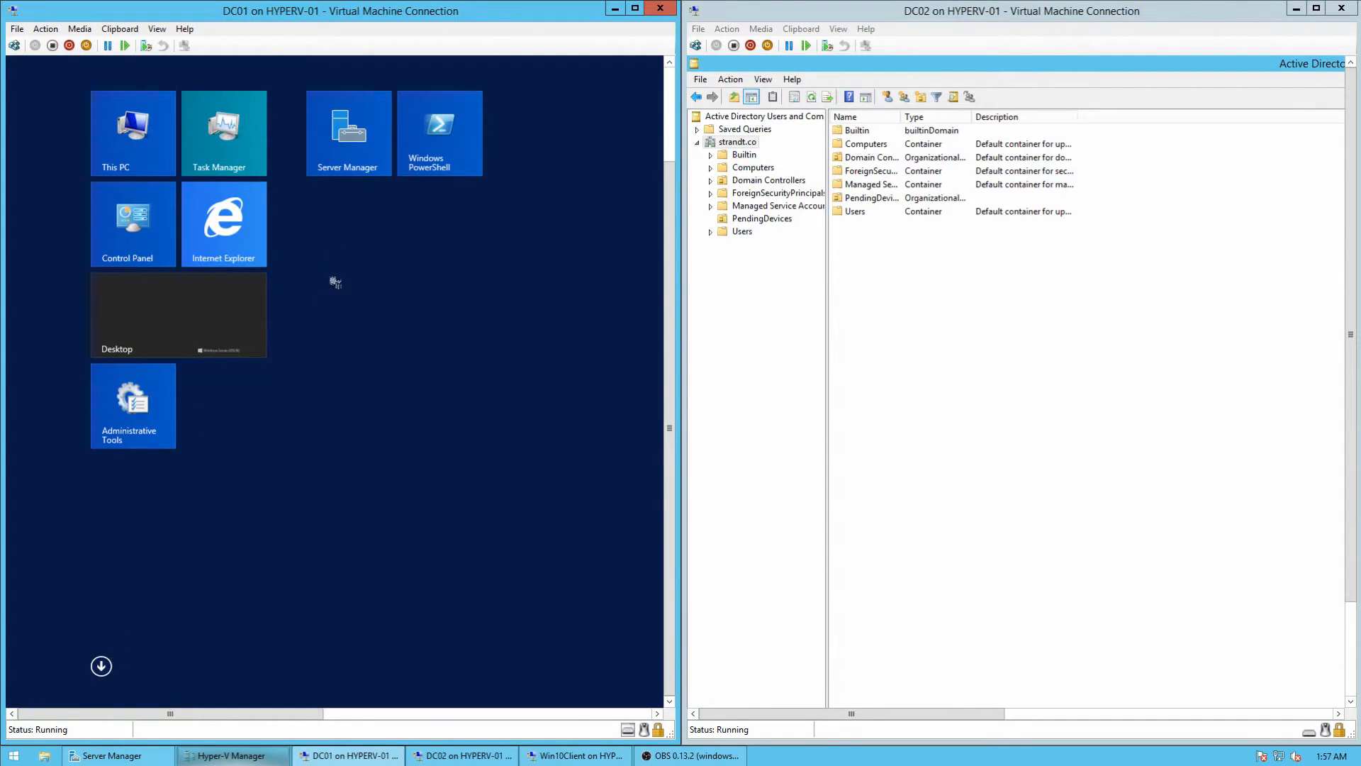
{"action": "scroll", "coordinate": [675, 255], "scroll_direction": "up", "scroll_amount": 3}
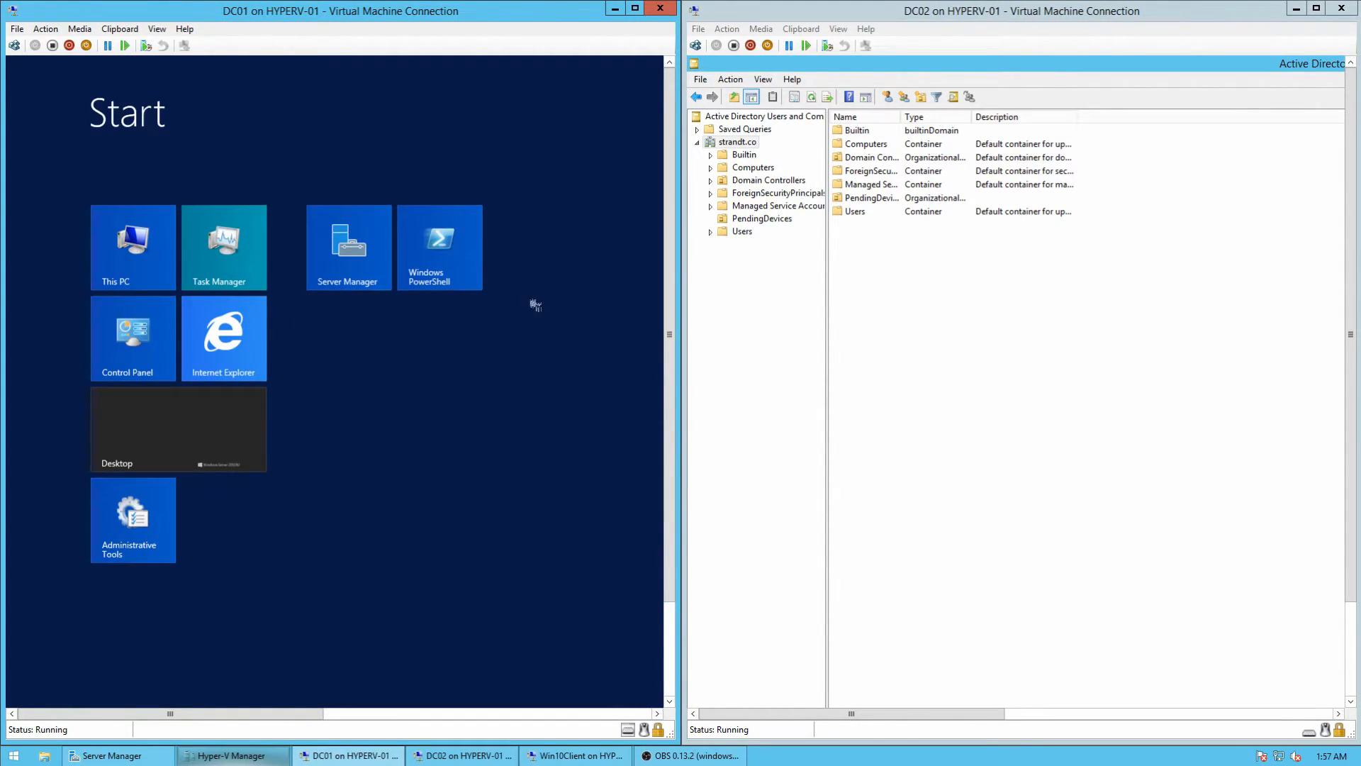
{"action": "scroll", "coordinate": [660, 341], "scroll_direction": "down", "scroll_amount": 3}
{"action": "left_click", "coordinate": [106, 674]}
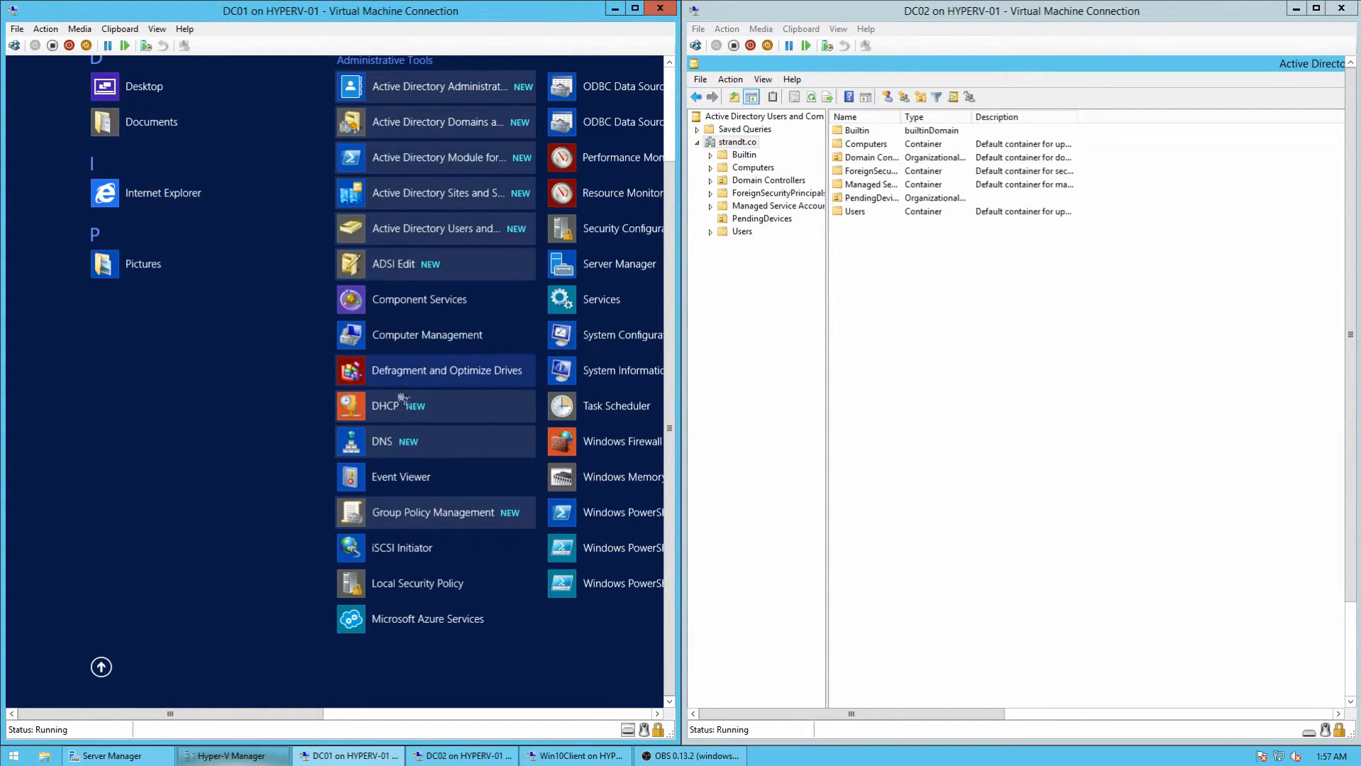
Step: Launch the DHCP console maximized and authorize the dc01.strandt.co DHCP server
{"action": "left_click", "coordinate": [396, 410]}
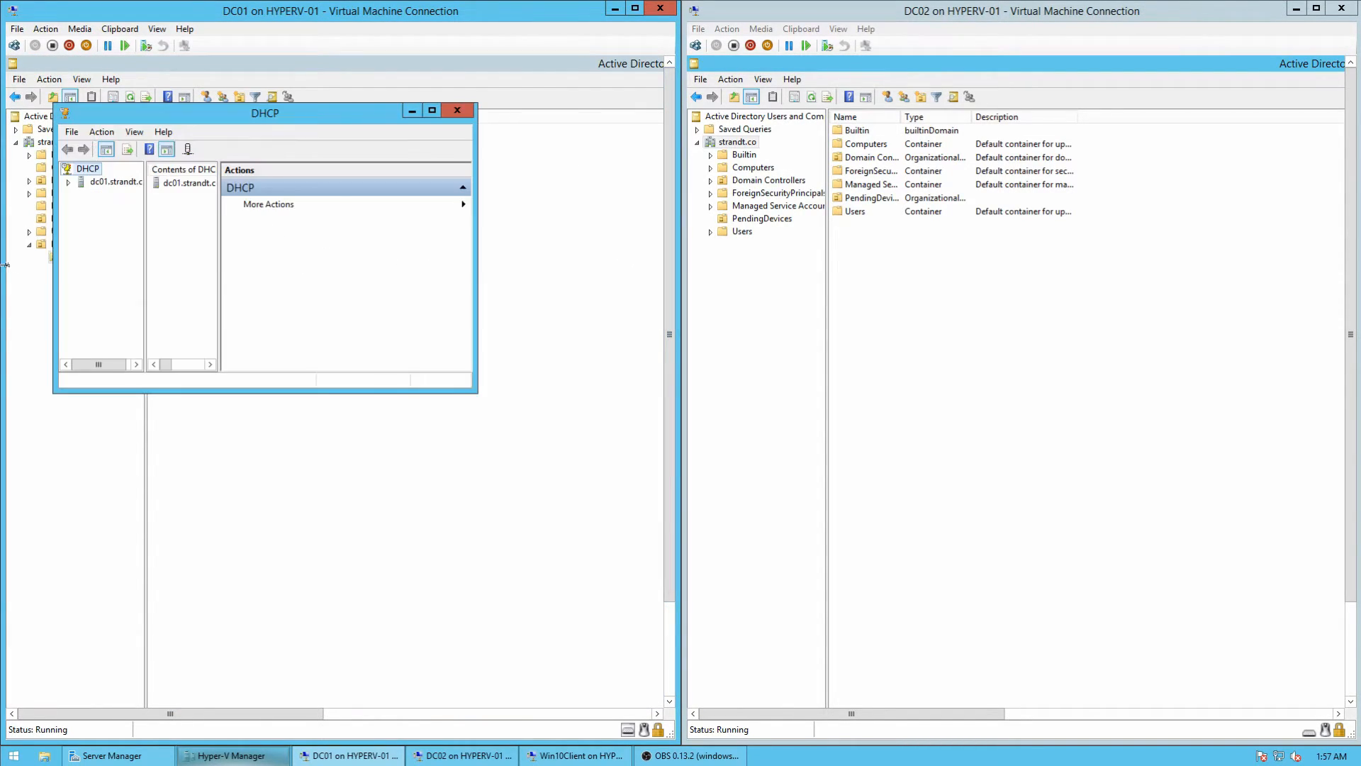
{"action": "left_click", "coordinate": [68, 182]}
{"action": "left_click", "coordinate": [432, 110]}
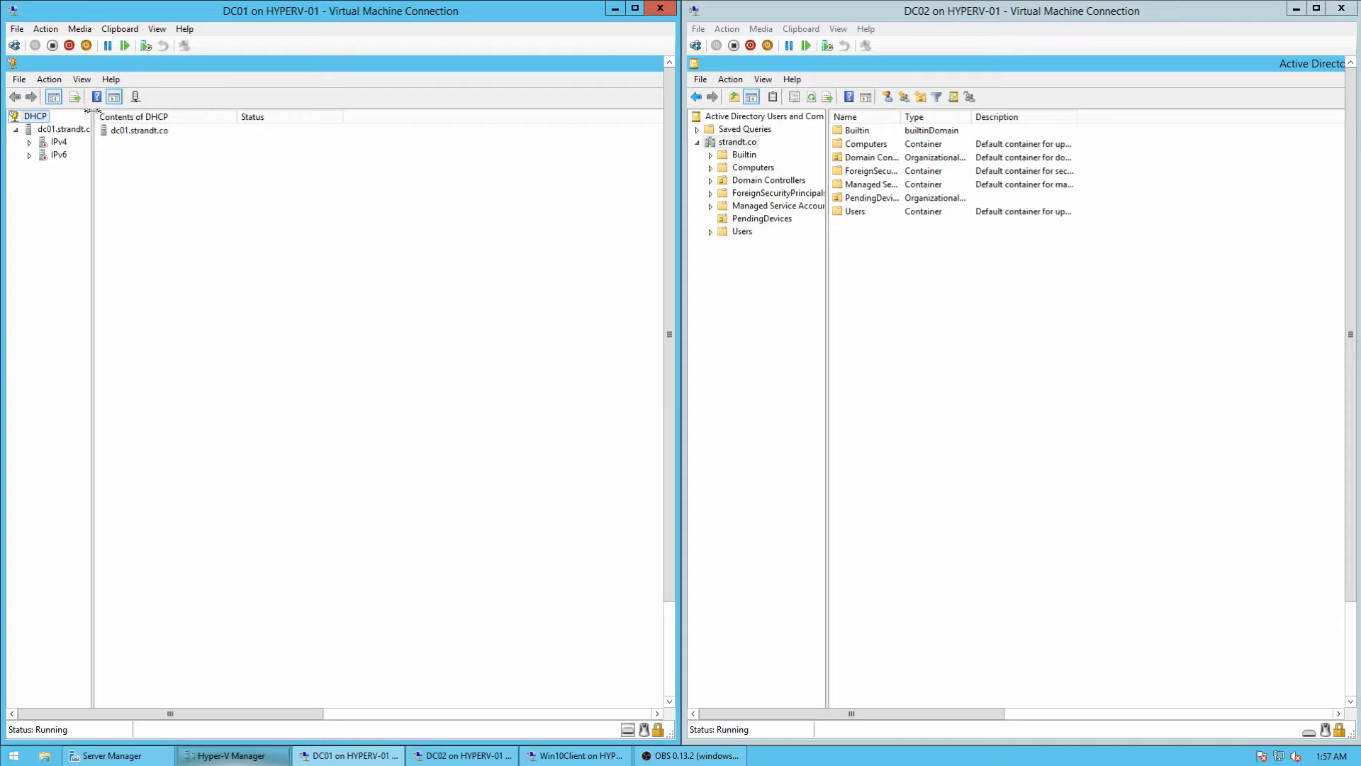
{"action": "left_click_drag", "start_coordinate": [93, 111], "coordinate": [139, 114]}
{"action": "right_click", "coordinate": [69, 129]}
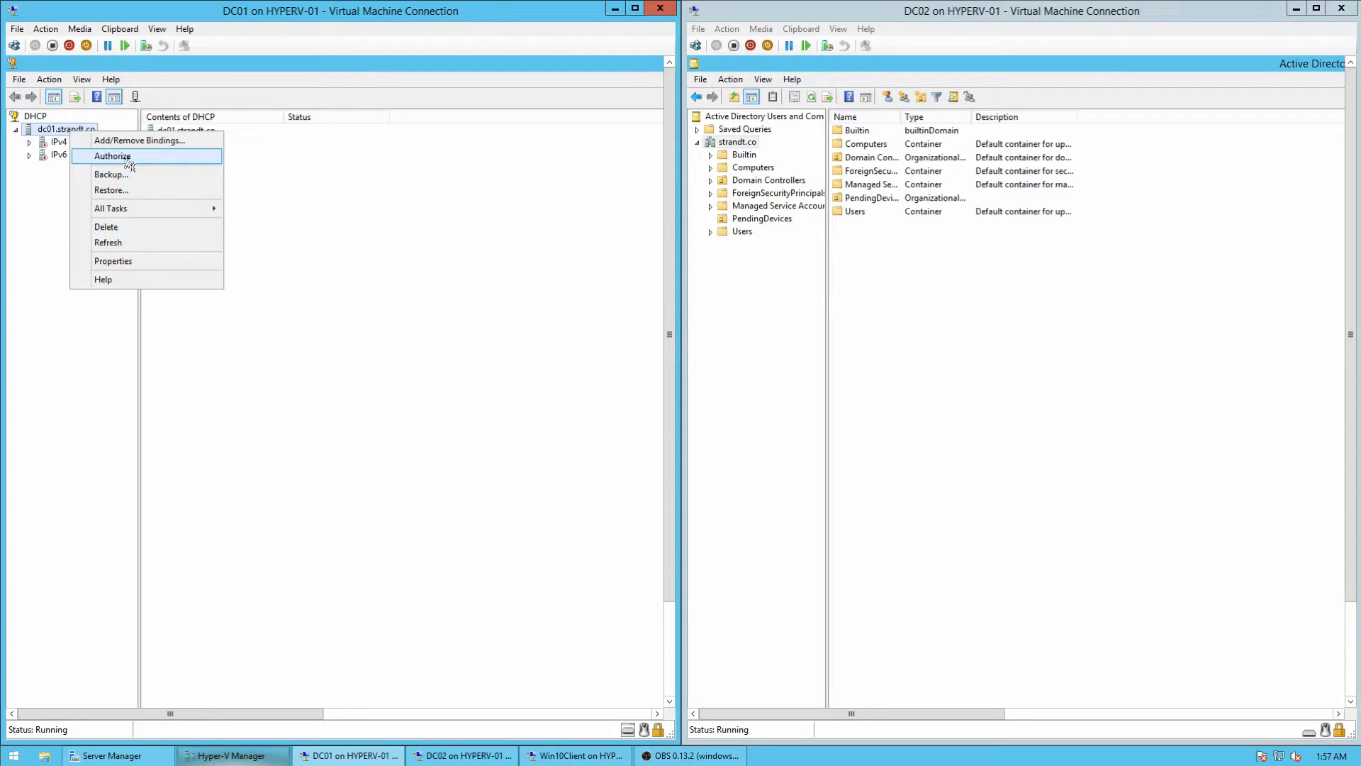
{"action": "left_click", "coordinate": [130, 157]}
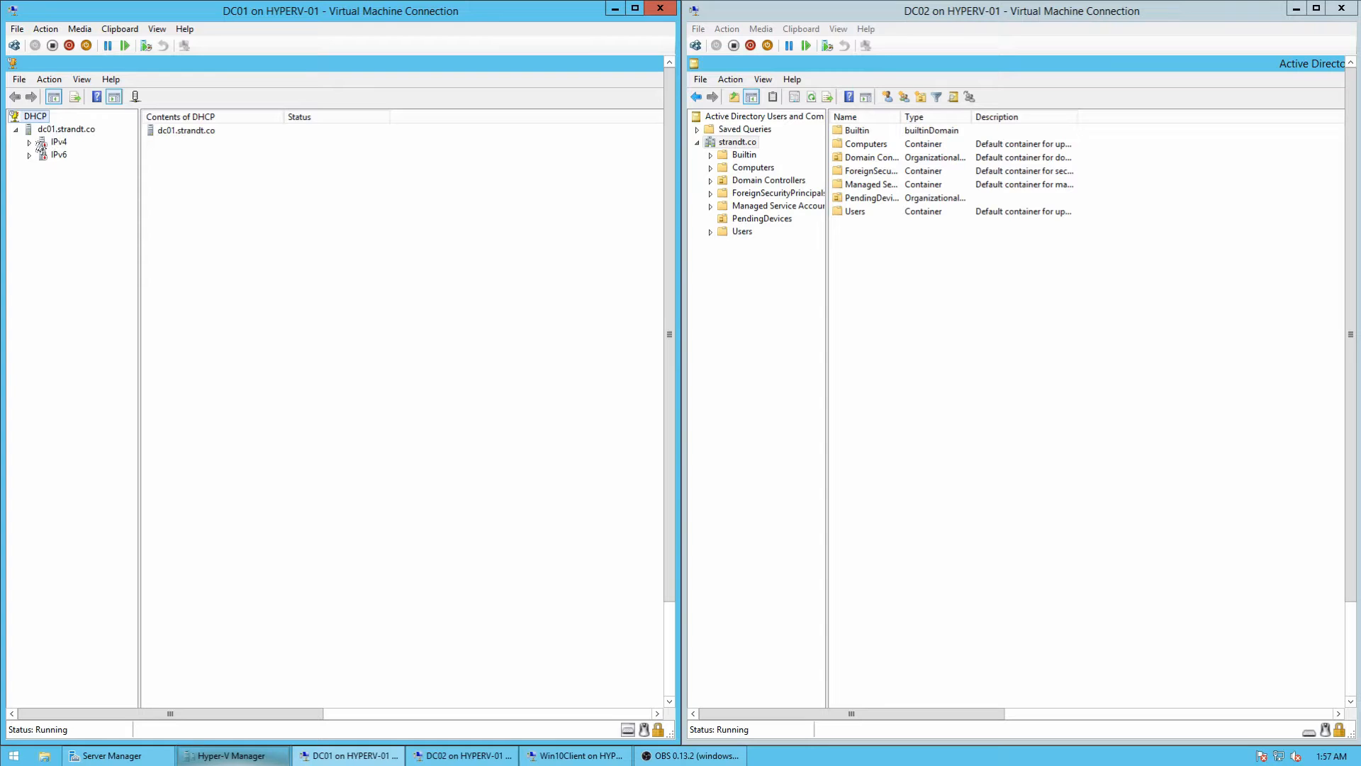
{"action": "right_click", "coordinate": [68, 128]}
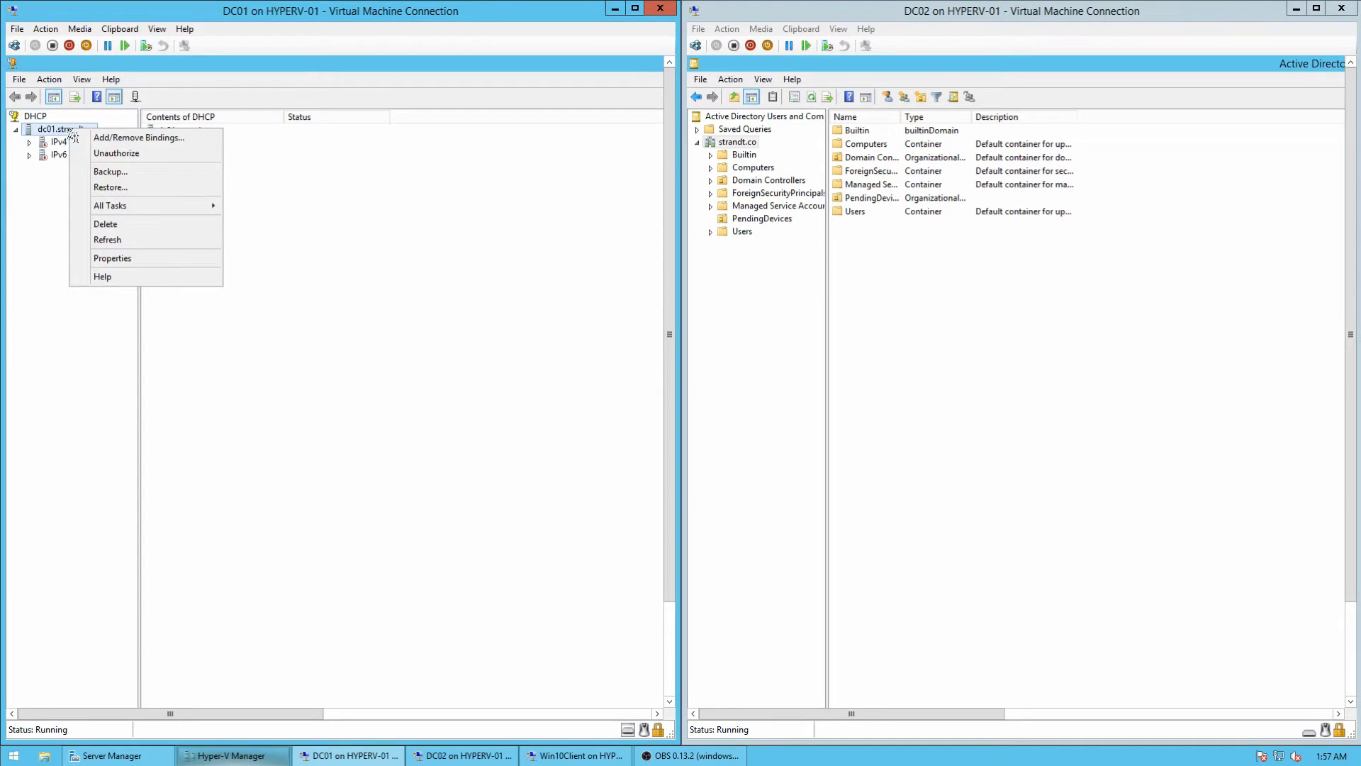
Step: Expand IPv4 and the main scope and open its 006 DNS Servers option (10.200.240.1, 8.8.8.8)
{"action": "left_click", "coordinate": [30, 143]}
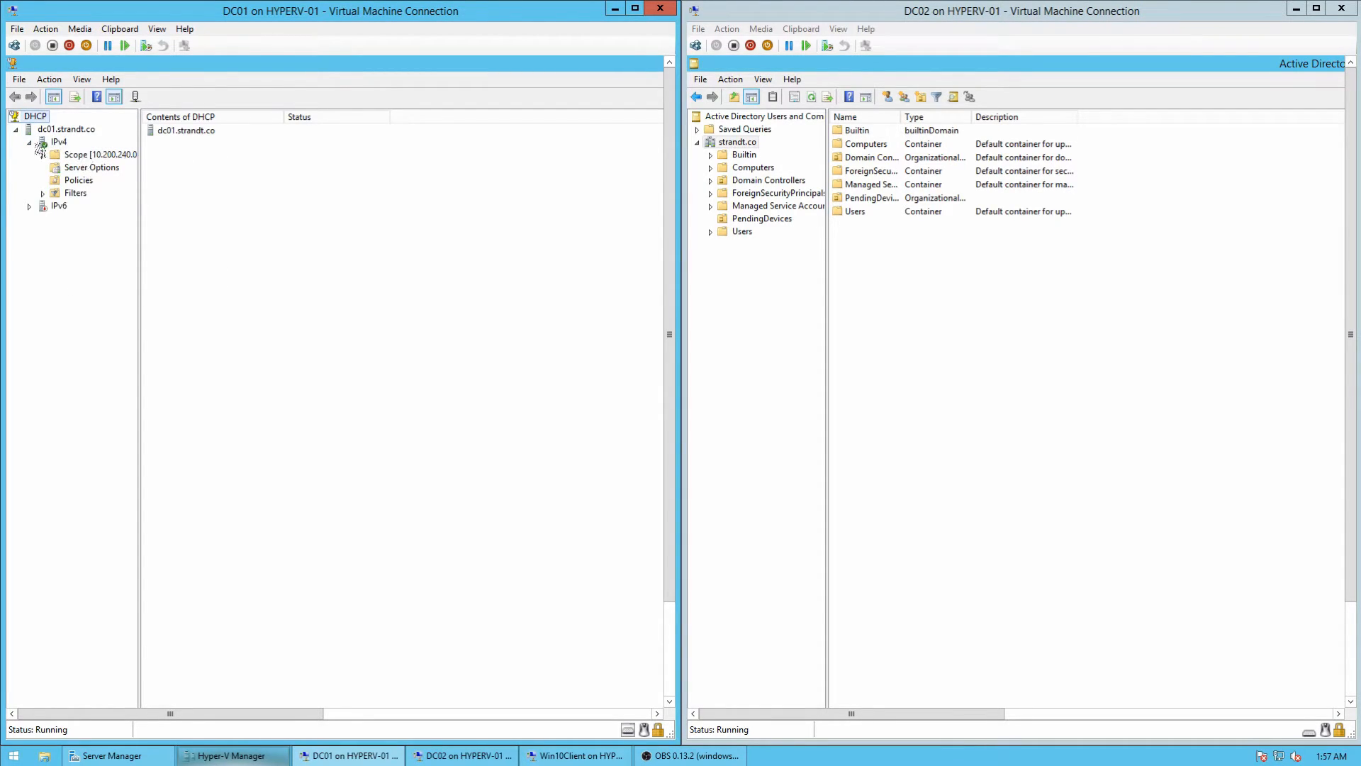
{"action": "left_click", "coordinate": [29, 206]}
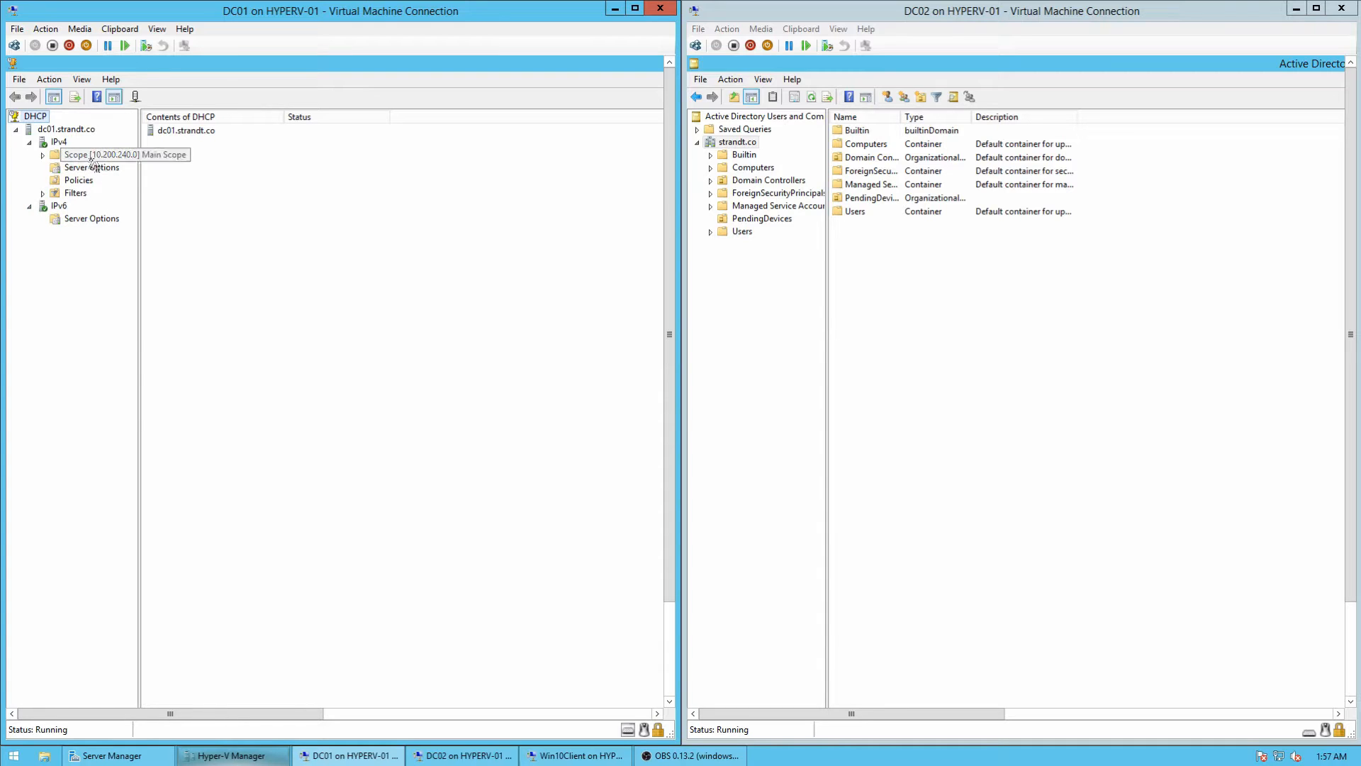
{"action": "left_click", "coordinate": [58, 142]}
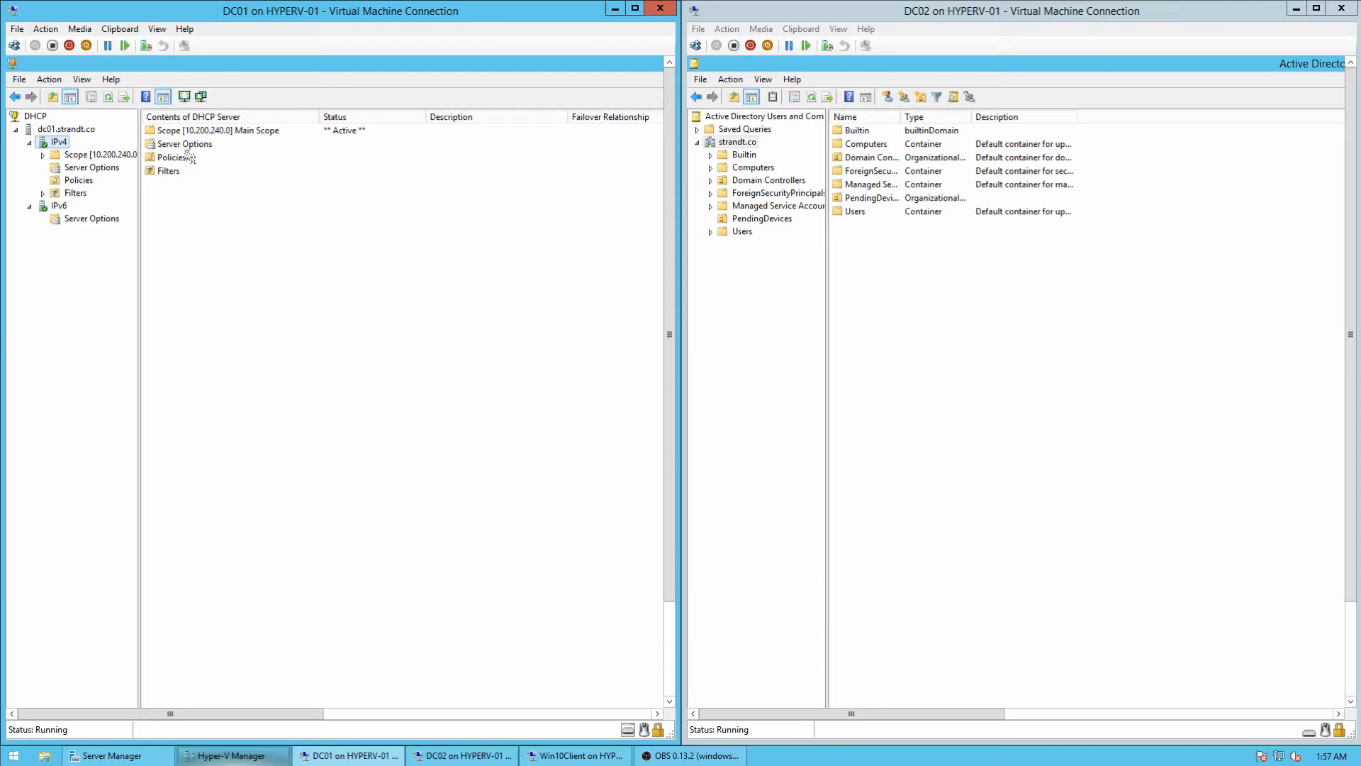
{"action": "left_click", "coordinate": [185, 148]}
{"action": "double_click", "coordinate": [199, 148]}
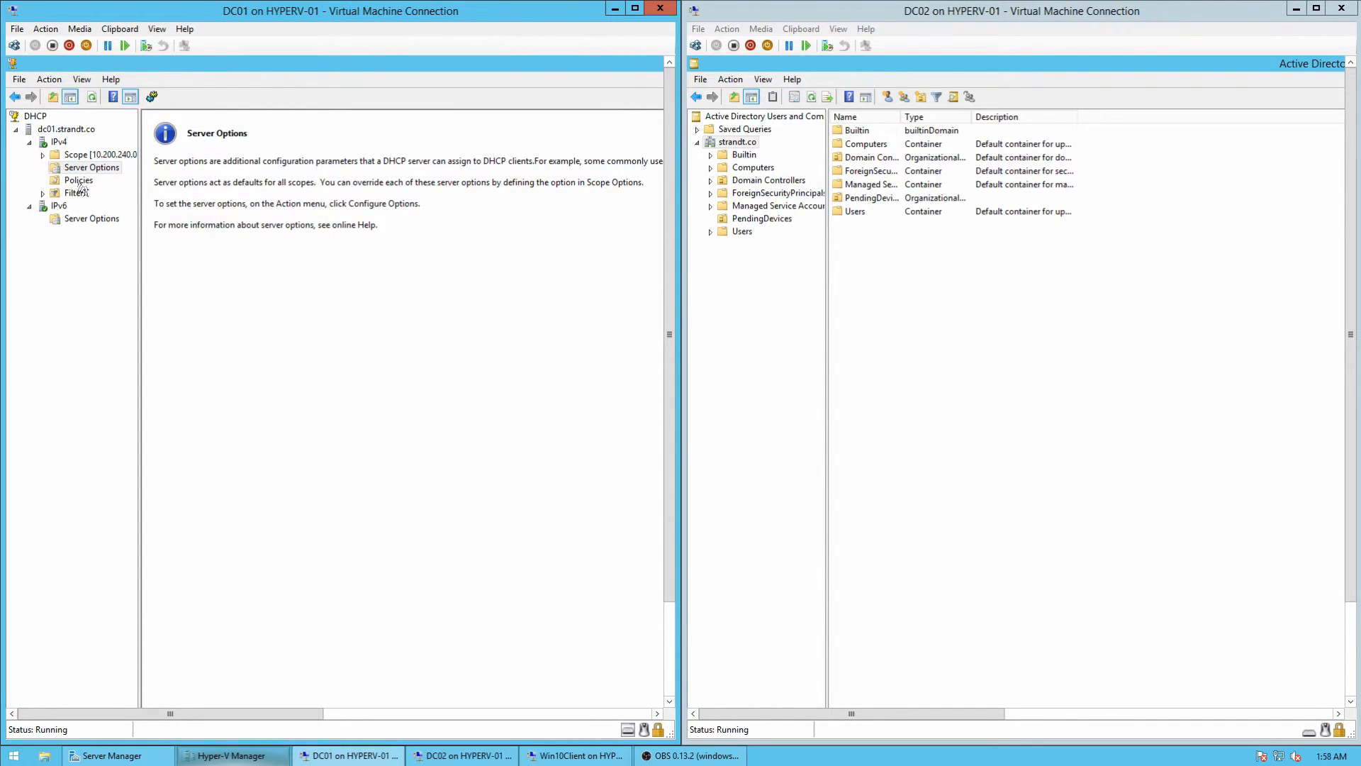
{"action": "right_click", "coordinate": [61, 144]}
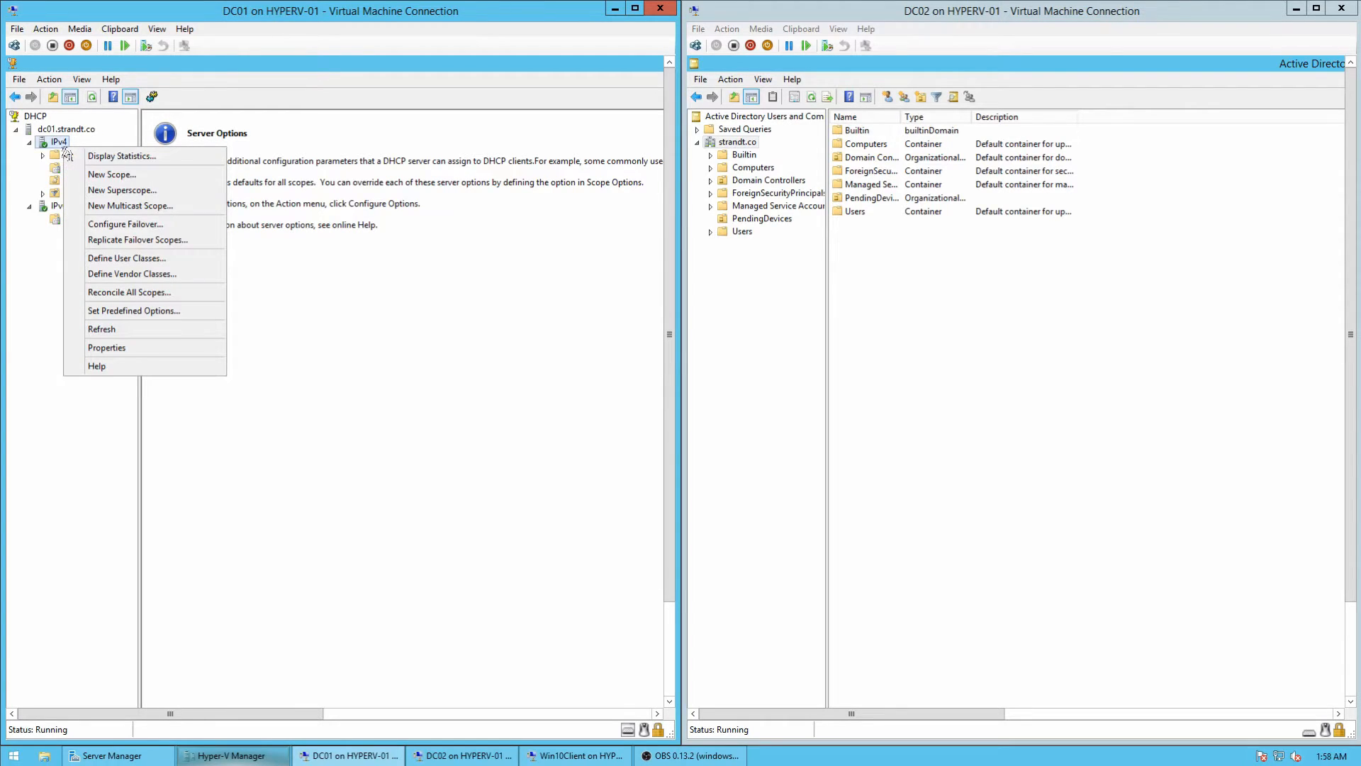
{"action": "double_click", "coordinate": [55, 154]}
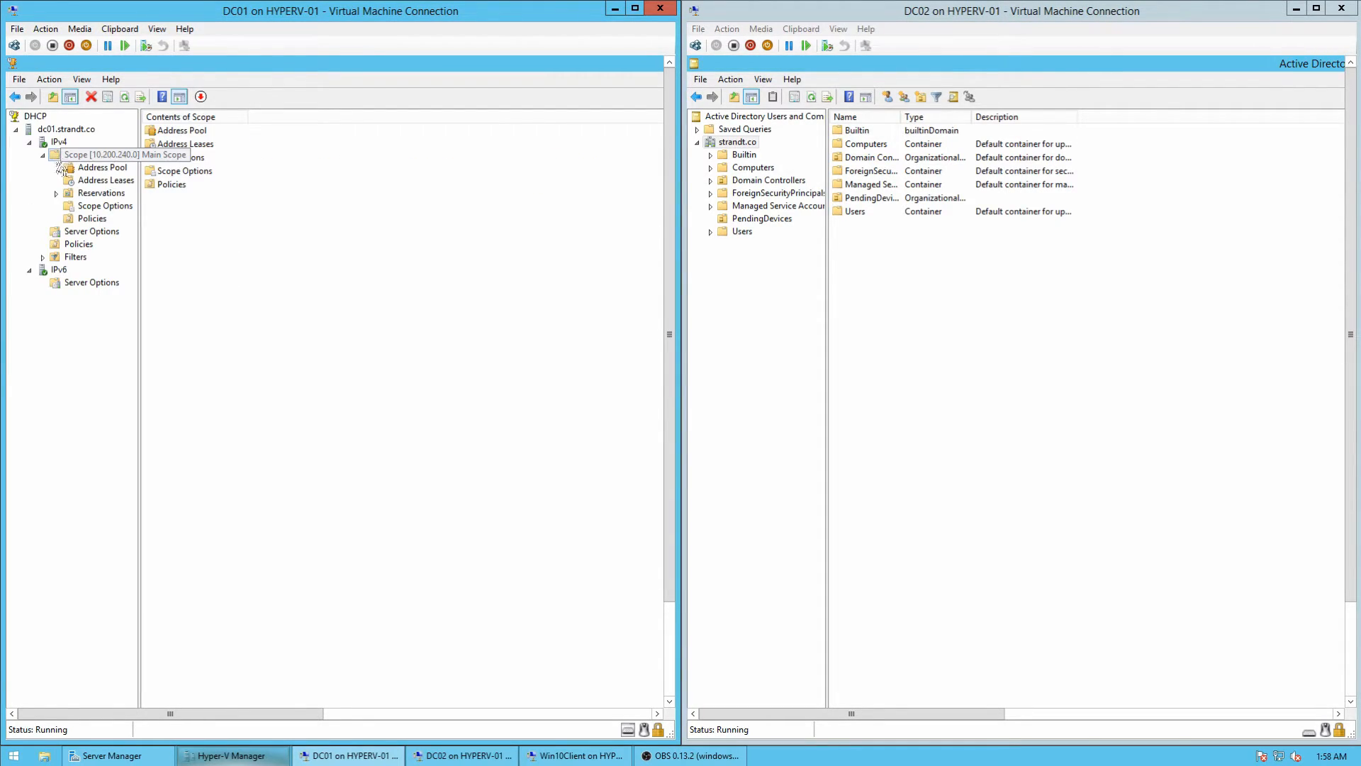
{"action": "double_click", "coordinate": [201, 173]}
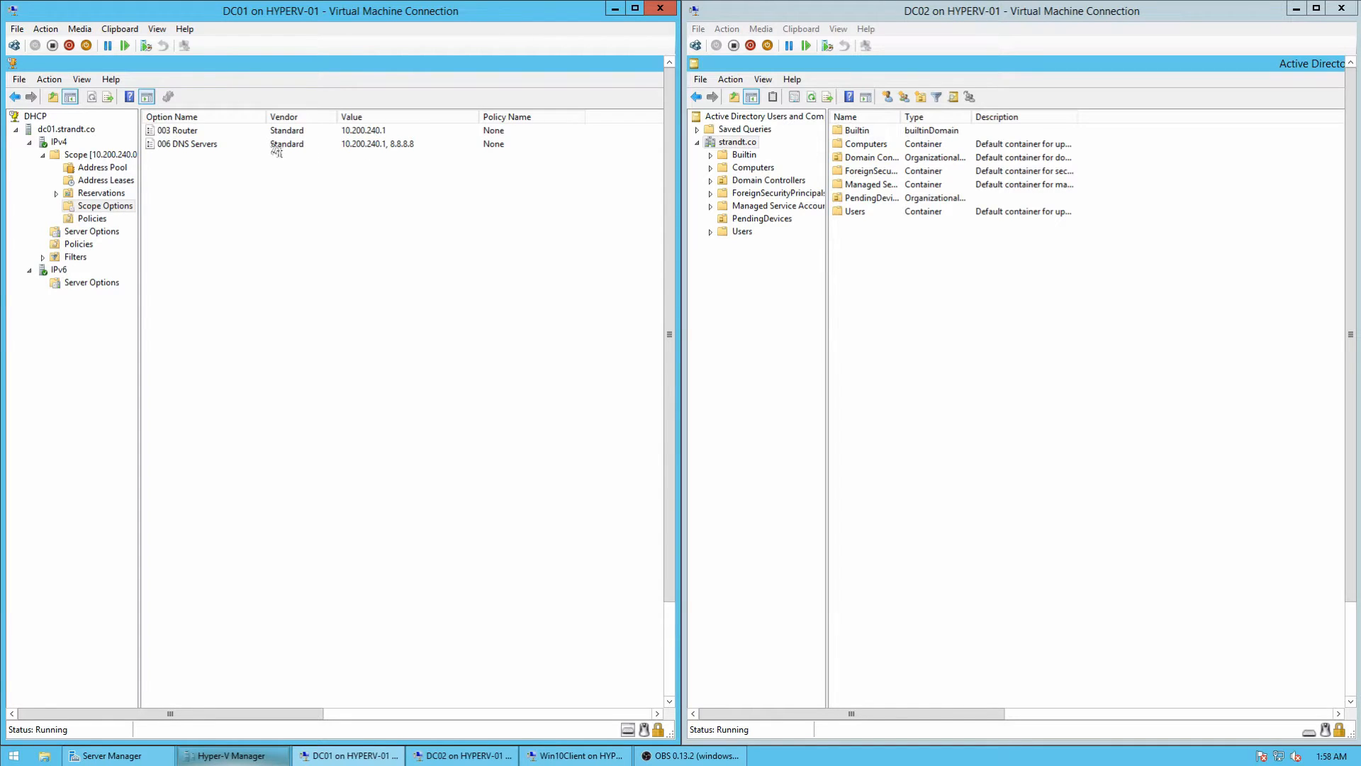
{"action": "double_click", "coordinate": [221, 144]}
{"action": "left_click_drag", "start_coordinate": [580, 277], "coordinate": [232, 199]}
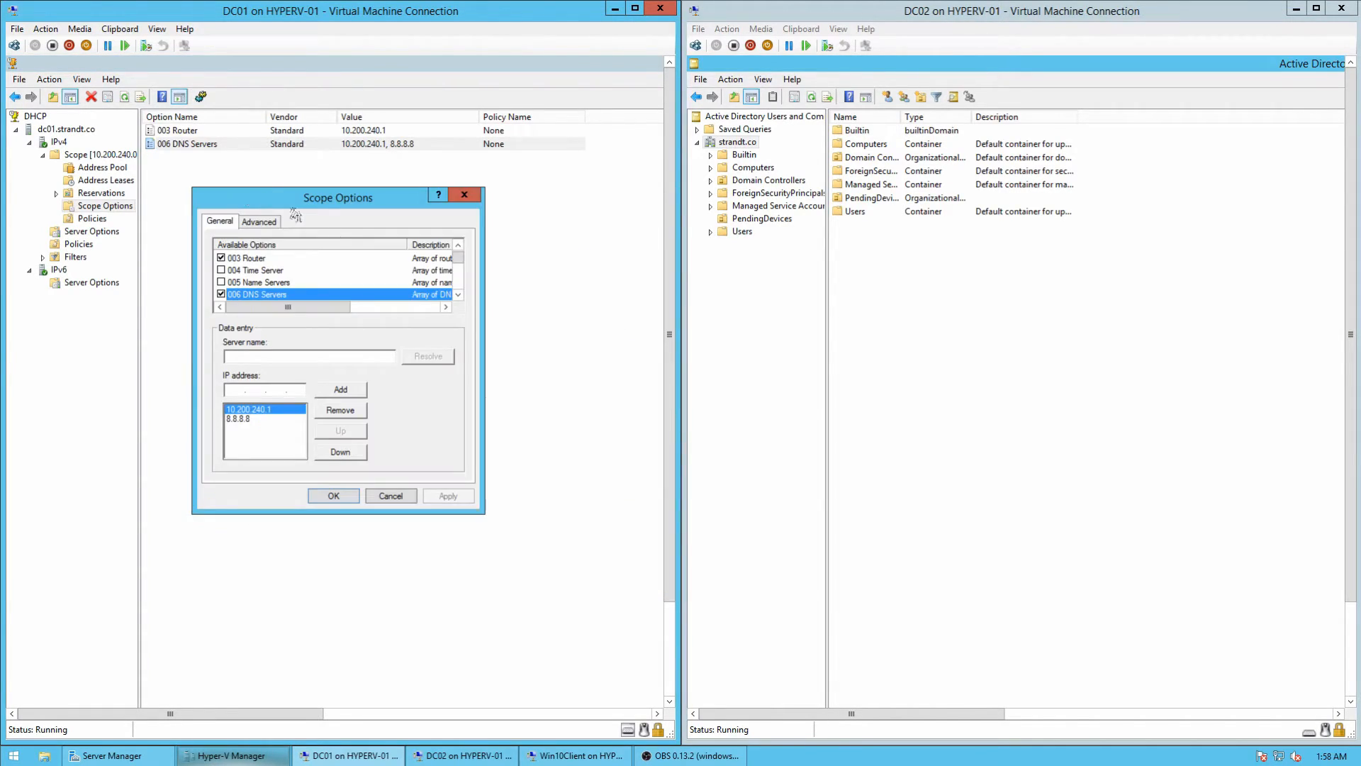
Step: Remove 10.200.240.1 and 8.8.8.8 from the DNS servers and check DC02's IP address
{"action": "left_click", "coordinate": [340, 410]}
{"action": "left_click", "coordinate": [342, 411]}
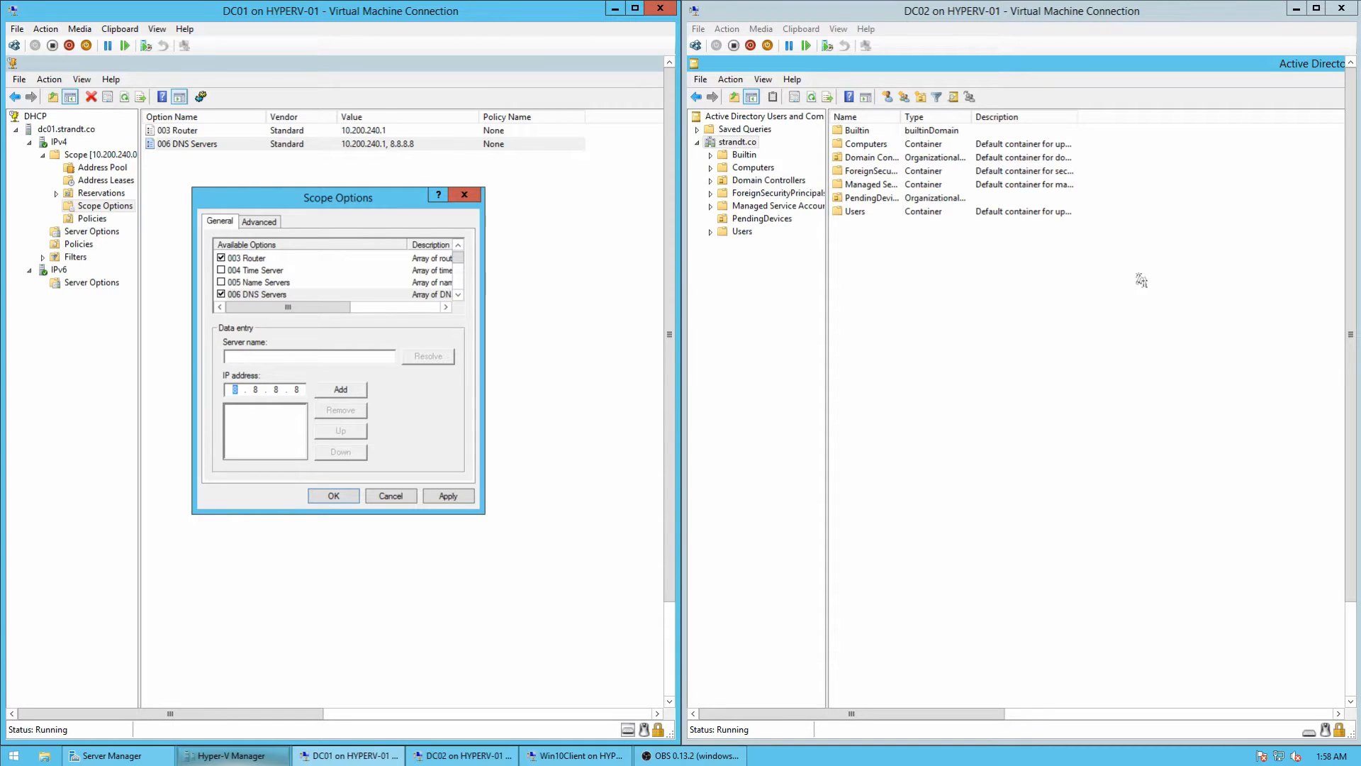
{"action": "left_click_drag", "start_coordinate": [1355, 169], "coordinate": [1355, 345]}
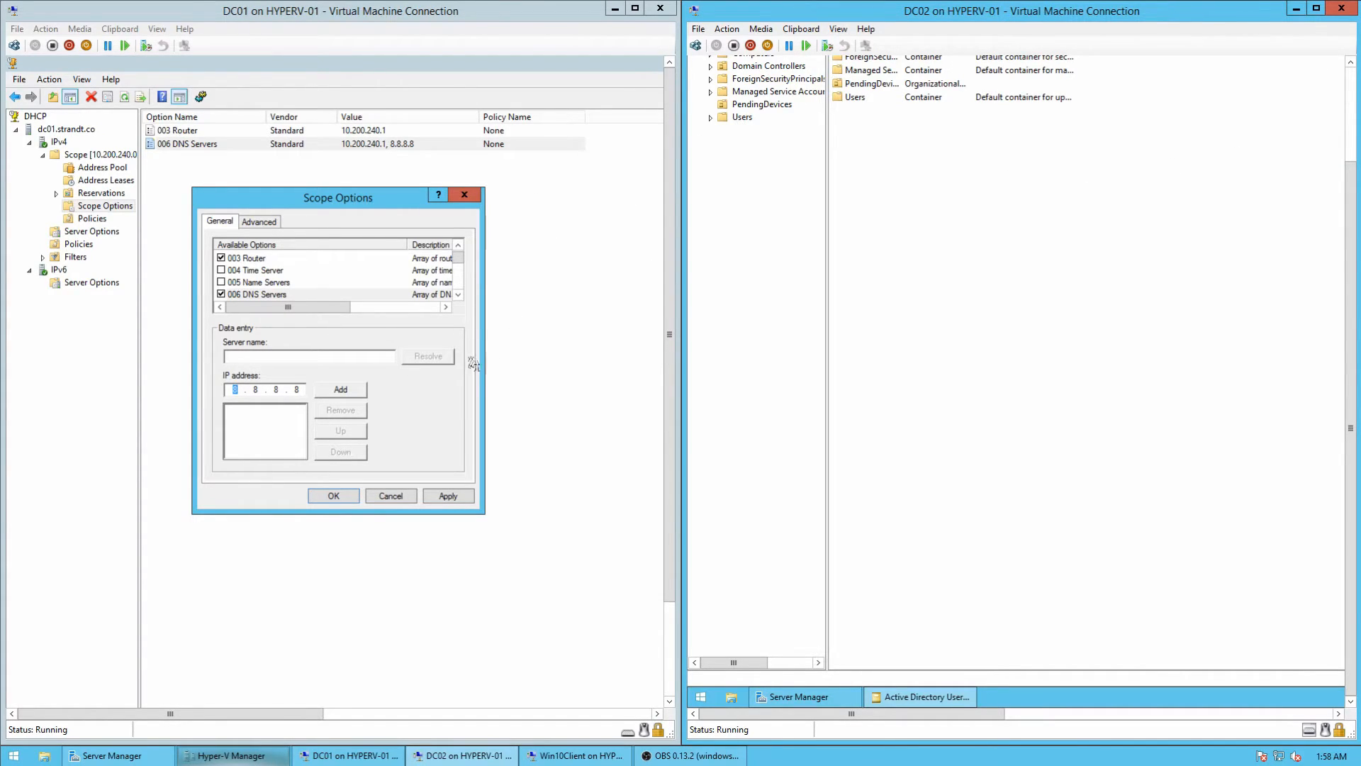
{"action": "left_click", "coordinate": [231, 389]}
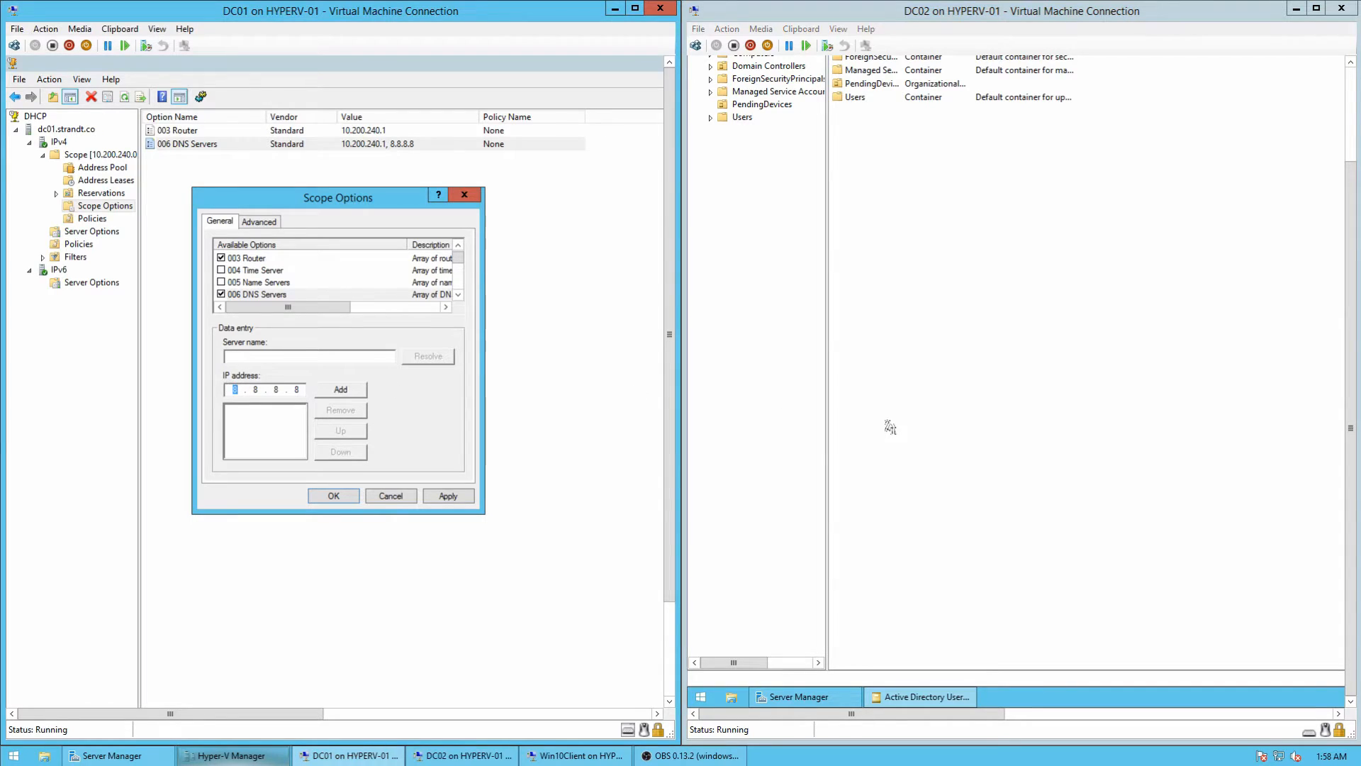
{"action": "left_click", "coordinate": [797, 710]}
{"action": "left_click", "coordinate": [799, 703]}
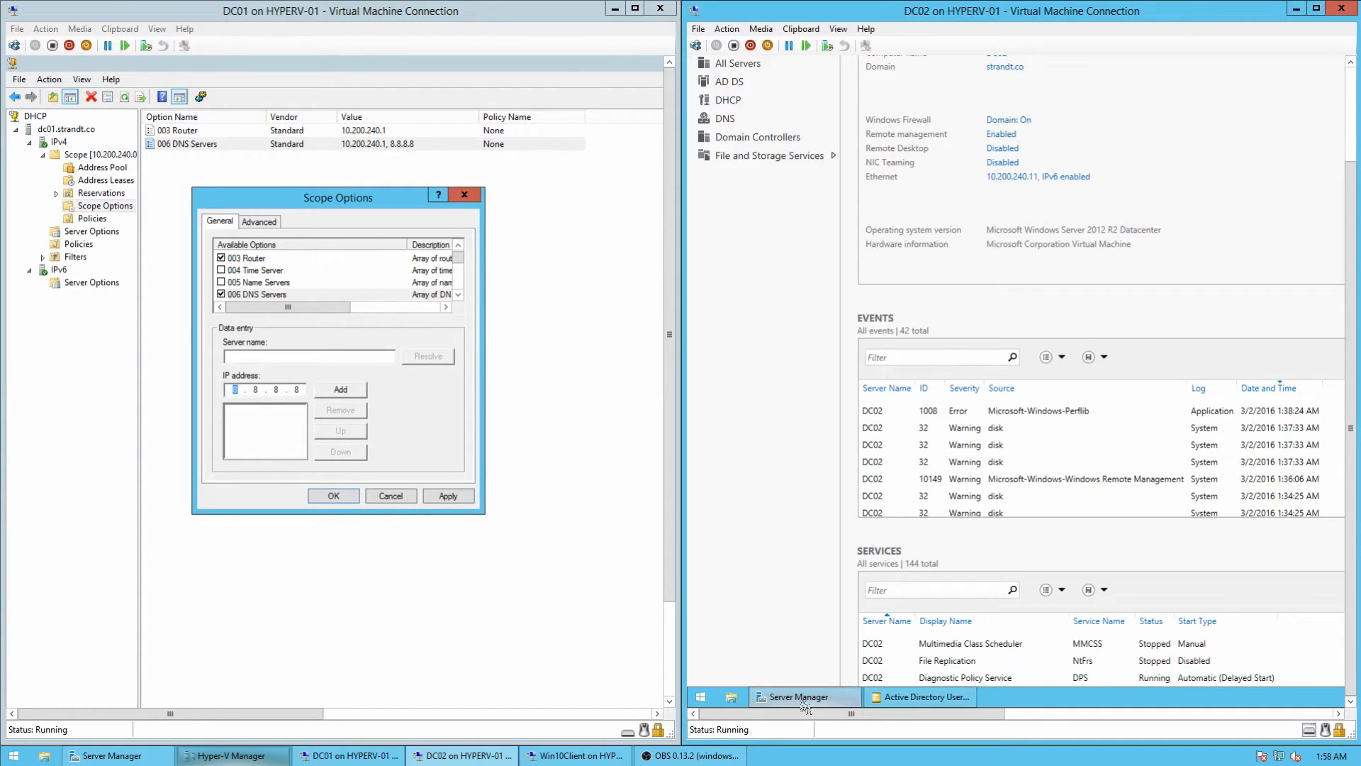
{"action": "left_click", "coordinate": [892, 699]}
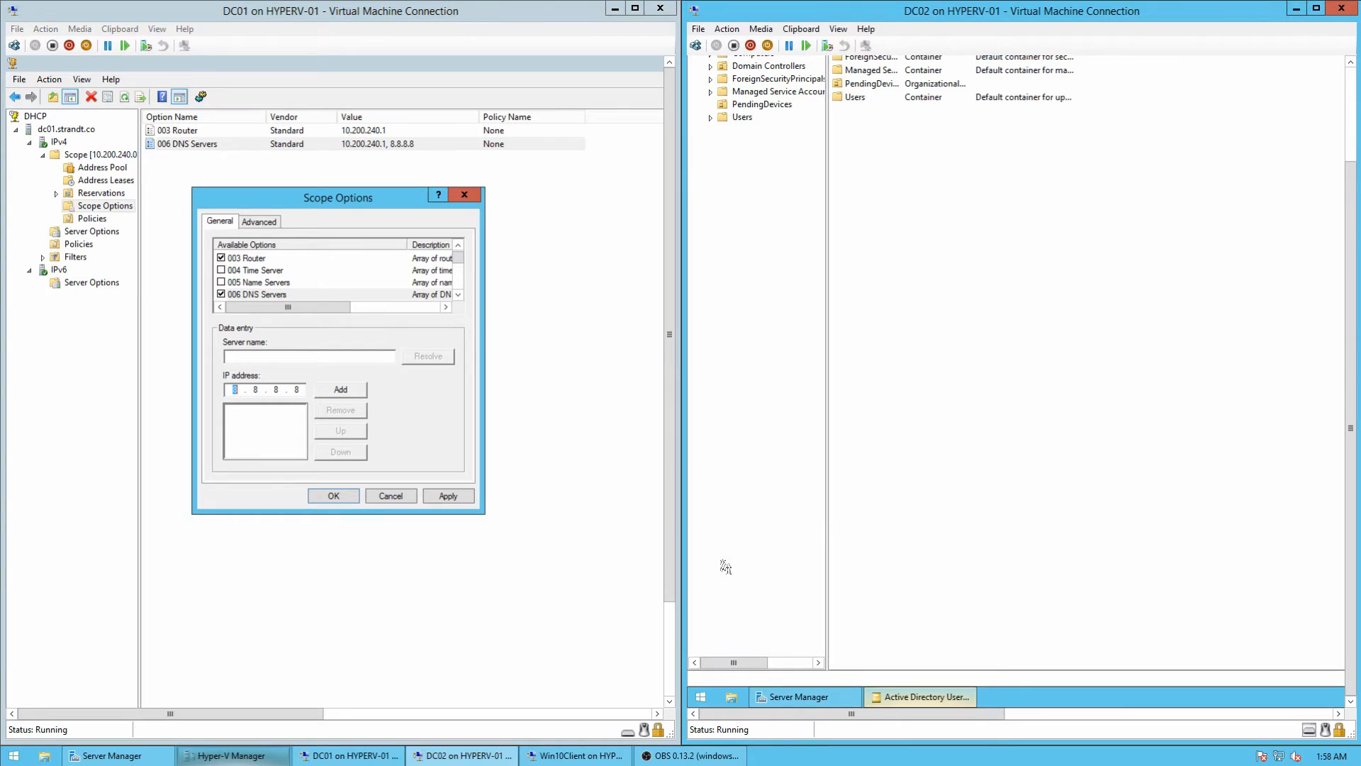
Step: Add 10.200.240.10 and 10.200.240.11 as DNS servers, apply, and close the DHCP console
{"action": "left_click", "coordinate": [238, 390]}
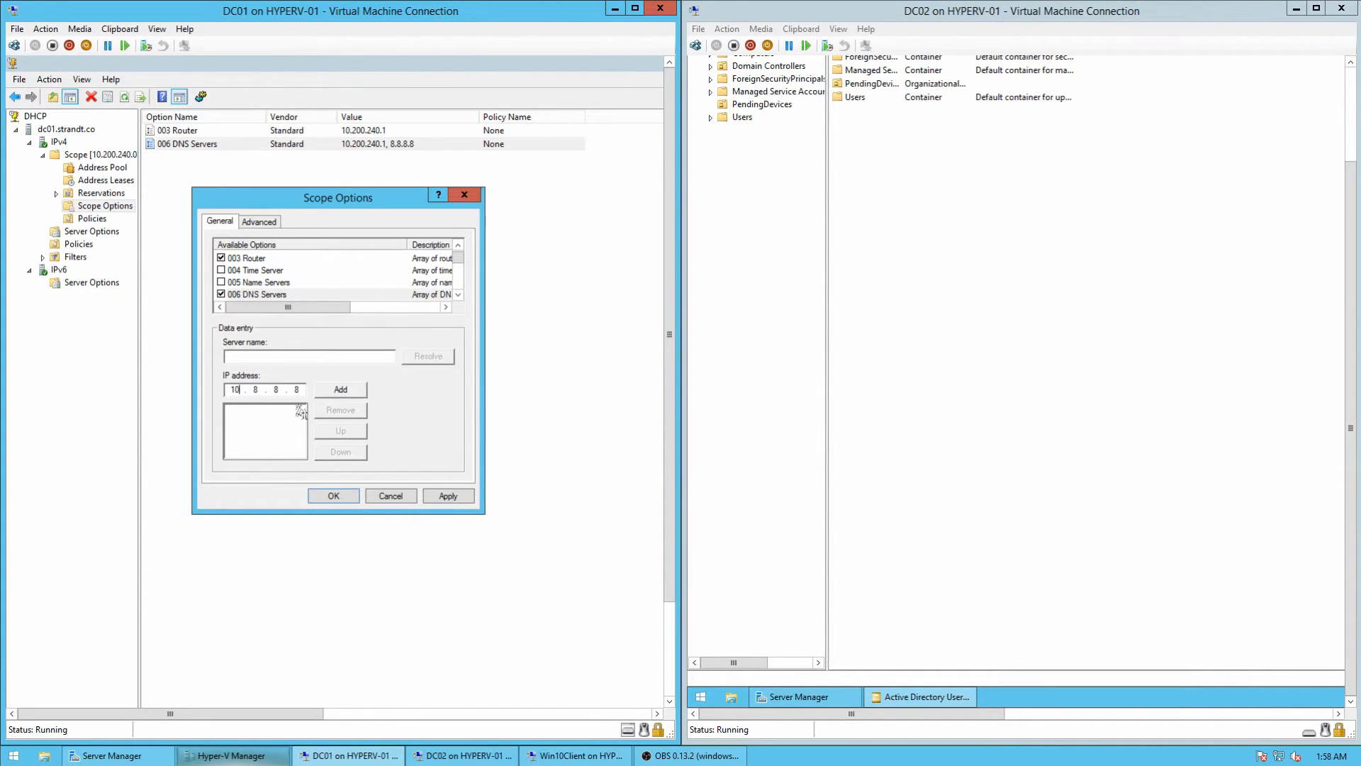
{"action": "key", "text": "Tab"}
{"action": "key", "text": "shift+Tab"}
{"action": "left_click", "coordinate": [346, 392]}
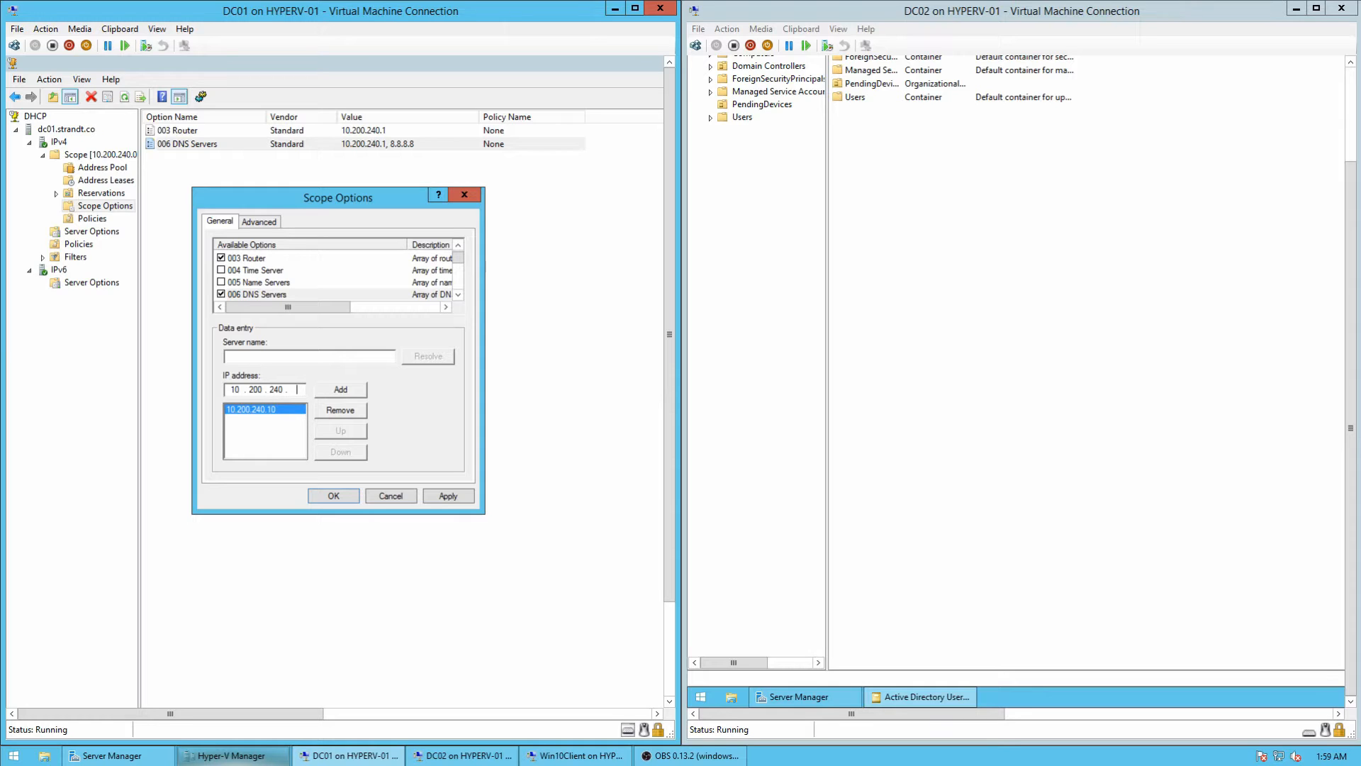
{"action": "left_click", "coordinate": [342, 389]}
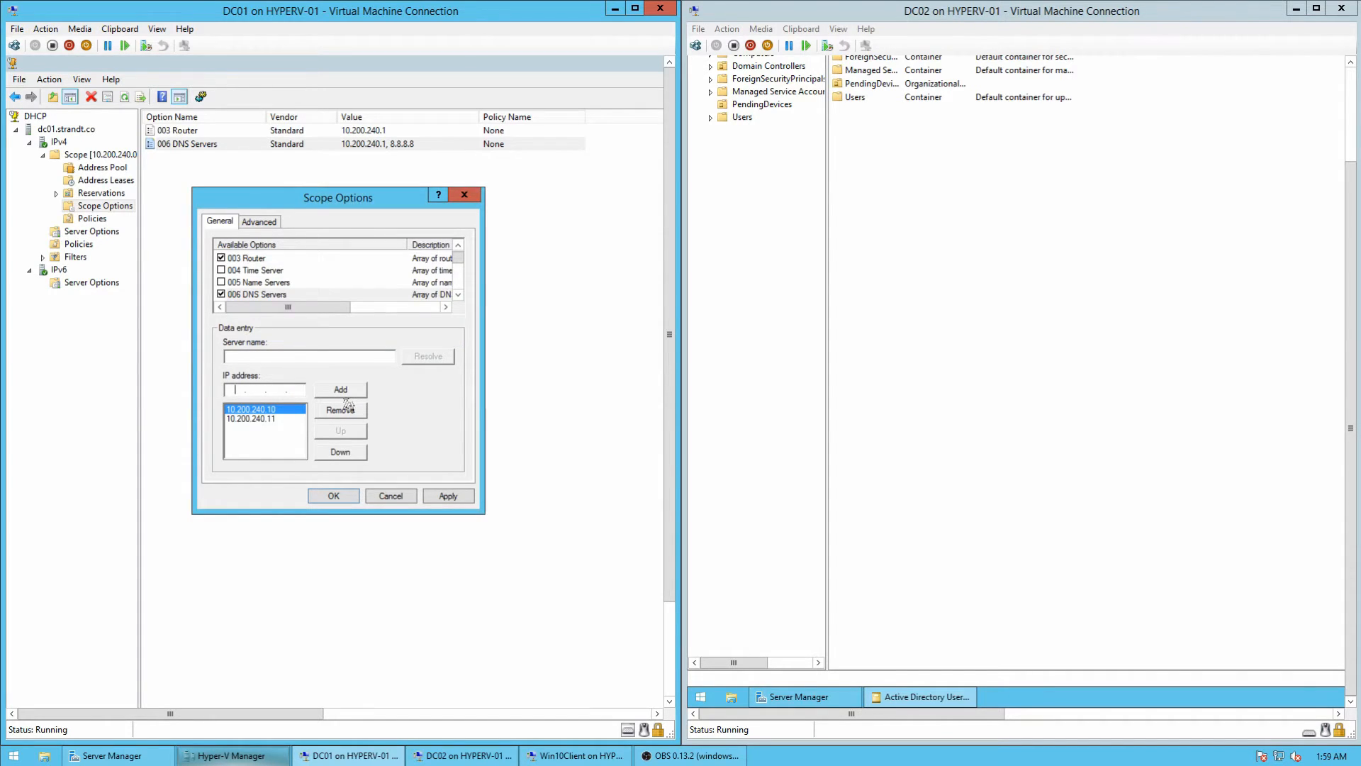
{"action": "left_click", "coordinate": [443, 496]}
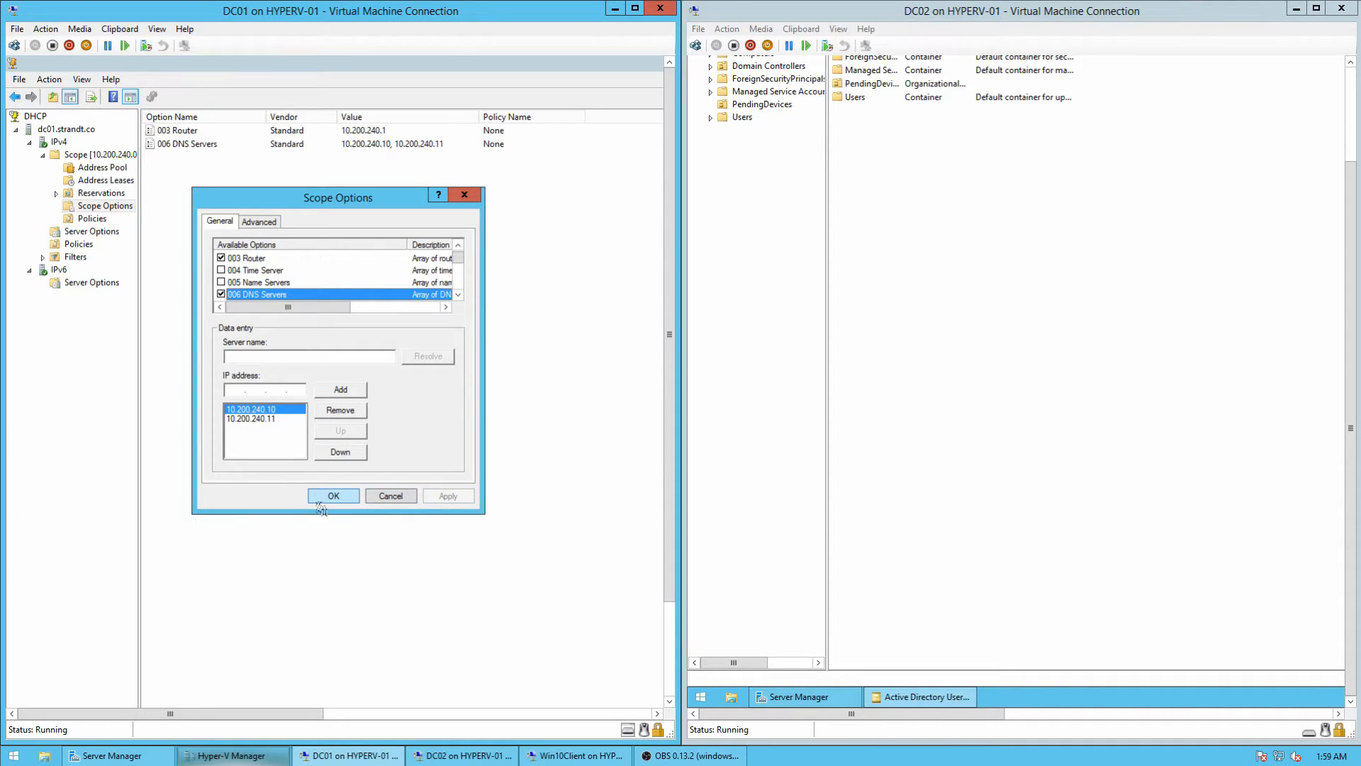
{"action": "left_click", "coordinate": [330, 496]}
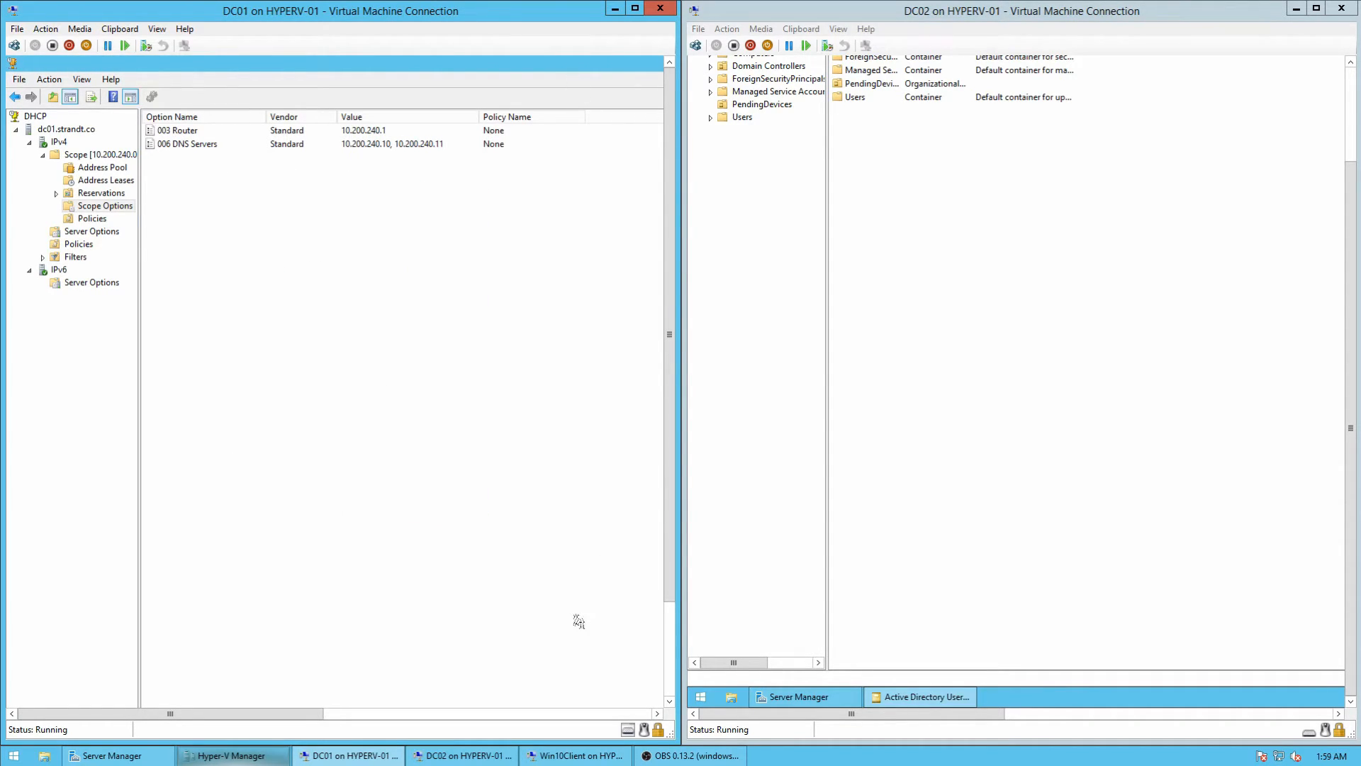
{"action": "left_click_drag", "start_coordinate": [227, 713], "coordinate": [563, 706]}
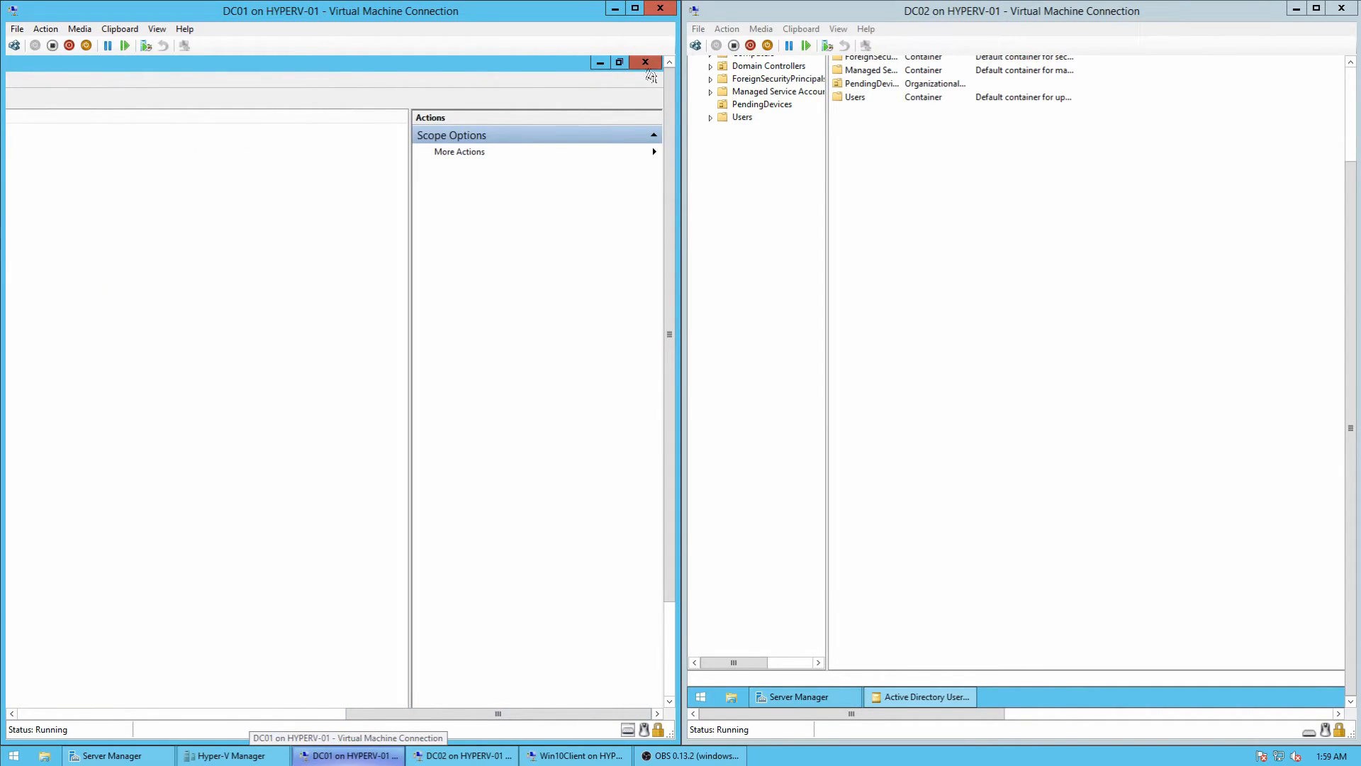
{"action": "left_click", "coordinate": [646, 66]}
Step: On the Windows 10 client, disable and re-enable the Ethernet connection to renew its settings
{"action": "left_click", "coordinate": [575, 755]}
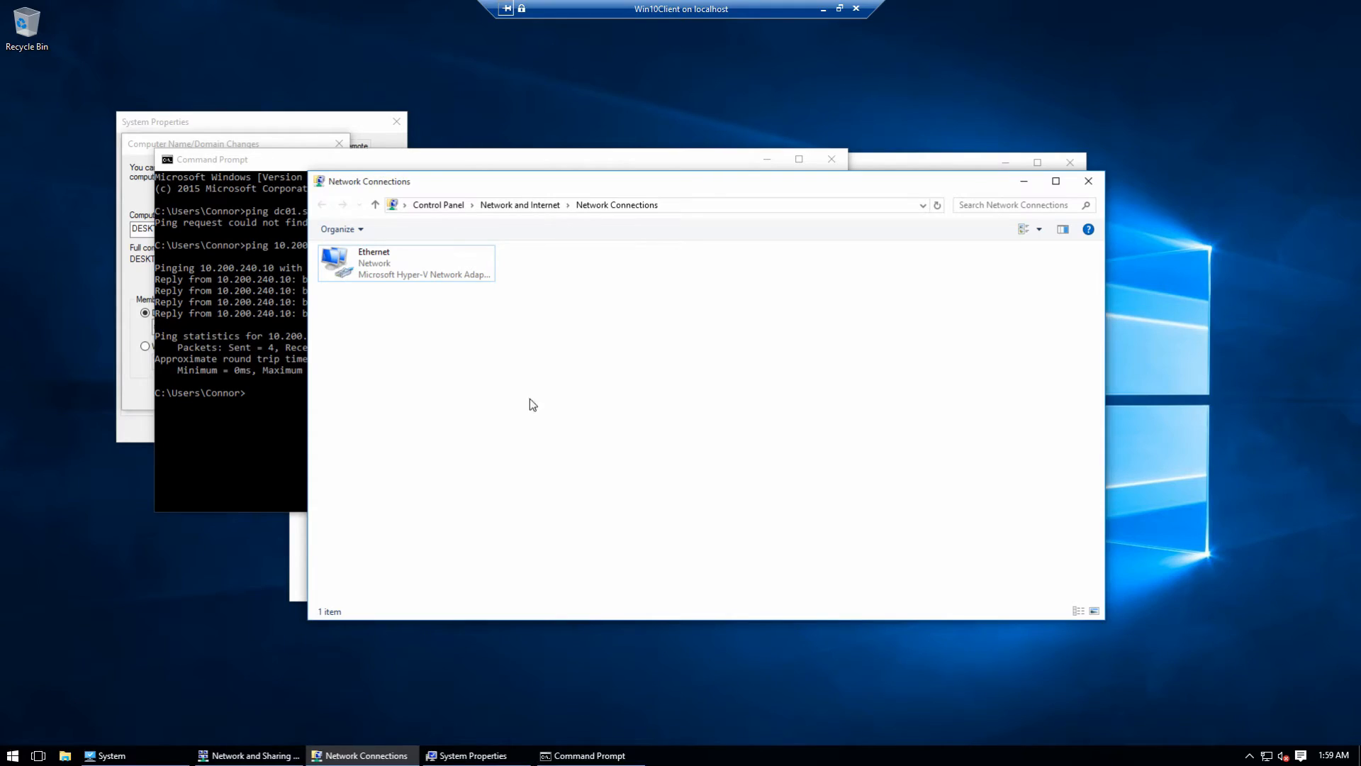
{"action": "right_click", "coordinate": [398, 258]}
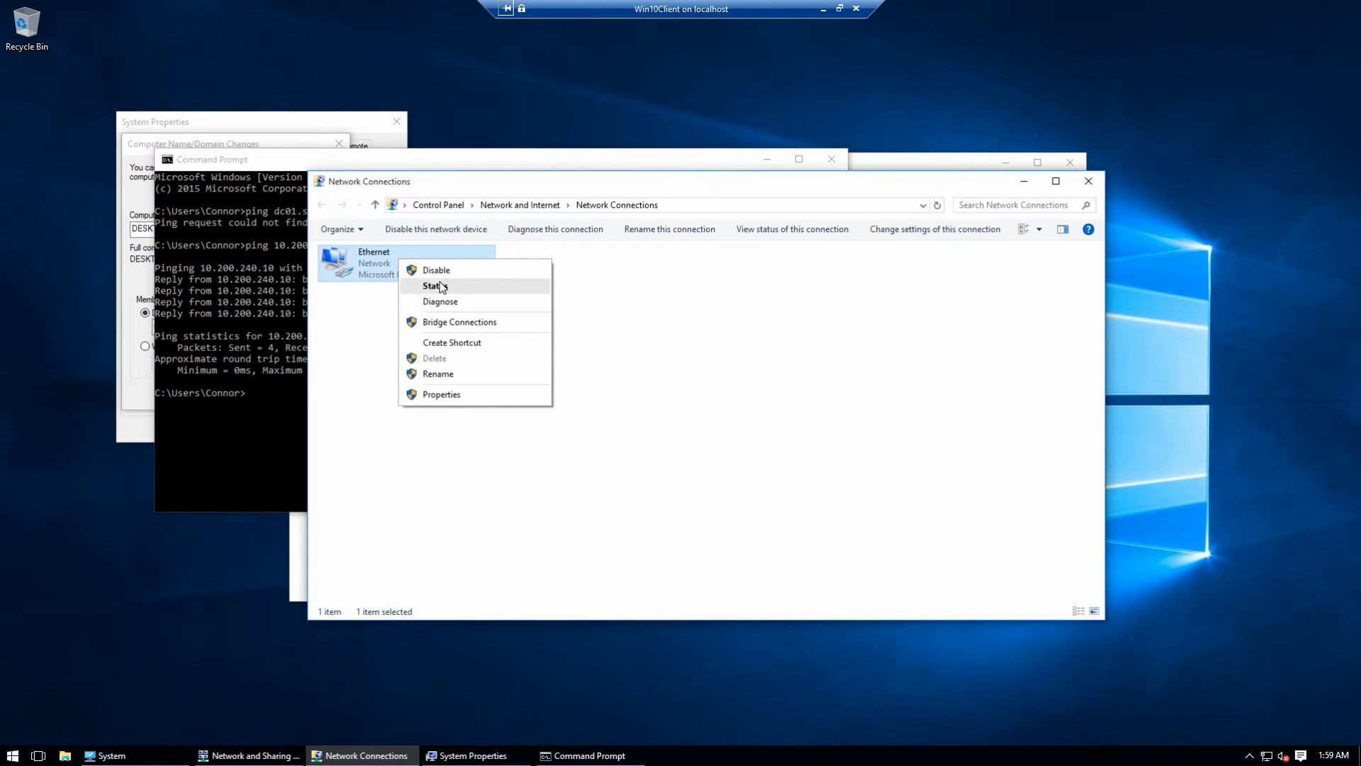
{"action": "left_click", "coordinate": [436, 286]}
{"action": "left_click", "coordinate": [610, 369]}
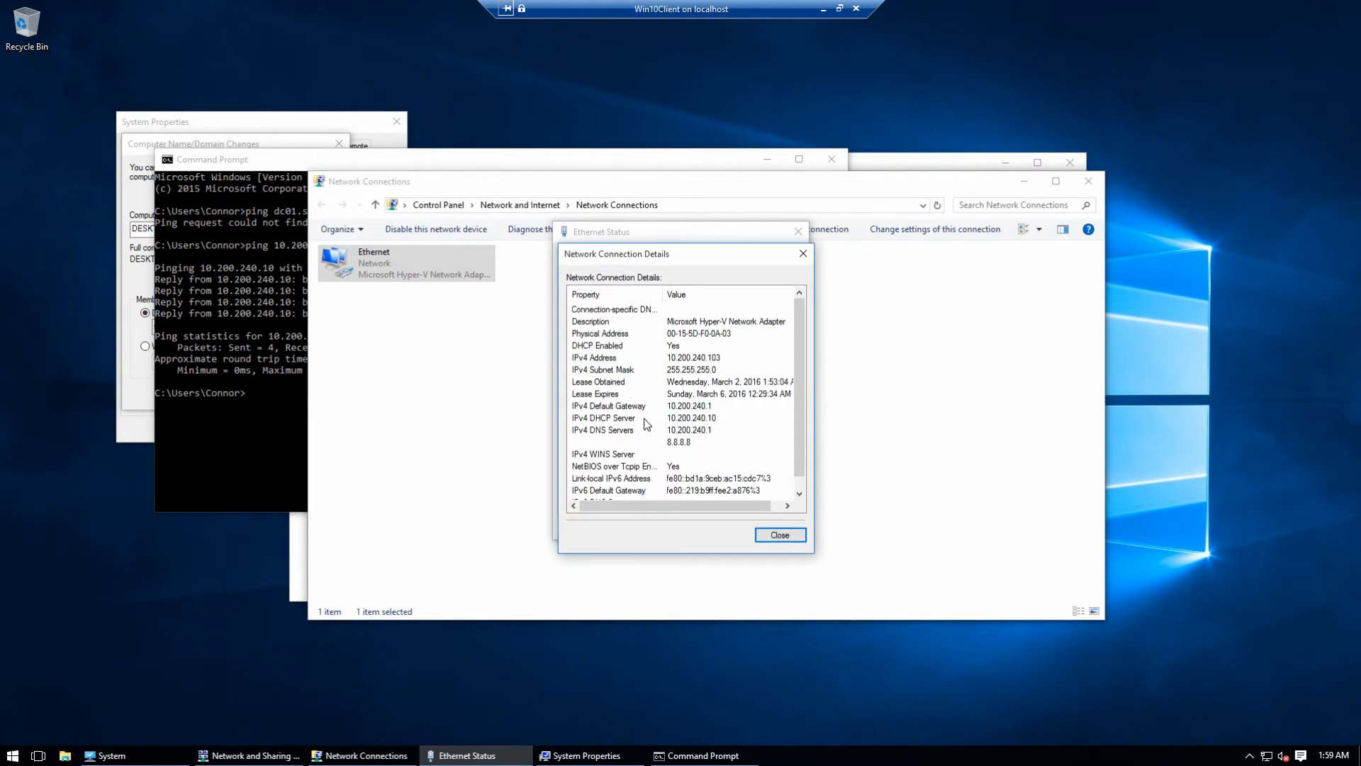
{"action": "left_click", "coordinate": [780, 536]}
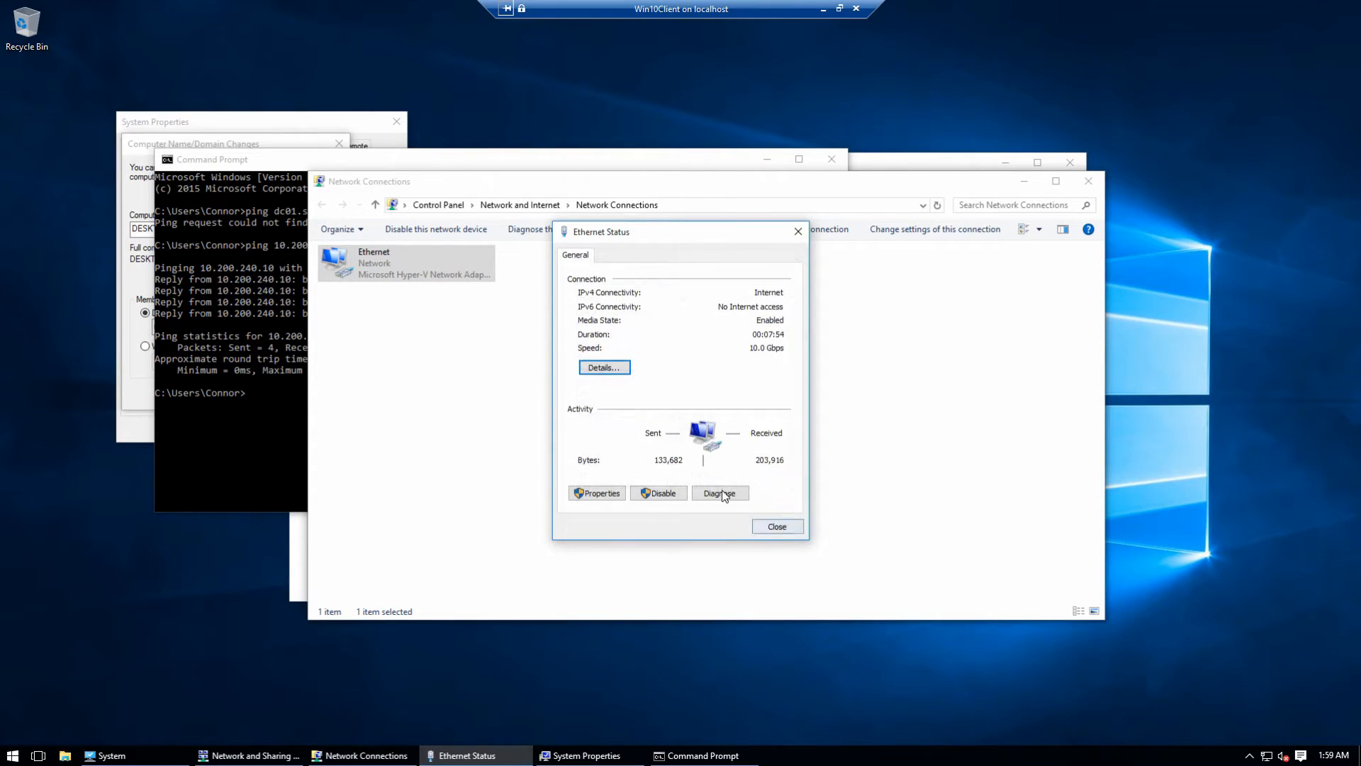
{"action": "left_click", "coordinate": [669, 494]}
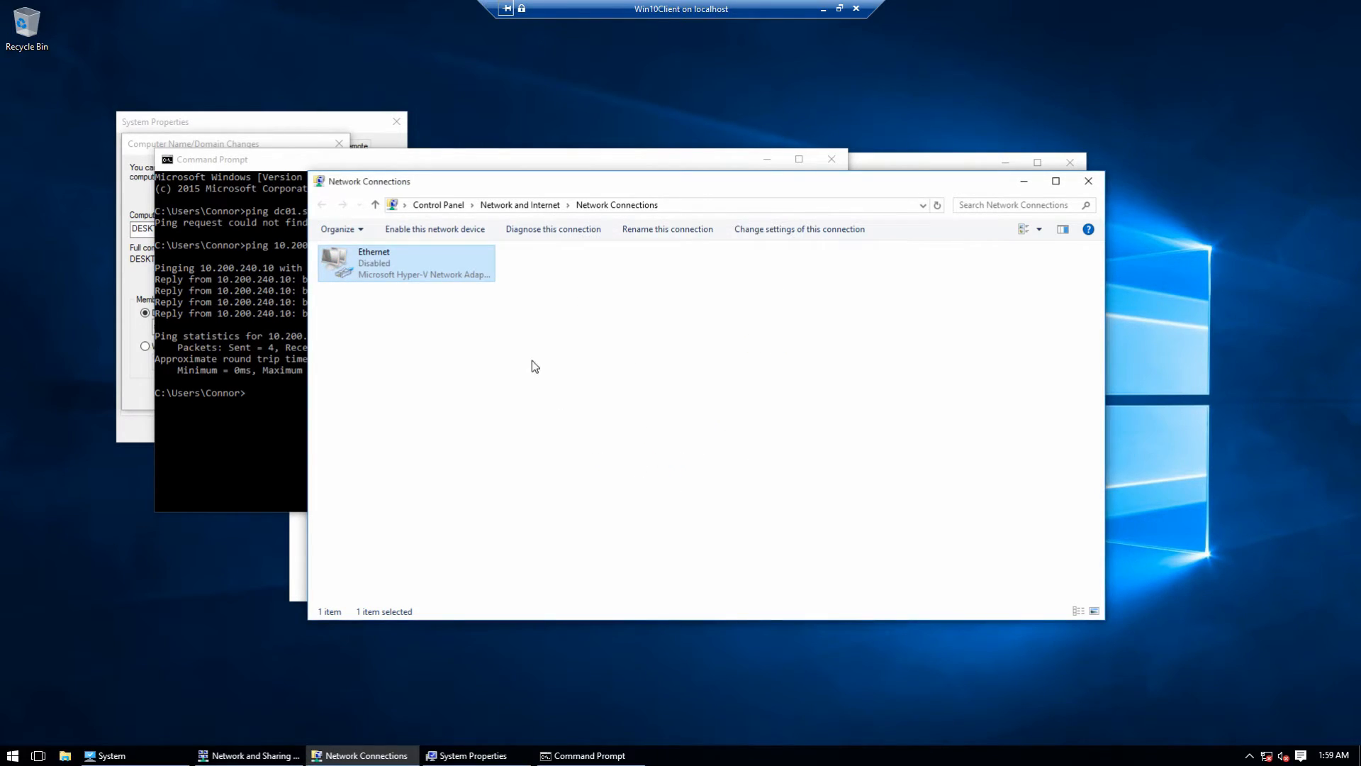
{"action": "double_click", "coordinate": [404, 266]}
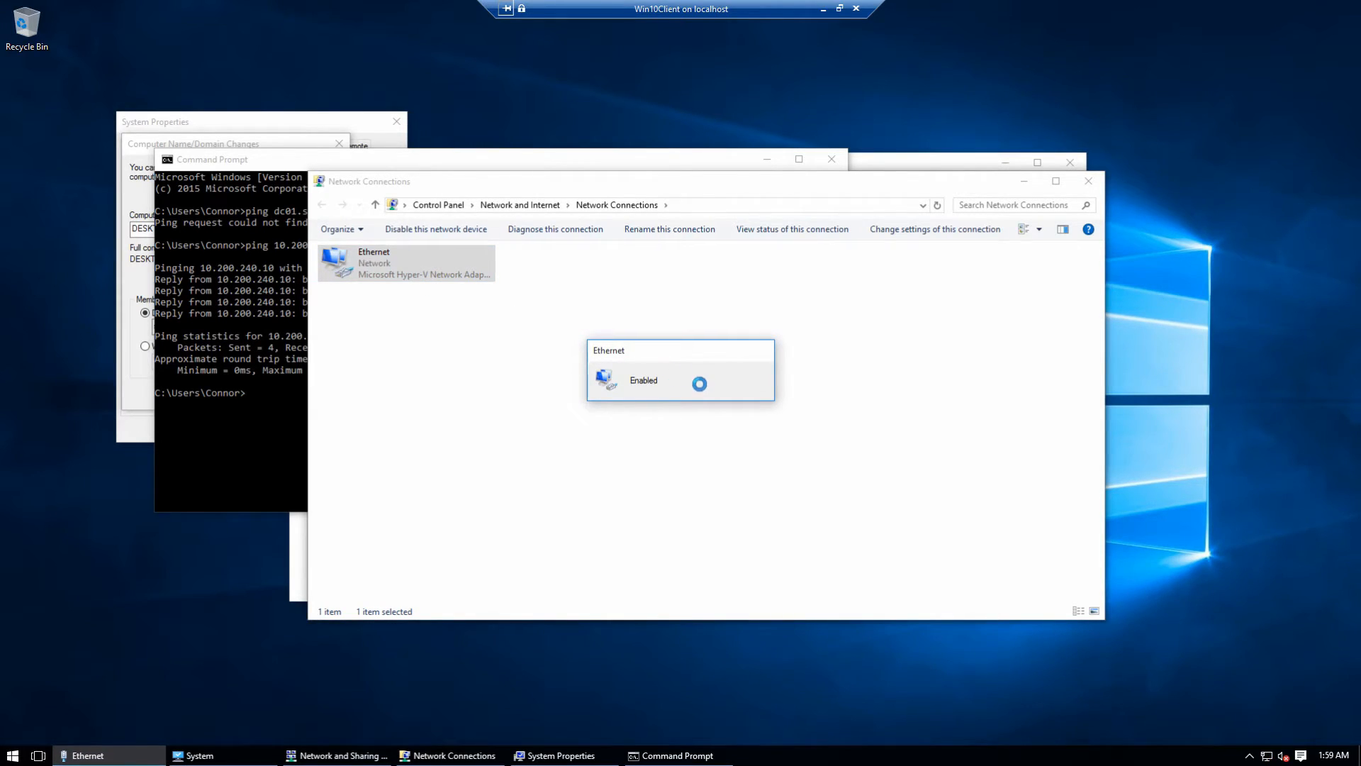
Step: Confirm DNS servers 10.200.240.10 and 10.200.240.11, then rerun ping dc01.strandt.co successfully
{"action": "right_click", "coordinate": [409, 264]}
{"action": "left_click", "coordinate": [427, 287]}
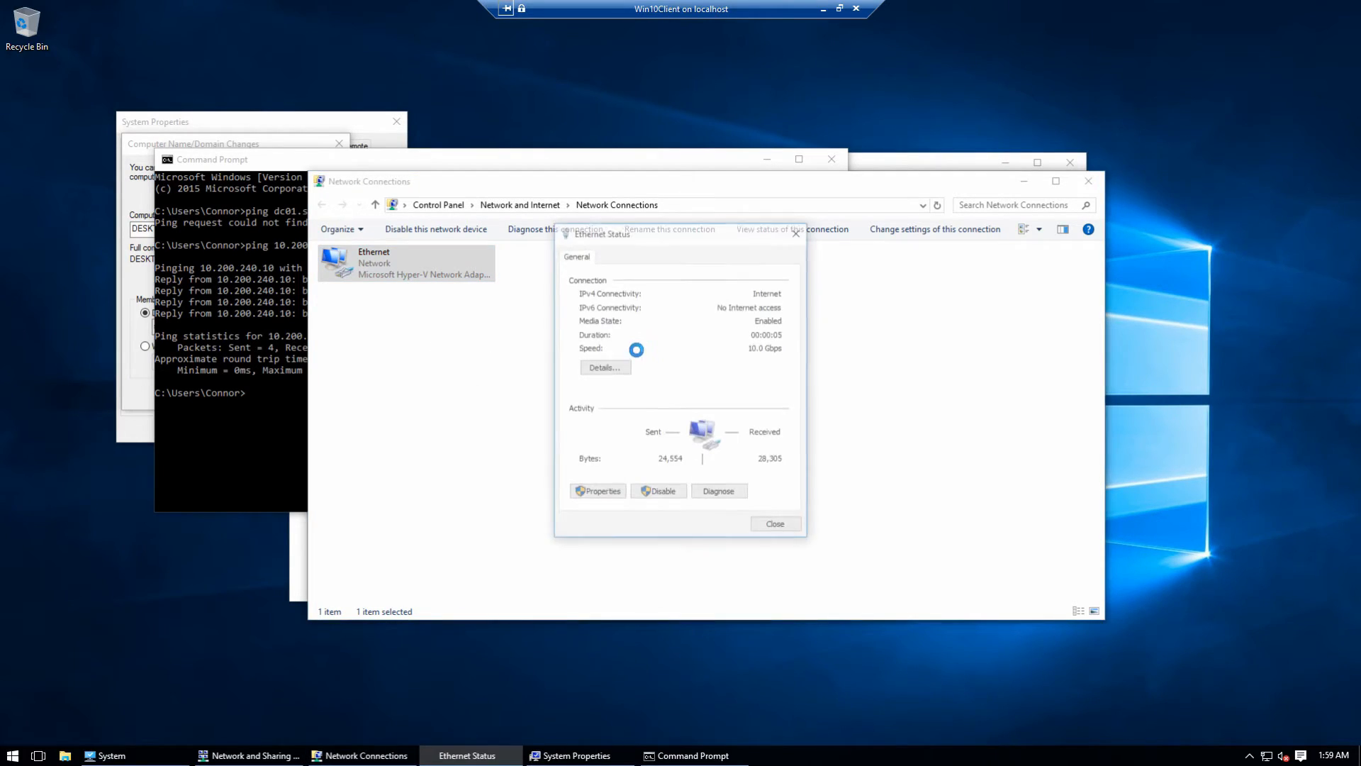
{"action": "left_click", "coordinate": [599, 363]}
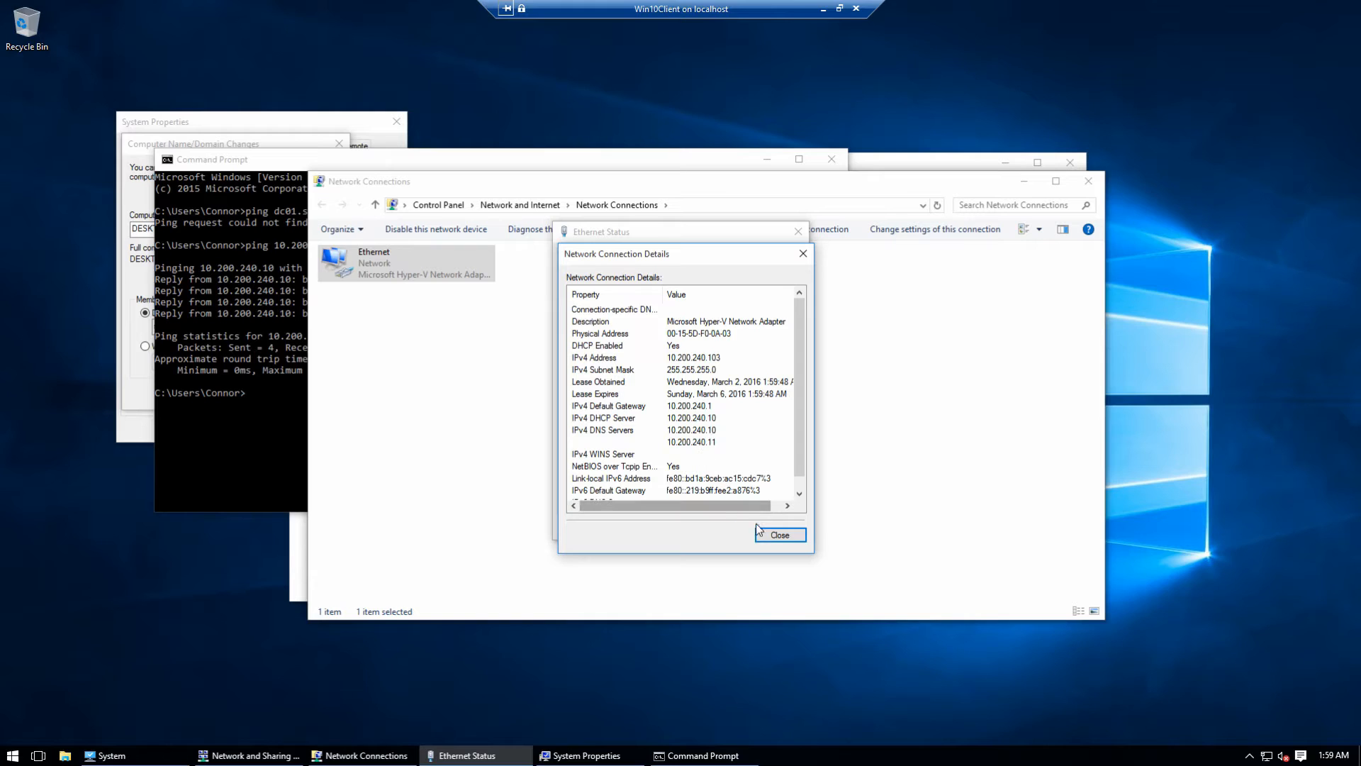
{"action": "left_click", "coordinate": [778, 535]}
{"action": "left_click", "coordinate": [776, 526]}
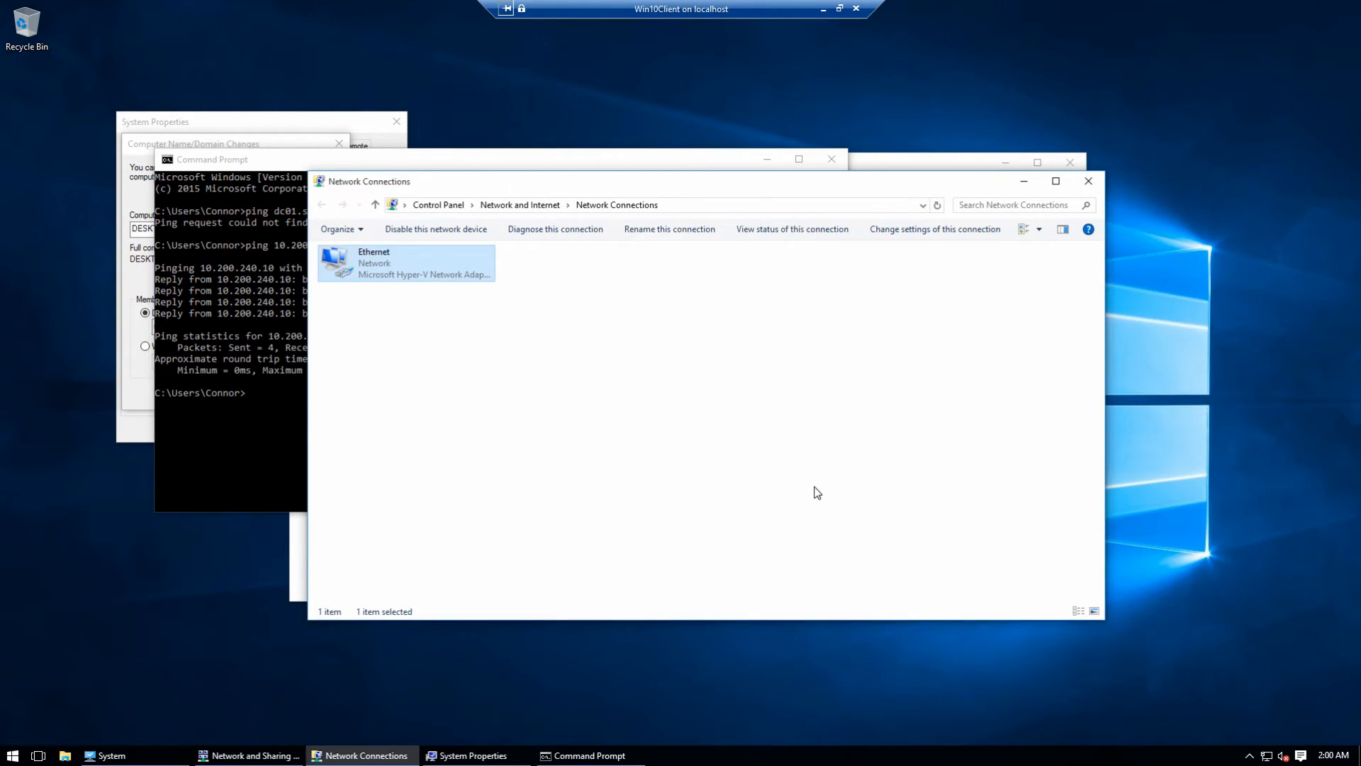
{"action": "left_click", "coordinate": [1091, 184]}
{"action": "left_click", "coordinate": [407, 428]}
{"action": "key", "text": "Up"}
{"action": "key", "text": "Up"}
{"action": "key", "text": "Up"}
{"action": "key", "text": "Return"}
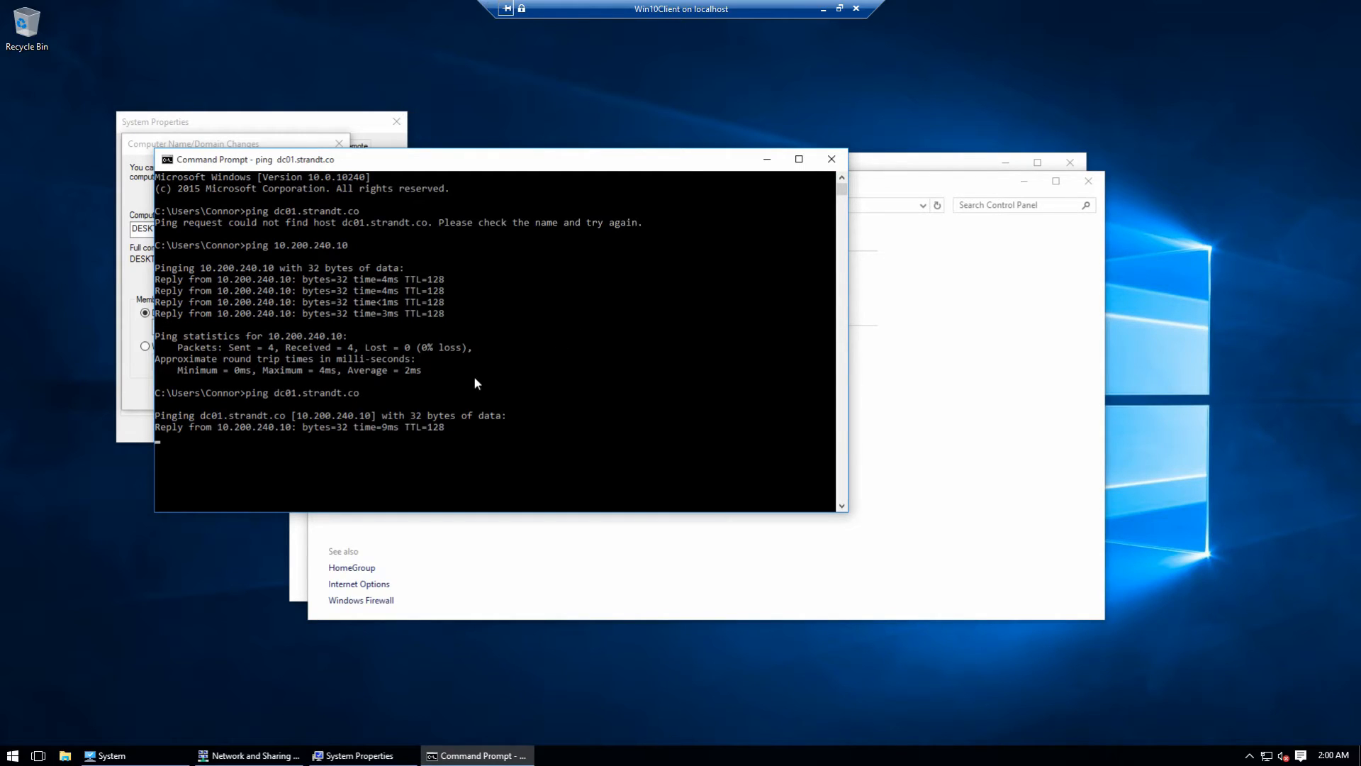
Step: Set the computer to join domain strandt.co, entering the Administrator account and its password
{"action": "left_click", "coordinate": [839, 162]}
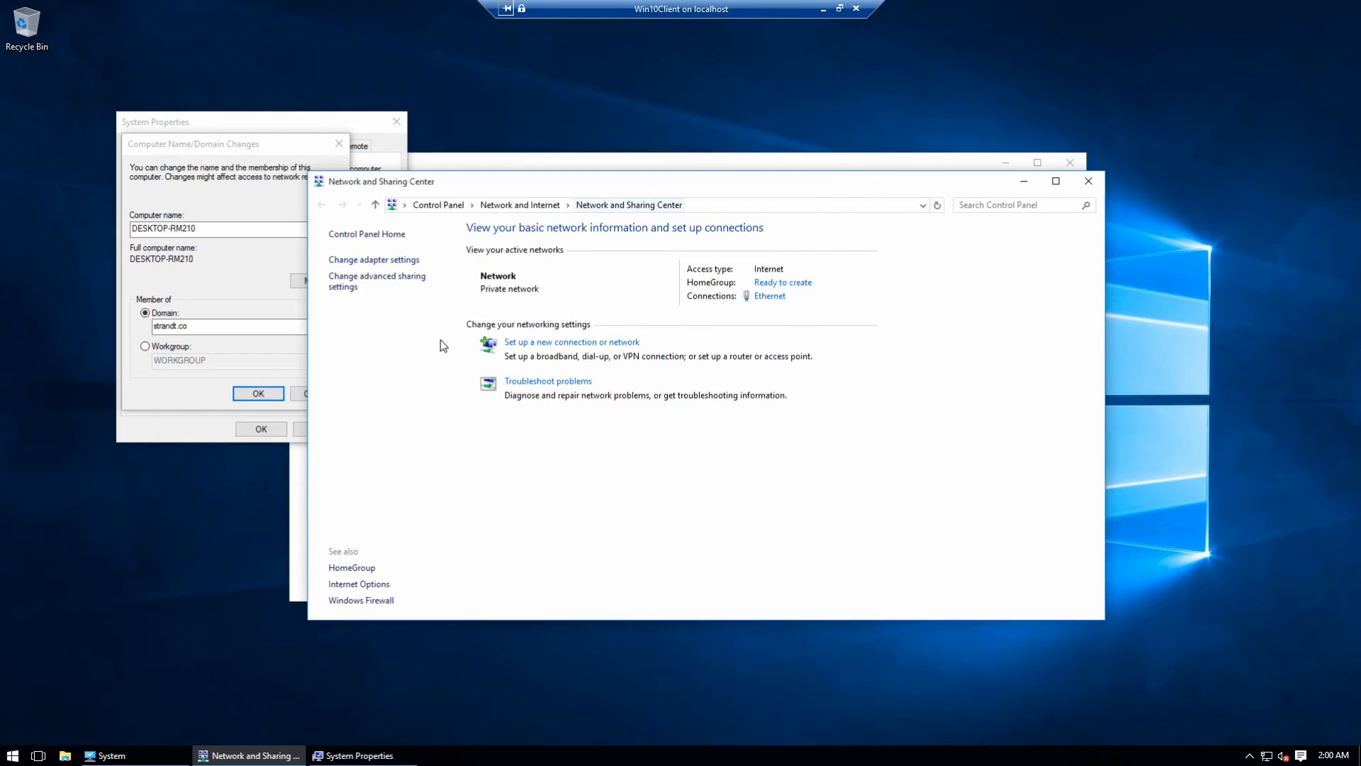
{"action": "left_click", "coordinate": [240, 345]}
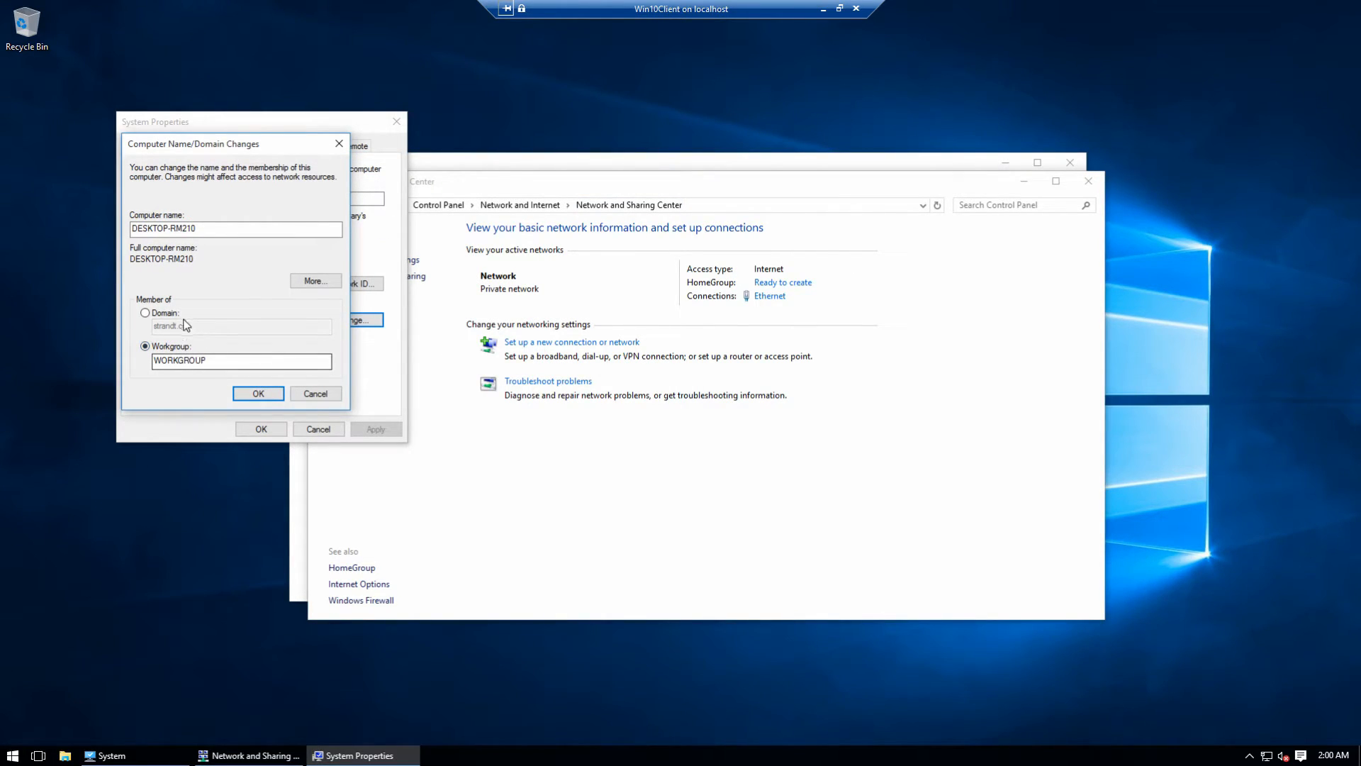
{"action": "left_click", "coordinate": [174, 314]}
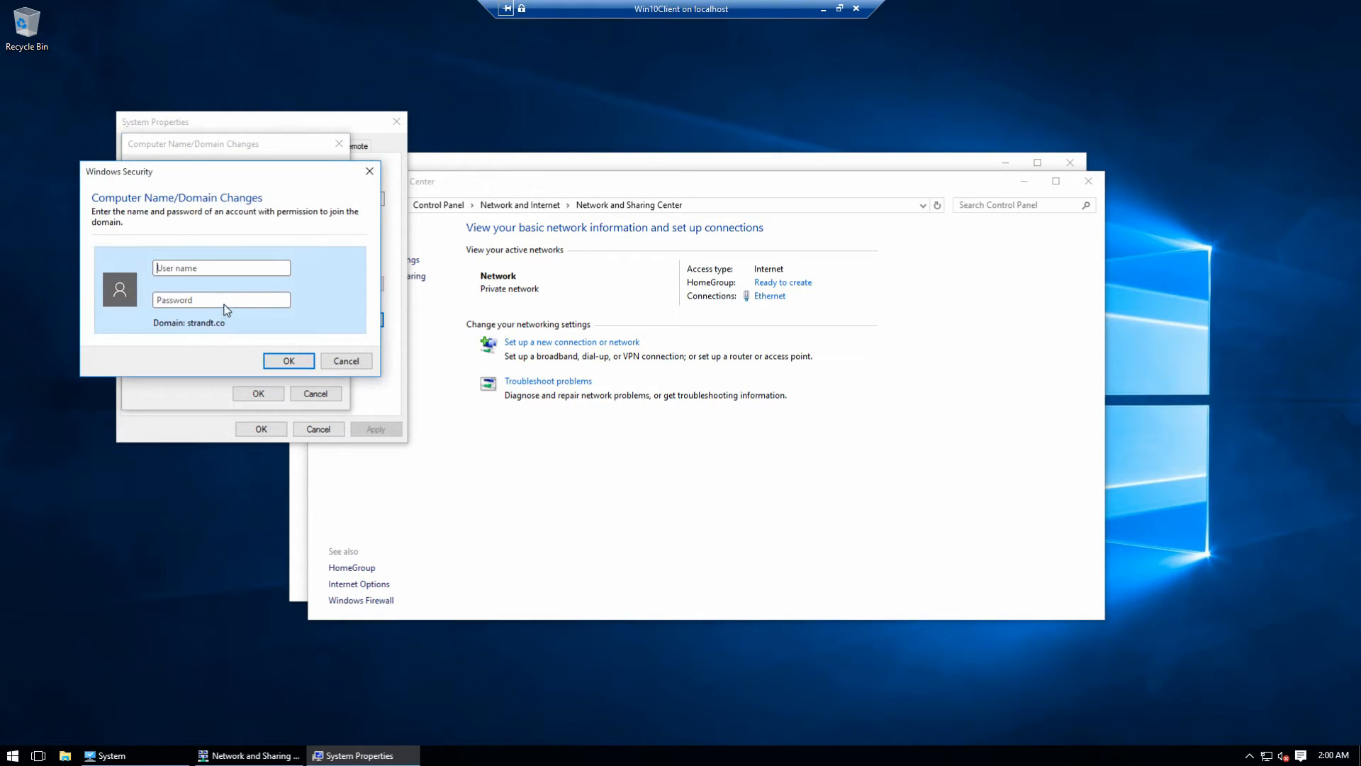
{"action": "type", "text": "Administrator"}
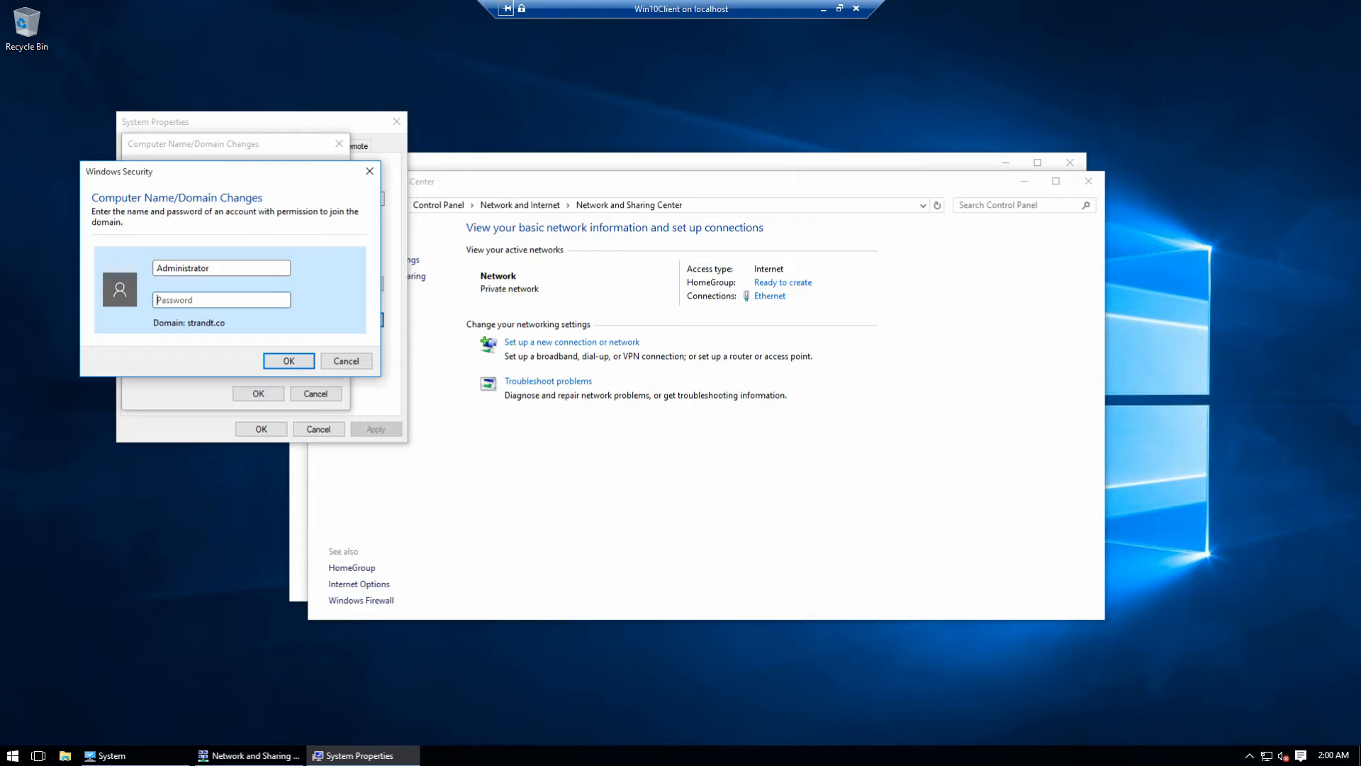
{"action": "key", "text": "Tab"}
{"action": "type", "text": "****************"}
{"action": "left_click", "coordinate": [294, 363]}
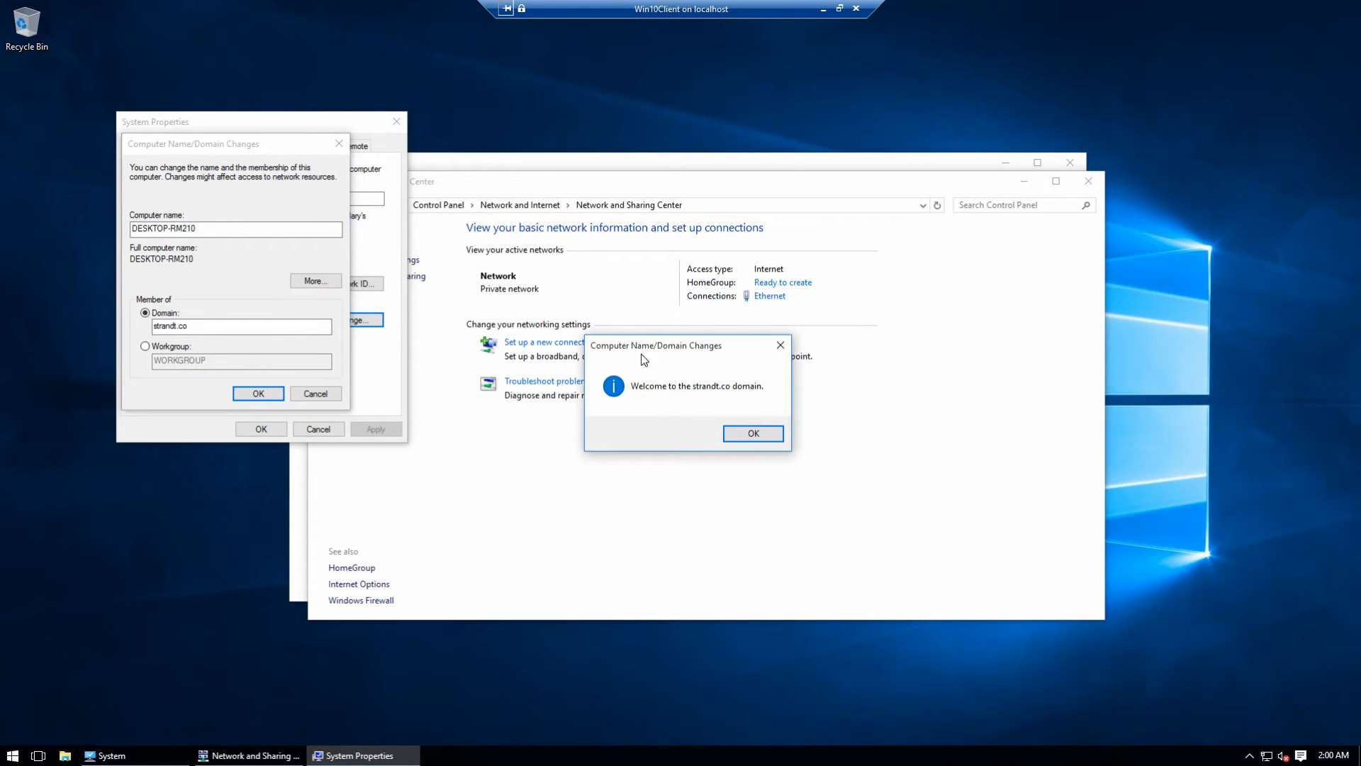
Step: Accept the strandt.co welcome and restart prompts and restart the computer now
{"action": "left_click", "coordinate": [741, 435]}
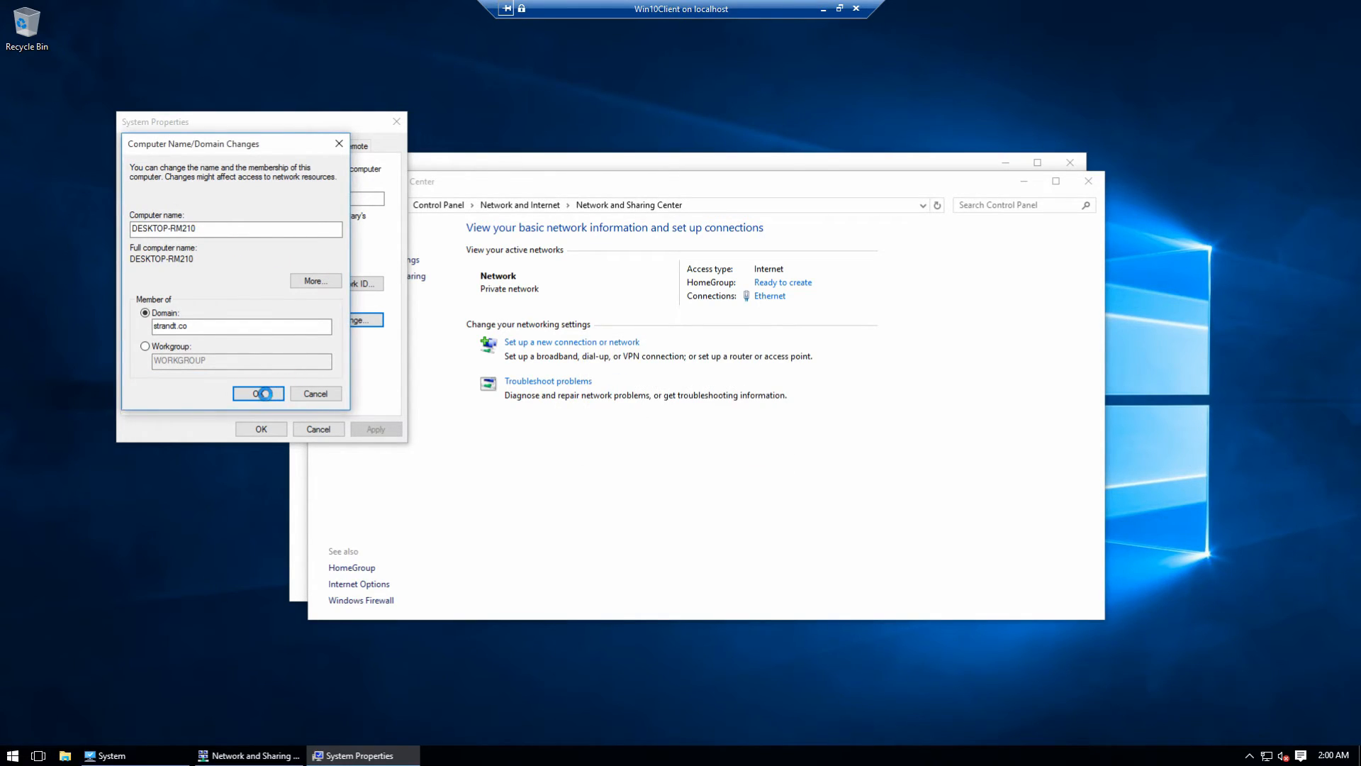
{"action": "left_click", "coordinate": [264, 393]}
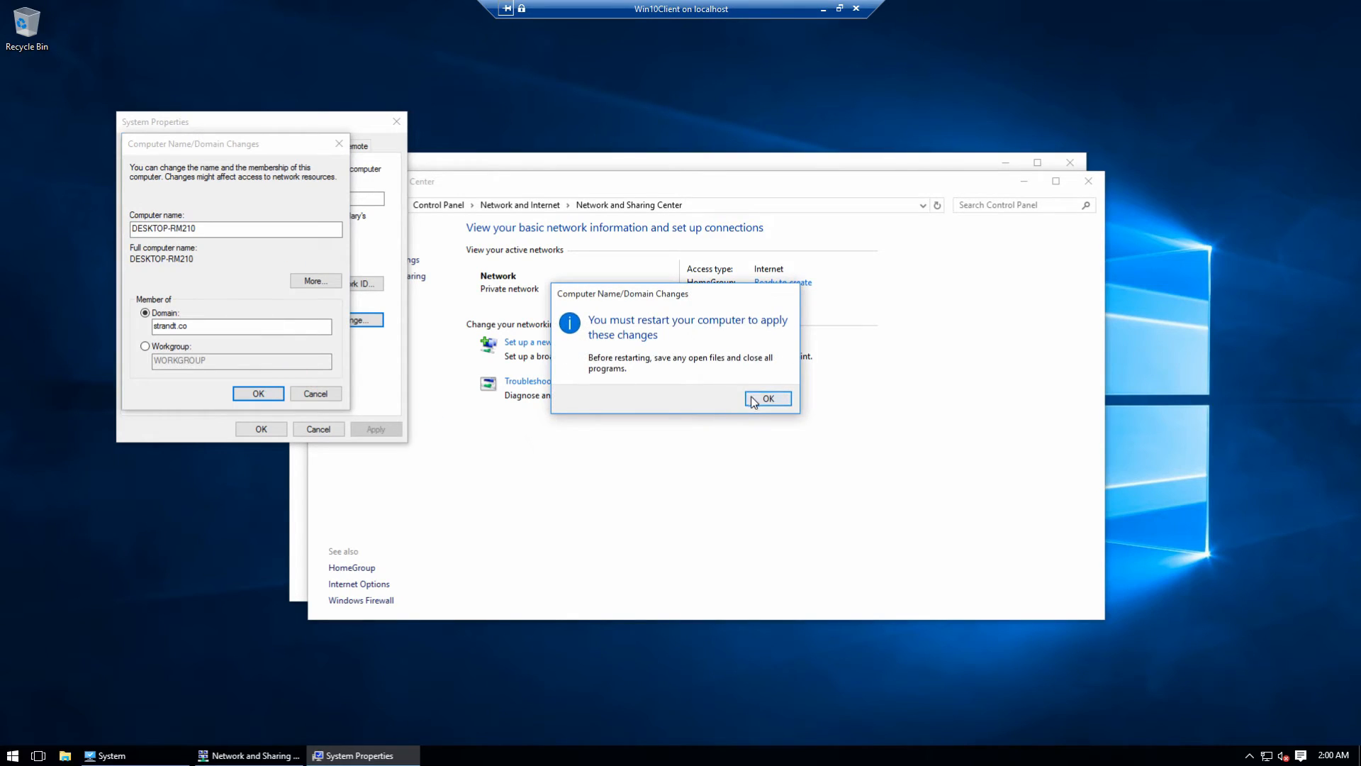
{"action": "left_click", "coordinate": [758, 401]}
{"action": "left_click", "coordinate": [257, 427]}
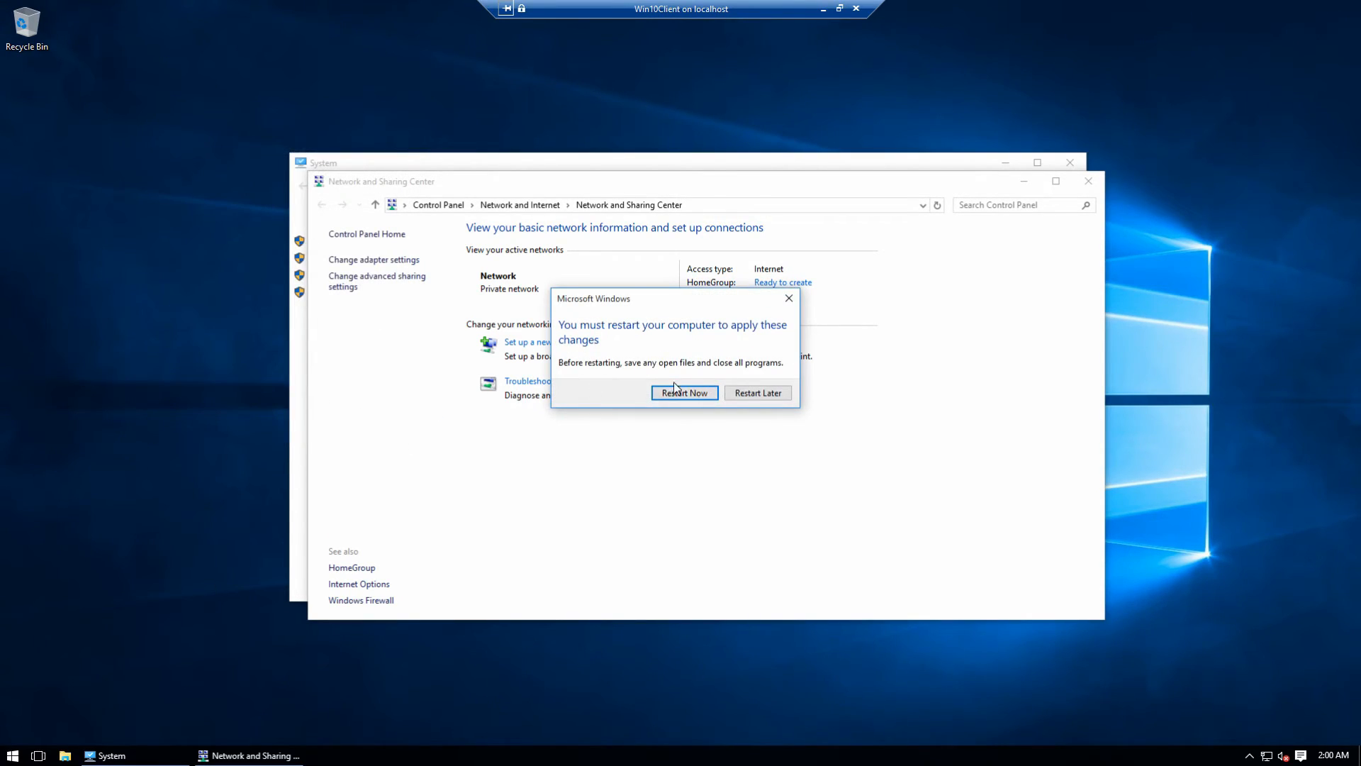
{"action": "left_click", "coordinate": [682, 392]}
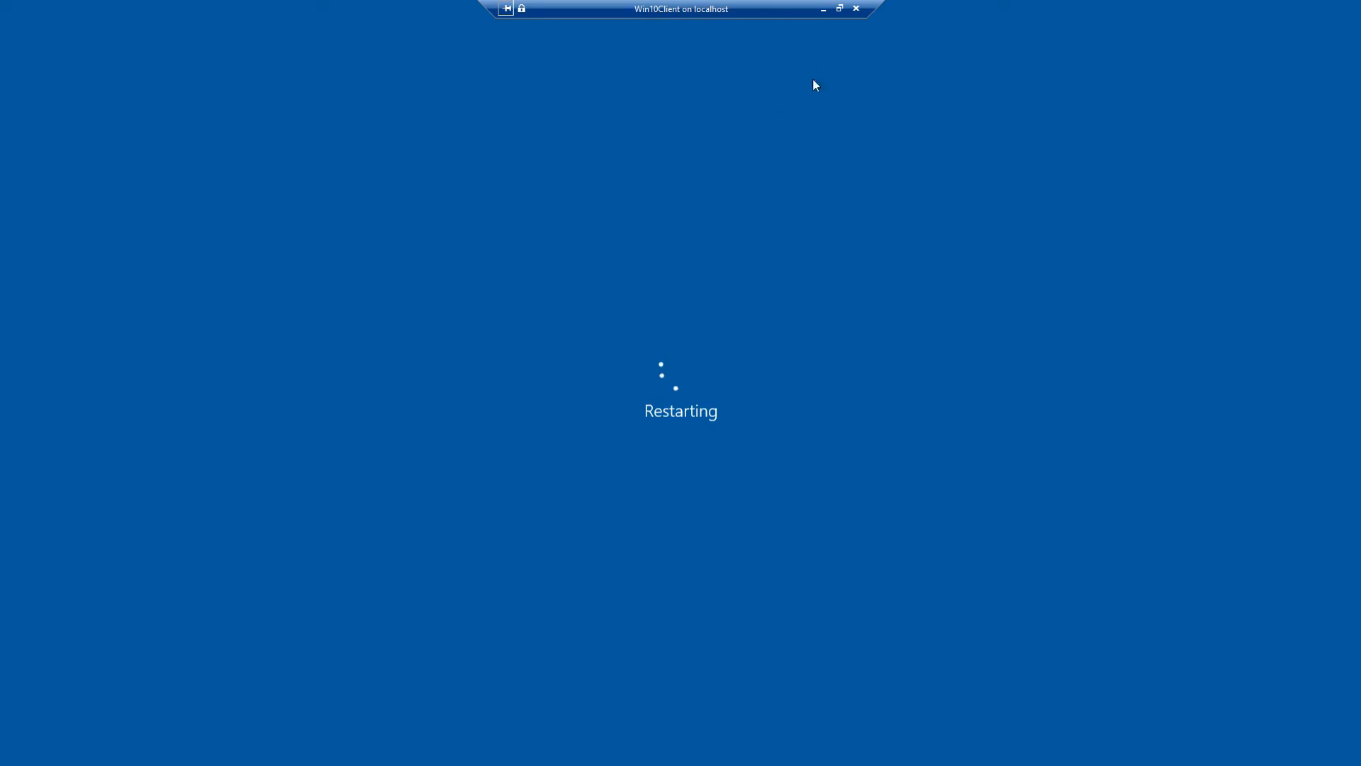
Step: Display DESKTOP-RM210 in ADUC's PendingDevices container, widening the Name column and tree pane
{"action": "left_click", "coordinate": [823, 10]}
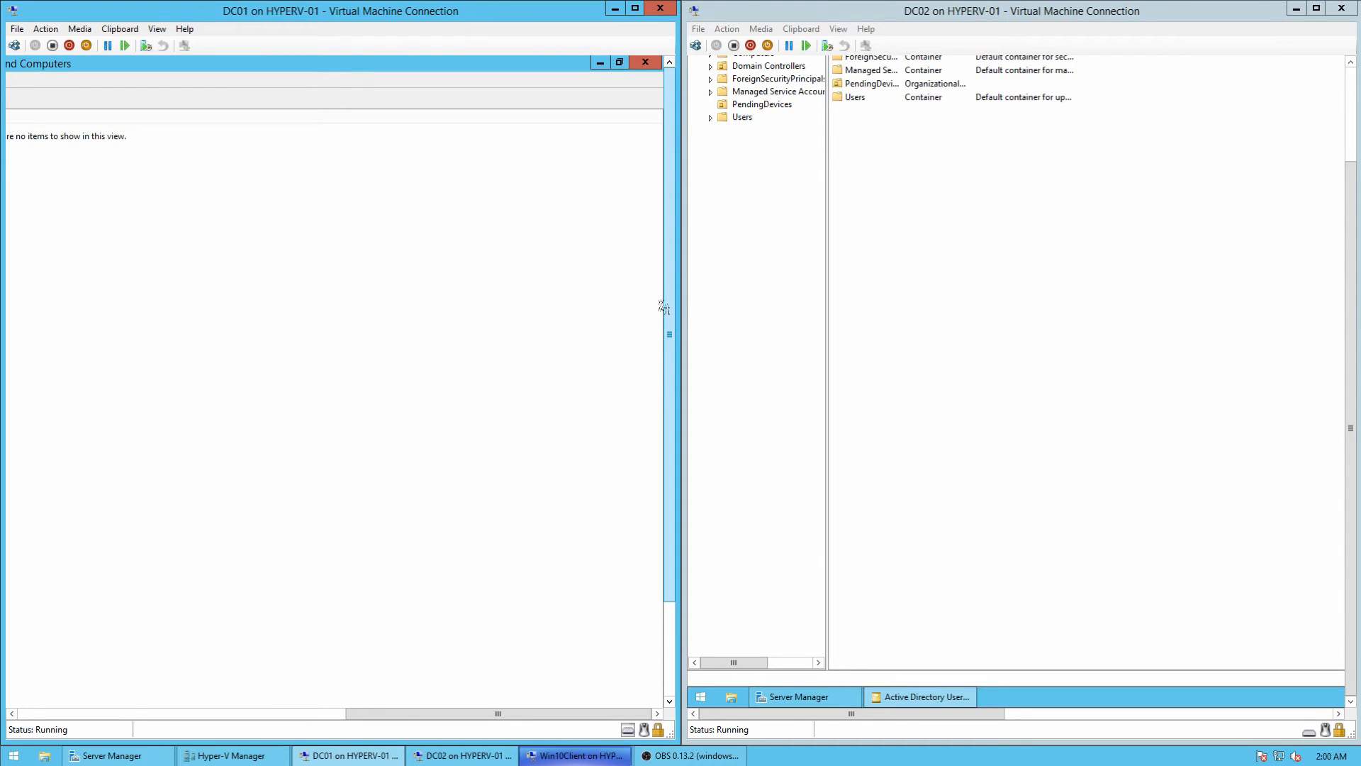
{"action": "left_click_drag", "start_coordinate": [497, 713], "coordinate": [169, 713]}
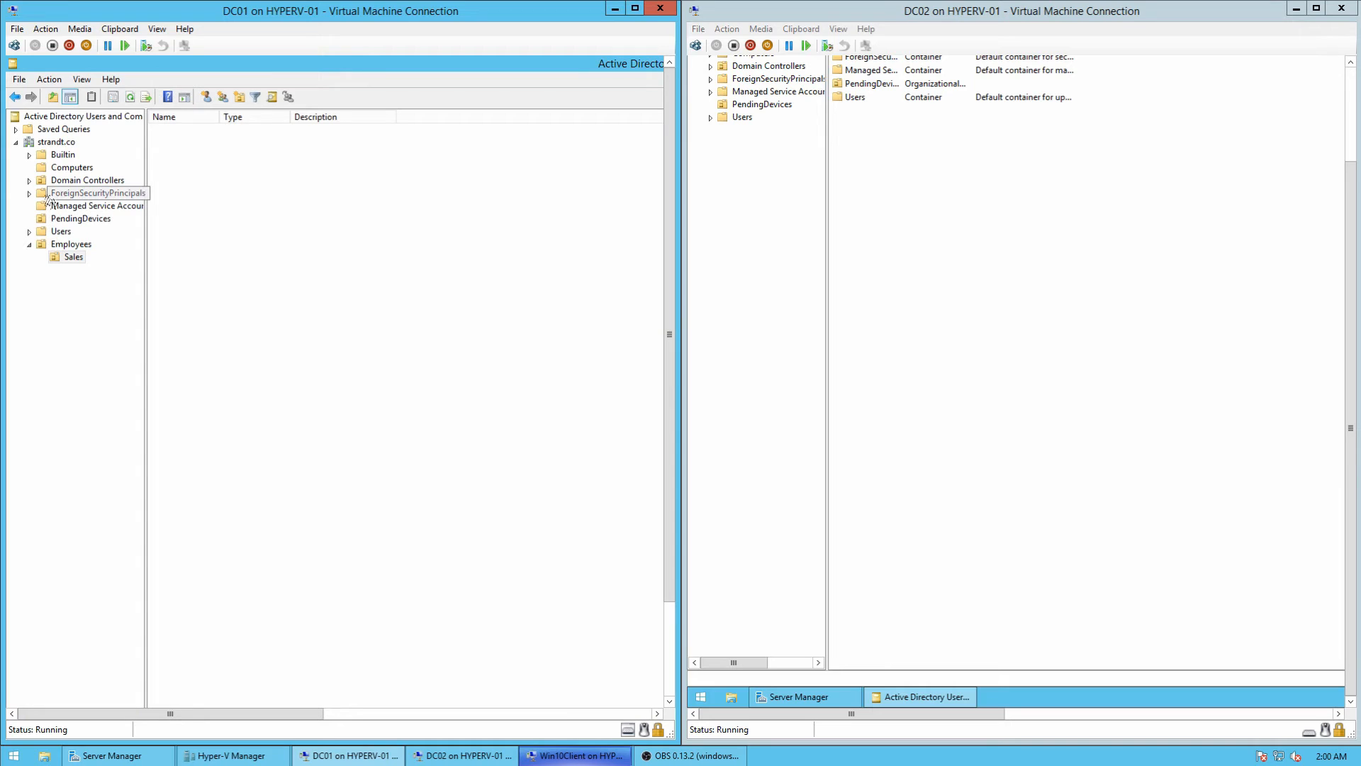
{"action": "left_click", "coordinate": [75, 219]}
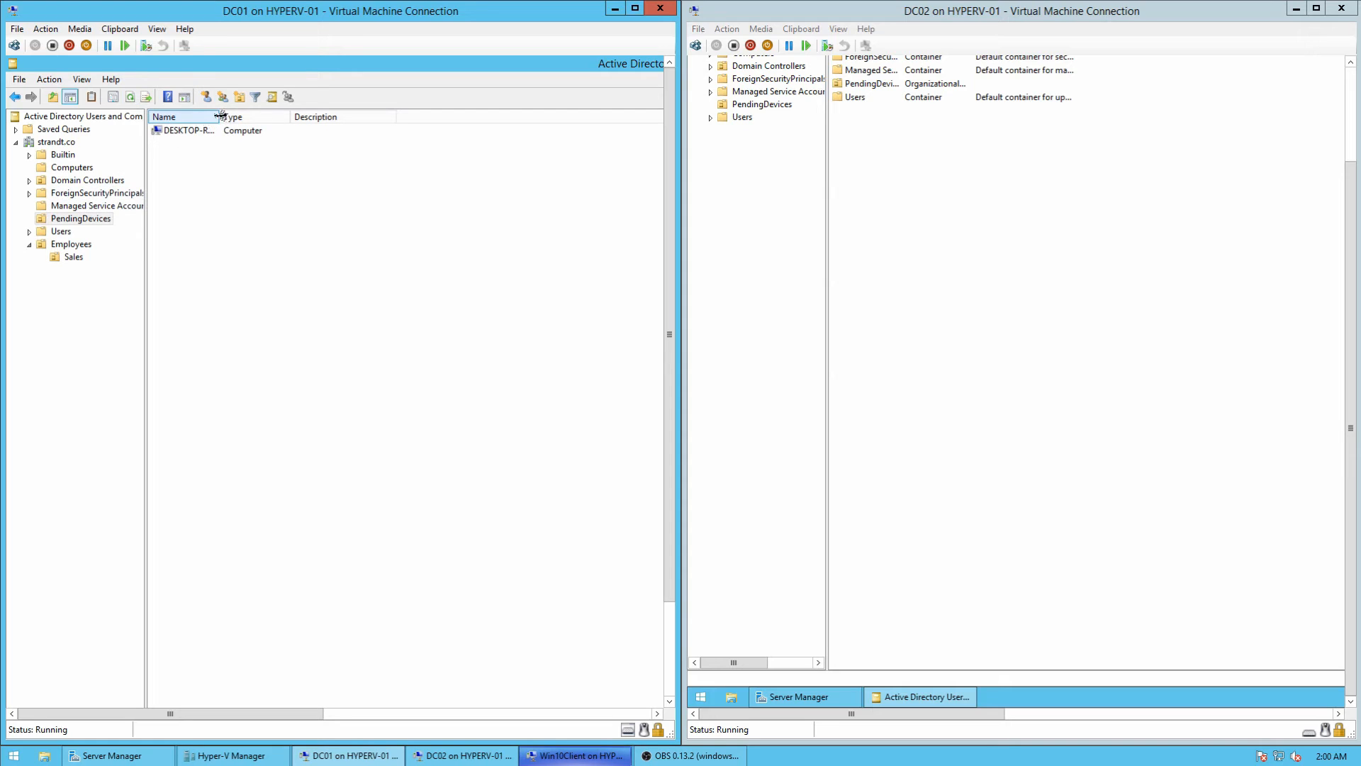
{"action": "mouse_move", "coordinate": [219, 117]}
{"action": "left_mouse_down"}
{"action": "mouse_move", "coordinate": [285, 117]}
{"action": "mouse_move", "coordinate": [236, 131]}
{"action": "left_mouse_up"}
{"action": "left_click", "coordinate": [204, 137]}
{"action": "left_click", "coordinate": [284, 201]}
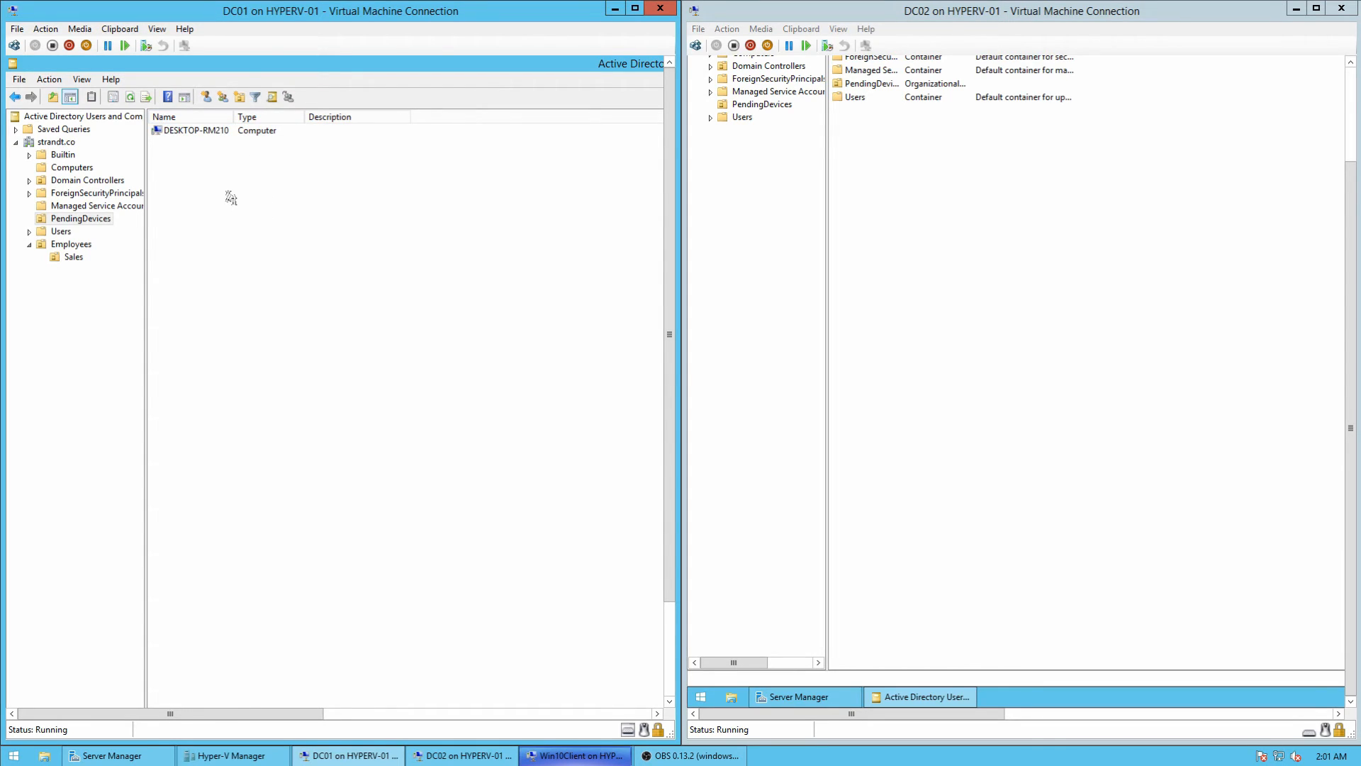
{"action": "left_click", "coordinate": [72, 168]}
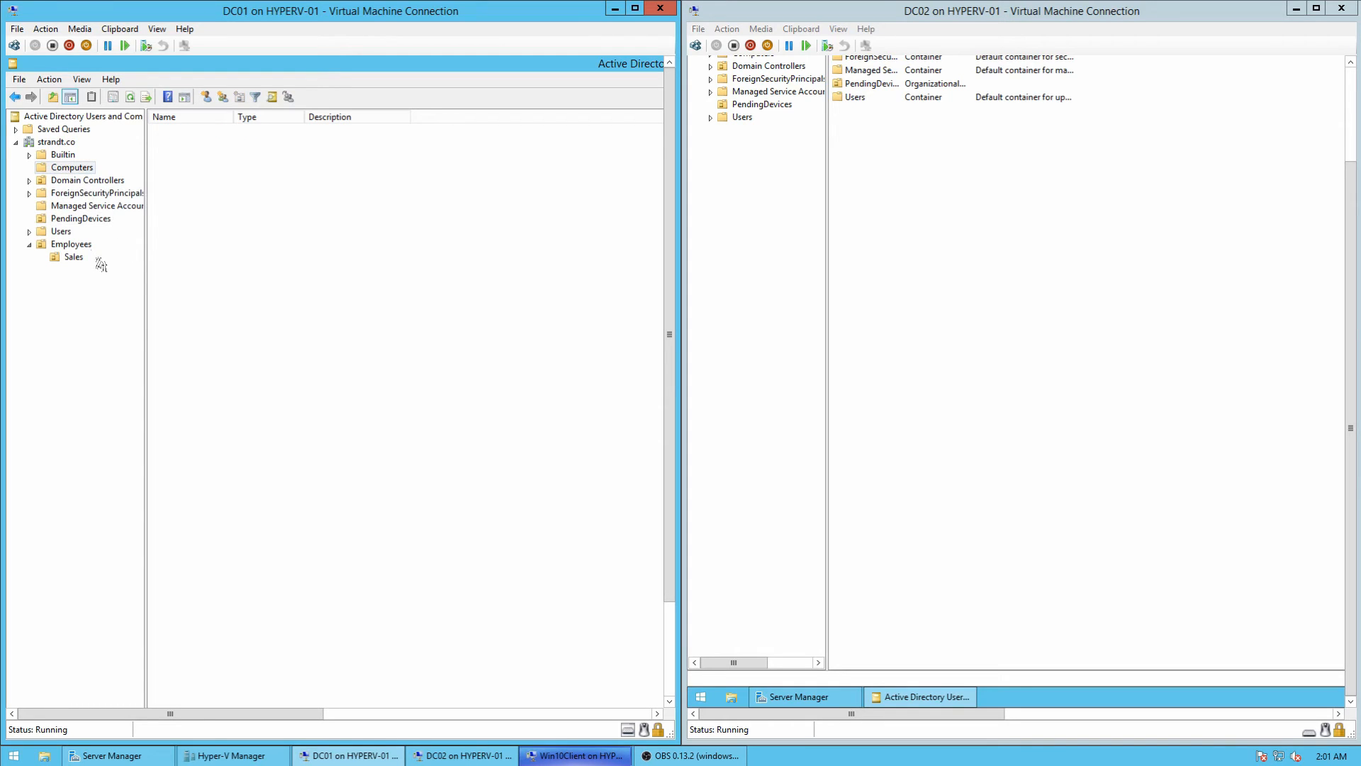
{"action": "left_click", "coordinate": [71, 218]}
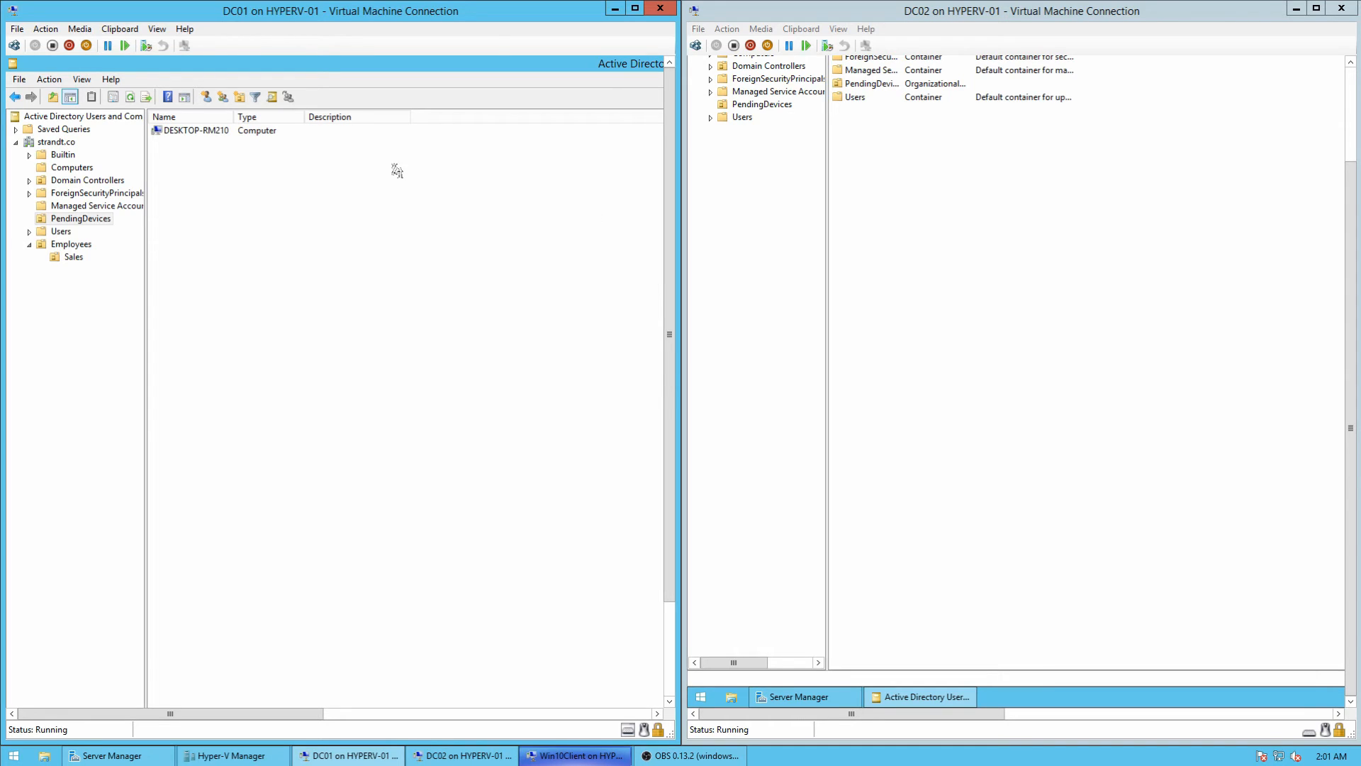
{"action": "left_click_drag", "start_coordinate": [146, 180], "coordinate": [183, 180]}
{"action": "left_click", "coordinate": [81, 220]}
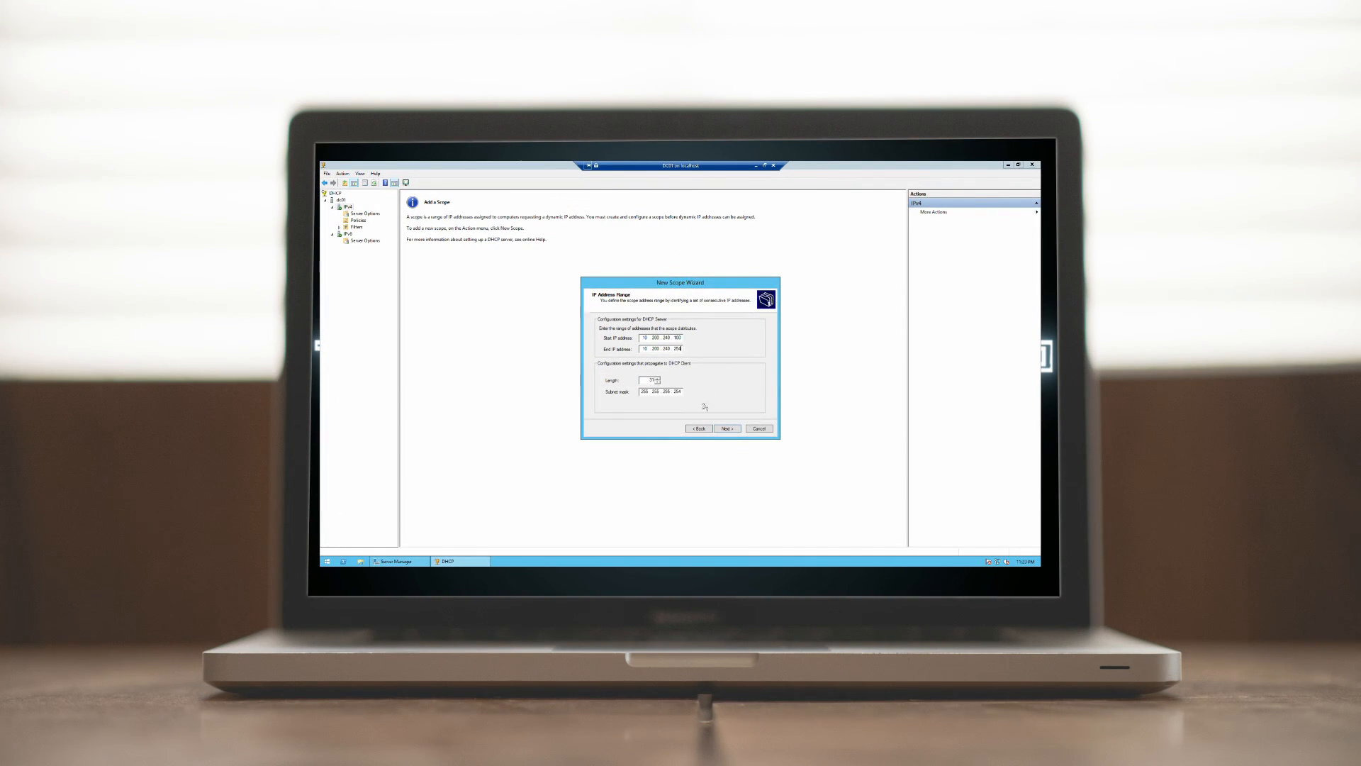
{"action": "double_click", "coordinate": [676, 391]}
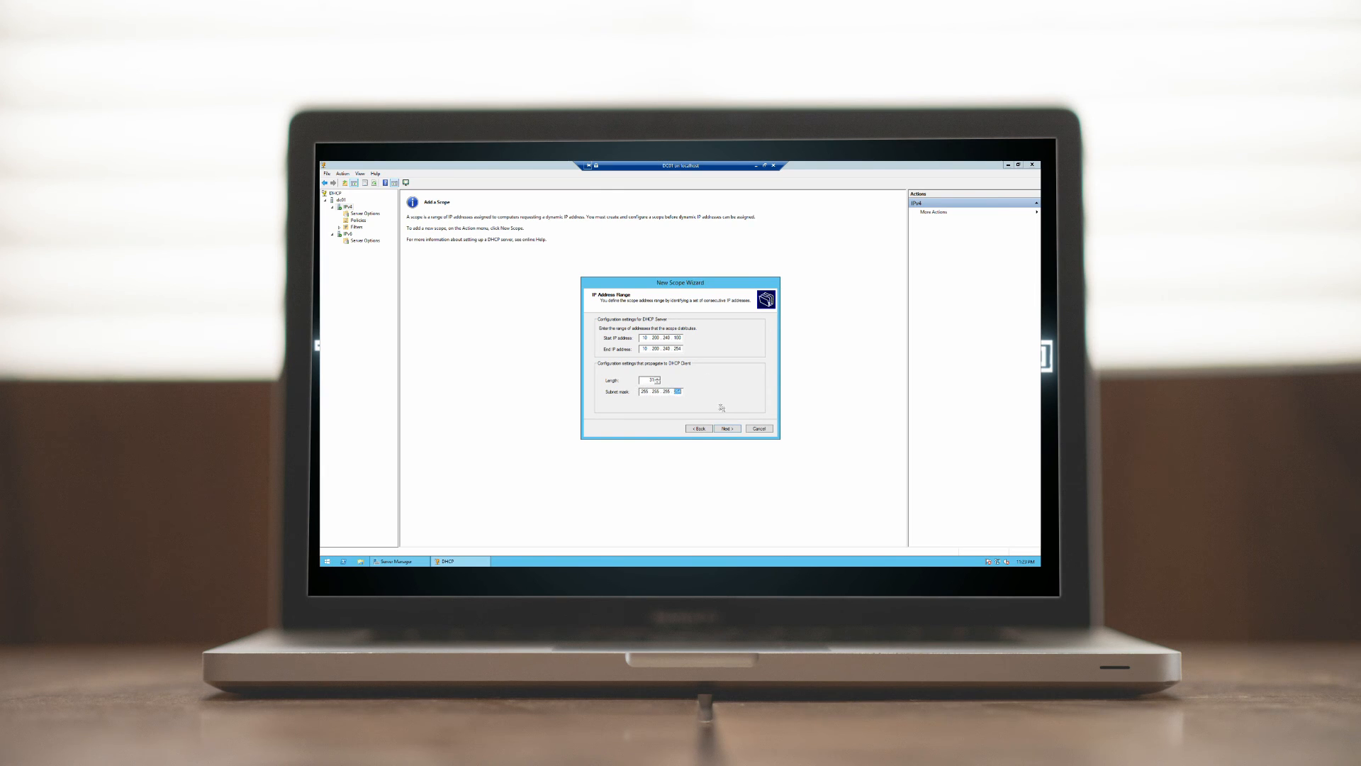